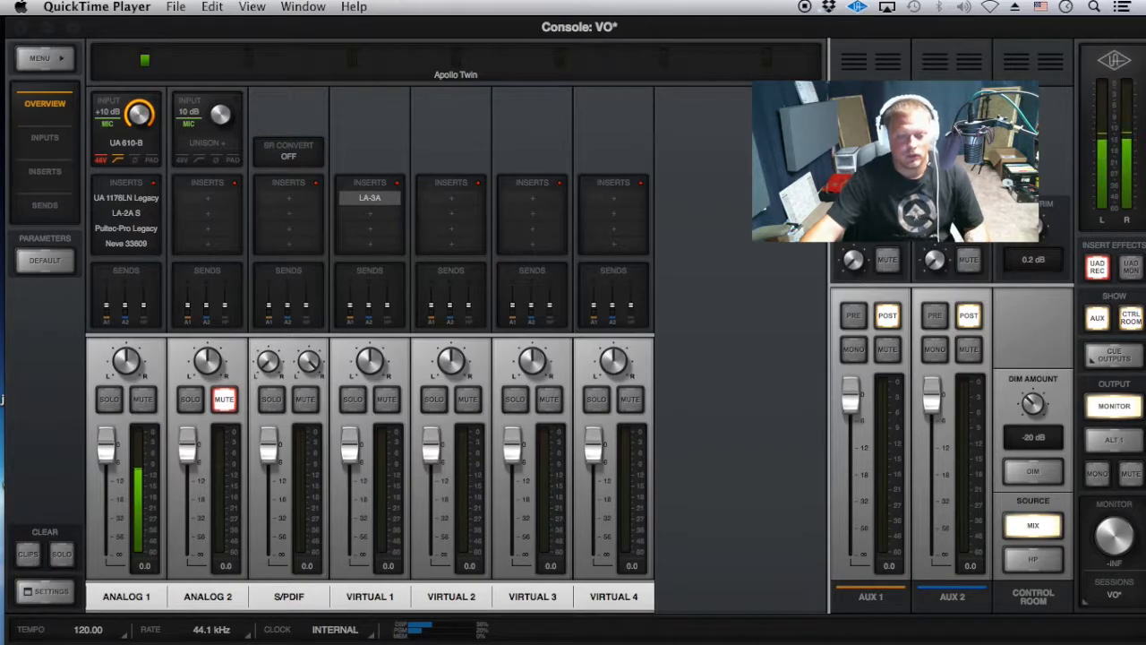
- Switch to Finder and open the session Money Talks. temp create.ptx with Pro Tools version 10.3.9.462
{"action": "mouse_move", "coordinate": [224, 626]}
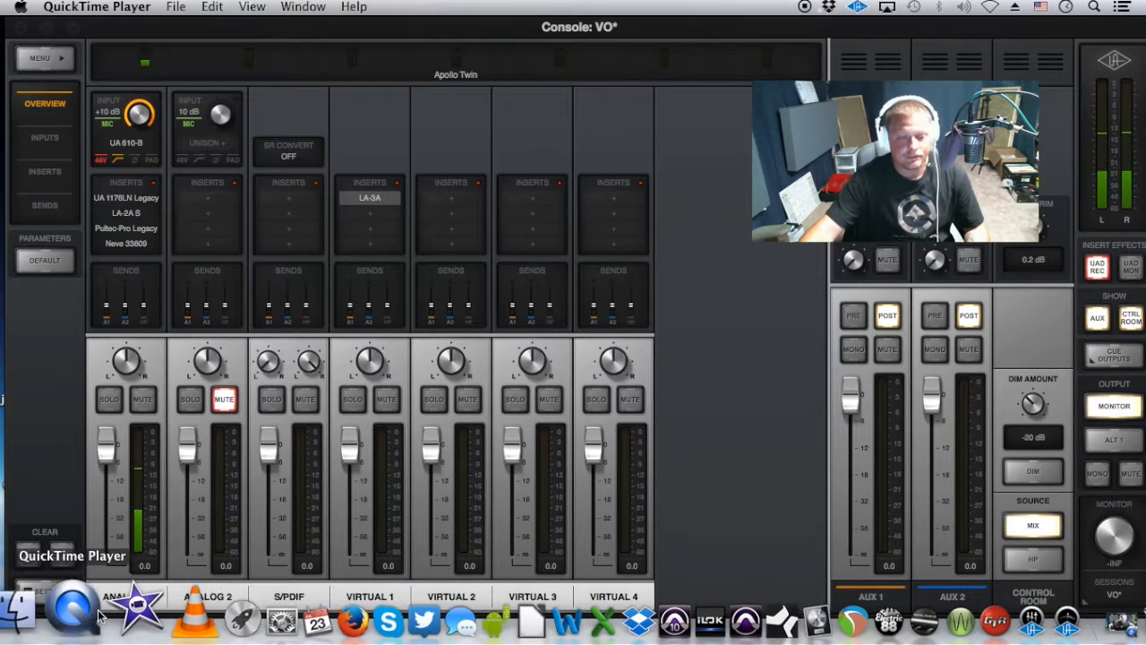
{"action": "left_click", "coordinate": [60, 616]}
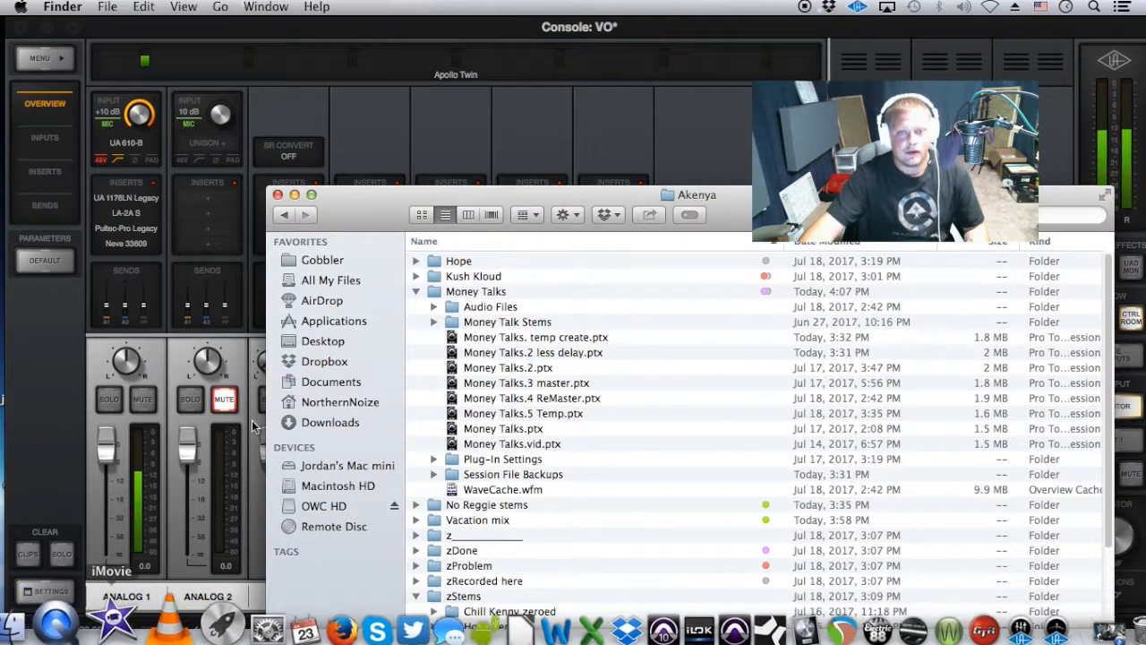
{"action": "left_click_drag", "start_coordinate": [394, 201], "coordinate": [423, 101]}
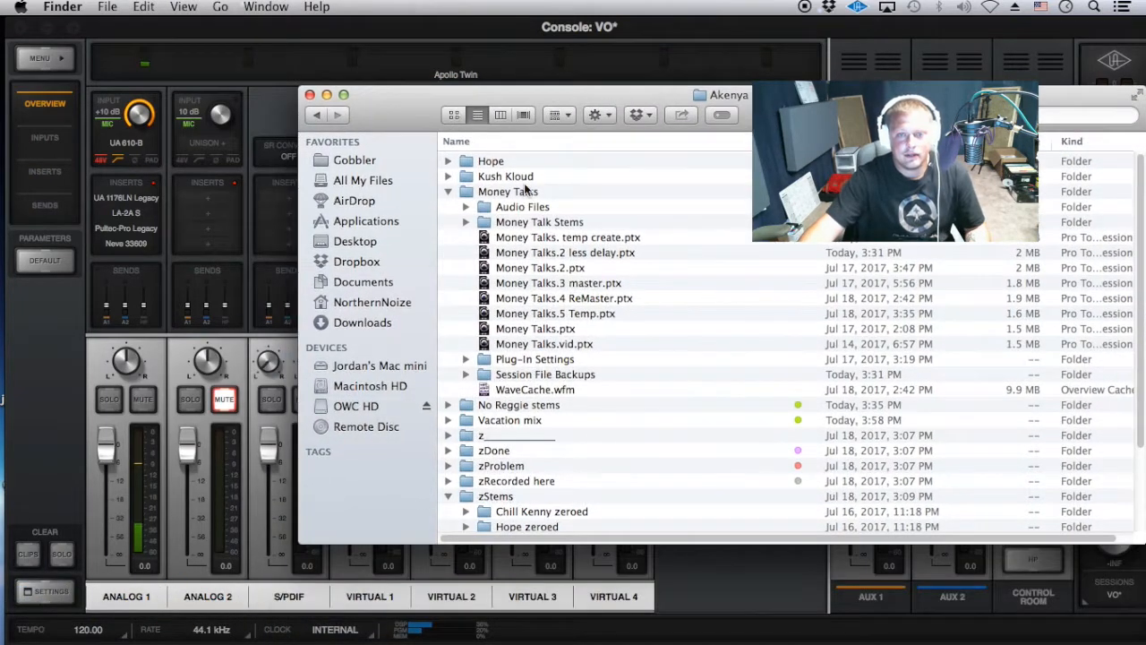
{"action": "left_click", "coordinate": [601, 239]}
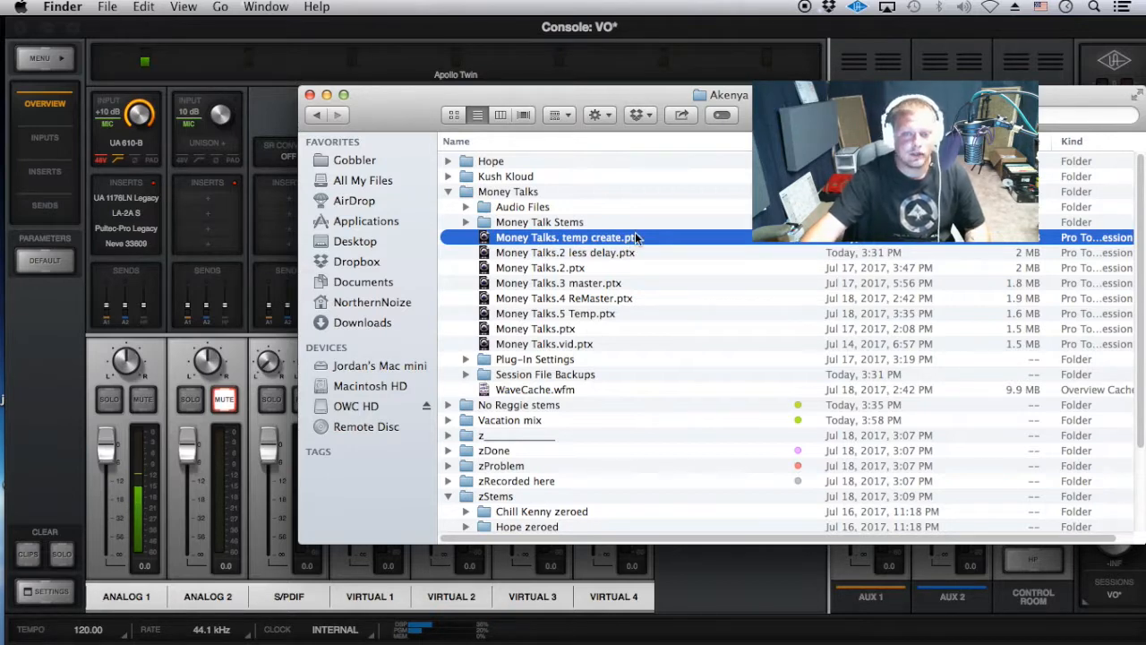
{"action": "right_click", "coordinate": [633, 239]}
{"action": "mouse_move", "coordinate": [743, 265]}
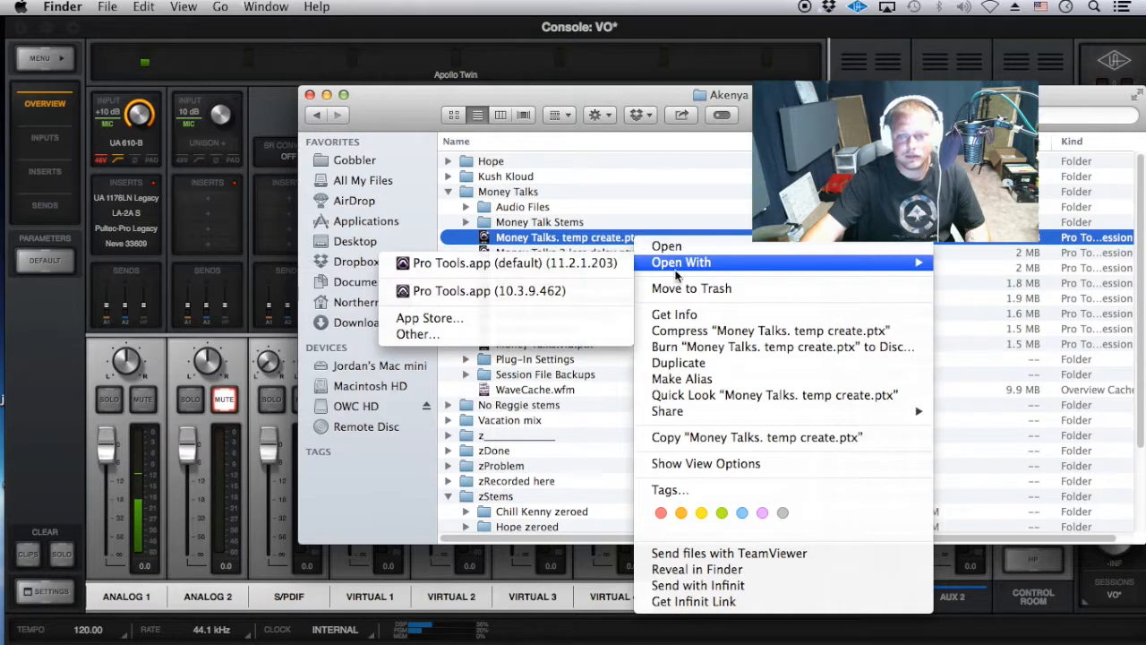
{"action": "left_click", "coordinate": [589, 286]}
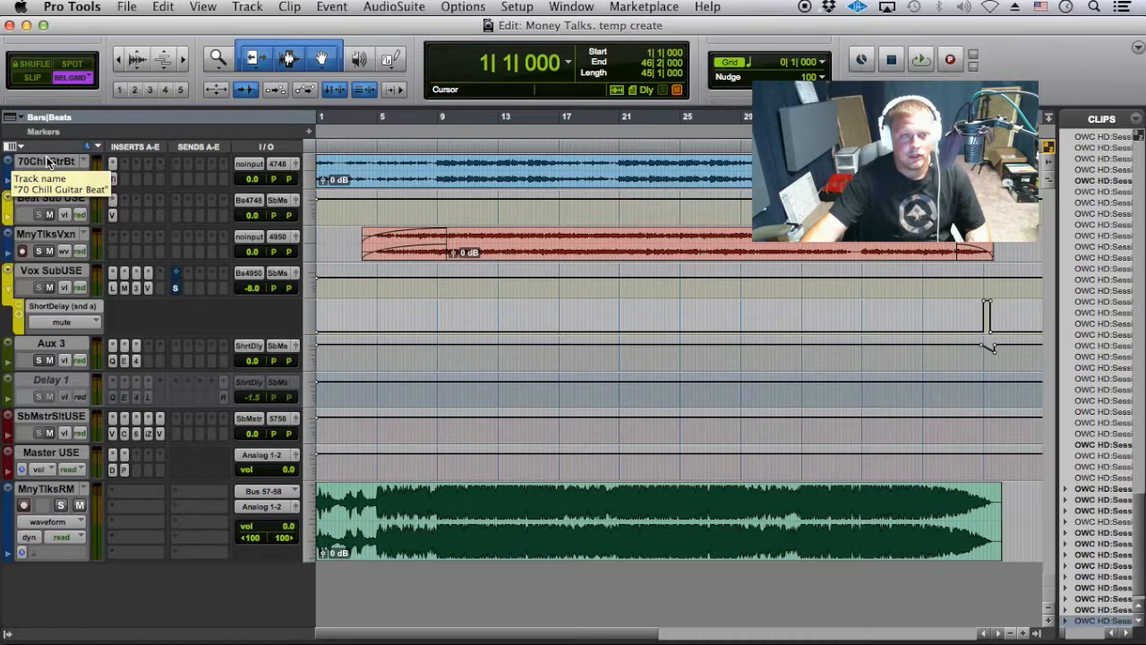
- Examine the 70 Chill Guitar Beat, Beat Sub USE and Vox SubUSE tracks and the ShortDelay mute automation near the song's end
{"action": "left_click", "coordinate": [47, 161]}
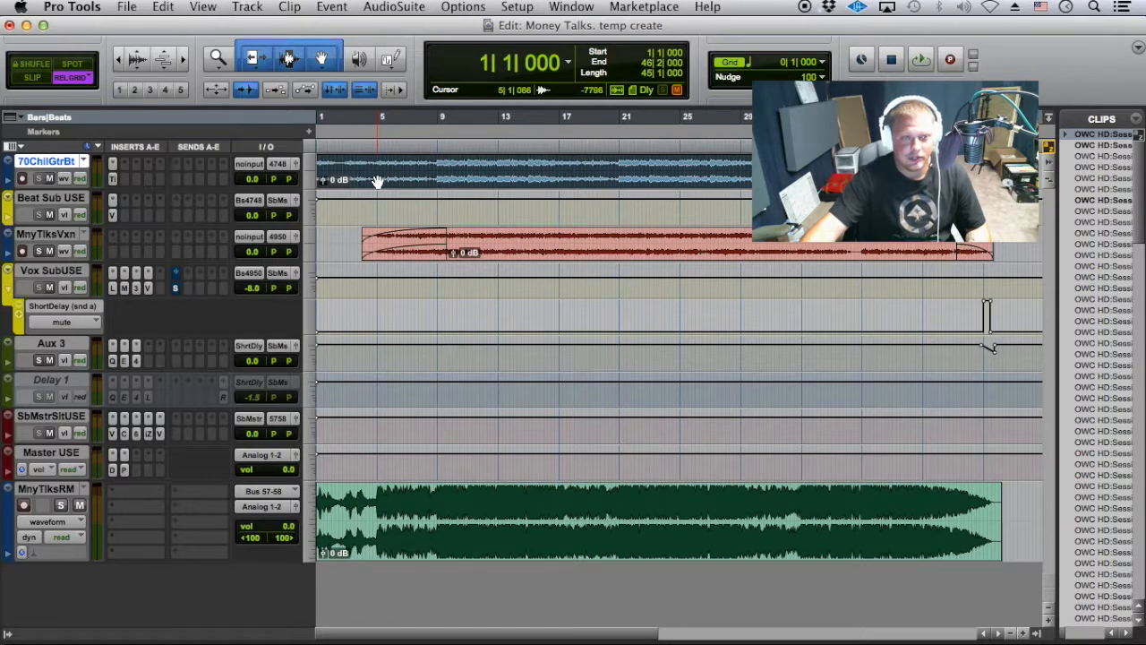
{"action": "left_click", "coordinate": [41, 201]}
{"action": "left_click", "coordinate": [42, 270]}
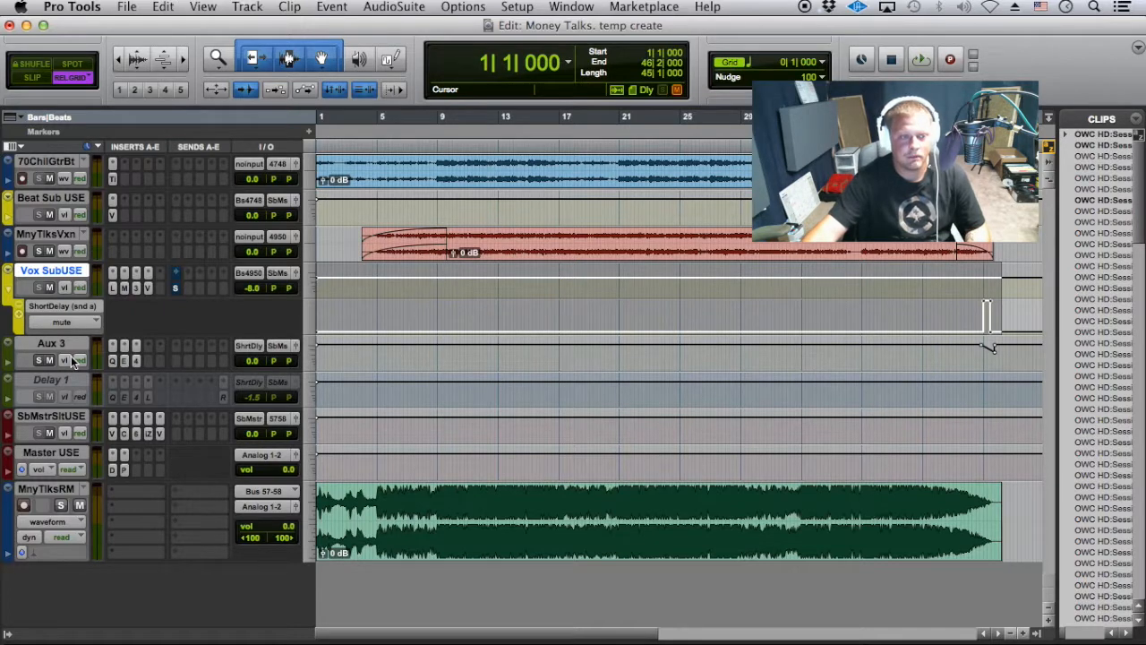
{"action": "left_click", "coordinate": [982, 314]}
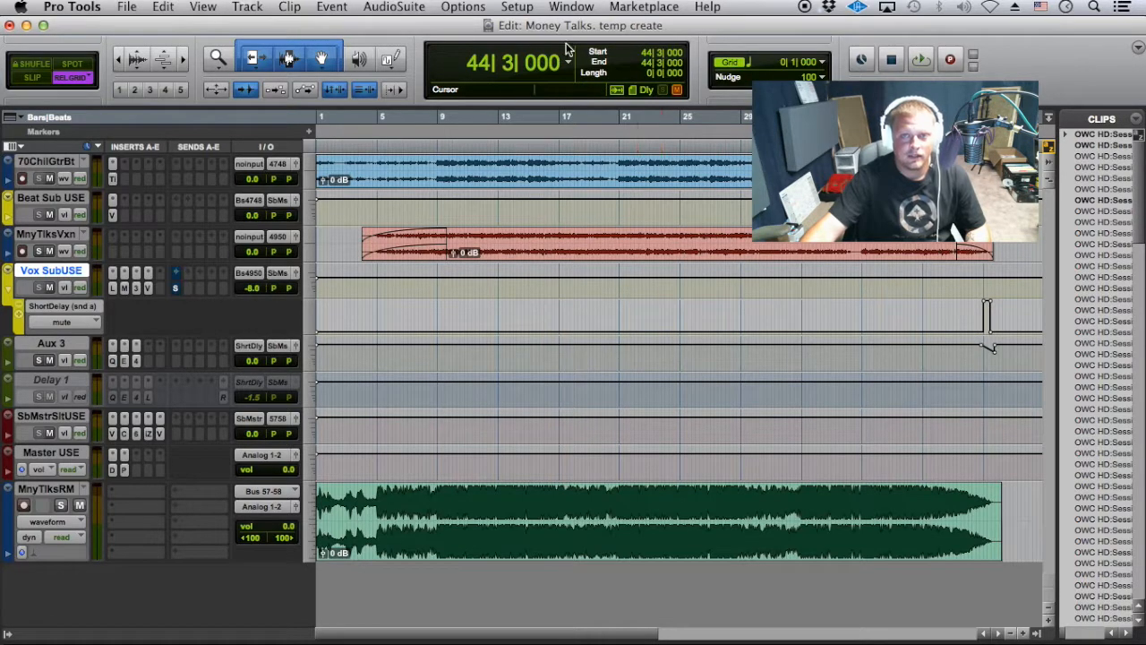
- Switch to Finder and show the Money Talks folder's contents in an enlarged window, sorted by date modified
{"action": "left_click", "coordinate": [126, 7]}
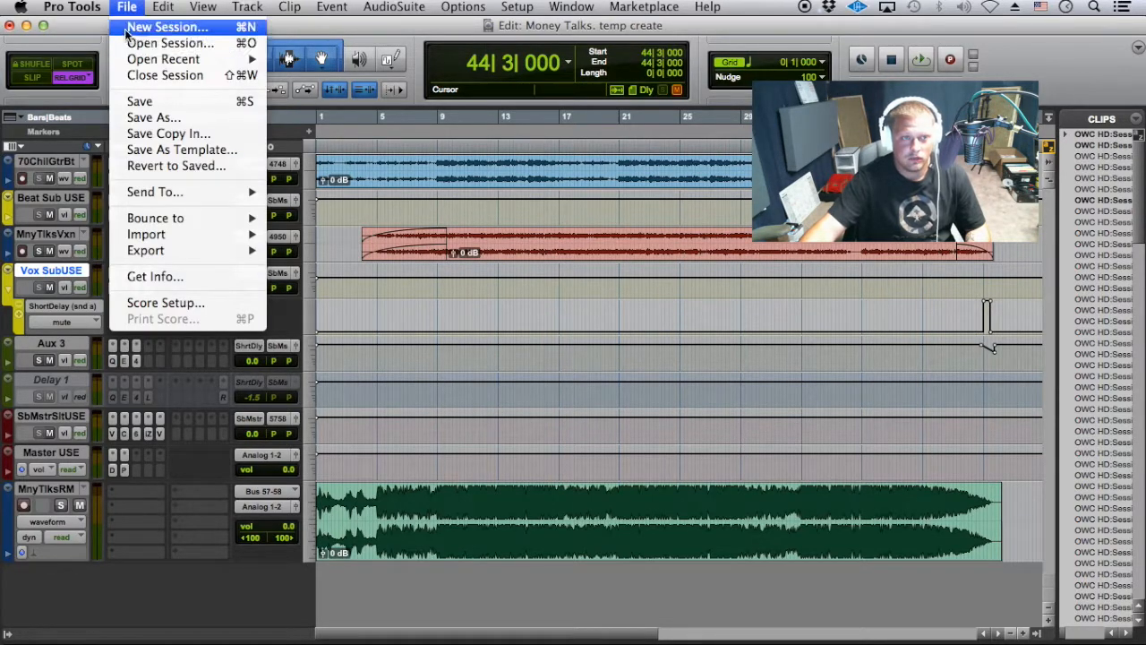
{"action": "left_click", "coordinate": [84, 9]}
{"action": "left_click", "coordinate": [89, 105]}
{"action": "left_click_drag", "start_coordinate": [421, 94], "coordinate": [134, 9]}
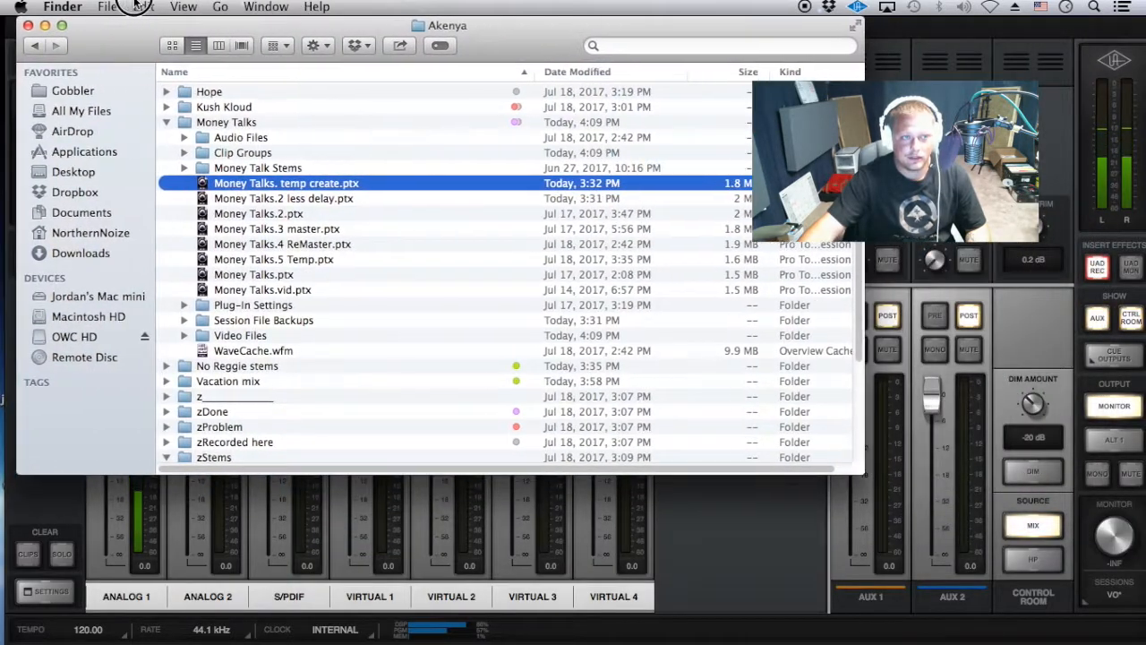
{"action": "double_click", "coordinate": [862, 472]}
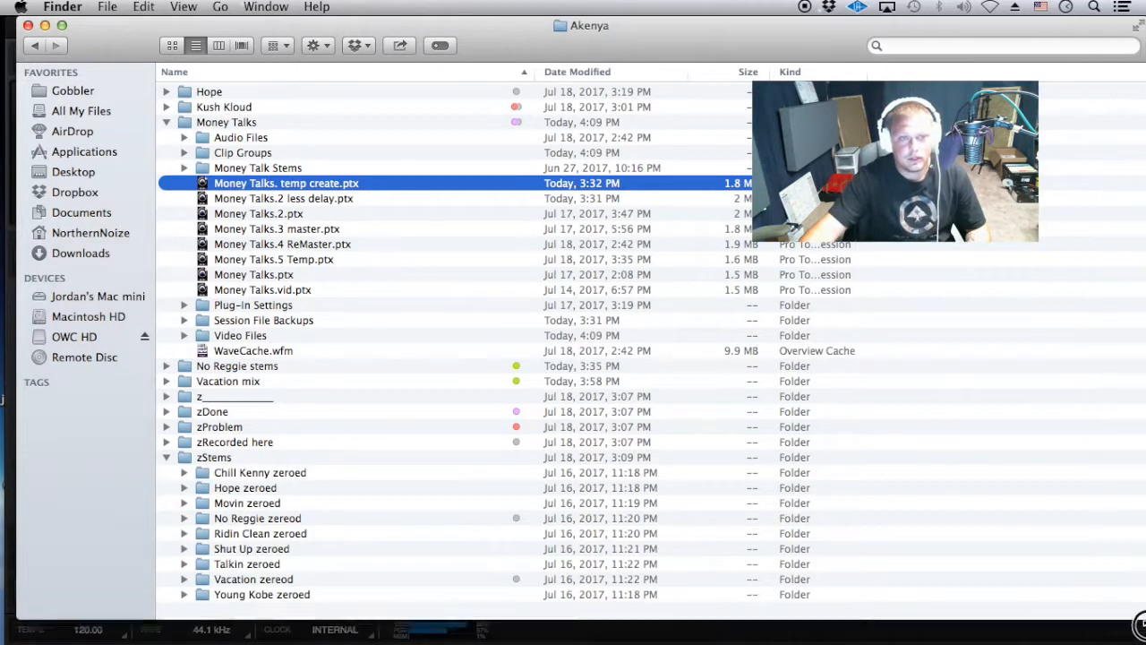
{"action": "double_click", "coordinate": [226, 121]}
{"action": "left_click", "coordinate": [856, 71]}
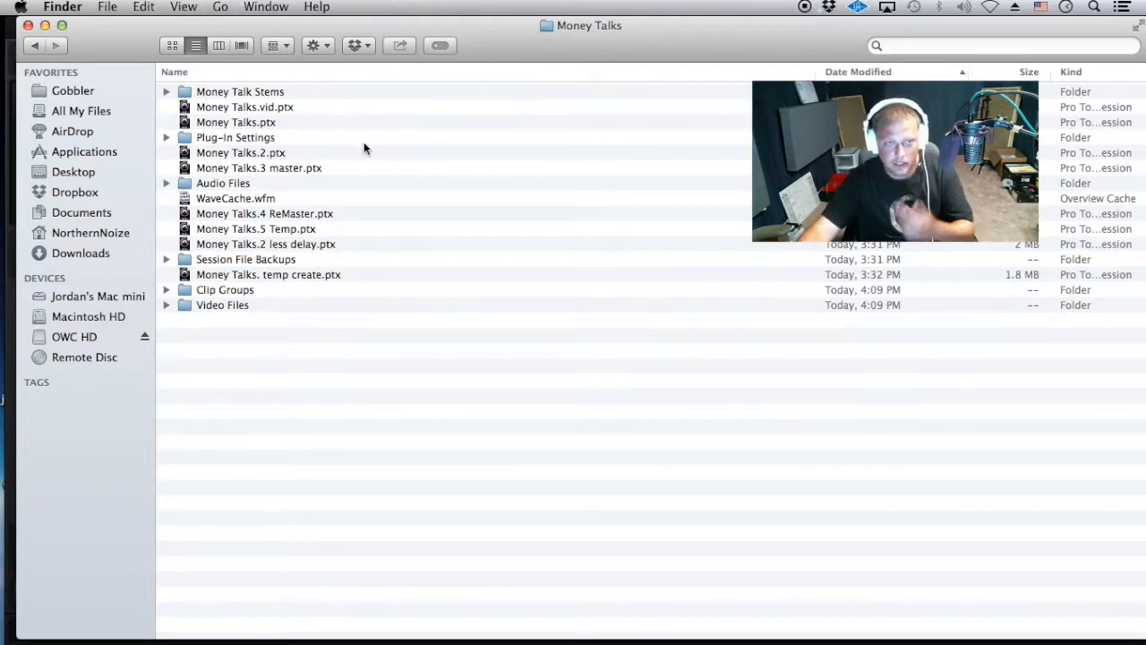
- Review the saved Money Talks session versions, from the original Money Talks.ptx through the master, remaster, less delay and temp files
{"action": "left_click", "coordinate": [278, 125]}
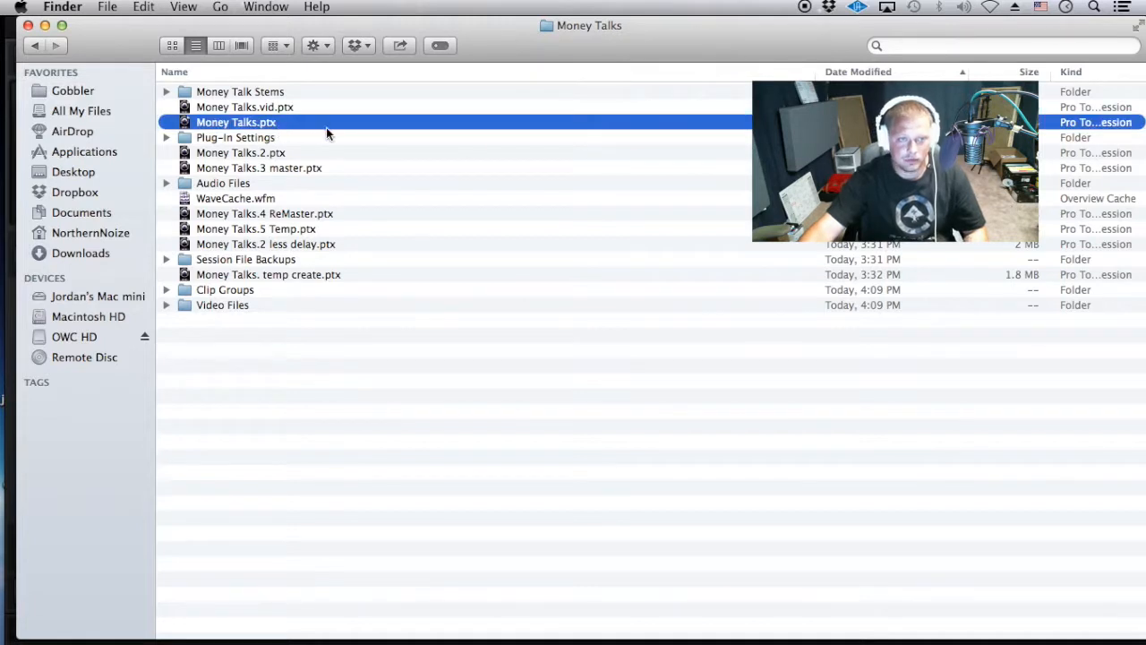
{"action": "left_click", "coordinate": [280, 153]}
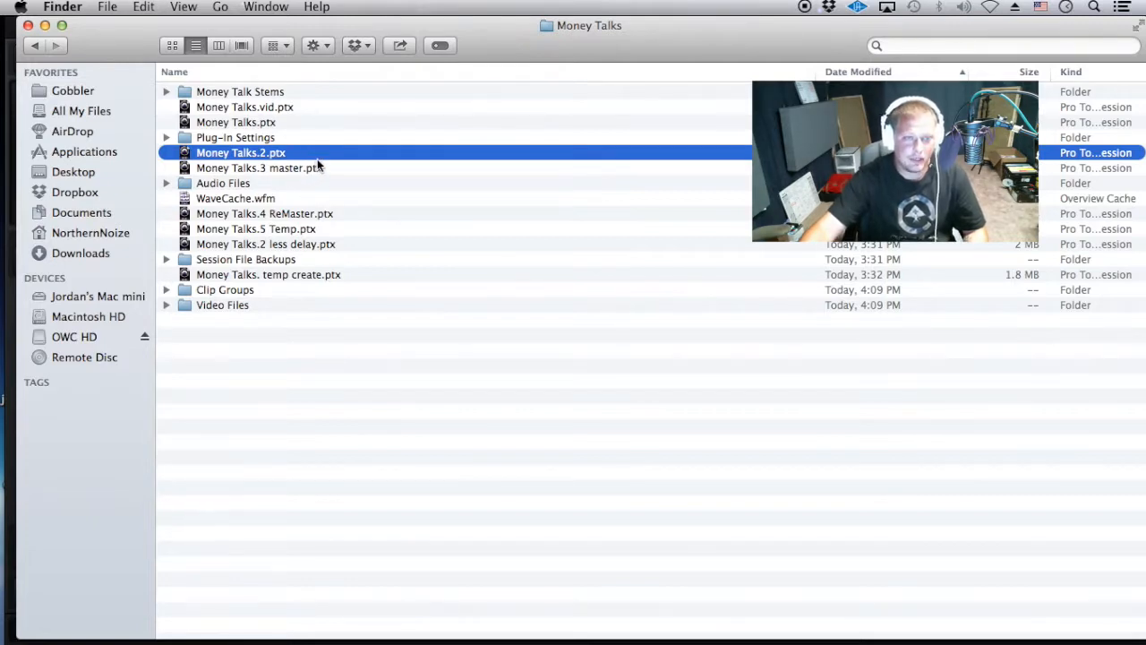
{"action": "left_click", "coordinate": [315, 169]}
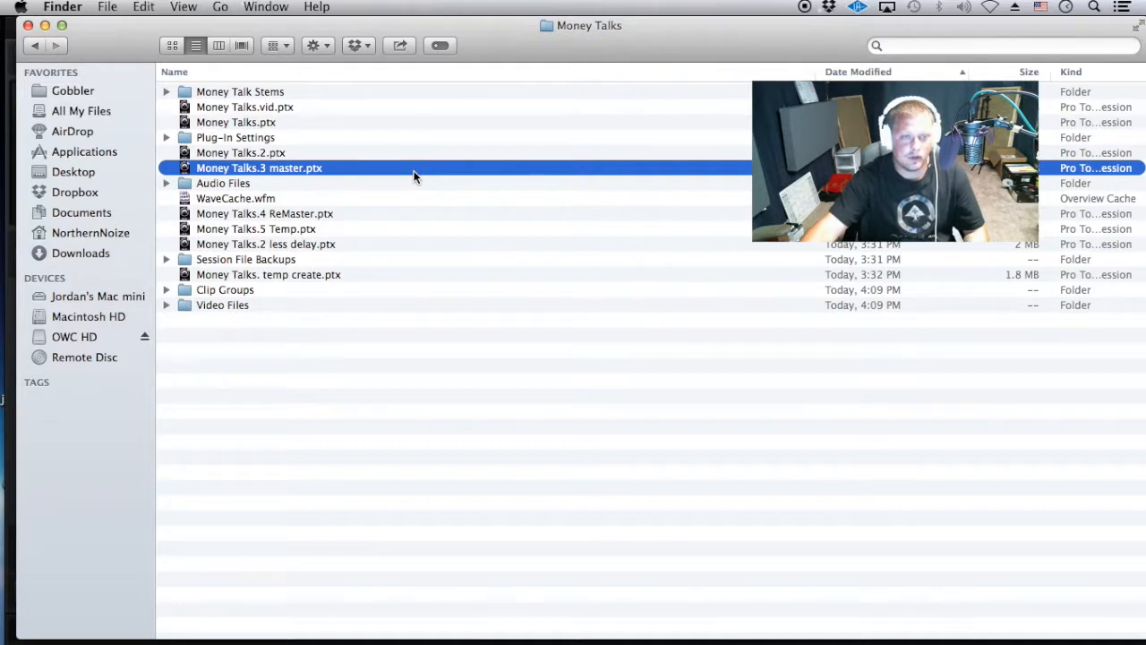
{"action": "left_click", "coordinate": [348, 213]}
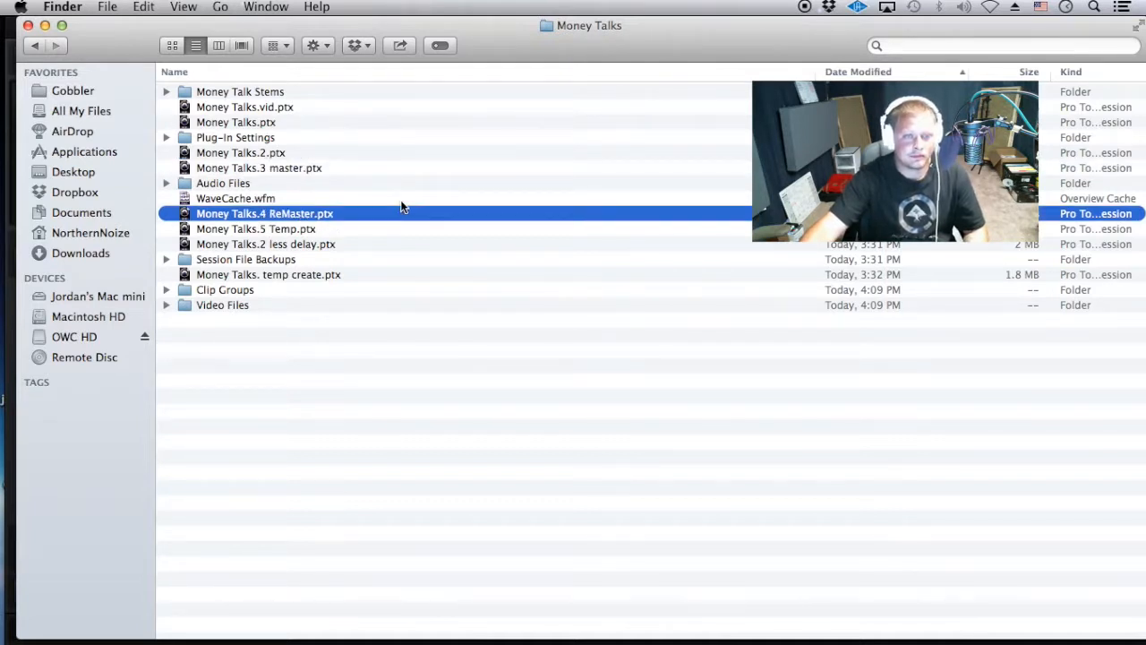
{"action": "left_click", "coordinate": [303, 242]}
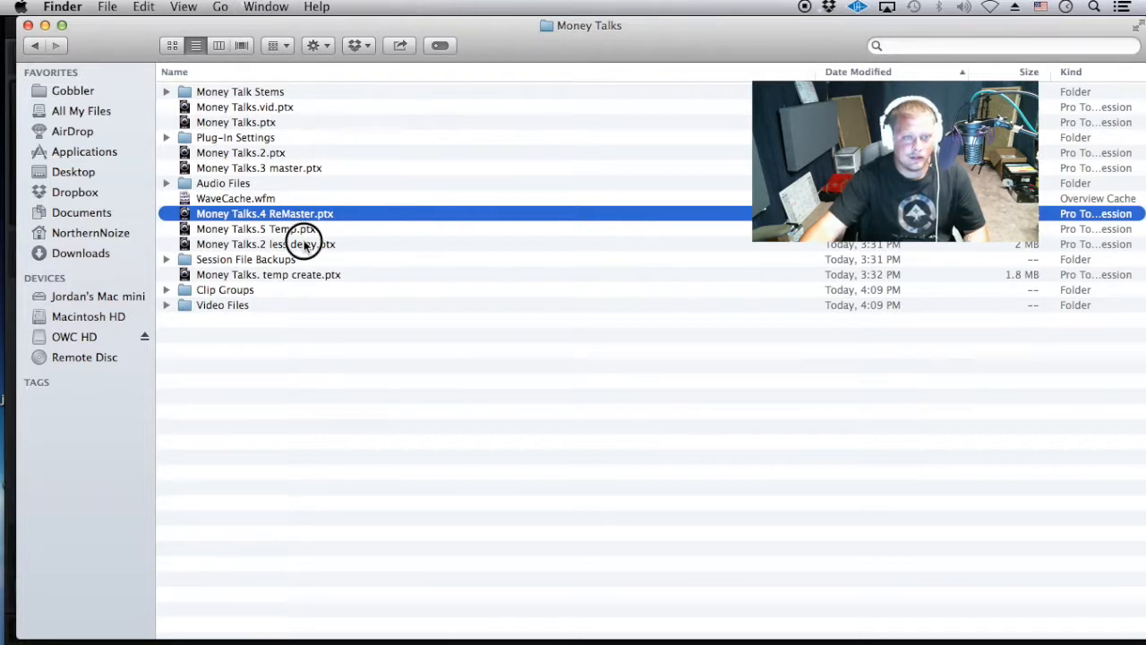
{"action": "left_click", "coordinate": [301, 153]}
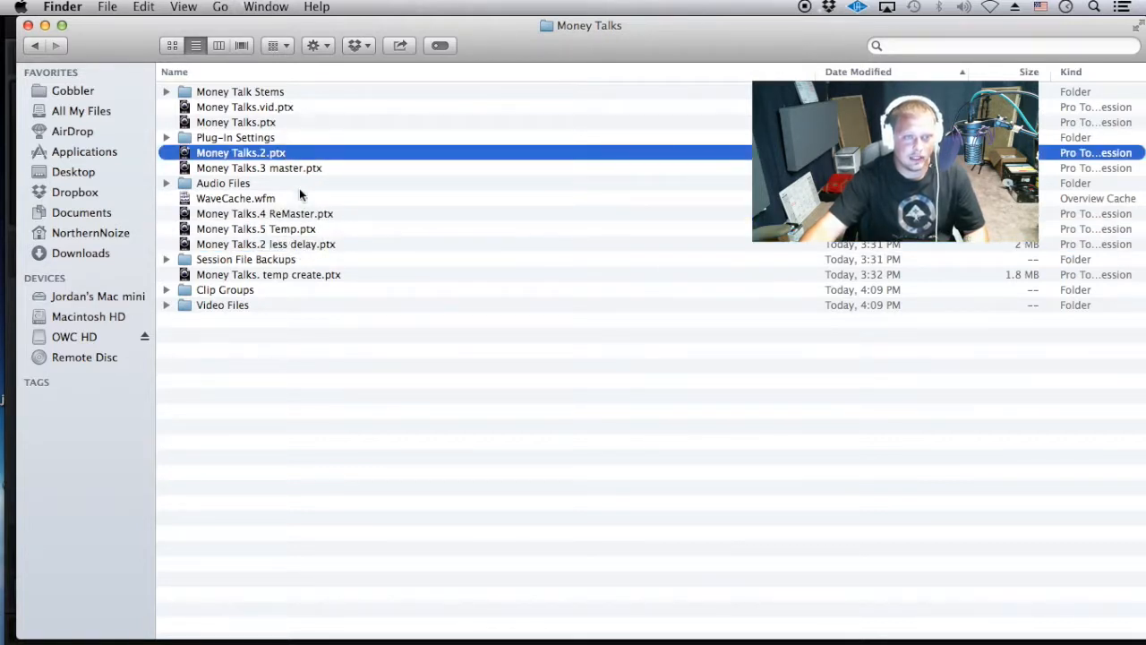
{"action": "left_click", "coordinate": [301, 245]}
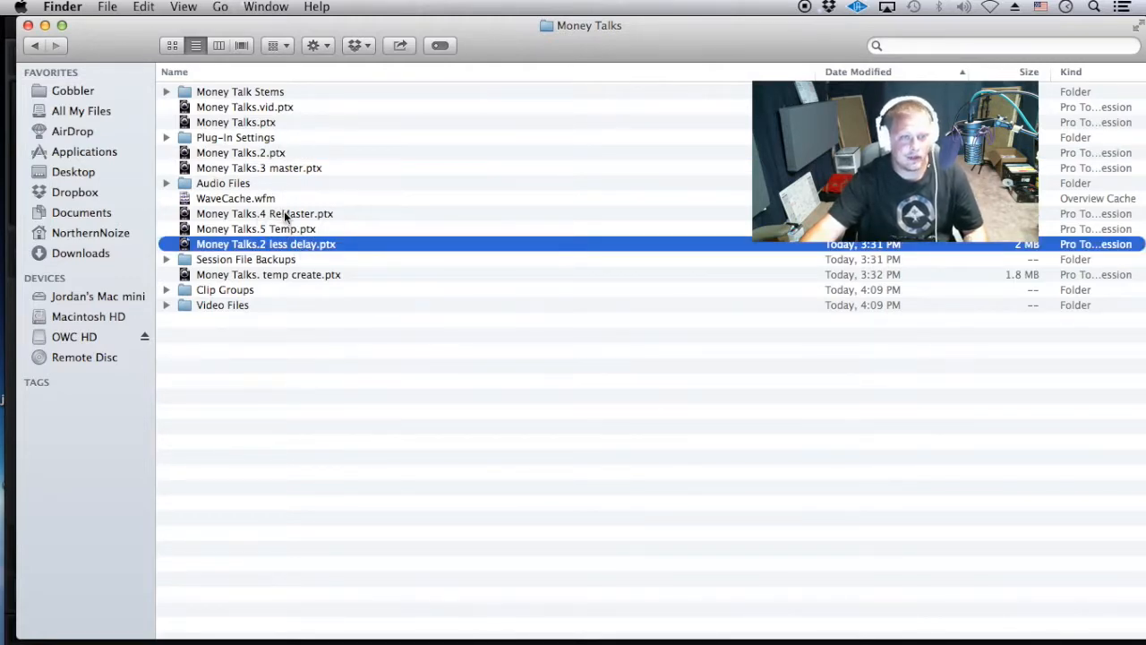
{"action": "left_click", "coordinate": [284, 215]}
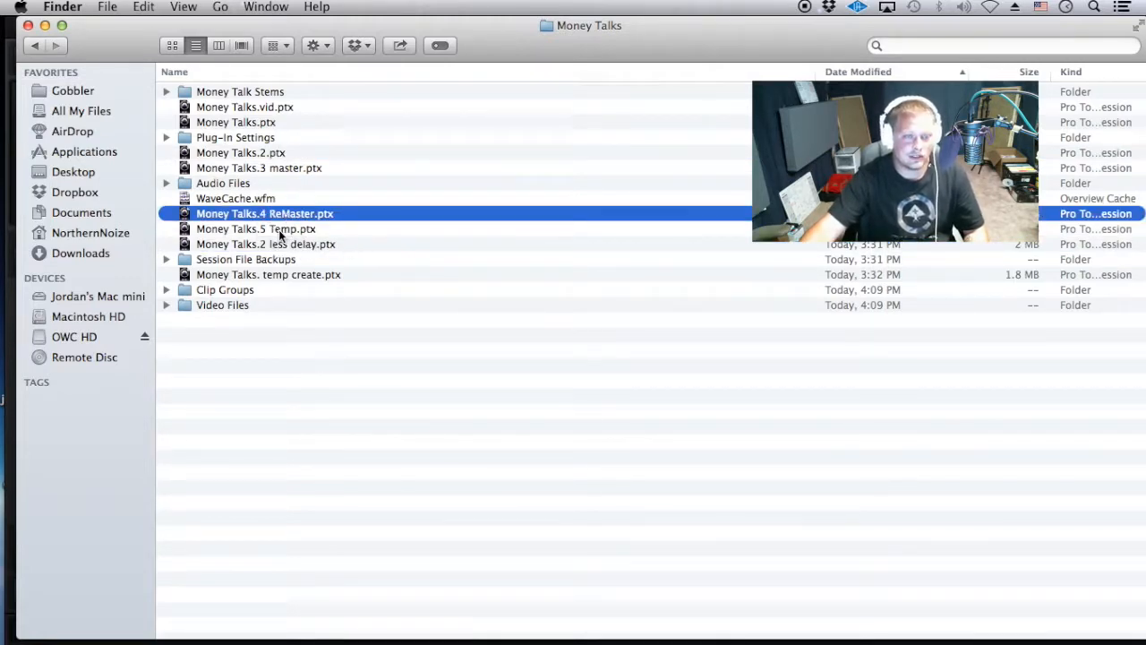
{"action": "left_click", "coordinate": [295, 229]}
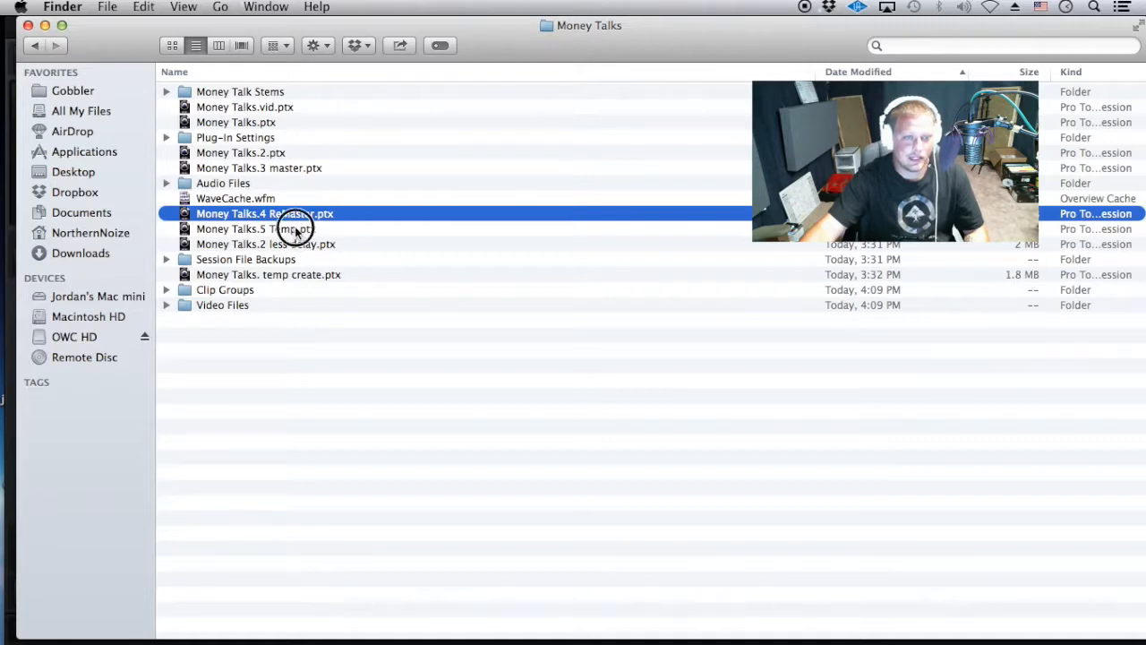
{"action": "left_click", "coordinate": [283, 274]}
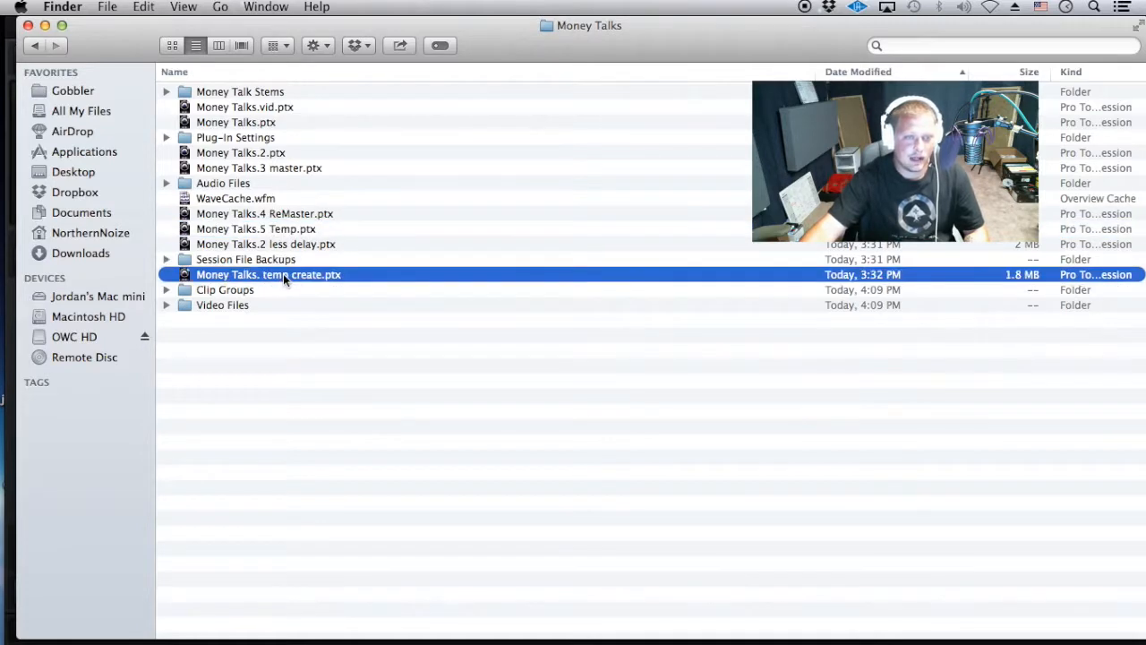
{"action": "left_click", "coordinate": [304, 229]}
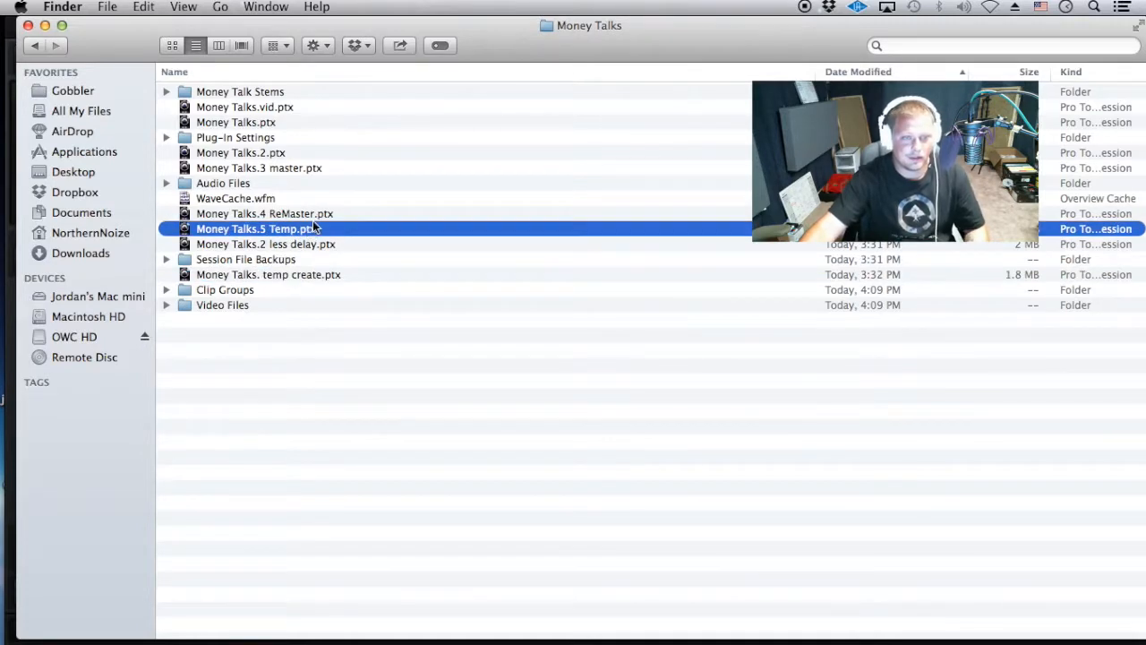
{"action": "left_click", "coordinate": [270, 120]}
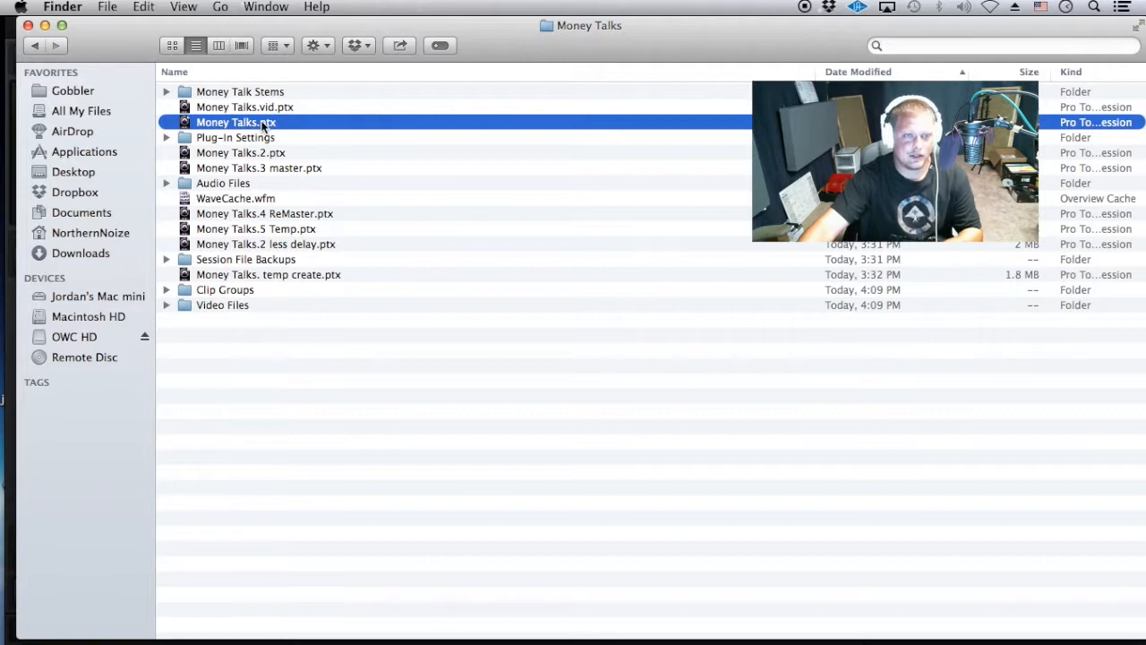
{"action": "left_click", "coordinate": [257, 153]}
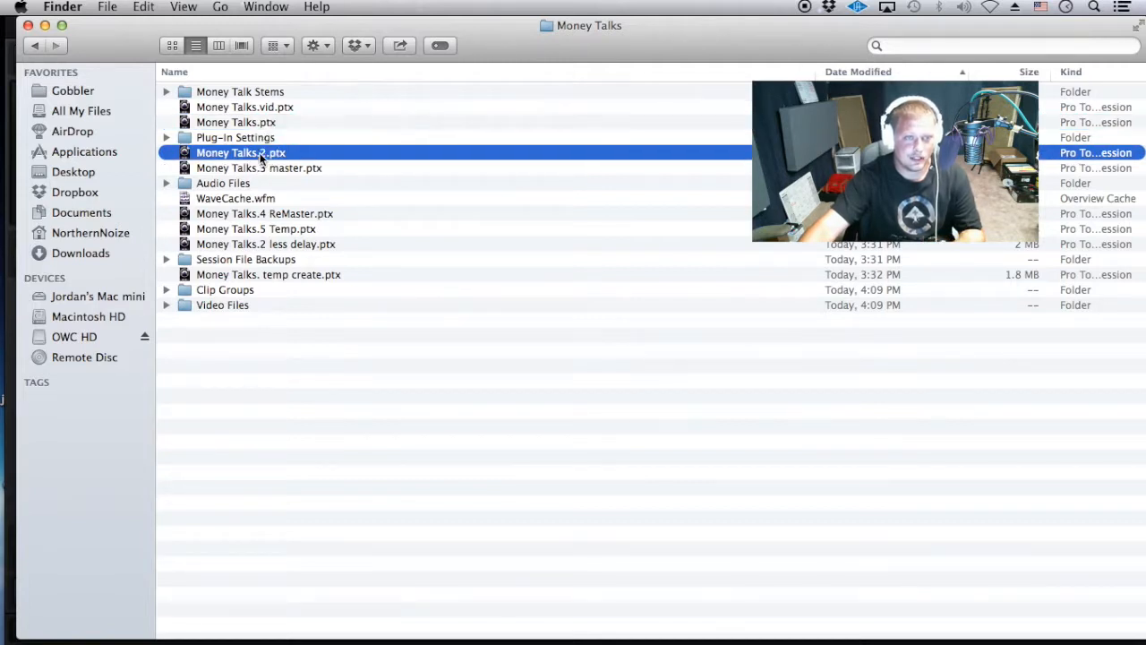
{"action": "left_click", "coordinate": [282, 169]}
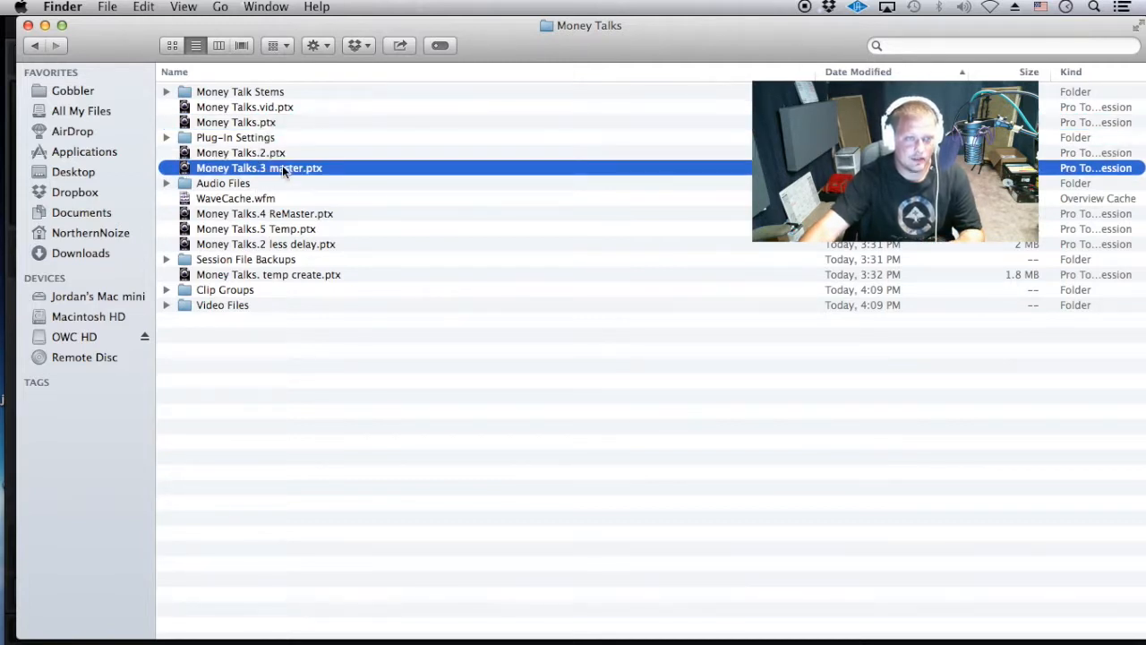
{"action": "left_click", "coordinate": [314, 247]}
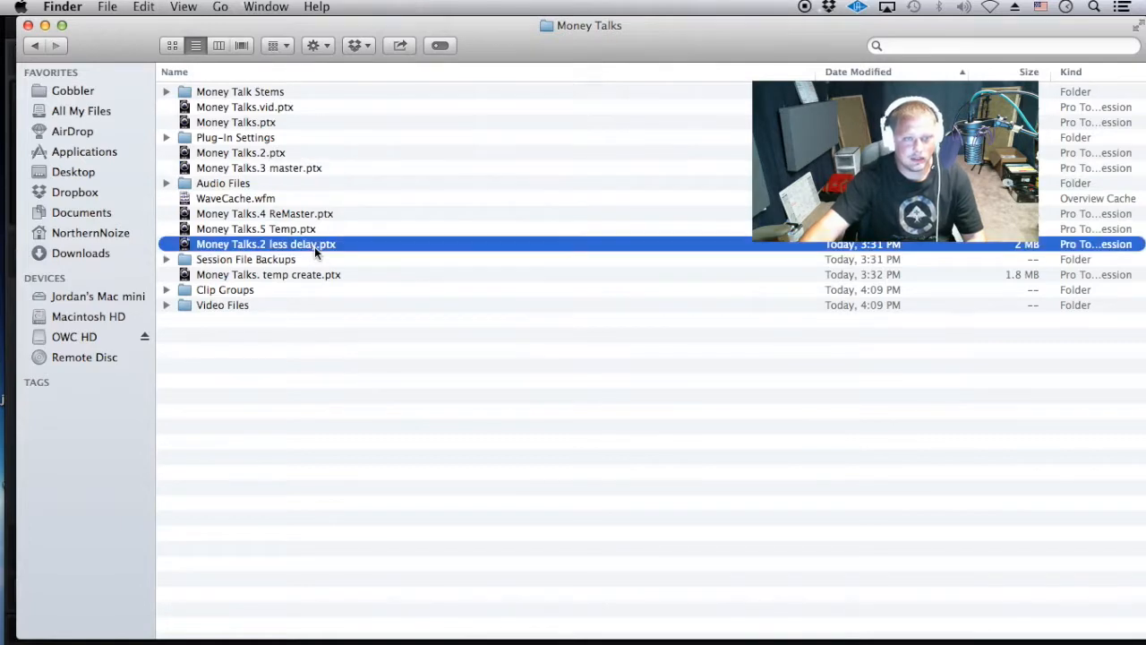
{"action": "left_click", "coordinate": [301, 213]}
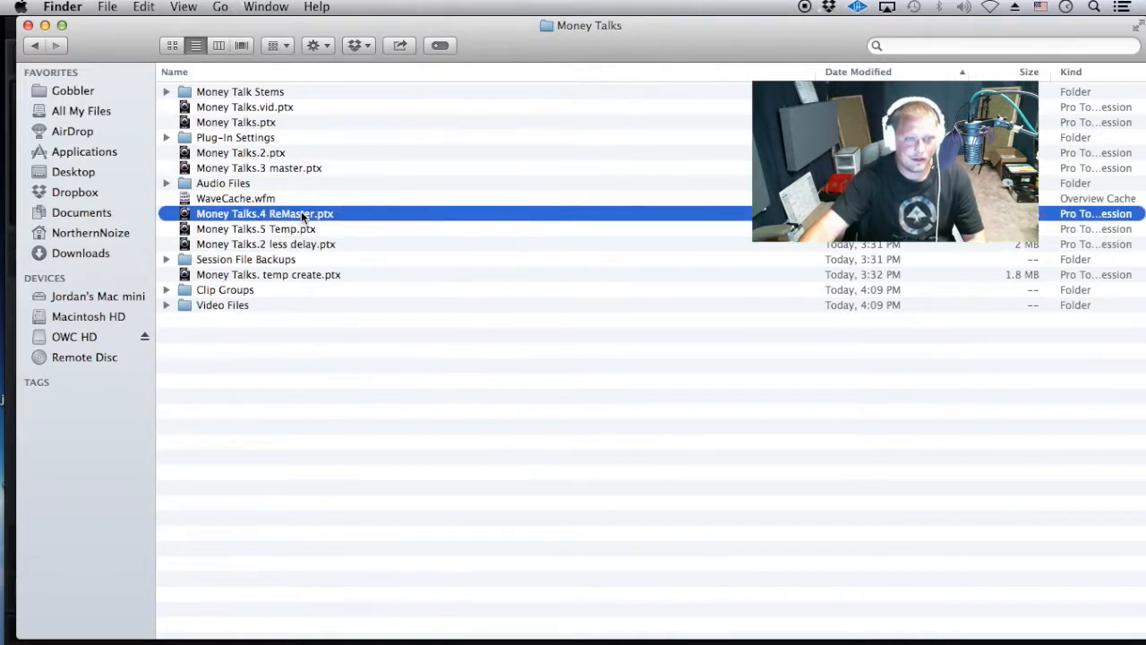
{"action": "left_click", "coordinate": [296, 230]}
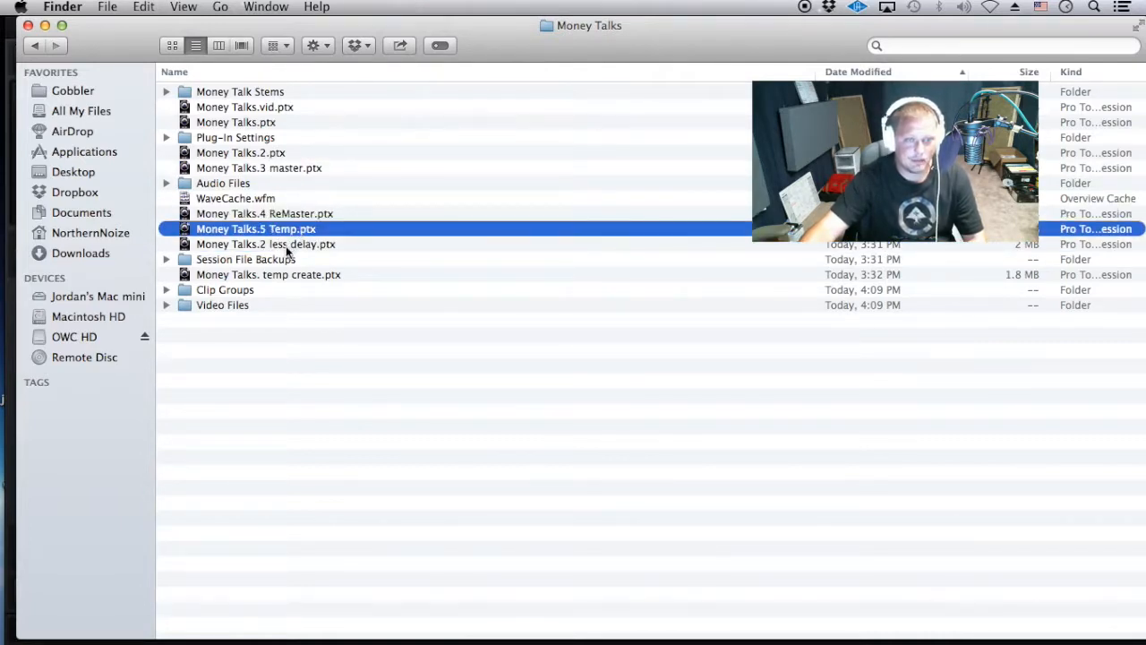
{"action": "left_click", "coordinate": [285, 275]}
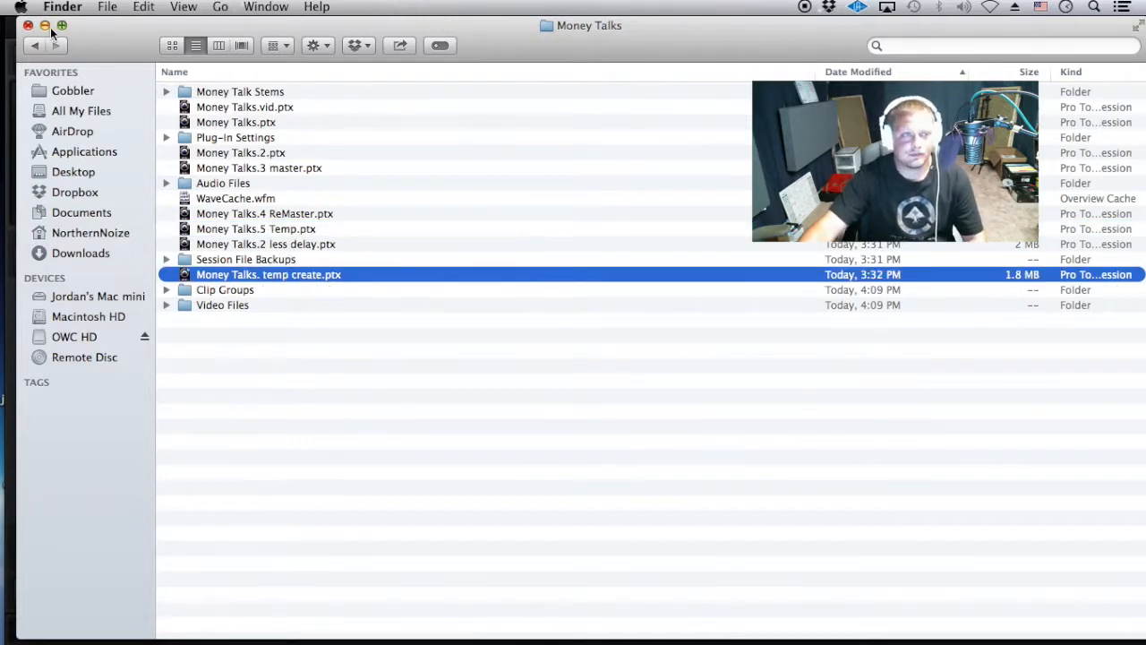
- Switch back to Pro Tools and select the ShortDelay mute automation on Vox SubUSE from bar 44 to bar 48
{"action": "left_click", "coordinate": [6, 34]}
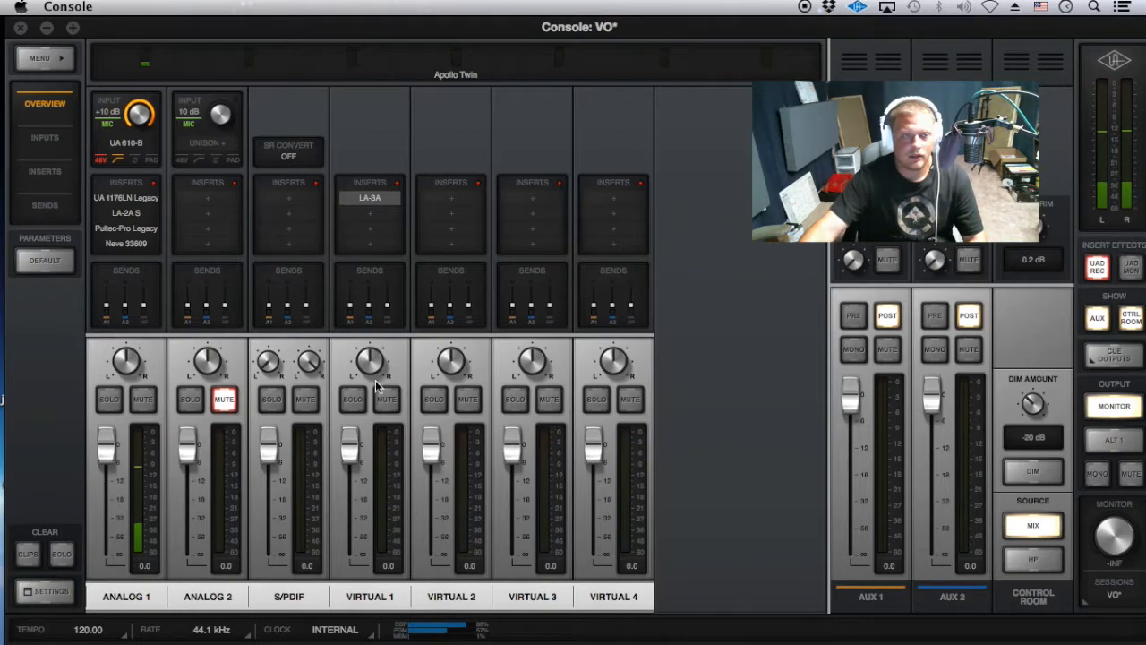
{"action": "mouse_move", "coordinate": [484, 631]}
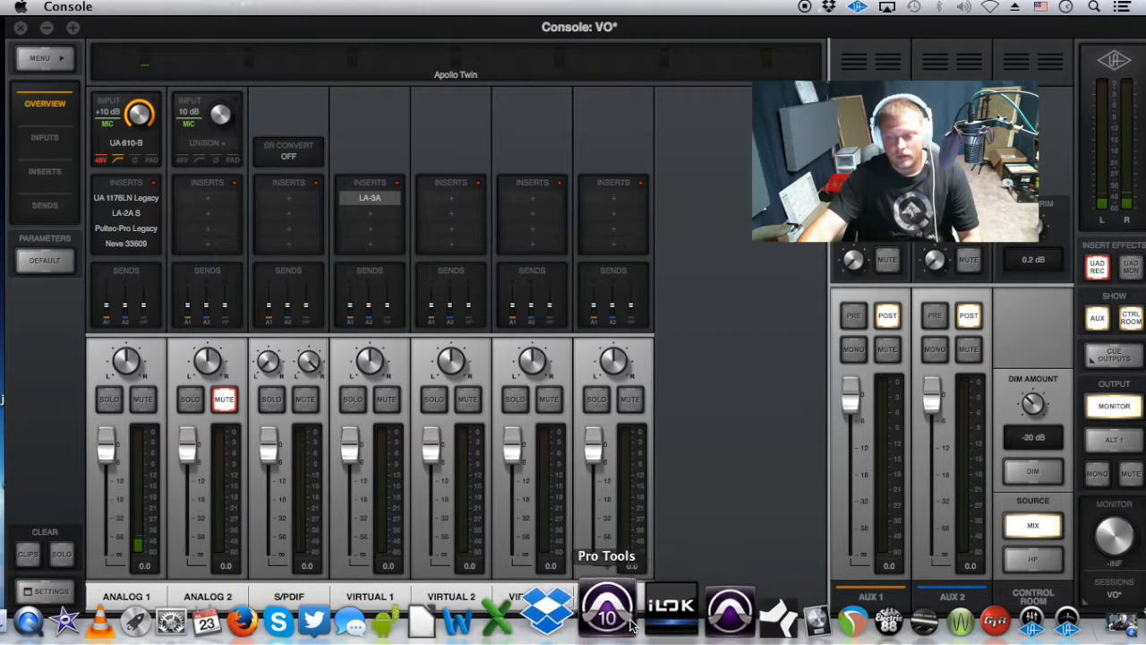
{"action": "left_click", "coordinate": [582, 618]}
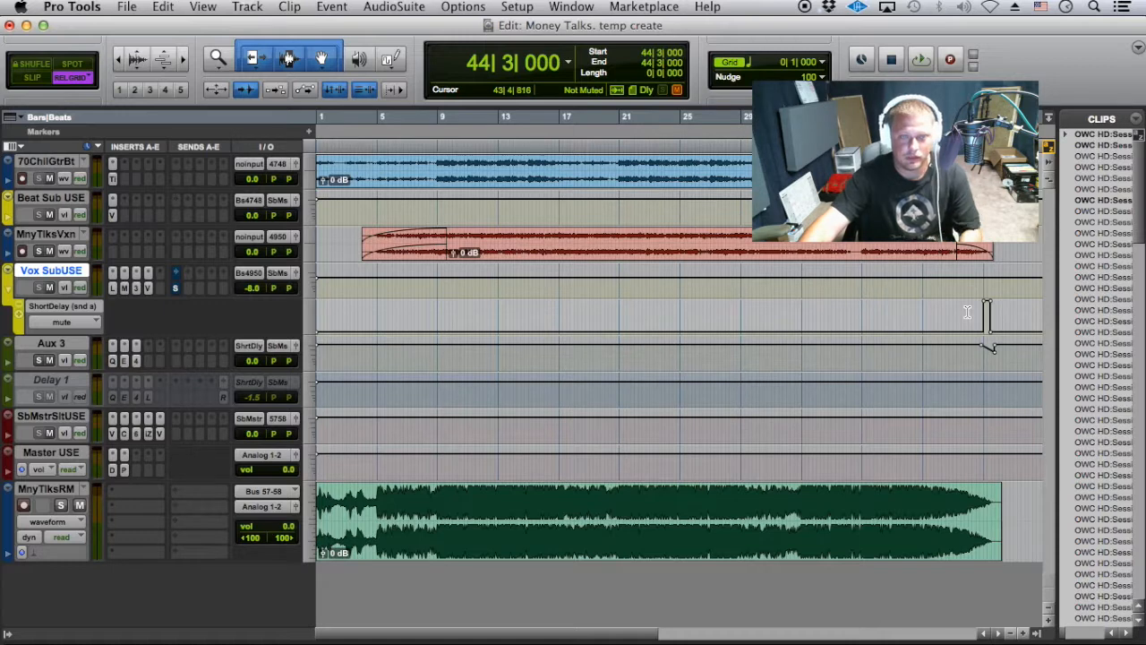
{"action": "left_click_drag", "start_coordinate": [967, 311], "coordinate": [1025, 332]}
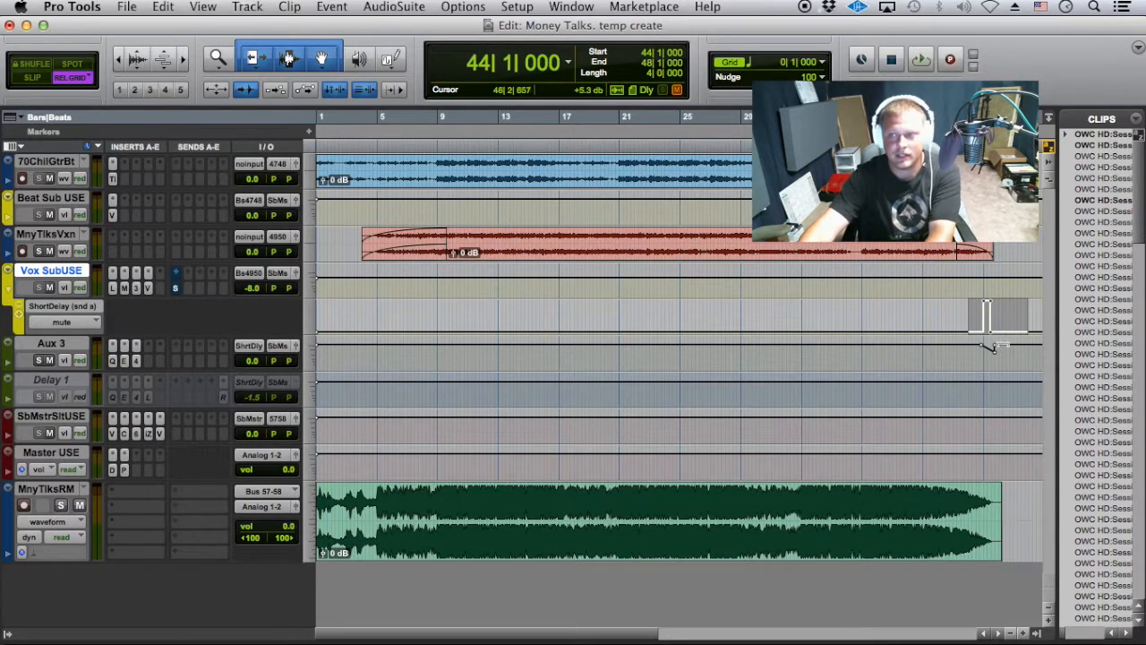
- Remove the ShortDelay send from Vox SubUSE and delete the Aux 3 track
{"action": "left_click_drag", "start_coordinate": [1011, 354], "coordinate": [938, 354]}
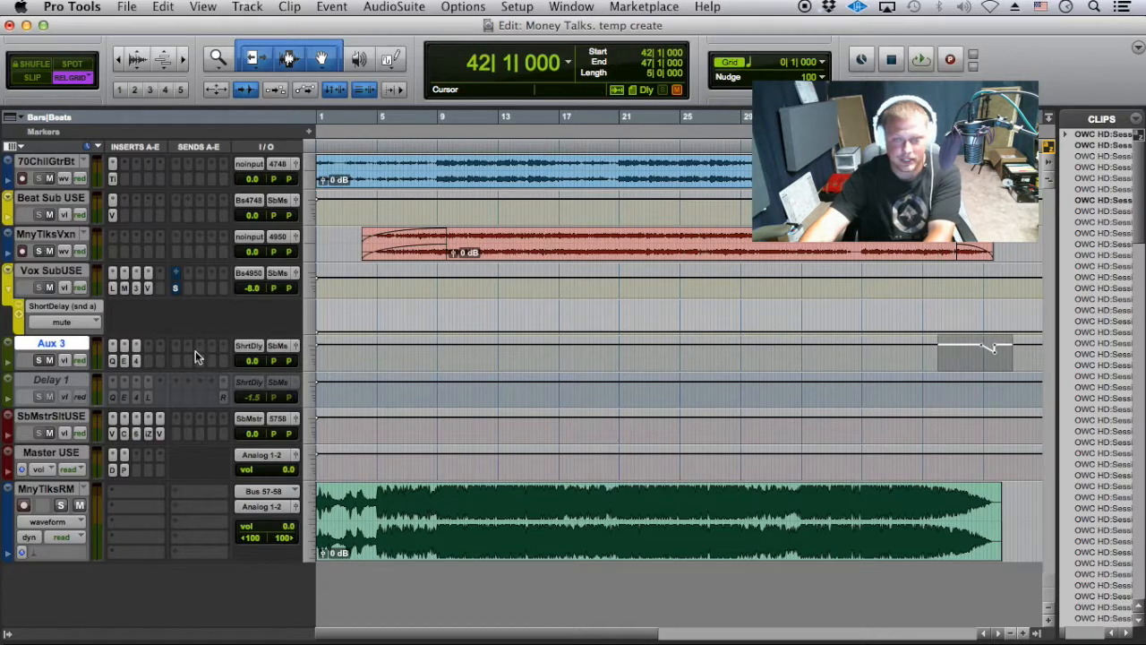
{"action": "left_click", "coordinate": [176, 273]}
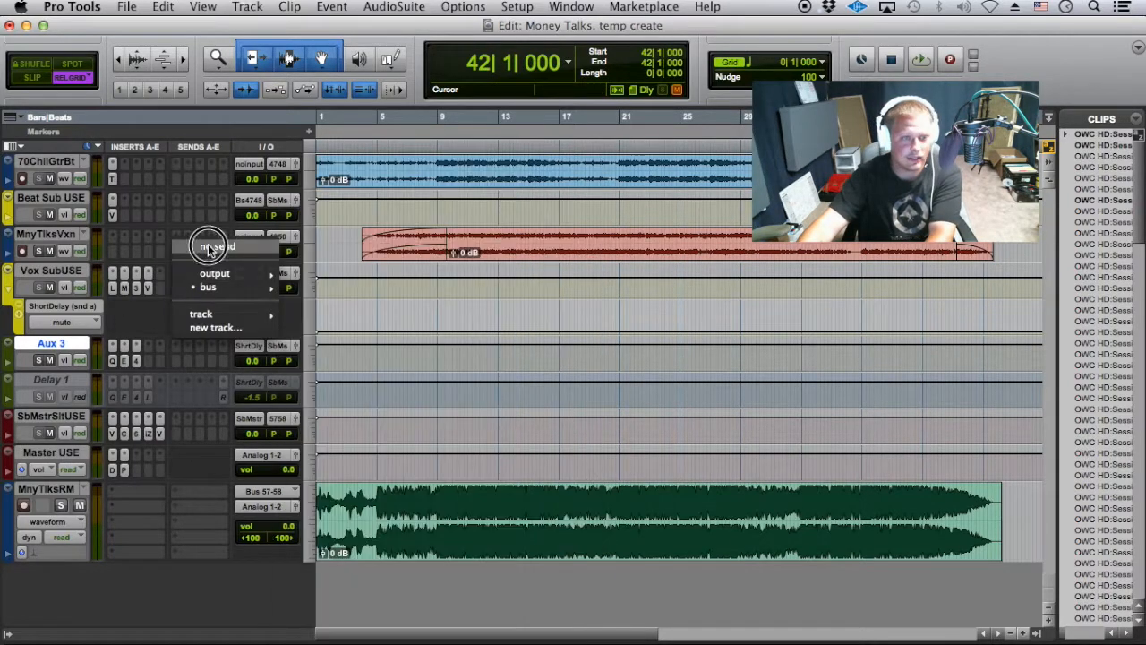
{"action": "left_click", "coordinate": [209, 249]}
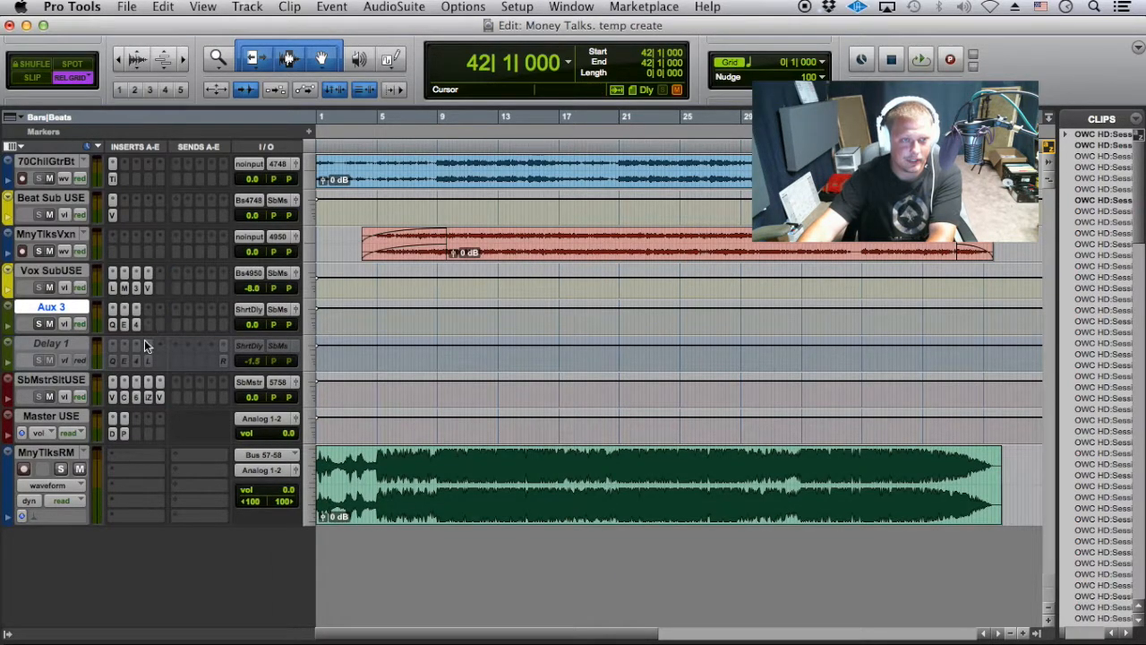
{"action": "right_click", "coordinate": [60, 307]}
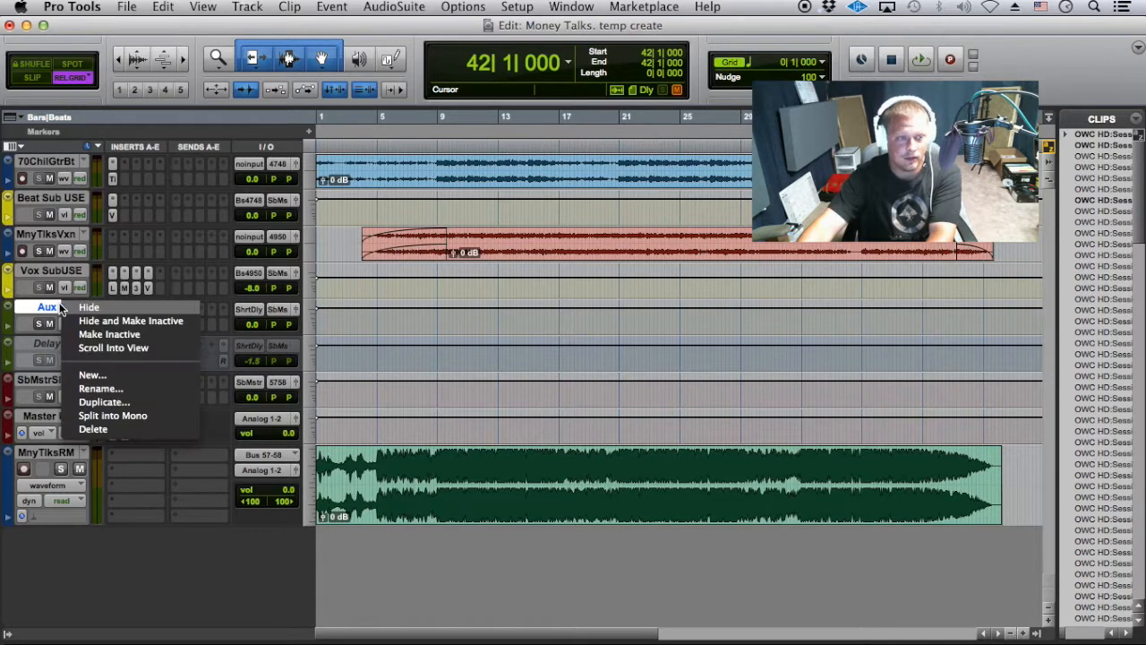
{"action": "left_click", "coordinate": [94, 429]}
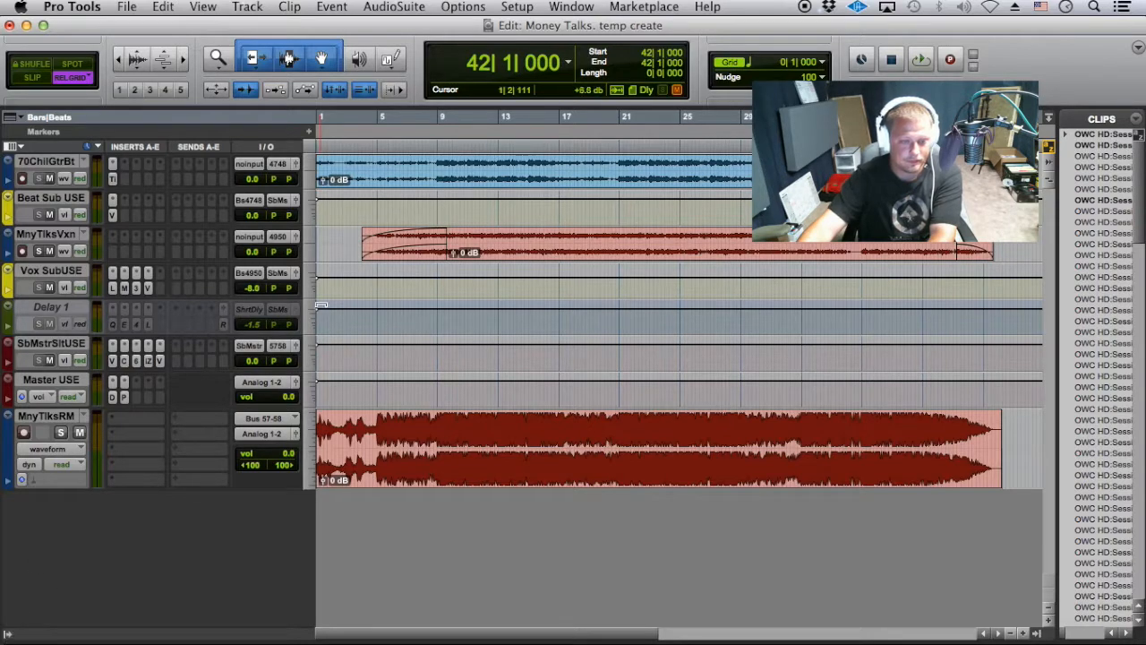
- In the Mix window, move the Delay 1 channel to the end of the visible channels, after Money Talks ReMaster
{"action": "key", "text": "super+equal"}
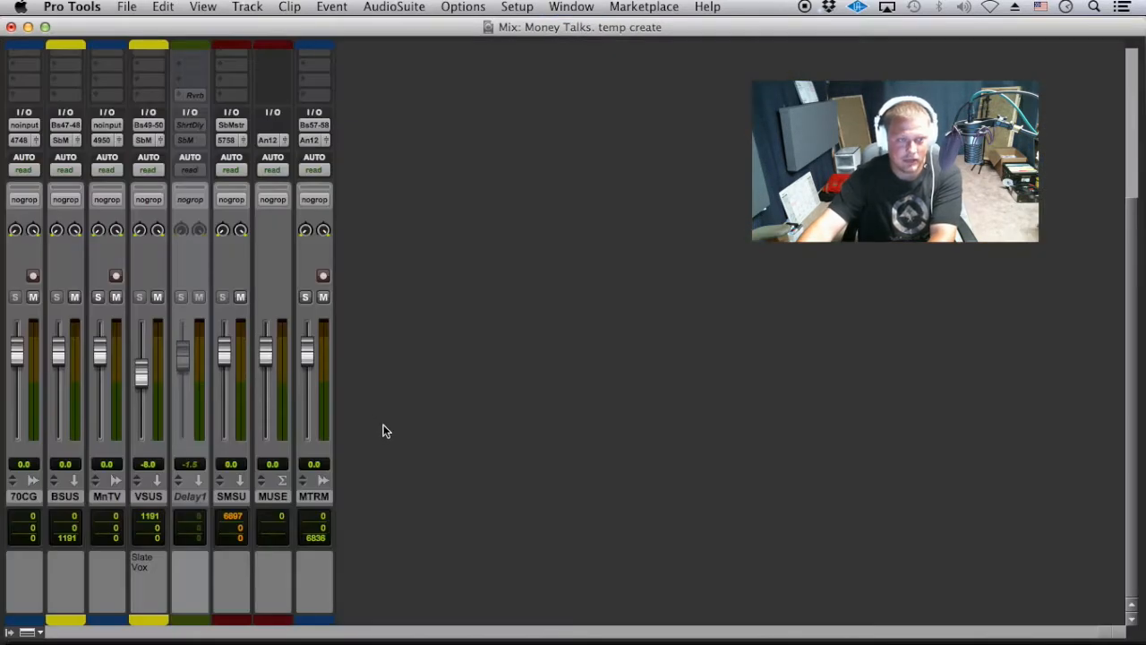
{"action": "left_click", "coordinate": [16, 538]}
{"action": "left_click", "coordinate": [75, 539]}
{"action": "left_click", "coordinate": [107, 538]}
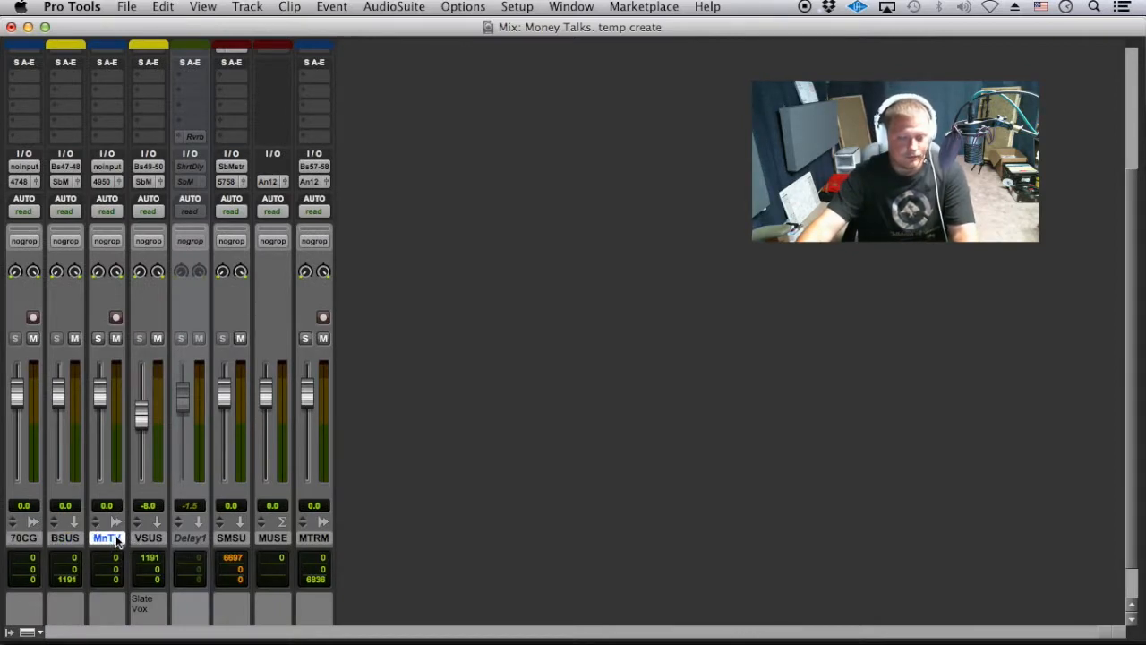
{"action": "left_click", "coordinate": [148, 538]}
{"action": "left_click_drag", "start_coordinate": [190, 538], "coordinate": [339, 535]}
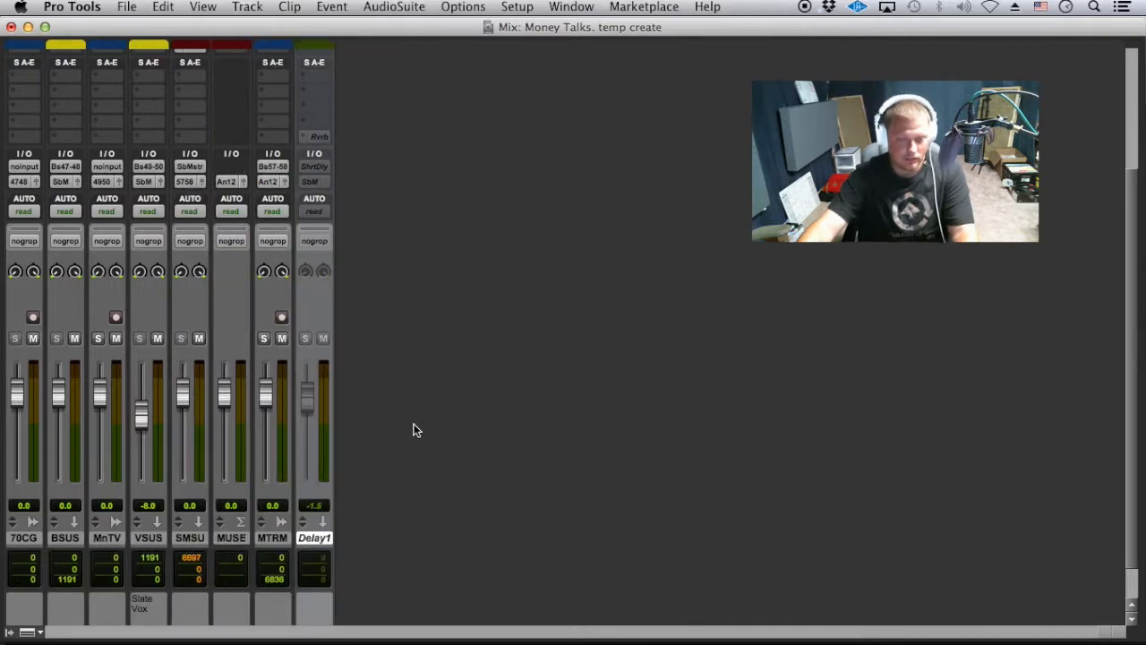
- Examine the mixer channels' insert chains and view the Dorrough meter and PAZ Analyzer on Master USE
{"action": "left_click", "coordinate": [203, 537]}
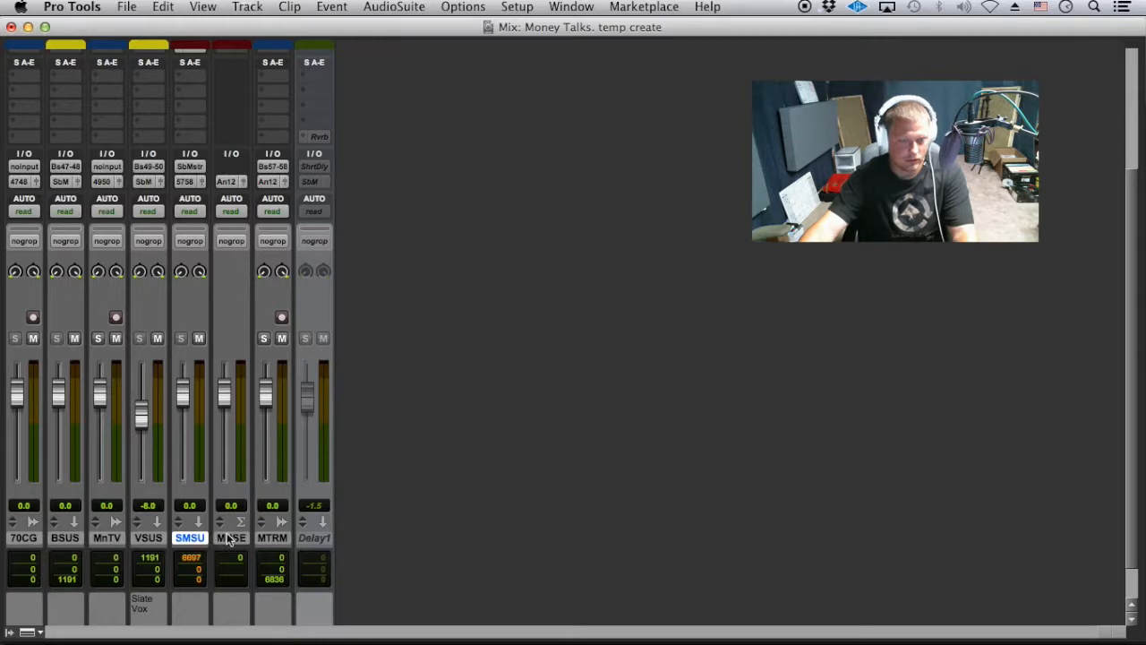
{"action": "scroll", "coordinate": [203, 530], "scroll_direction": "up", "scroll_amount": 5}
{"action": "scroll", "coordinate": [268, 537], "scroll_direction": "down", "scroll_amount": 5}
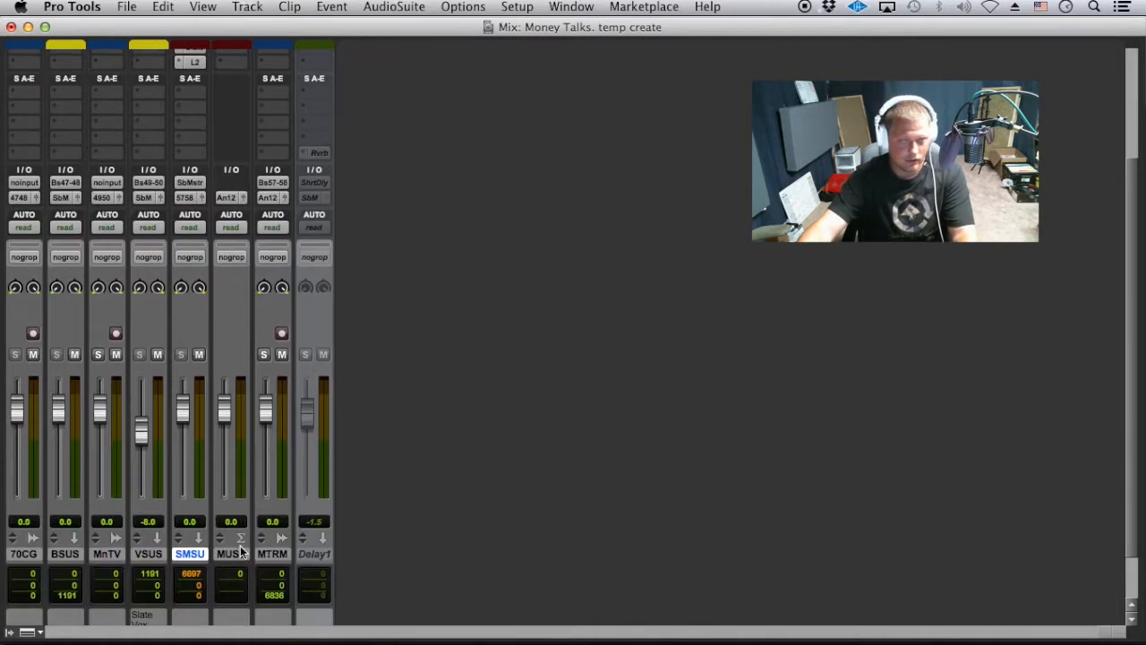
{"action": "scroll", "coordinate": [347, 527], "scroll_direction": "up", "scroll_amount": 5}
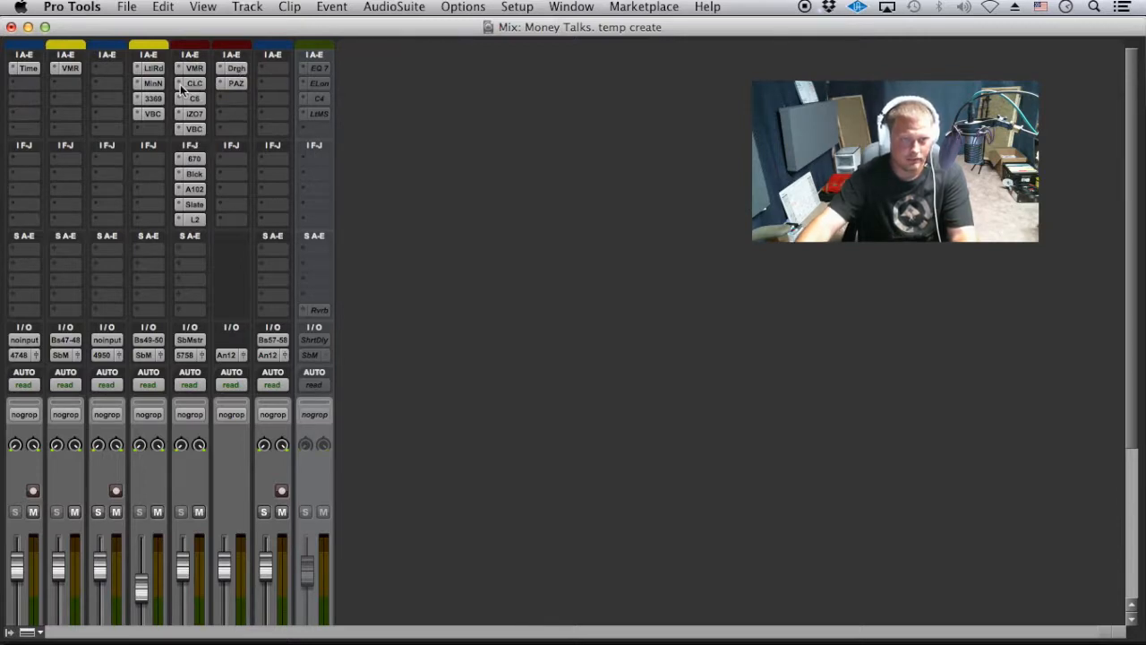
{"action": "left_click", "coordinate": [236, 69]}
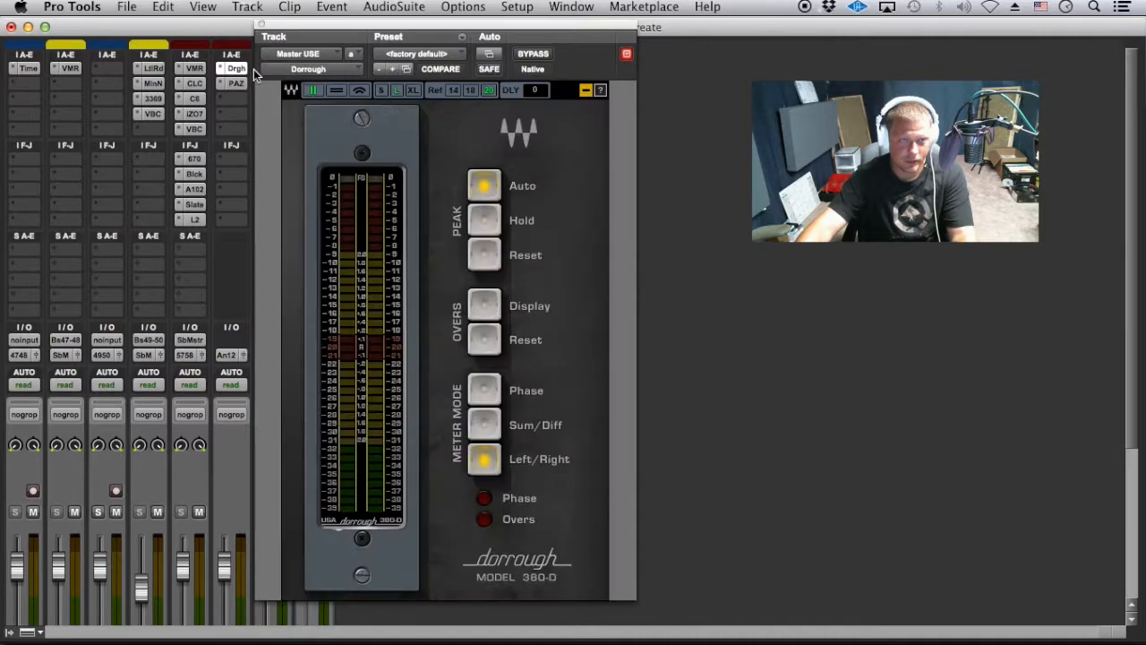
{"action": "left_click_drag", "start_coordinate": [291, 36], "coordinate": [349, 33]}
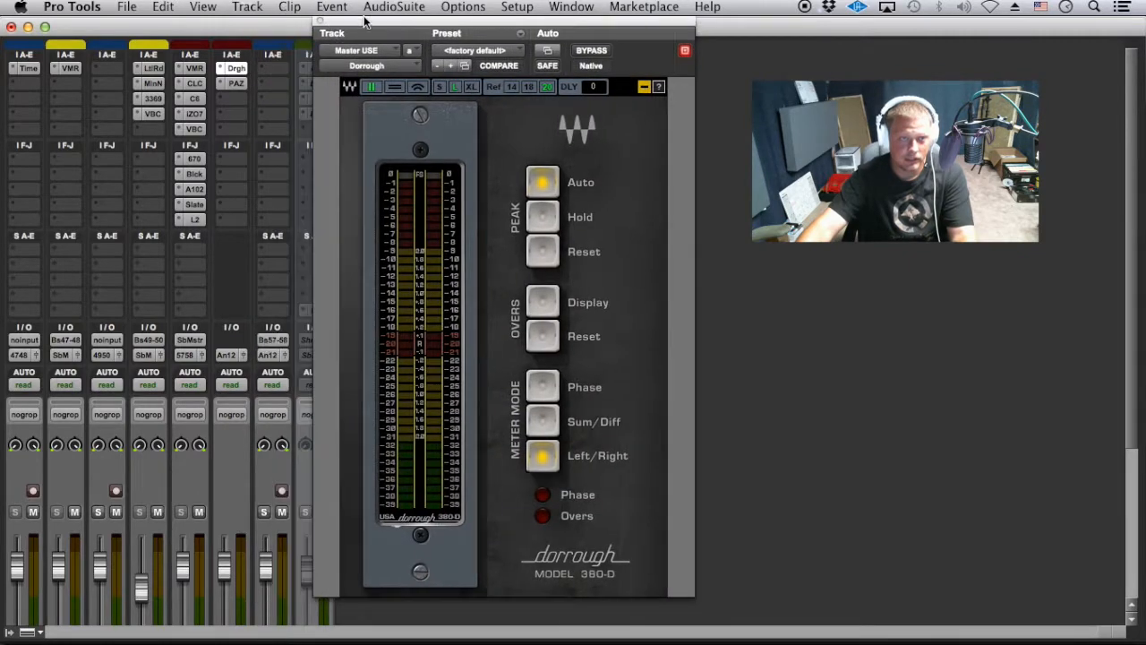
{"action": "left_click", "coordinate": [242, 82]}
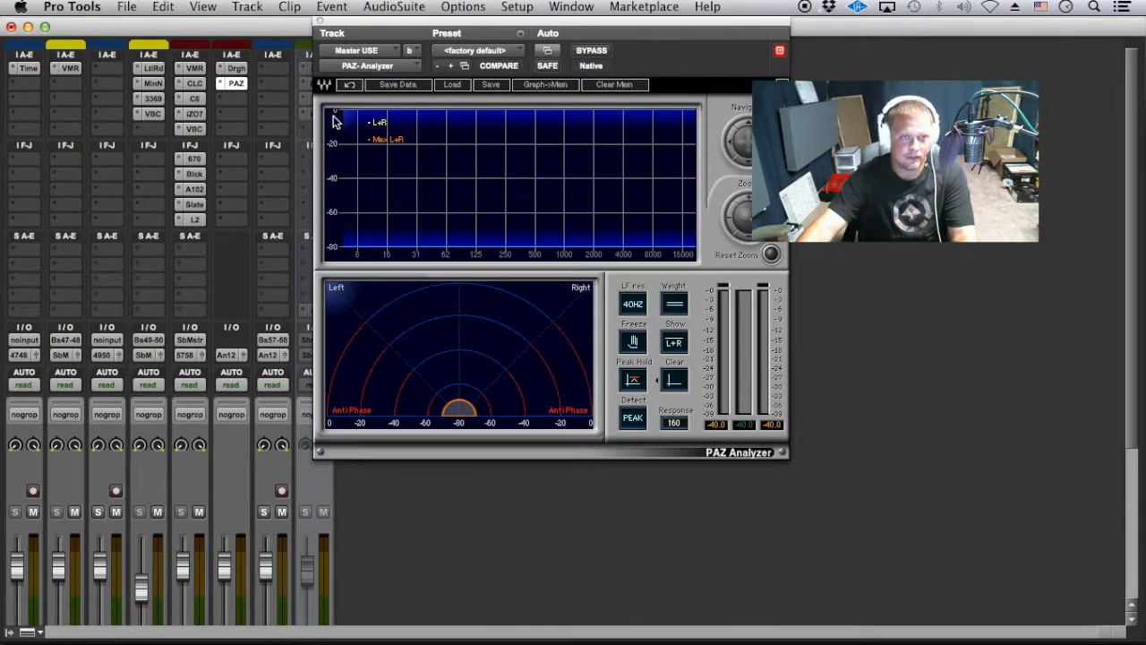
{"action": "left_click", "coordinate": [319, 22]}
{"action": "scroll", "coordinate": [276, 389], "scroll_direction": "down", "scroll_amount": 5}
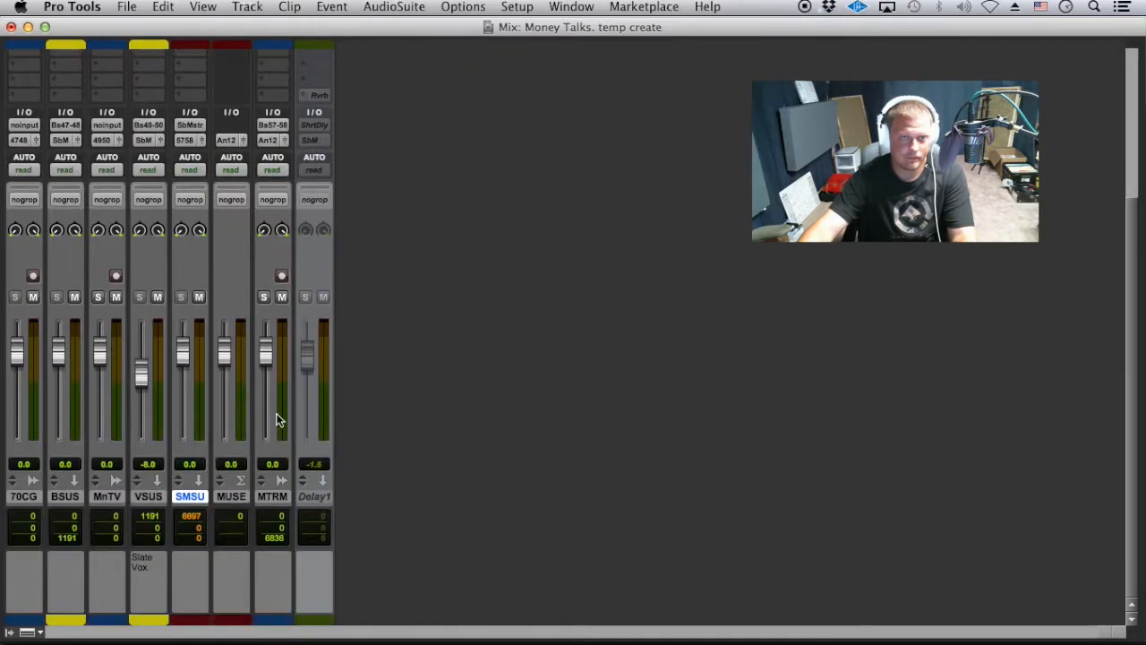
{"action": "scroll", "coordinate": [236, 461], "scroll_direction": "up", "scroll_amount": 5}
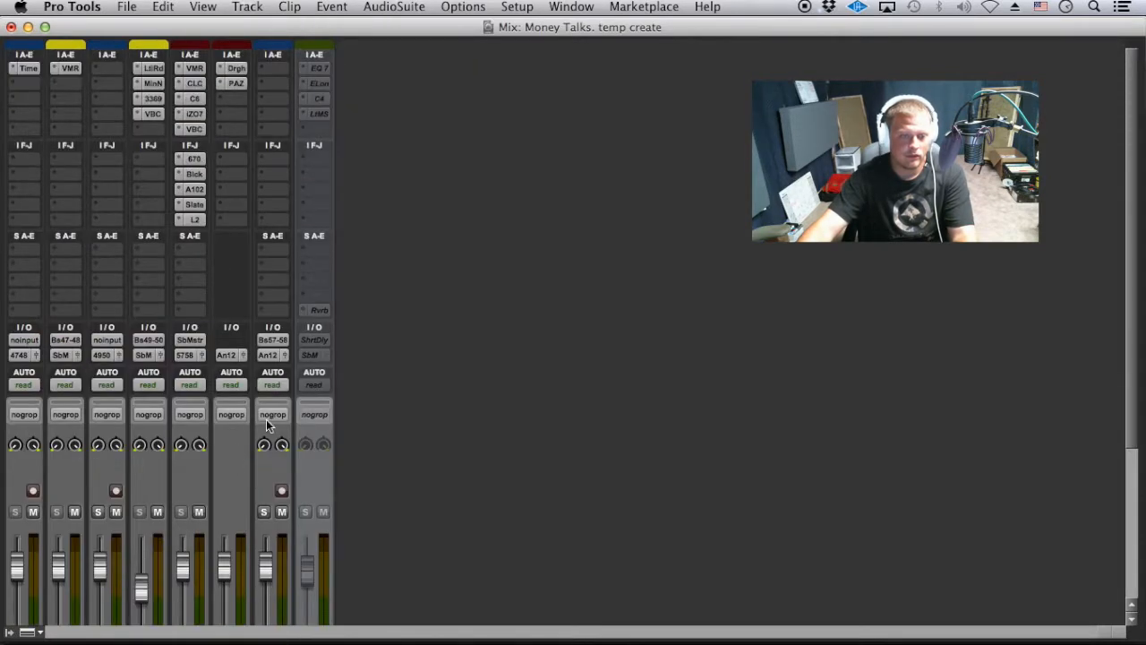
{"action": "scroll", "coordinate": [298, 490], "scroll_direction": "down", "scroll_amount": 5}
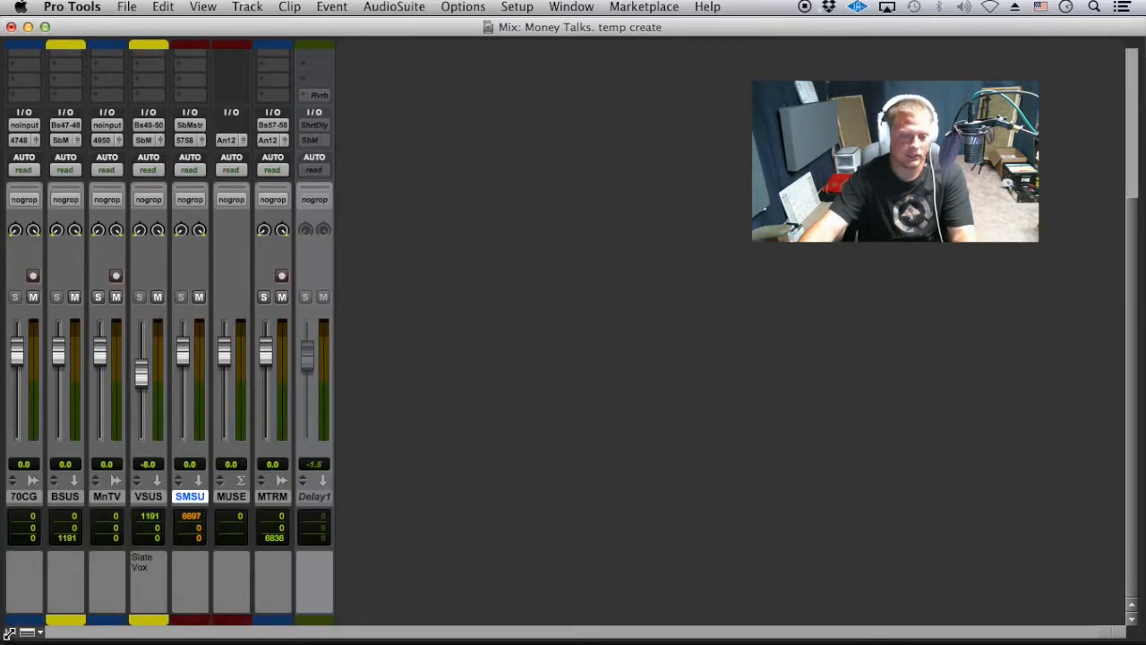
- Show all hidden tracks in the mixer and move the Delay 1 channel between Aux 1 and Delay 2
{"action": "left_click", "coordinate": [11, 633]}
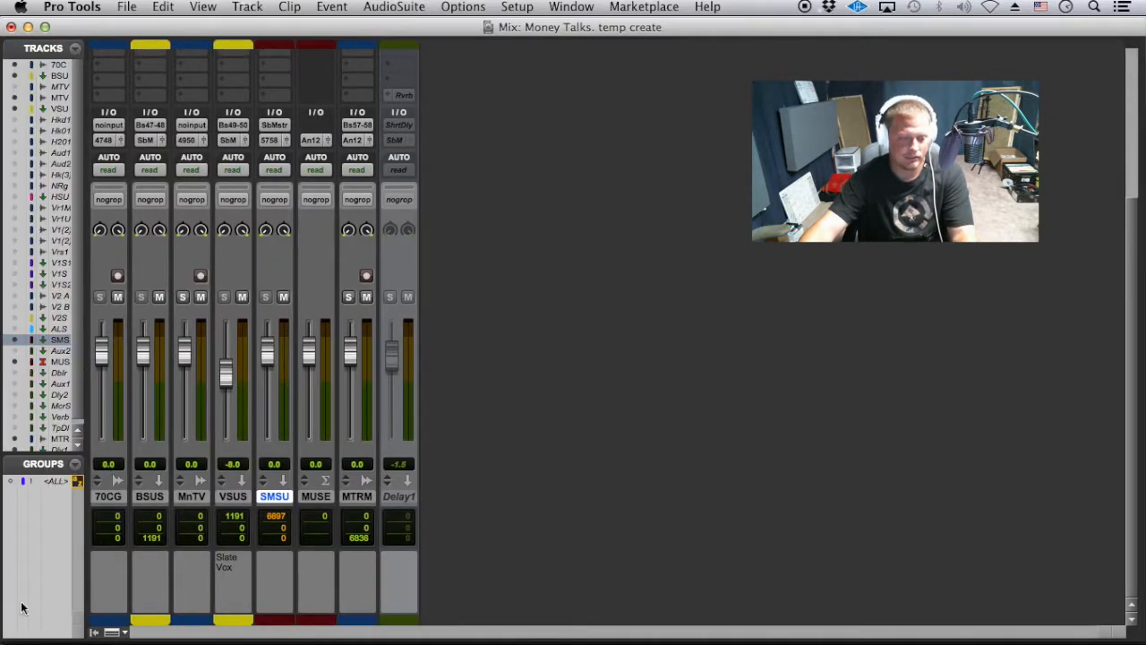
{"action": "left_click", "coordinate": [14, 217], "text": "alt"}
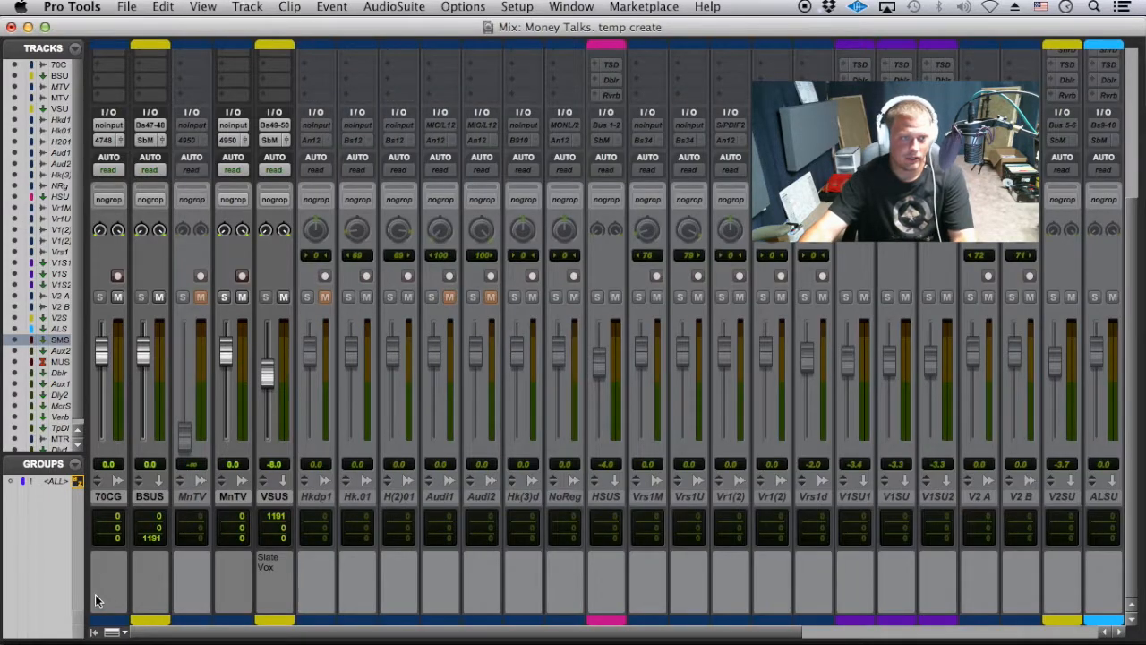
{"action": "left_click", "coordinate": [94, 632]}
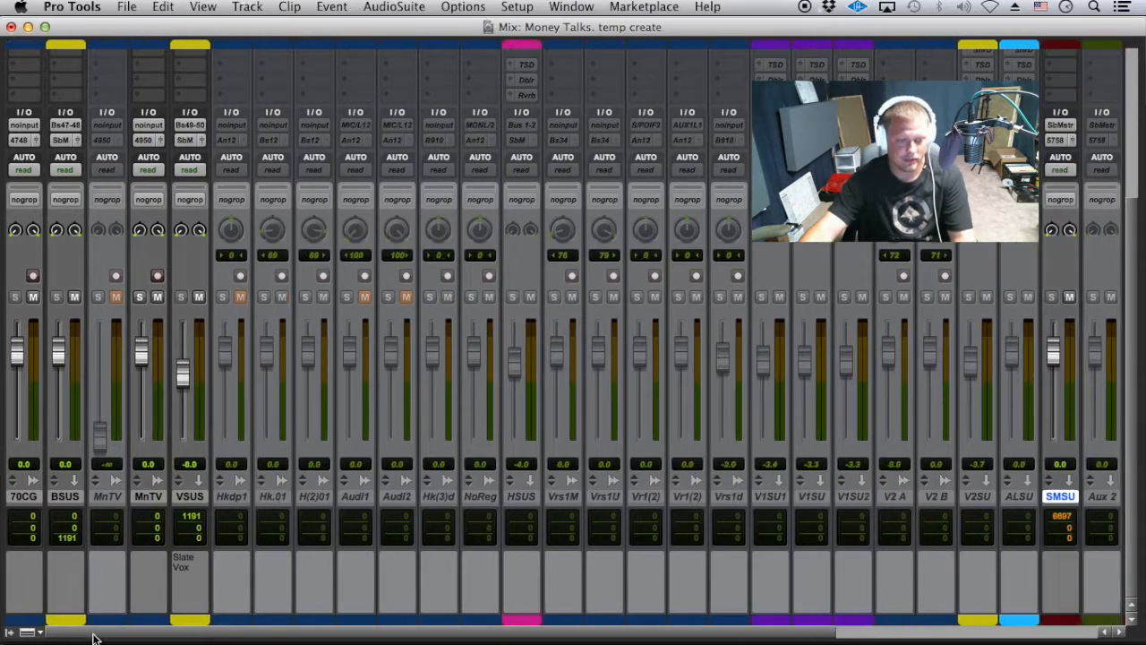
{"action": "left_click_drag", "start_coordinate": [727, 630], "coordinate": [1048, 598]}
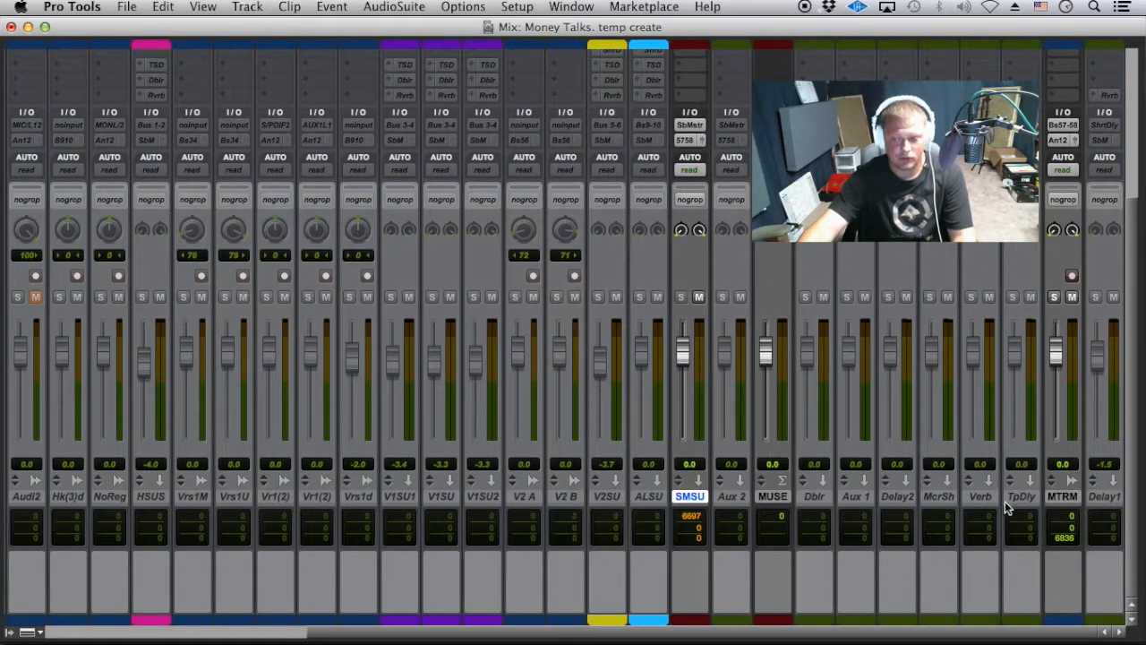
{"action": "left_click_drag", "start_coordinate": [1107, 496], "coordinate": [895, 516]}
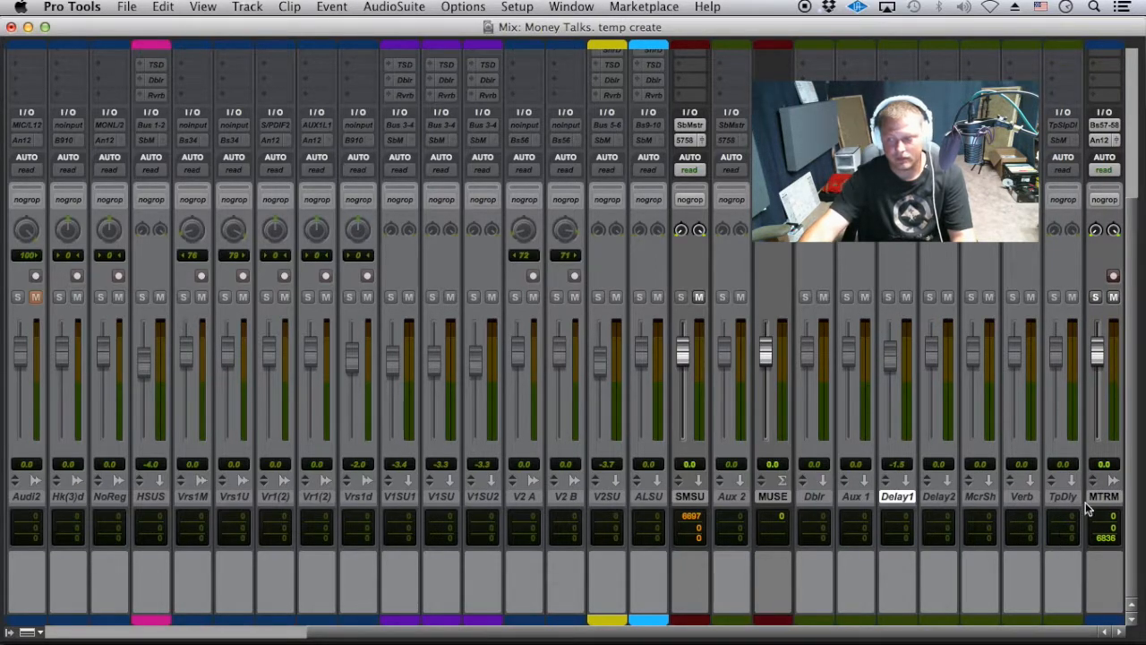
- In the Edit window, delete the Money Talks ReMaster track together with its clips and alternate playlists
{"action": "key", "text": "super+equal"}
{"action": "scroll", "coordinate": [510, 501], "scroll_direction": "down", "scroll_amount": 10}
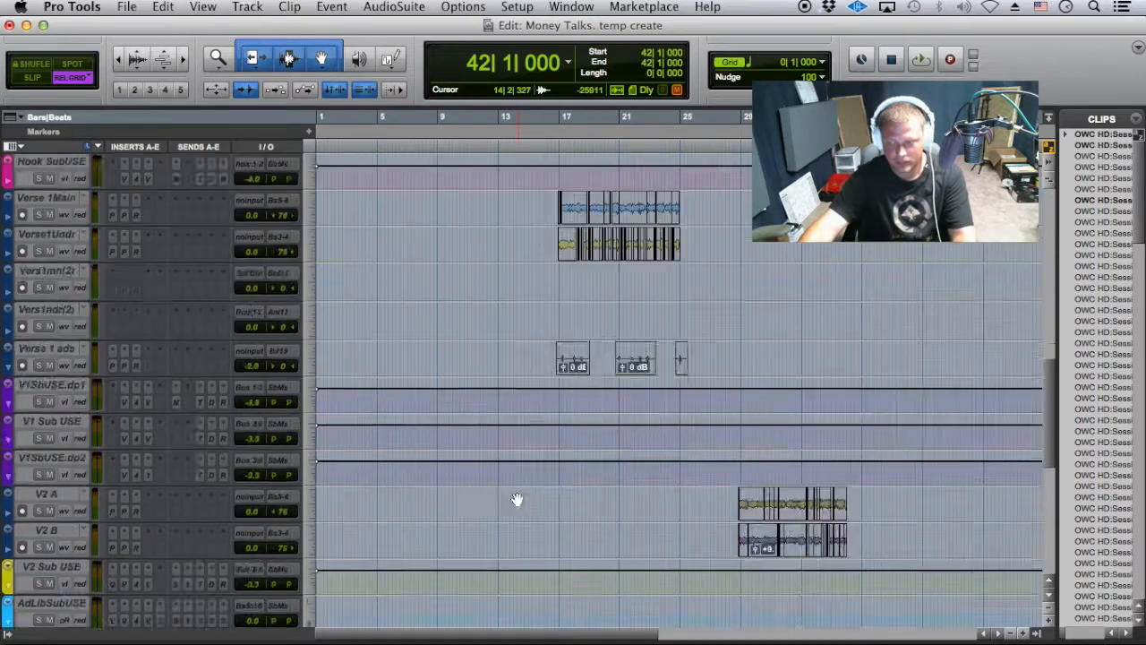
{"action": "right_click", "coordinate": [47, 555]}
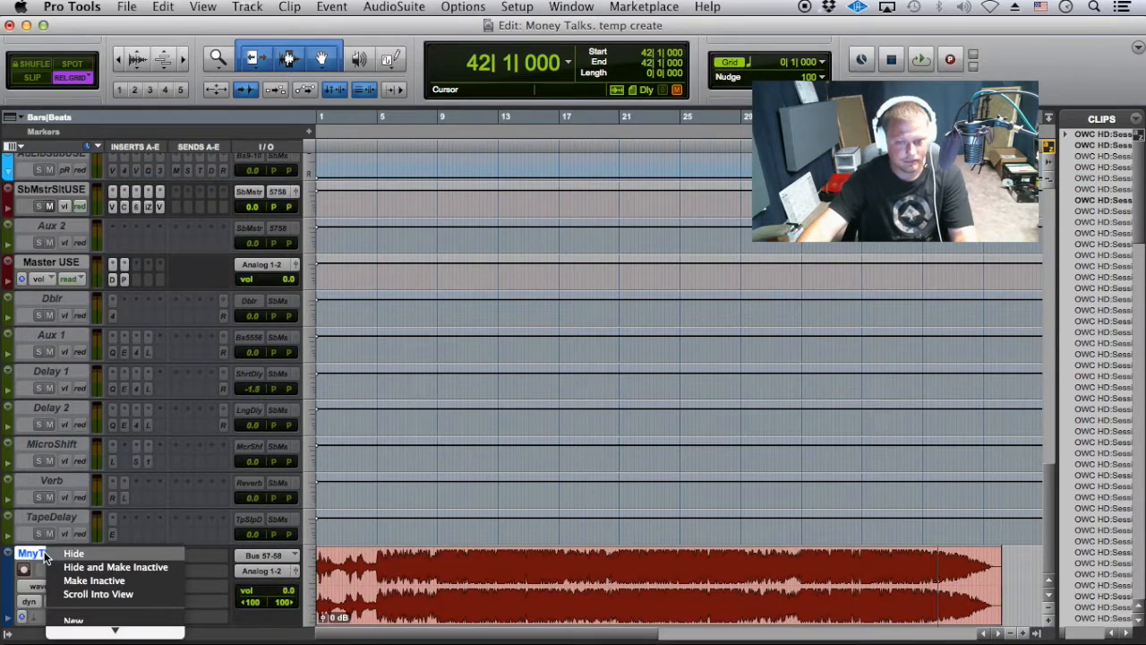
{"action": "left_click", "coordinate": [85, 626]}
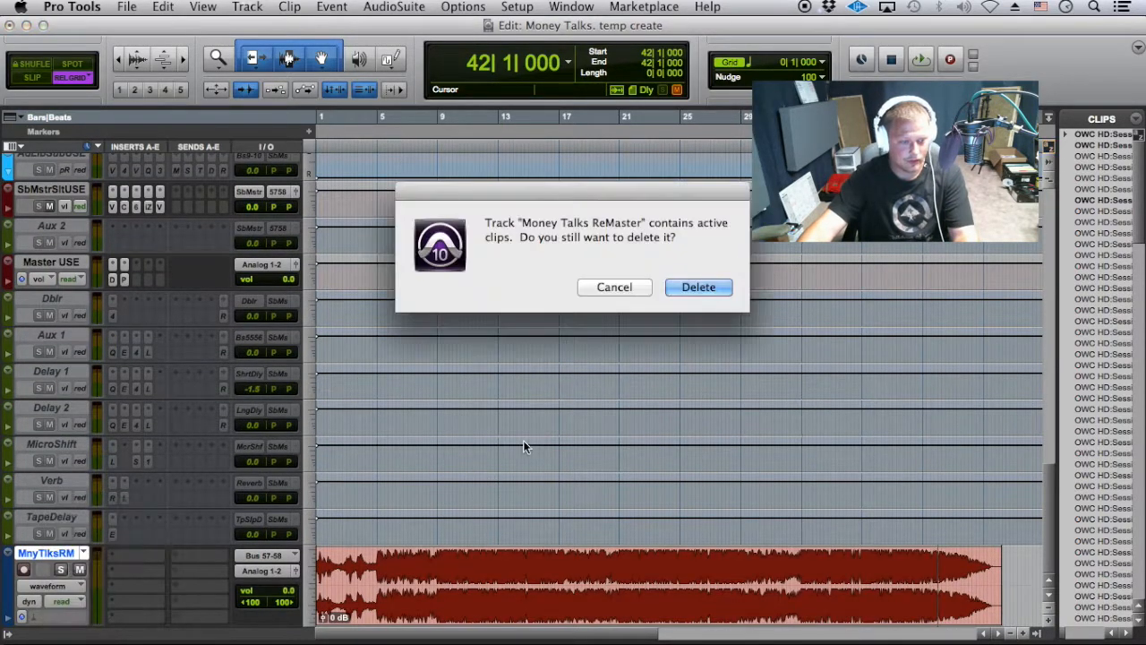
{"action": "left_click", "coordinate": [691, 293]}
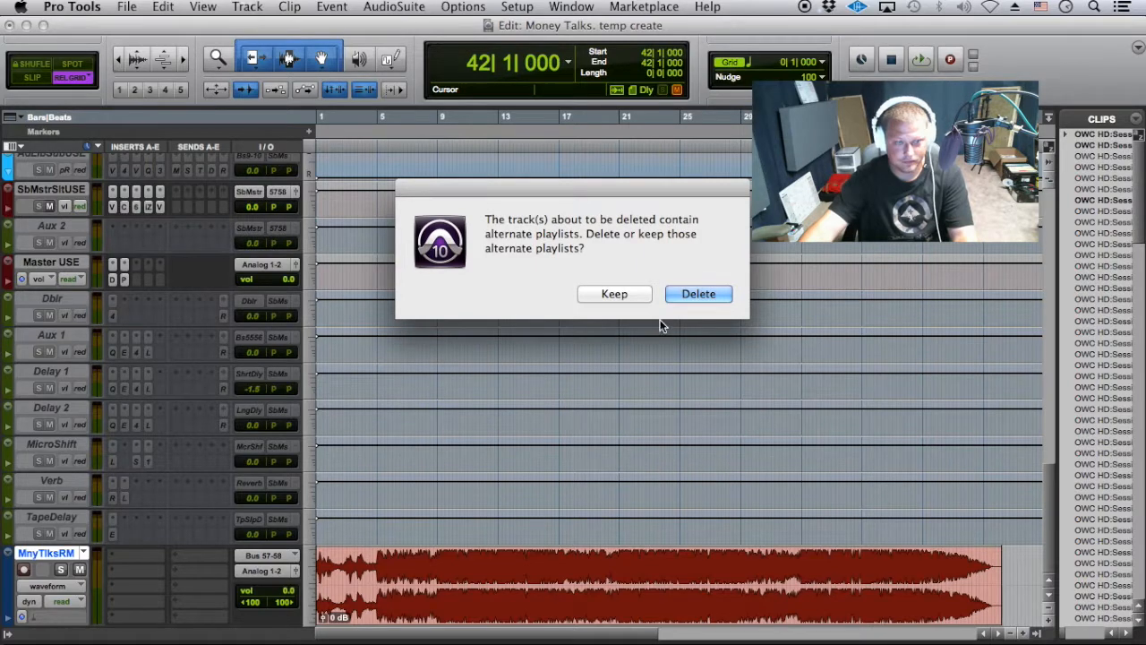
{"action": "left_click", "coordinate": [697, 294]}
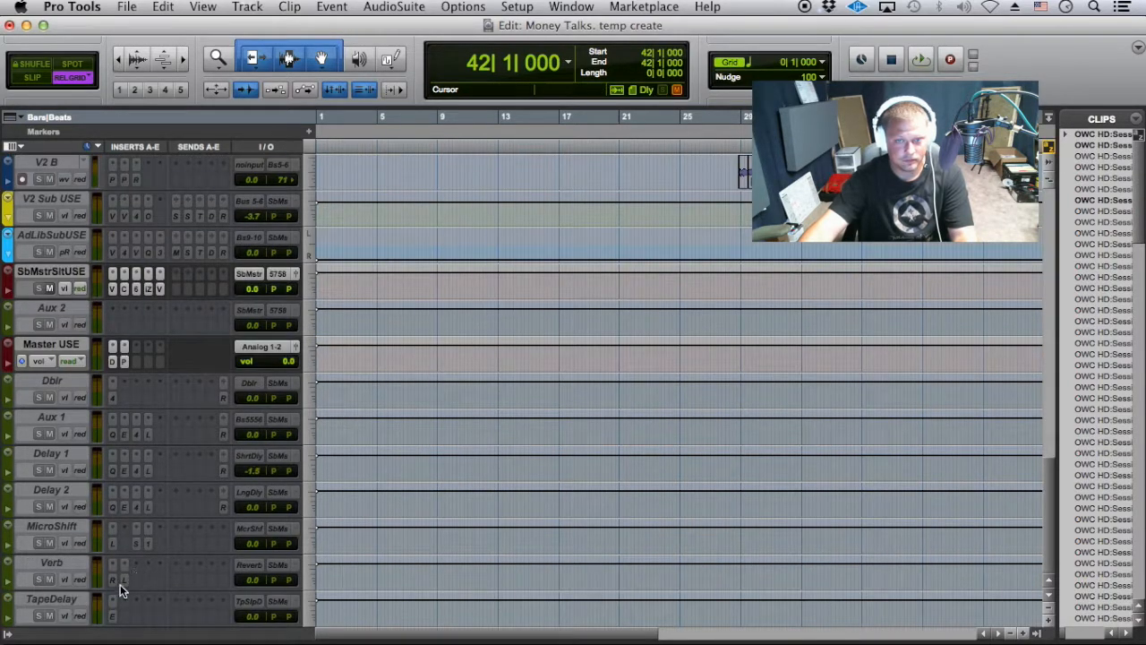
- Move the Aux 2 track directly above SbMstrSltUSE, below AdLibSubUSE
{"action": "left_click", "coordinate": [74, 594]}
{"action": "left_click", "coordinate": [51, 380], "text": "shift"}
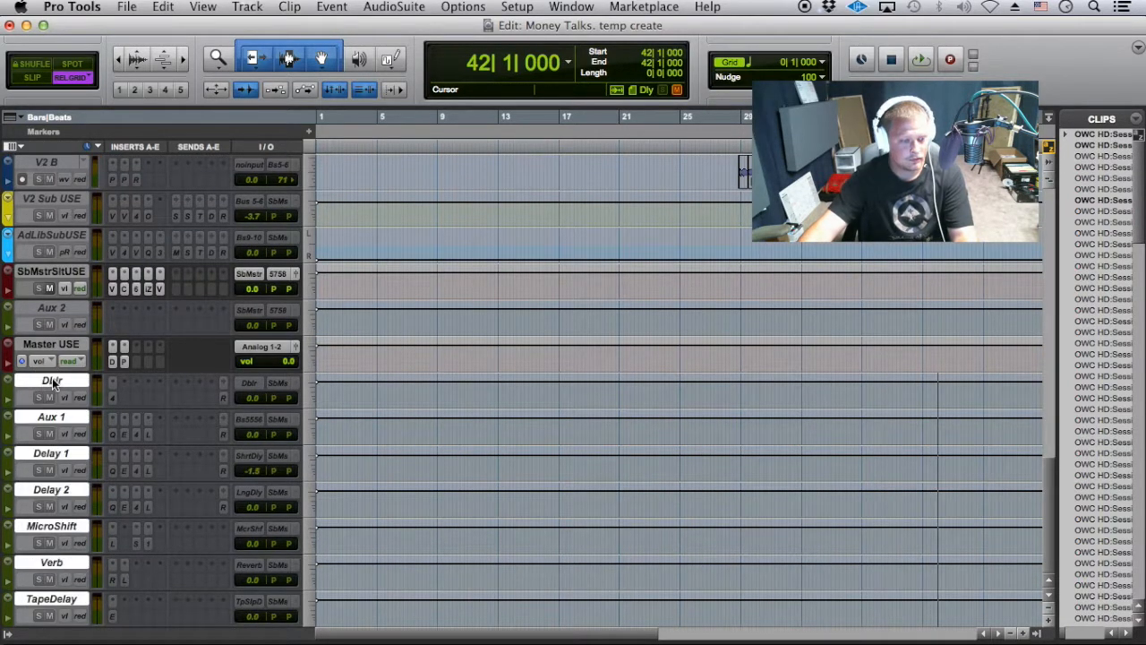
{"action": "scroll", "coordinate": [52, 404], "scroll_direction": "up", "scroll_amount": 1}
{"action": "scroll", "coordinate": [52, 405], "scroll_direction": "up", "scroll_amount": 2}
{"action": "left_click", "coordinate": [56, 452]}
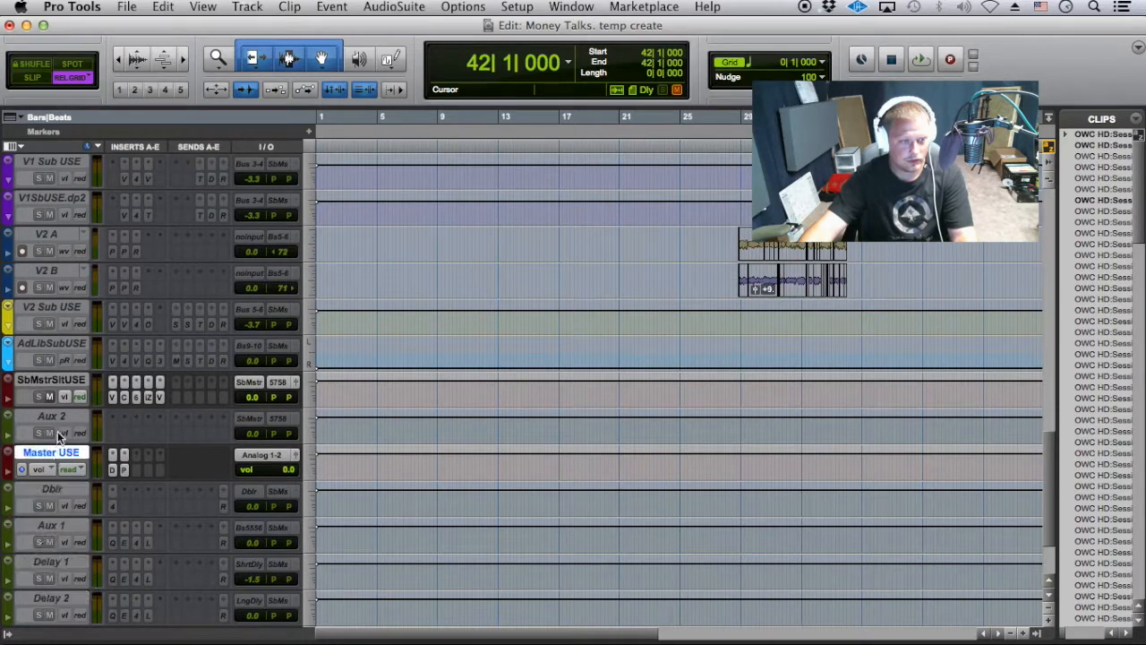
{"action": "left_click_drag", "start_coordinate": [60, 418], "coordinate": [80, 615]}
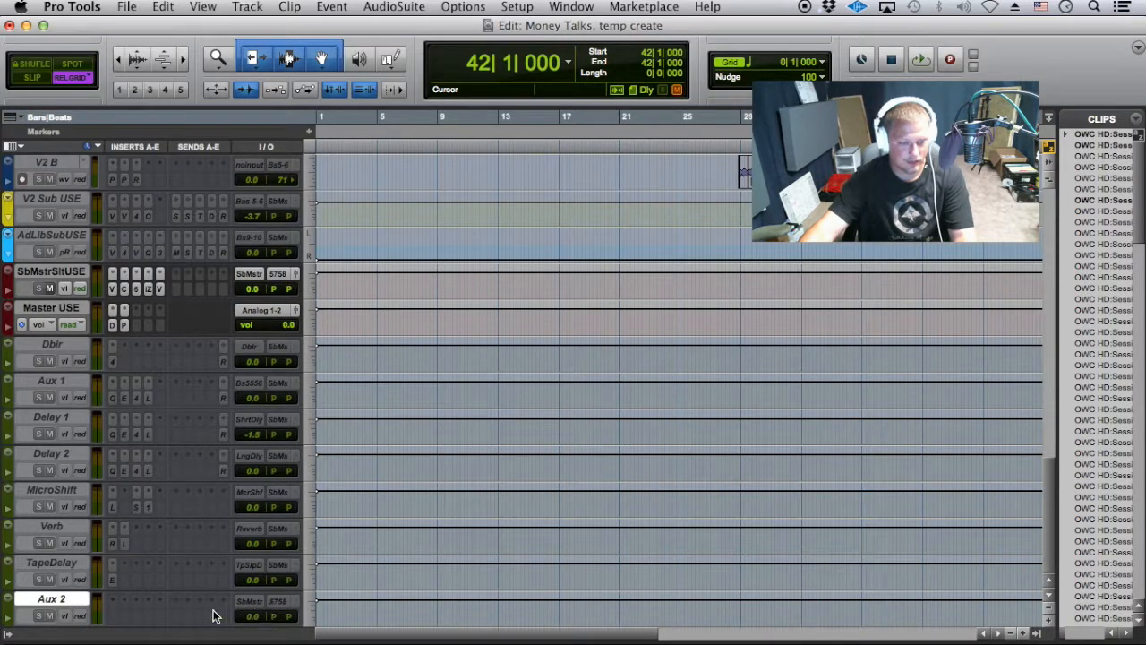
{"action": "left_click_drag", "start_coordinate": [55, 598], "coordinate": [52, 279]}
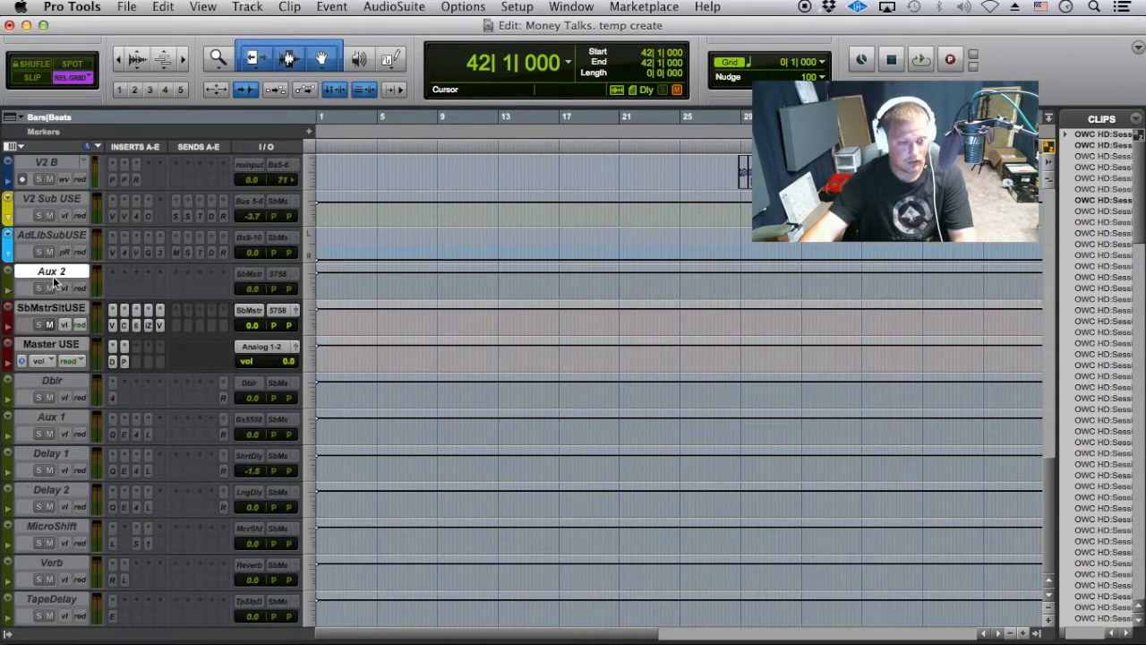
- Recolor the Aux 2 and SbMstrSltUSE tracks dark red
{"action": "left_click", "coordinate": [42, 308]}
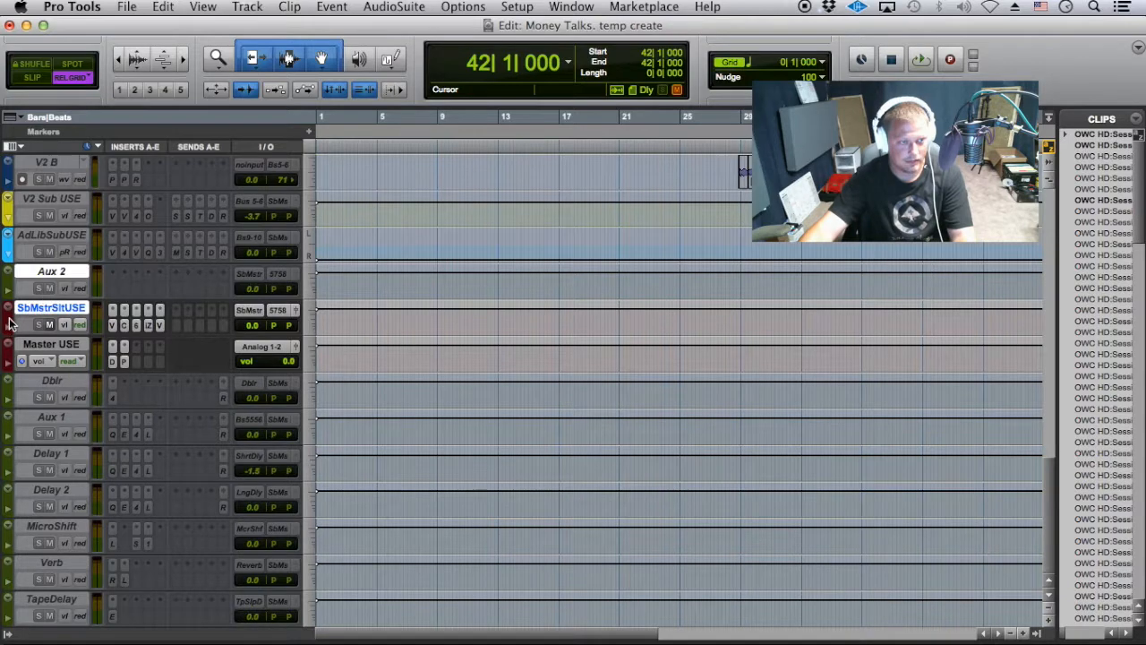
{"action": "double_click", "coordinate": [10, 324]}
{"action": "left_click", "coordinate": [708, 449]}
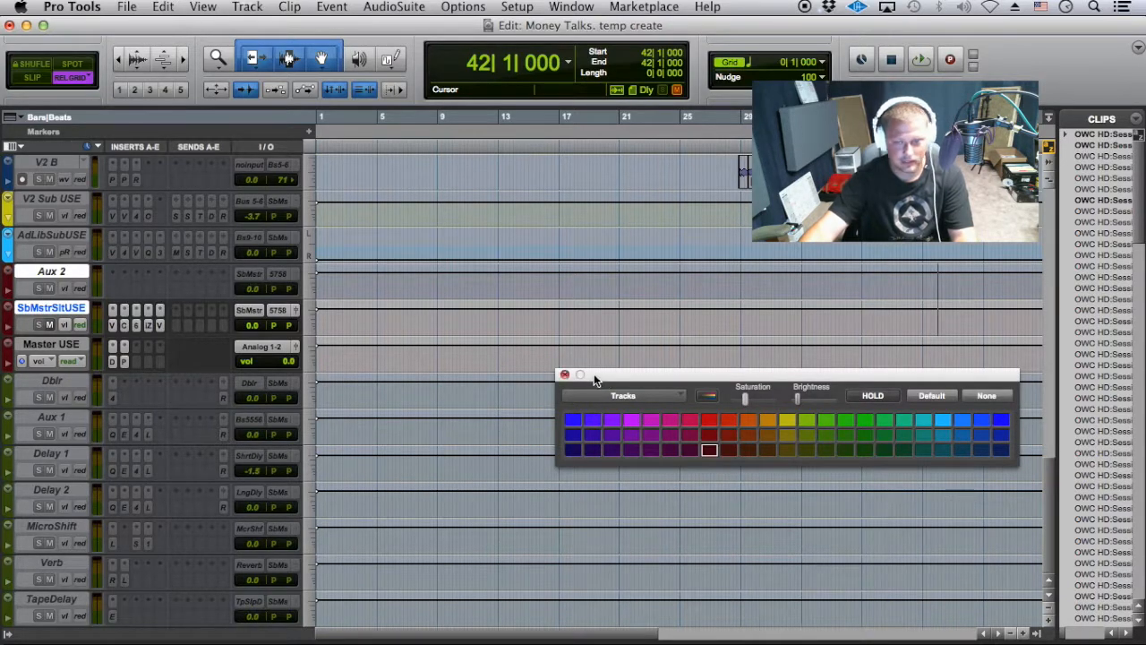
{"action": "left_click", "coordinate": [564, 375]}
{"action": "scroll", "coordinate": [71, 278], "scroll_direction": "up", "scroll_amount": 4}
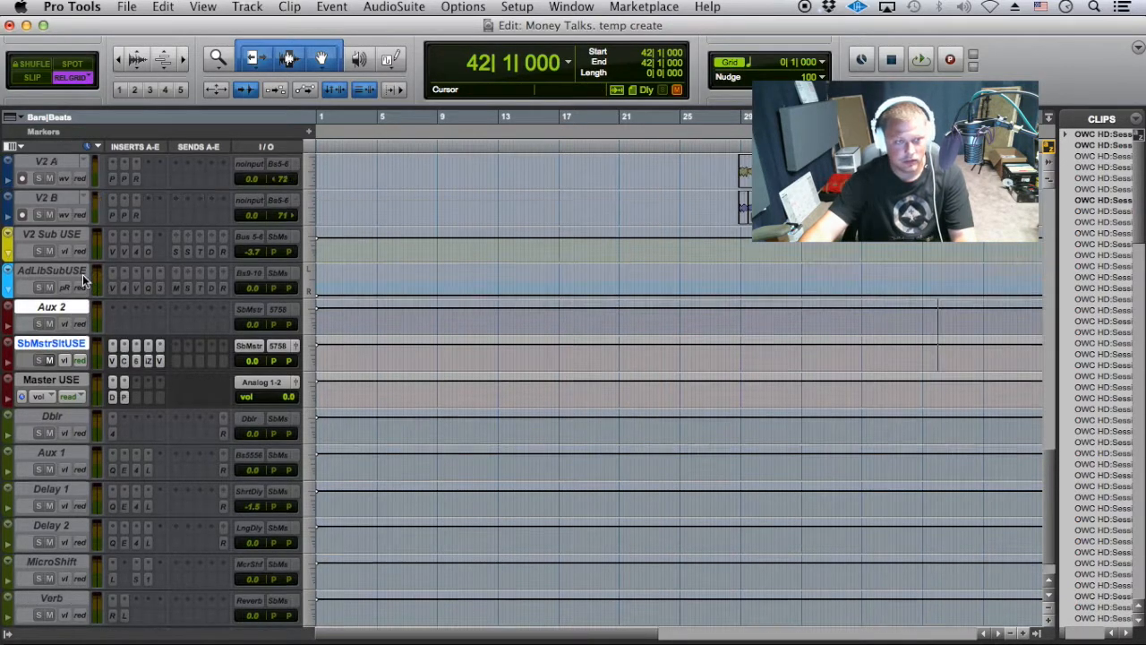
{"action": "left_click", "coordinate": [75, 379]}
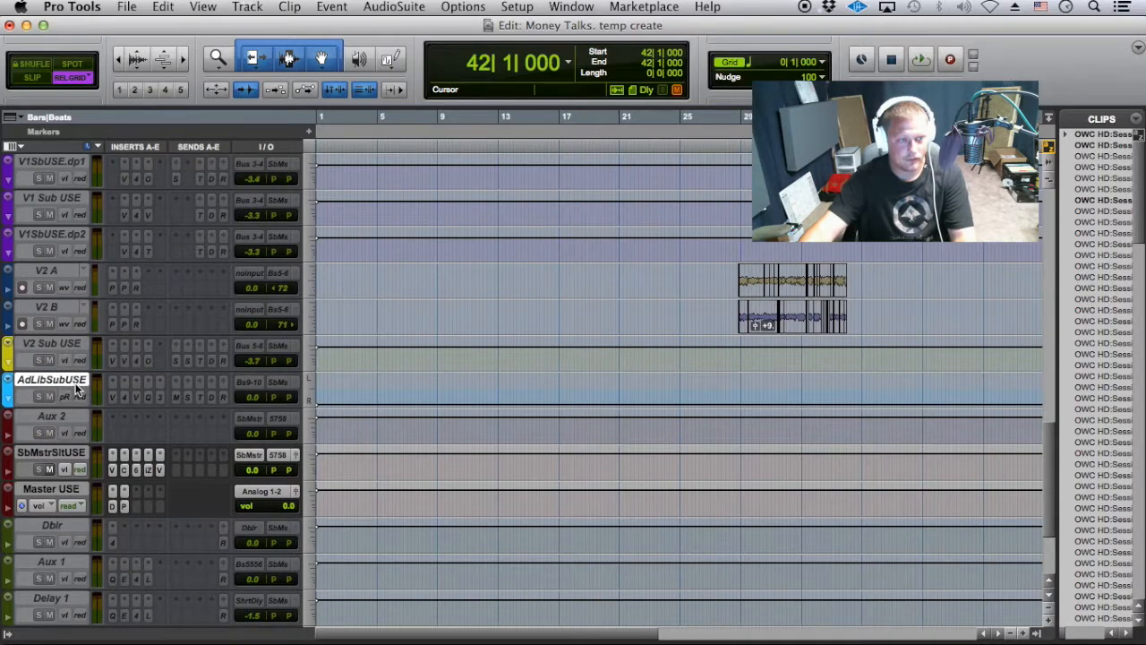
{"action": "left_click", "coordinate": [75, 345]}
{"action": "scroll", "coordinate": [97, 369], "scroll_direction": "up", "scroll_amount": 6}
{"action": "scroll", "coordinate": [91, 373], "scroll_direction": "down", "scroll_amount": 1}
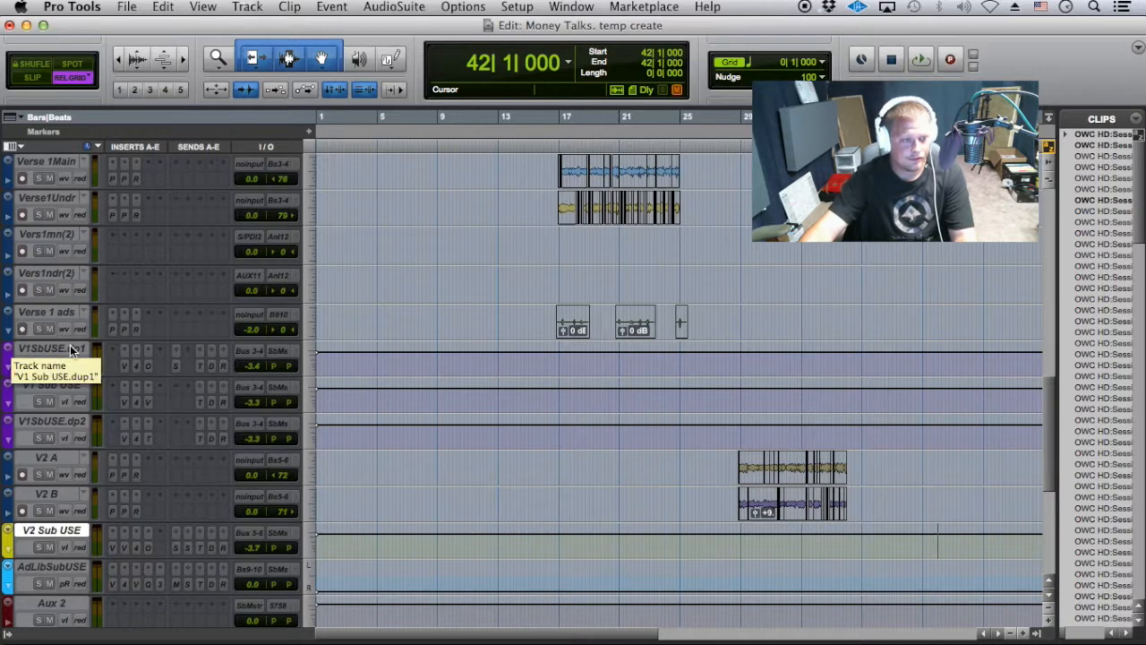
{"action": "scroll", "coordinate": [63, 456], "scroll_direction": "down", "scroll_amount": 2}
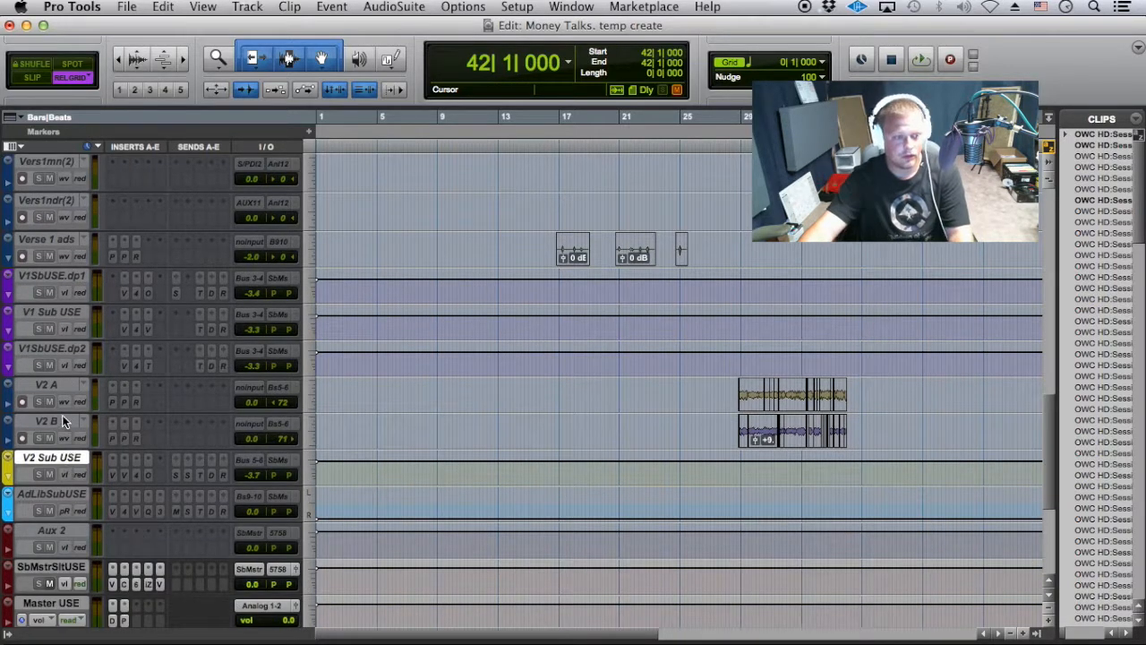
- Delete all audio tracks from the first Hook track below Vox SubUSE through V2 B with their clips, keeping the Hook and V1 sub tracks
{"action": "left_click", "coordinate": [60, 418]}
{"action": "scroll", "coordinate": [64, 402], "scroll_direction": "up", "scroll_amount": 10}
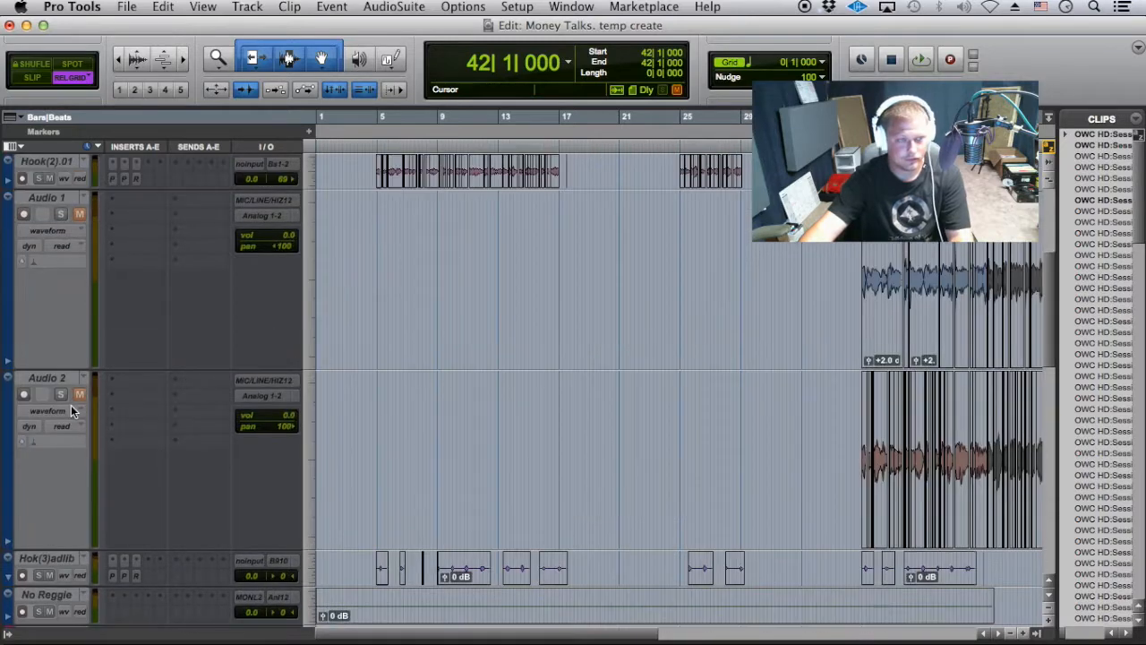
{"action": "scroll", "coordinate": [71, 404], "scroll_direction": "up", "scroll_amount": 8}
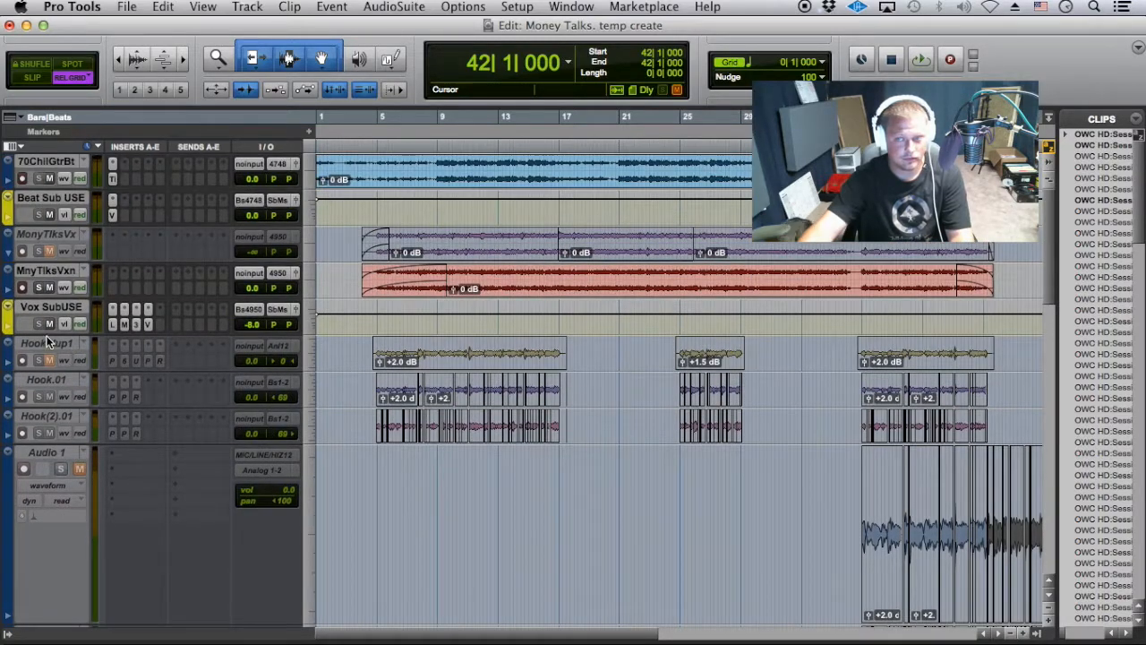
{"action": "scroll", "coordinate": [58, 380], "scroll_direction": "down", "scroll_amount": 6}
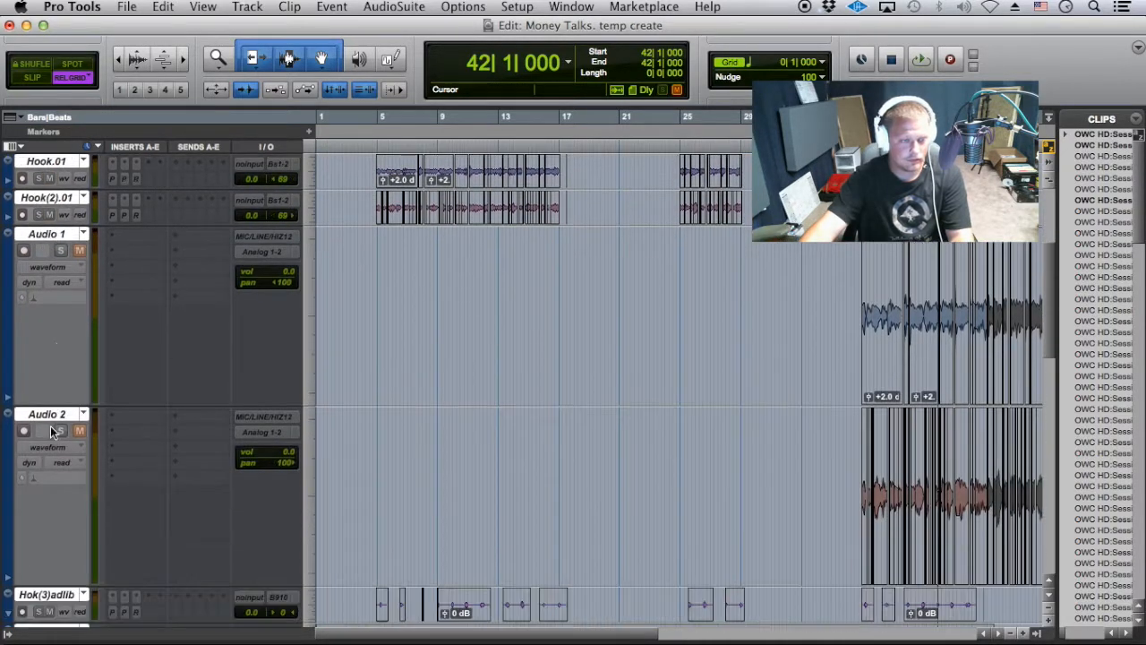
{"action": "scroll", "coordinate": [50, 430], "scroll_direction": "down", "scroll_amount": 8}
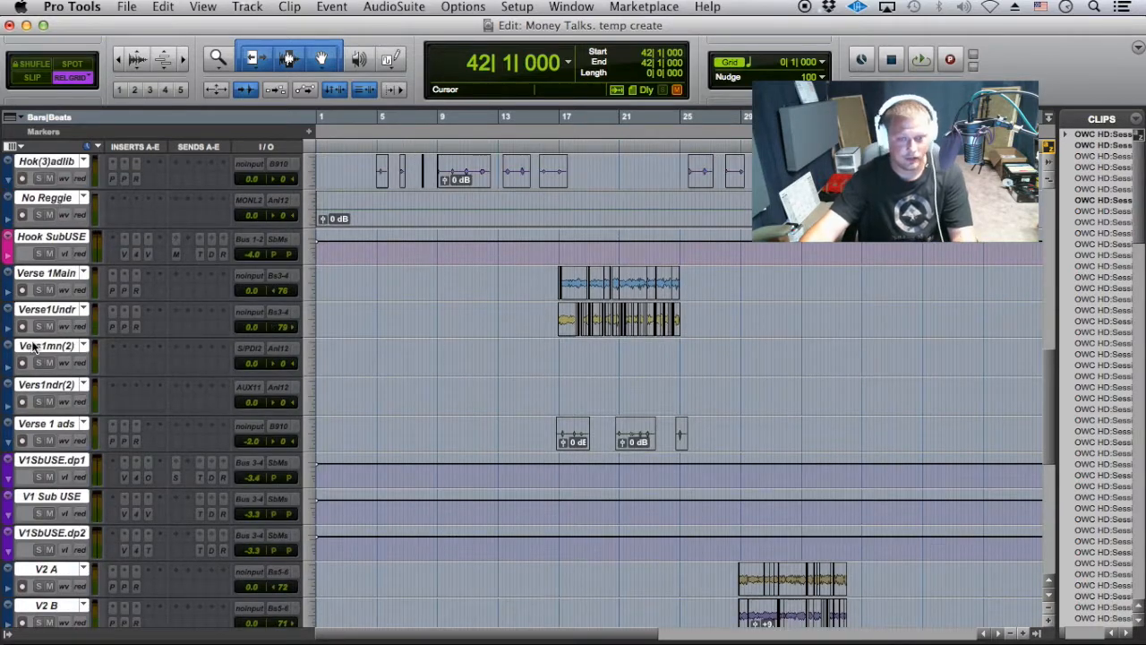
{"action": "left_click", "coordinate": [52, 237], "text": "super"}
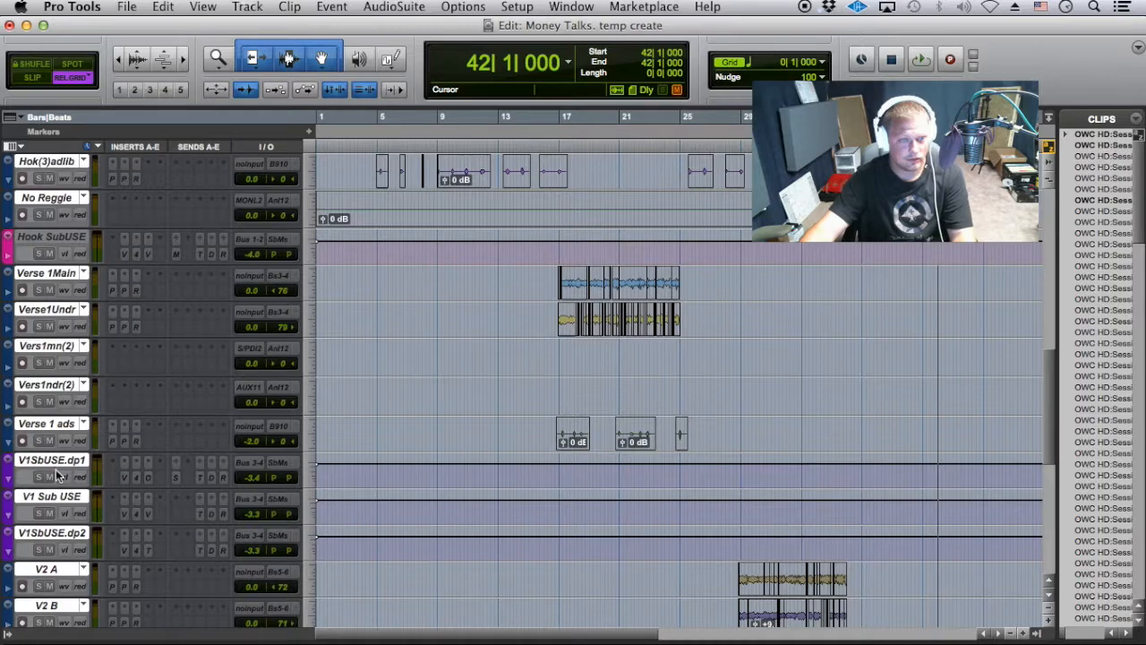
{"action": "scroll", "coordinate": [56, 466], "scroll_direction": "down", "scroll_amount": 3}
{"action": "scroll", "coordinate": [57, 464], "scroll_direction": "up", "scroll_amount": 2}
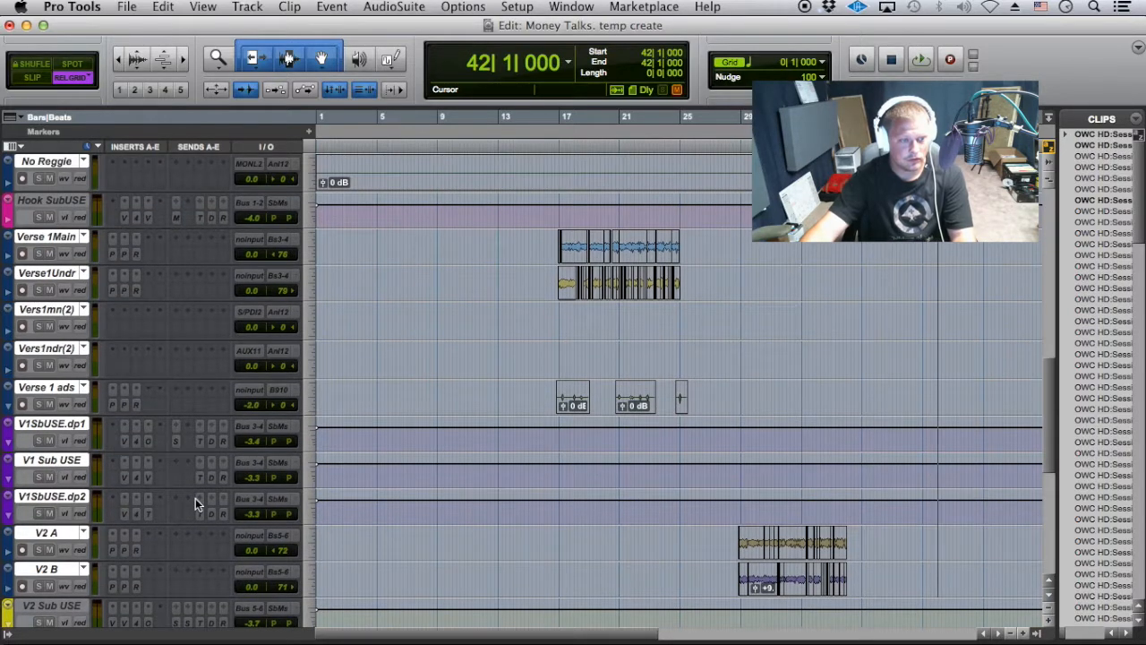
{"action": "left_click", "coordinate": [57, 427], "text": "super"}
{"action": "left_click", "coordinate": [52, 460], "text": "super"}
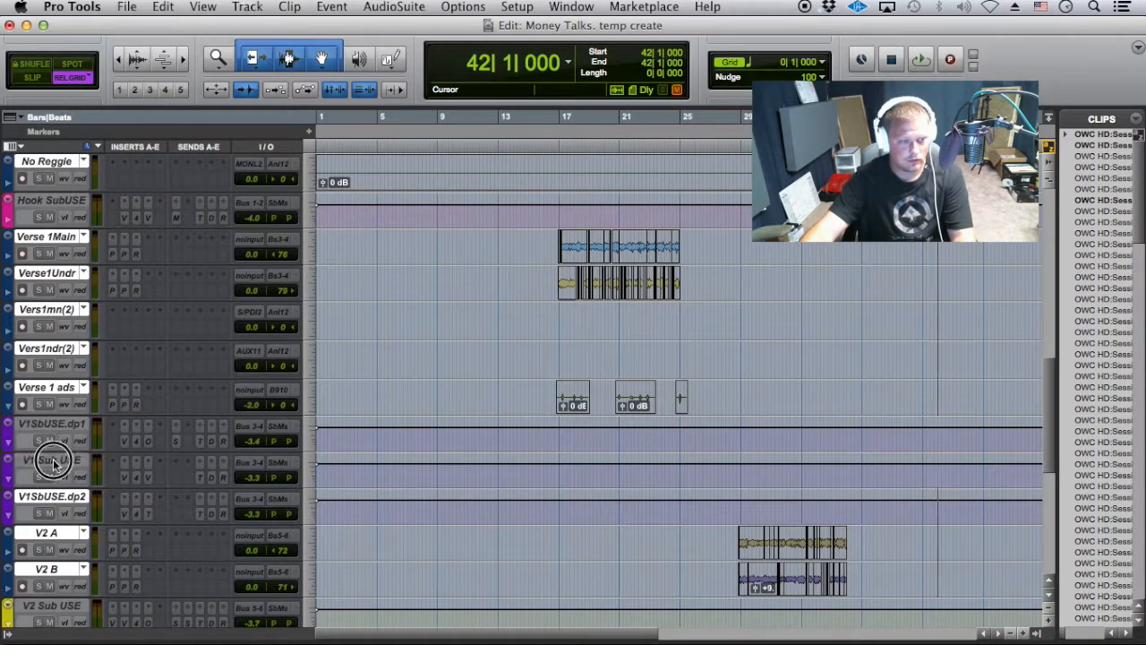
{"action": "left_click", "coordinate": [54, 499], "text": "super"}
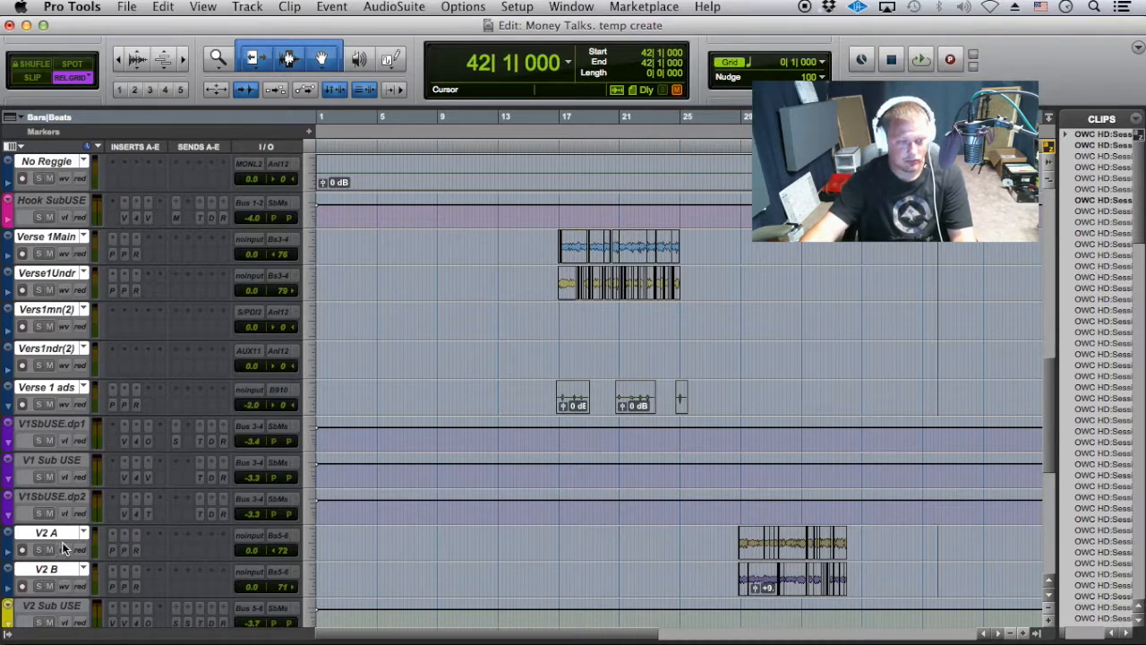
{"action": "scroll", "coordinate": [62, 546], "scroll_direction": "down", "scroll_amount": 2}
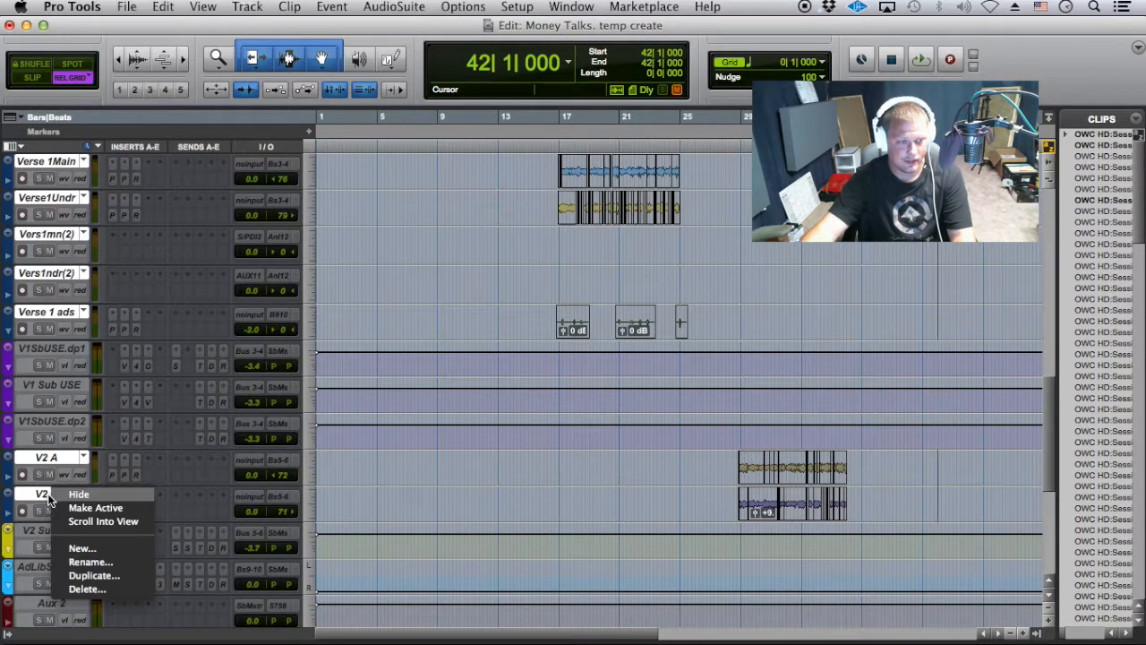
{"action": "left_click", "coordinate": [117, 589]}
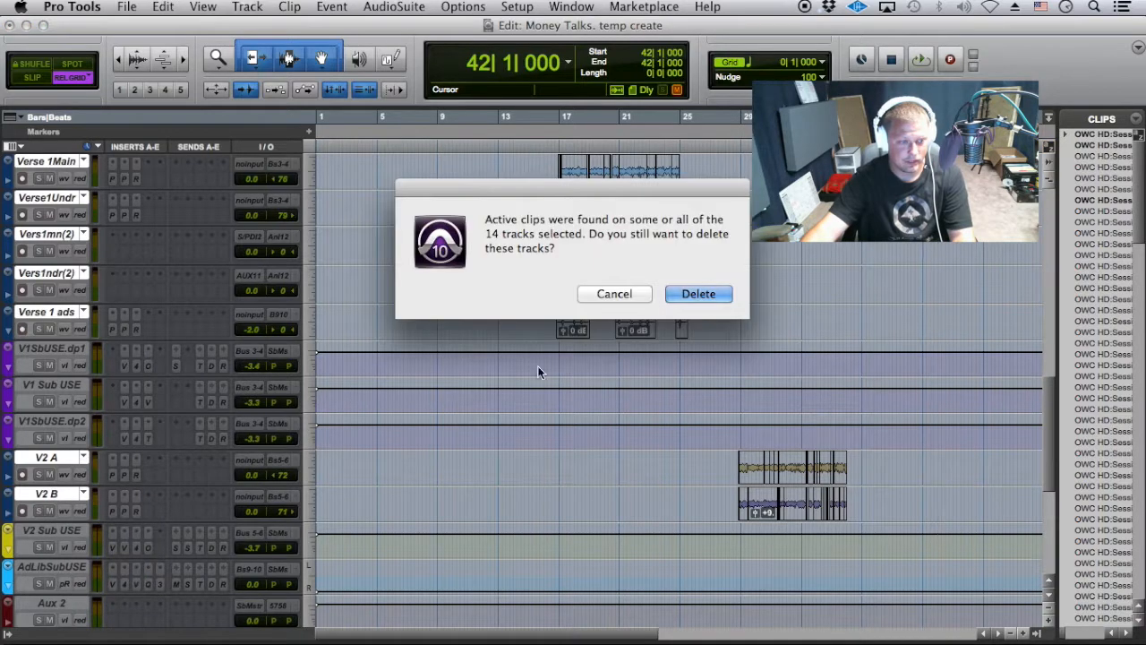
{"action": "left_click", "coordinate": [739, 296]}
{"action": "left_click", "coordinate": [717, 298]}
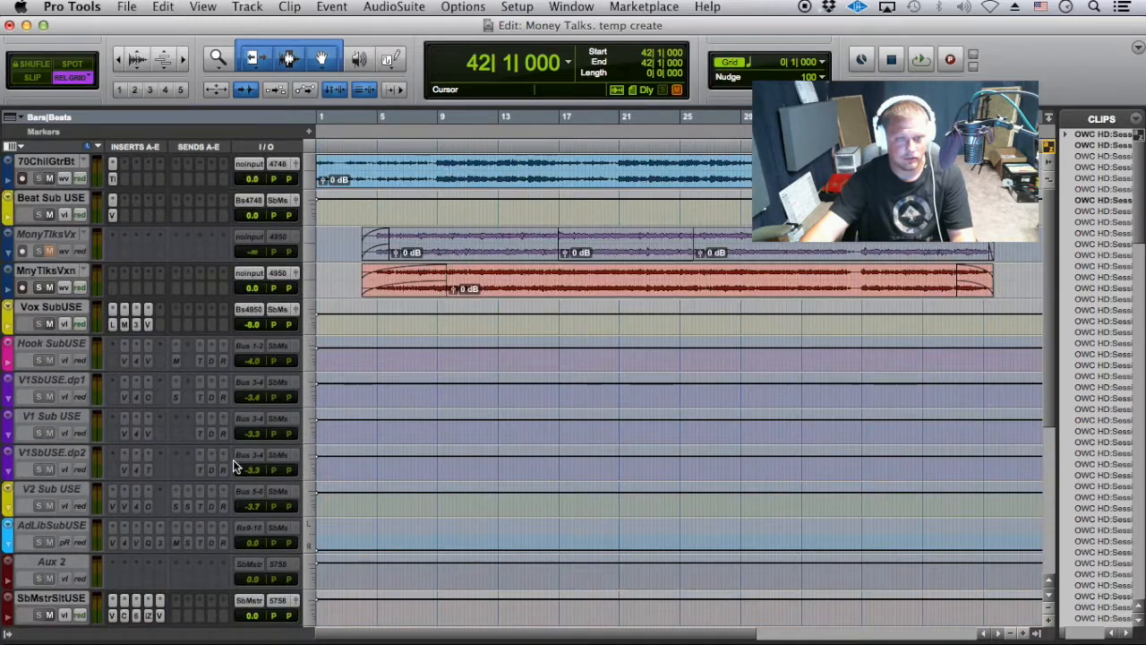
- Delete the MonyTlksVx and MnyTlksVxn vocal tracks together with their active clips
{"action": "left_click", "coordinate": [49, 269]}
{"action": "left_click", "coordinate": [54, 234], "text": "shift"}
{"action": "right_click", "coordinate": [80, 230]}
{"action": "left_click", "coordinate": [104, 342]}
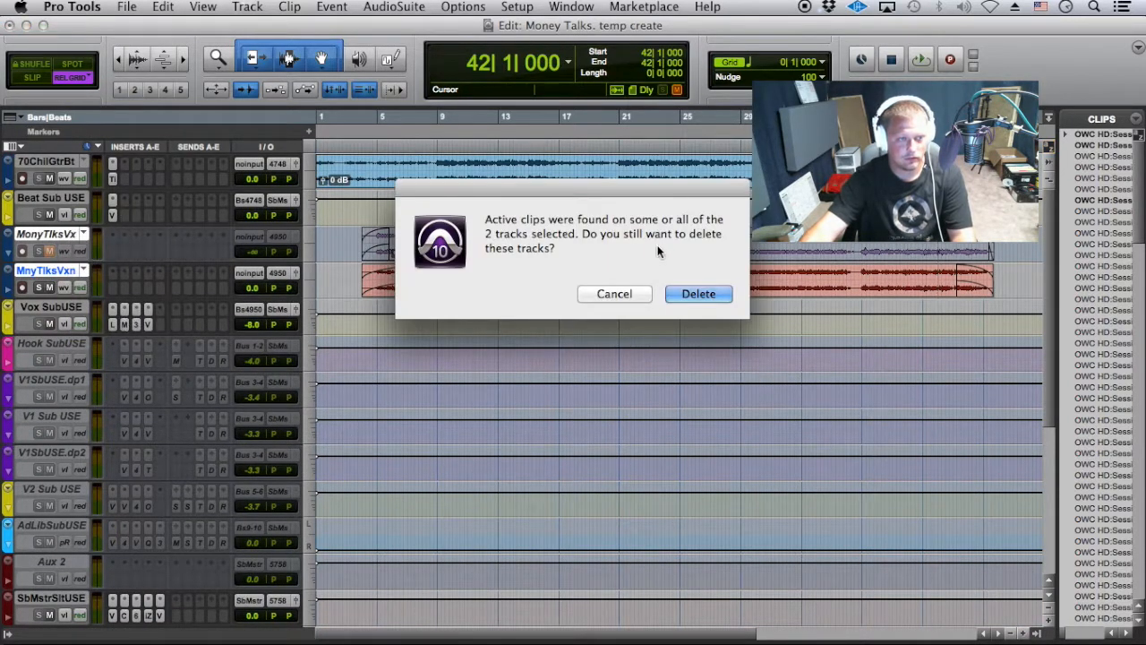
{"action": "key", "text": "Return"}
{"action": "key", "text": "Return"}
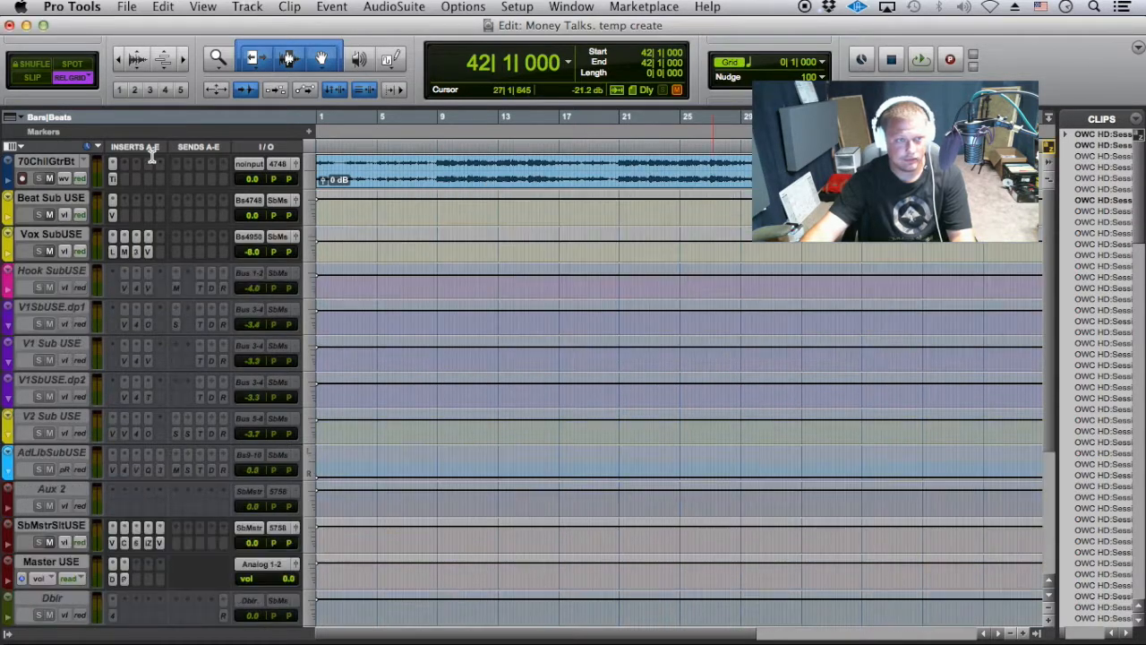
- Delete the 70ChilGtrBt beat track at the start of the session together with its clip
{"action": "left_click", "coordinate": [49, 161]}
{"action": "right_click", "coordinate": [59, 159]}
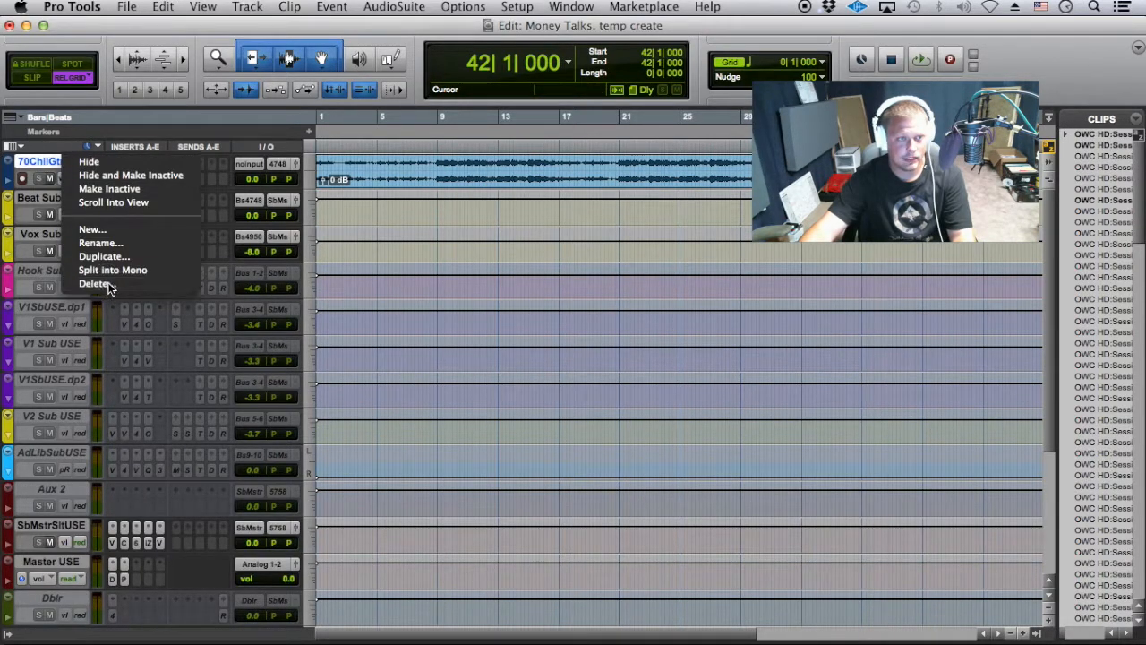
{"action": "left_click", "coordinate": [101, 289]}
{"action": "left_click", "coordinate": [694, 286]}
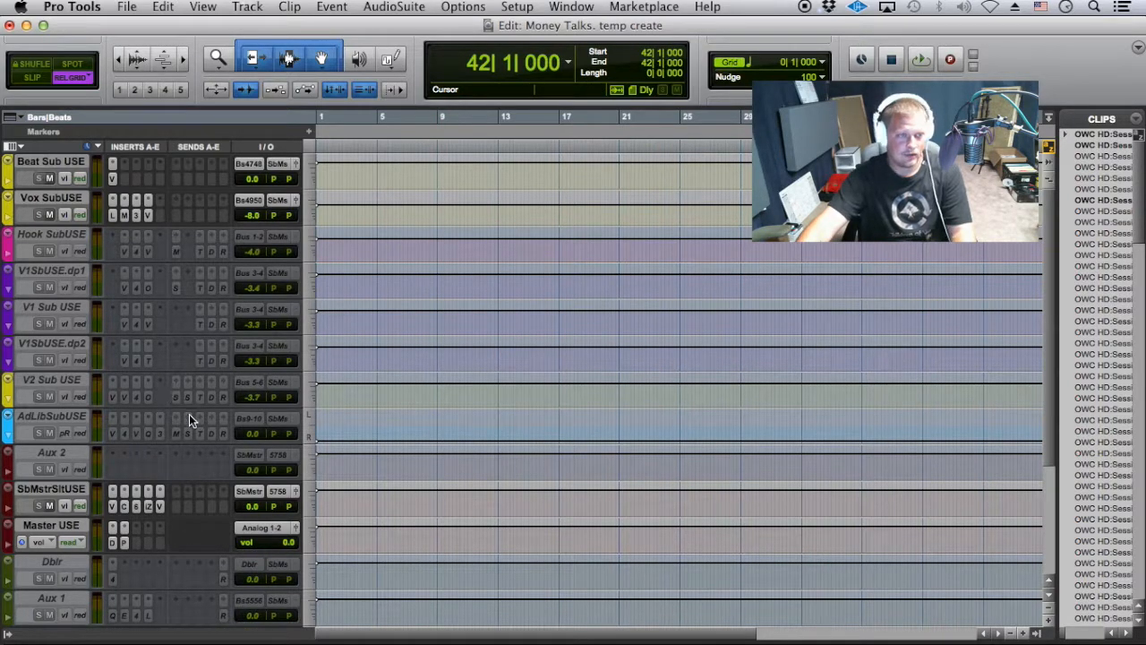
- Switch to the Mix window and make the BSUS and VSUS channels inactive
{"action": "scroll", "coordinate": [189, 419], "scroll_direction": "down", "scroll_amount": 5}
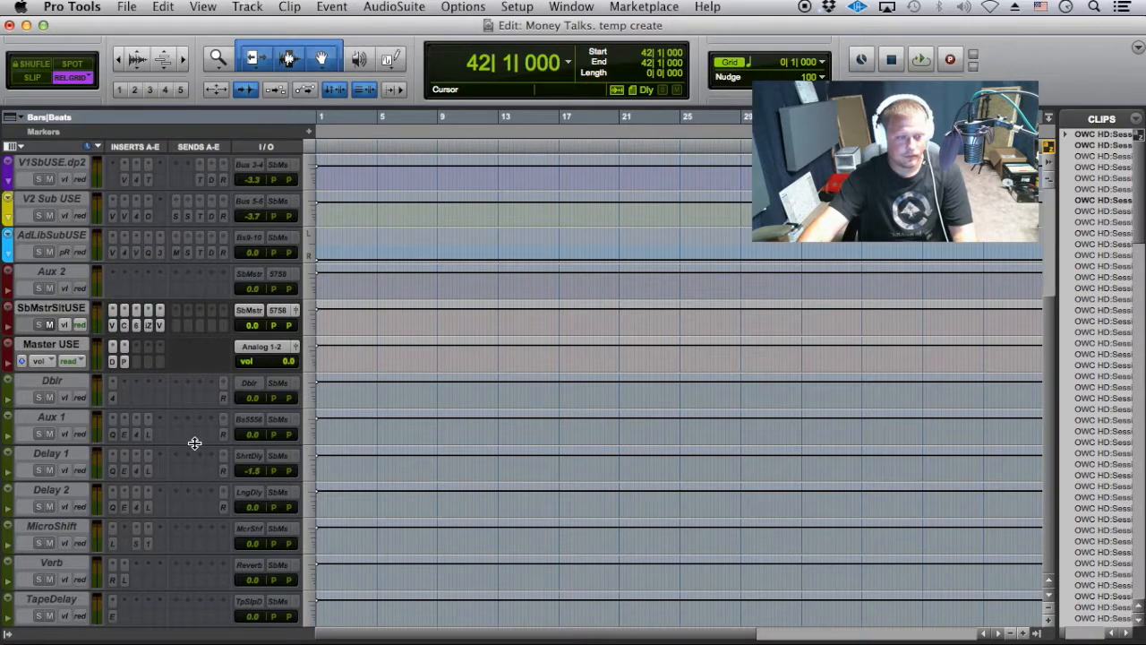
{"action": "scroll", "coordinate": [194, 442], "scroll_direction": "up", "scroll_amount": 3}
{"action": "key", "text": "super+equal"}
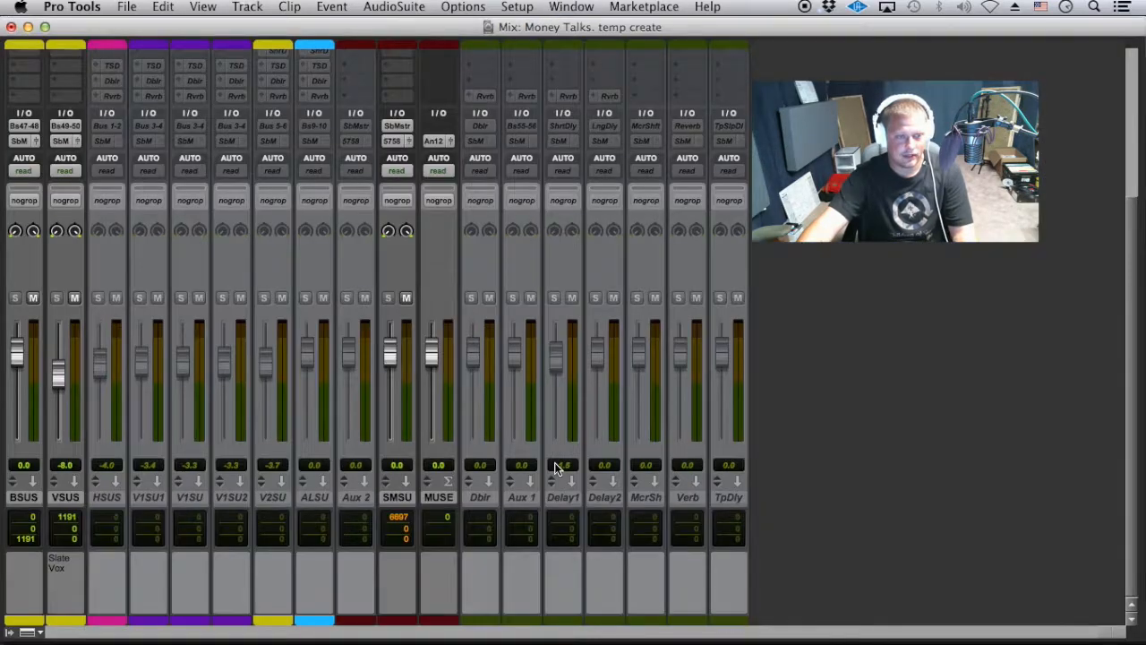
{"action": "scroll", "coordinate": [538, 470], "scroll_direction": "up", "scroll_amount": 5}
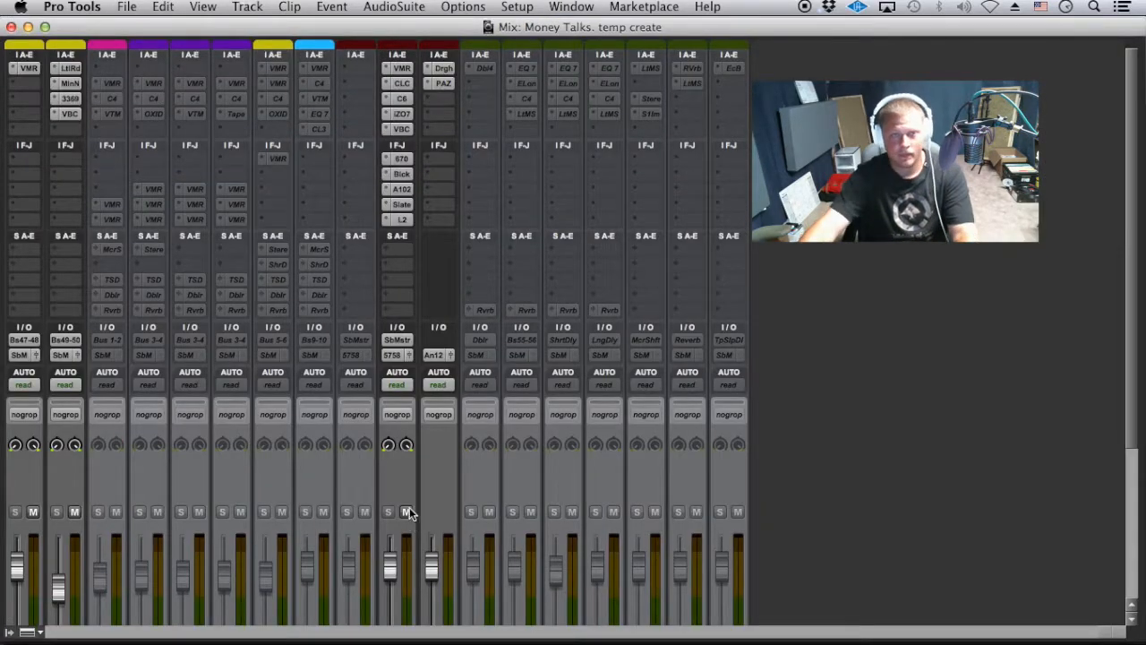
{"action": "scroll", "coordinate": [523, 335], "scroll_direction": "down", "scroll_amount": 5}
{"action": "left_click", "coordinate": [23, 496]}
{"action": "left_click", "coordinate": [64, 496], "text": "shift"}
{"action": "right_click", "coordinate": [67, 499]}
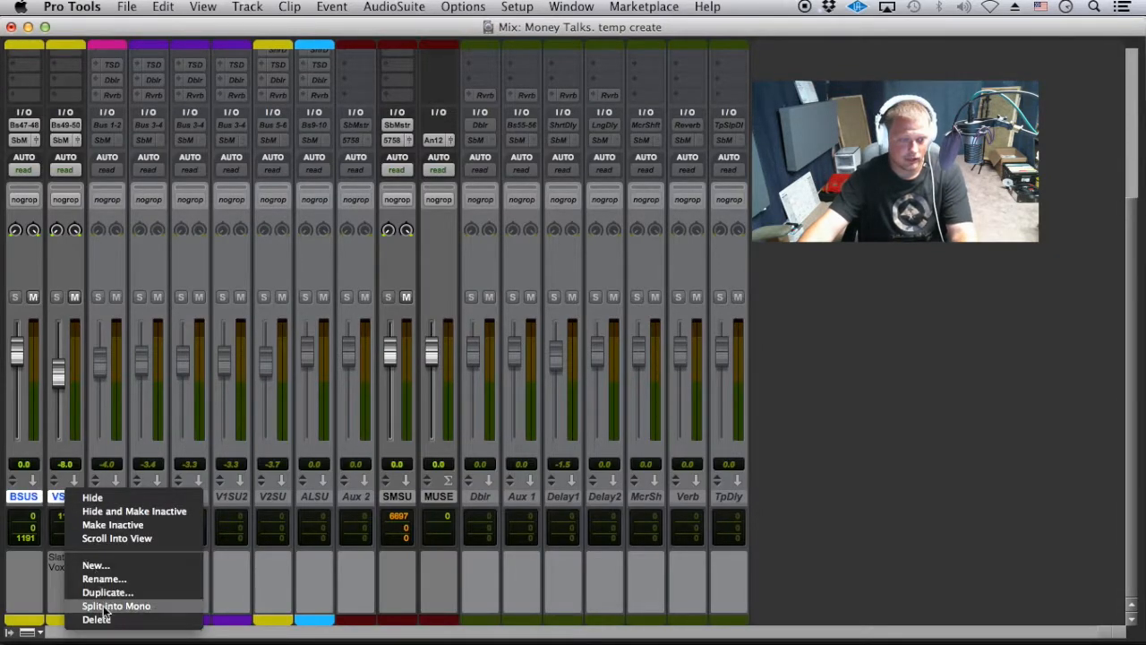
{"action": "left_click", "coordinate": [125, 524]}
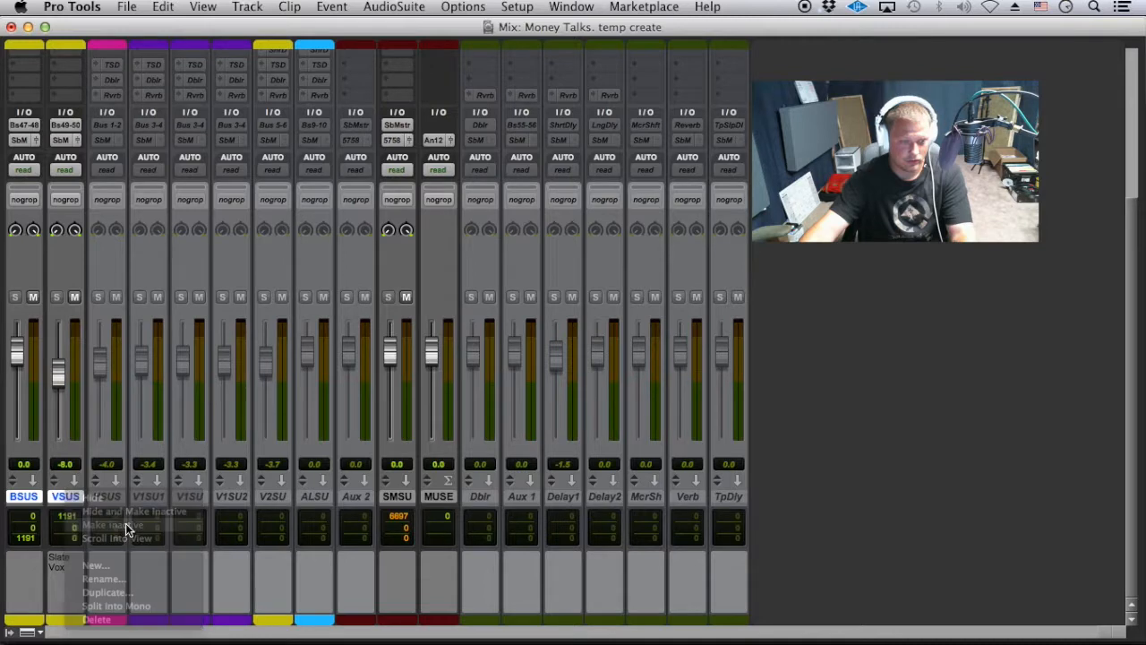
- Hide the BSUS and VSUS channels from the mixer through the track list, show them again and collapse the list
{"action": "left_click", "coordinate": [8, 632]}
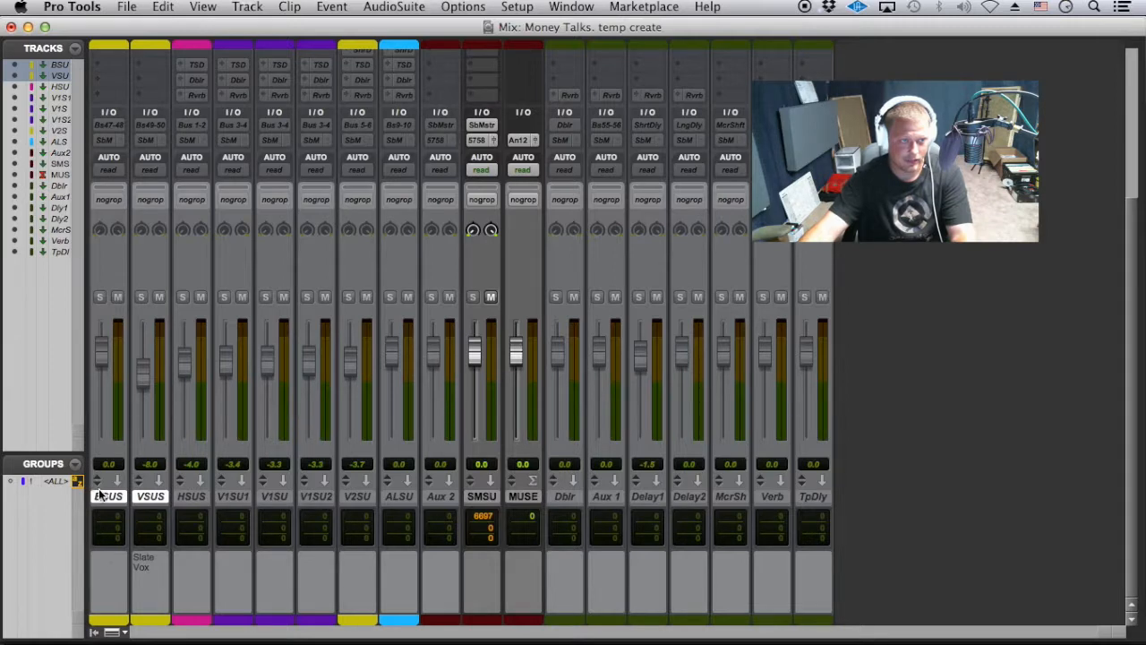
{"action": "left_click", "coordinate": [14, 76]}
{"action": "left_click", "coordinate": [14, 65]}
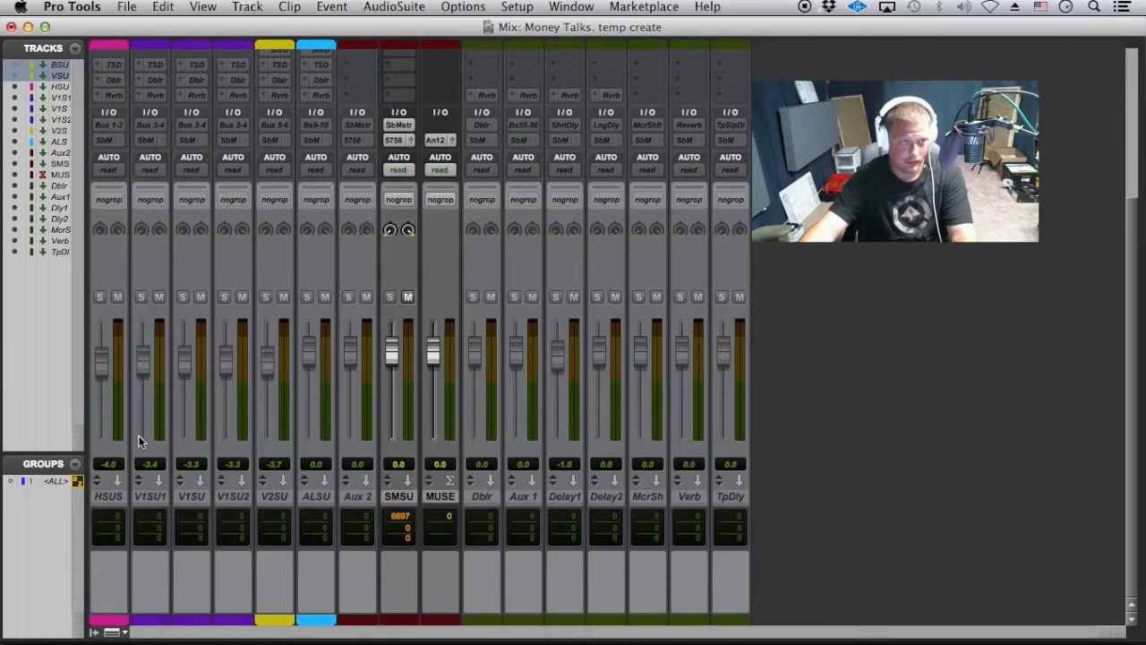
{"action": "left_click", "coordinate": [14, 75]}
{"action": "left_click", "coordinate": [14, 65]}
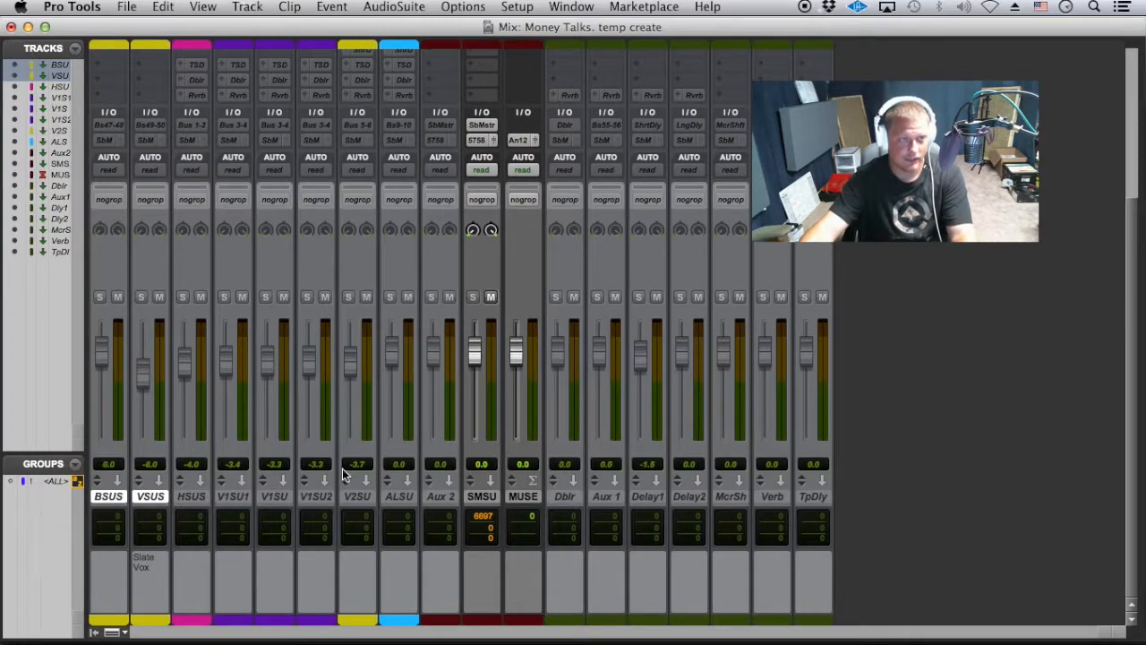
{"action": "scroll", "coordinate": [162, 297], "scroll_direction": "up", "scroll_amount": 5}
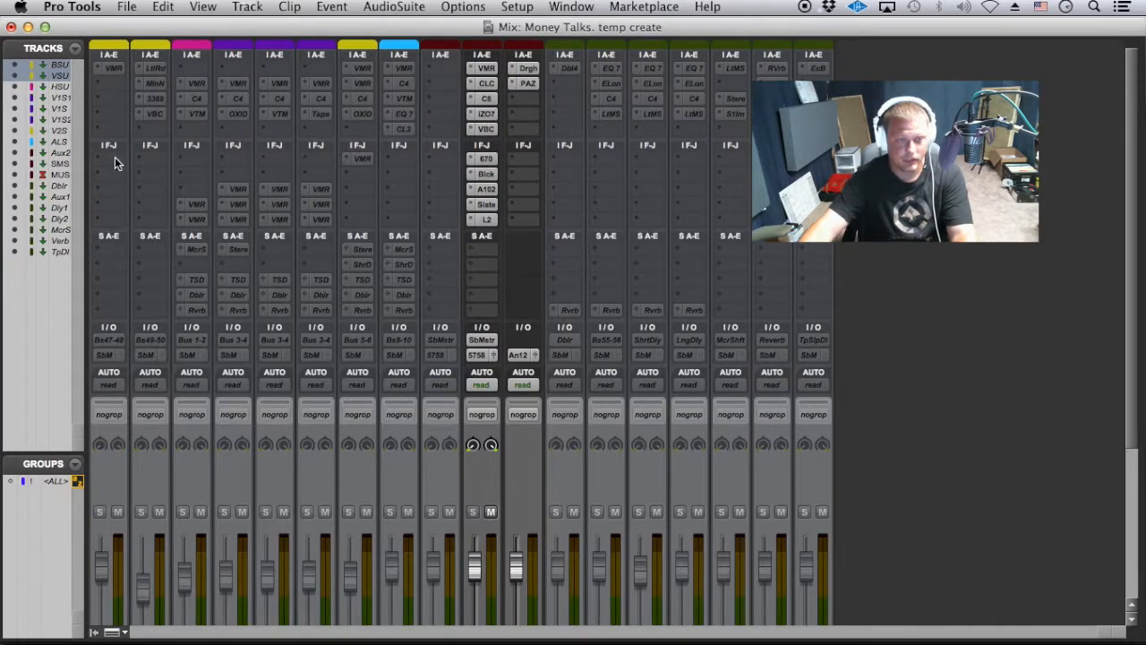
{"action": "scroll", "coordinate": [89, 600], "scroll_direction": "down", "scroll_amount": 5}
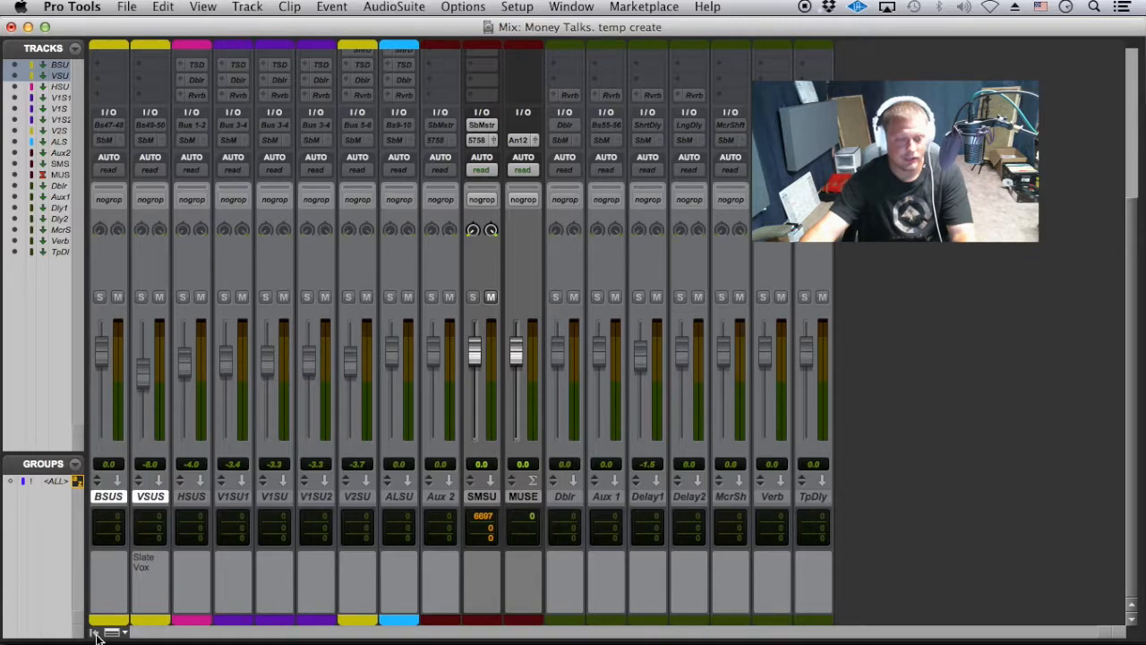
{"action": "left_click", "coordinate": [95, 632]}
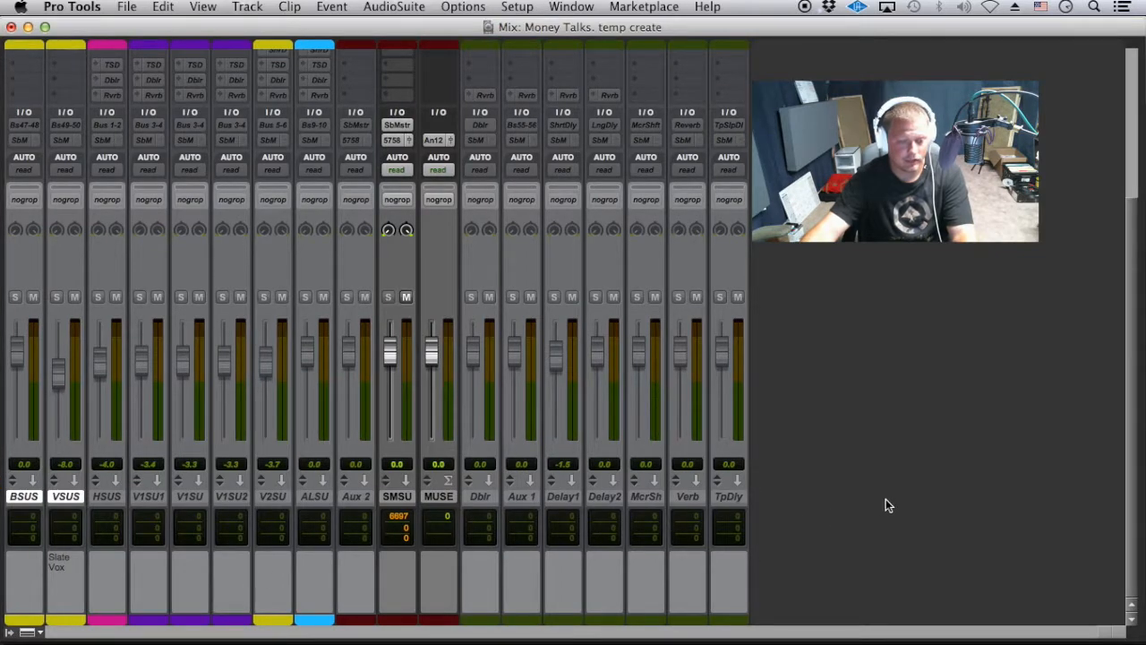
- Select the V1SU1, V1SU and V1SU2 channels and review the inserts and sends across the remaining mixer channels
{"action": "scroll", "coordinate": [893, 487], "scroll_direction": "up", "scroll_amount": 3}
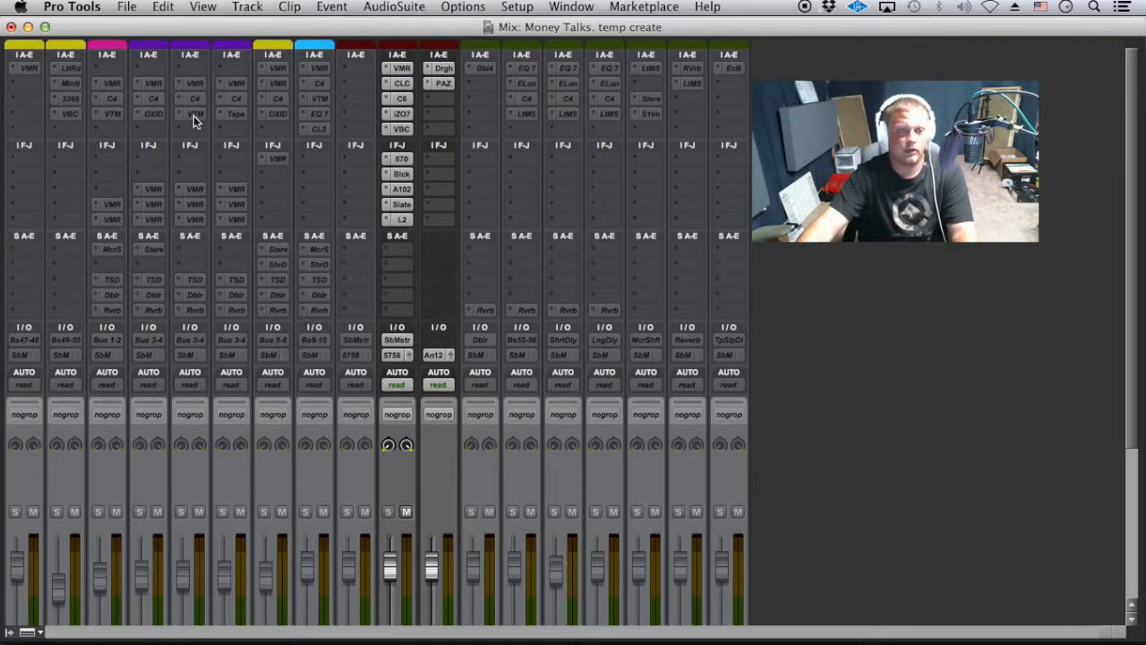
{"action": "scroll", "coordinate": [225, 287], "scroll_direction": "down", "scroll_amount": 3}
{"action": "left_click_drag", "start_coordinate": [224, 491], "coordinate": [149, 498]}
{"action": "scroll", "coordinate": [233, 412], "scroll_direction": "up", "scroll_amount": 3}
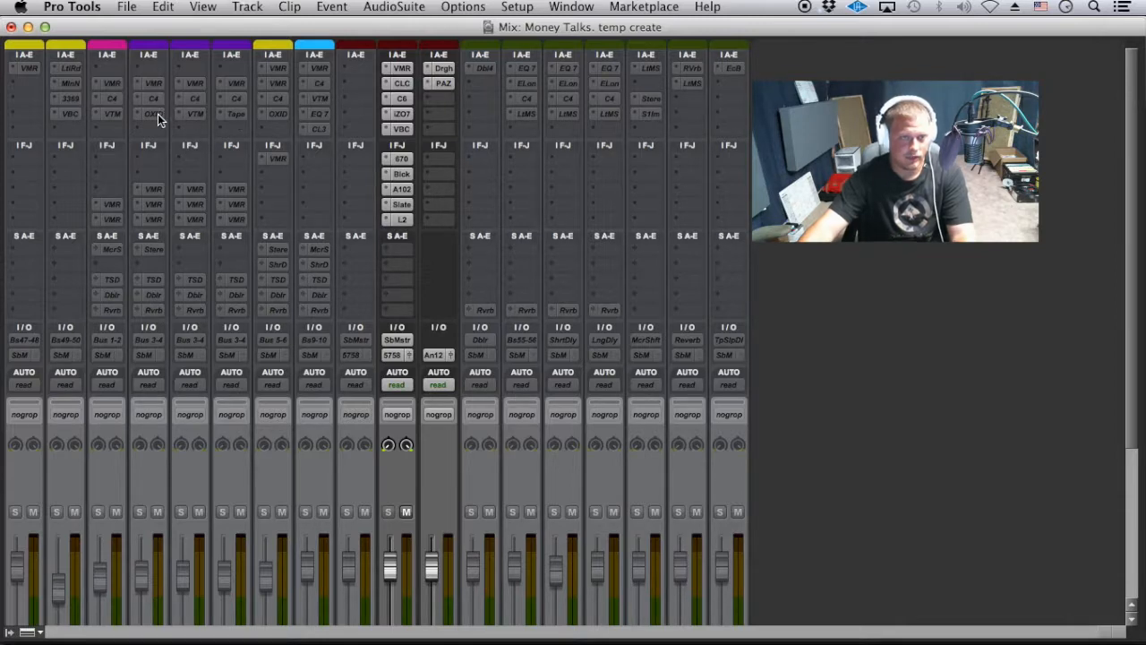
{"action": "scroll", "coordinate": [551, 208], "scroll_direction": "down", "scroll_amount": 2}
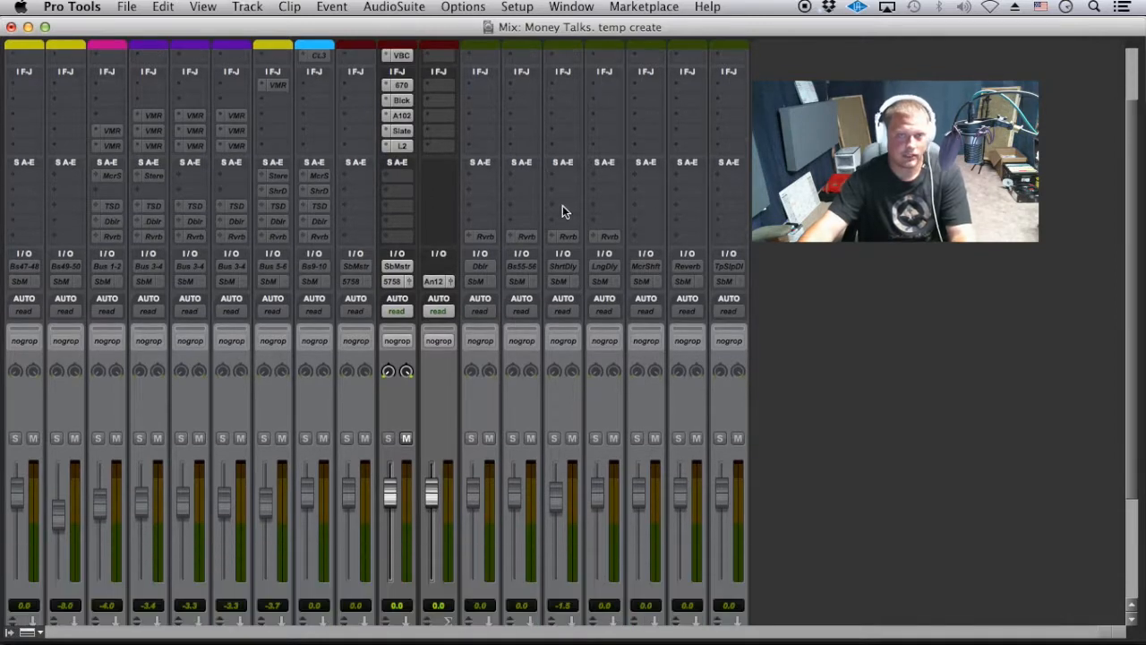
{"action": "scroll", "coordinate": [632, 280], "scroll_direction": "down", "scroll_amount": 4}
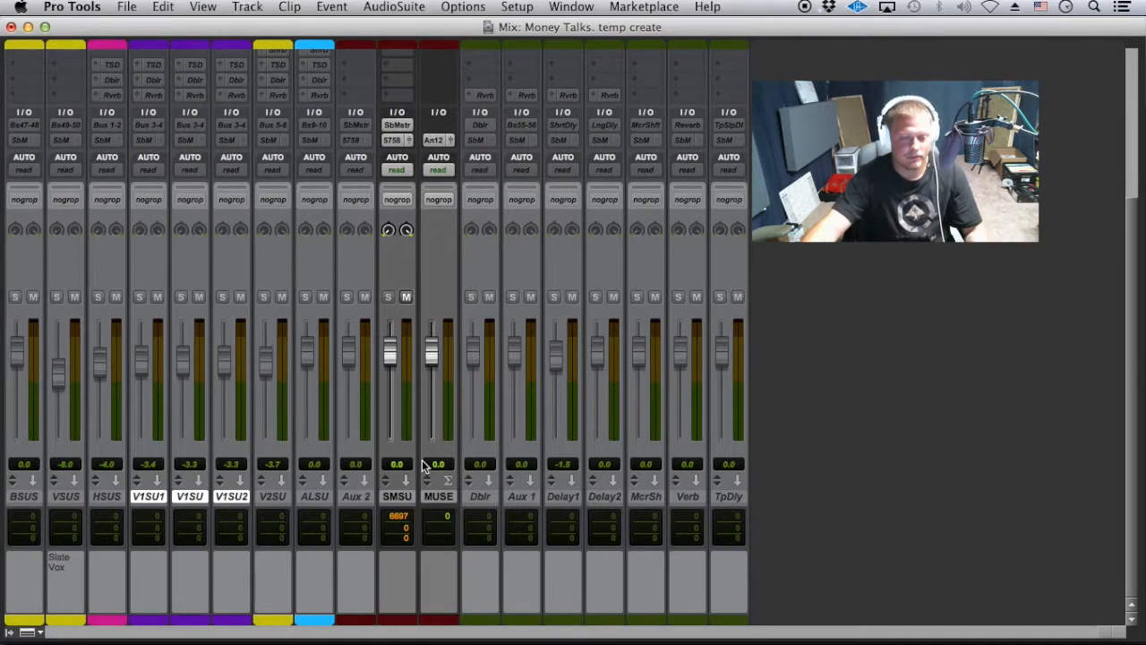
{"action": "scroll", "coordinate": [356, 446], "scroll_direction": "up", "scroll_amount": 2}
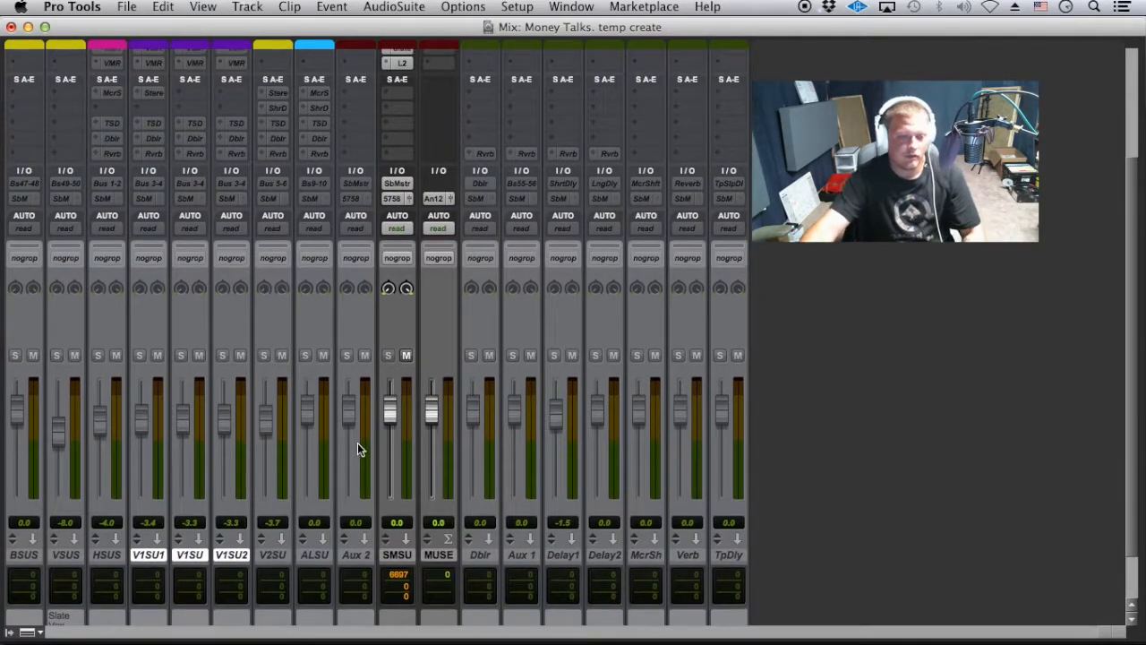
- Make the inactive Aux 2 channel next to SMSU active
{"action": "scroll", "coordinate": [356, 443], "scroll_direction": "up", "scroll_amount": 5}
{"action": "scroll", "coordinate": [390, 438], "scroll_direction": "down", "scroll_amount": 7}
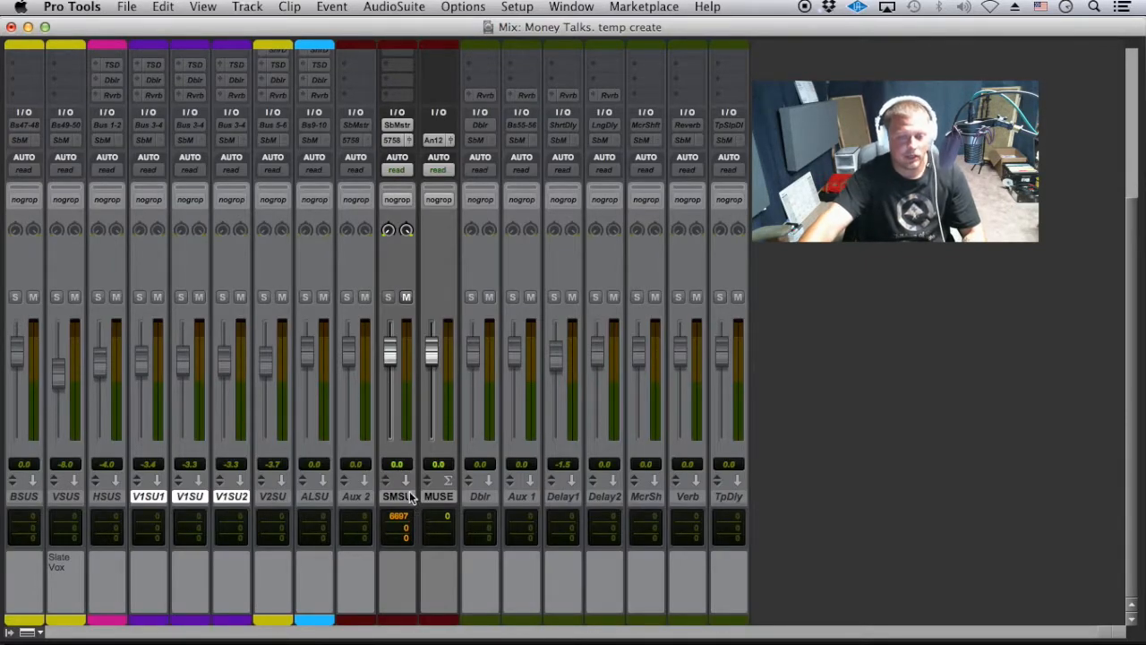
{"action": "scroll", "coordinate": [385, 421], "scroll_direction": "up", "scroll_amount": 7}
{"action": "scroll", "coordinate": [403, 284], "scroll_direction": "down", "scroll_amount": 5}
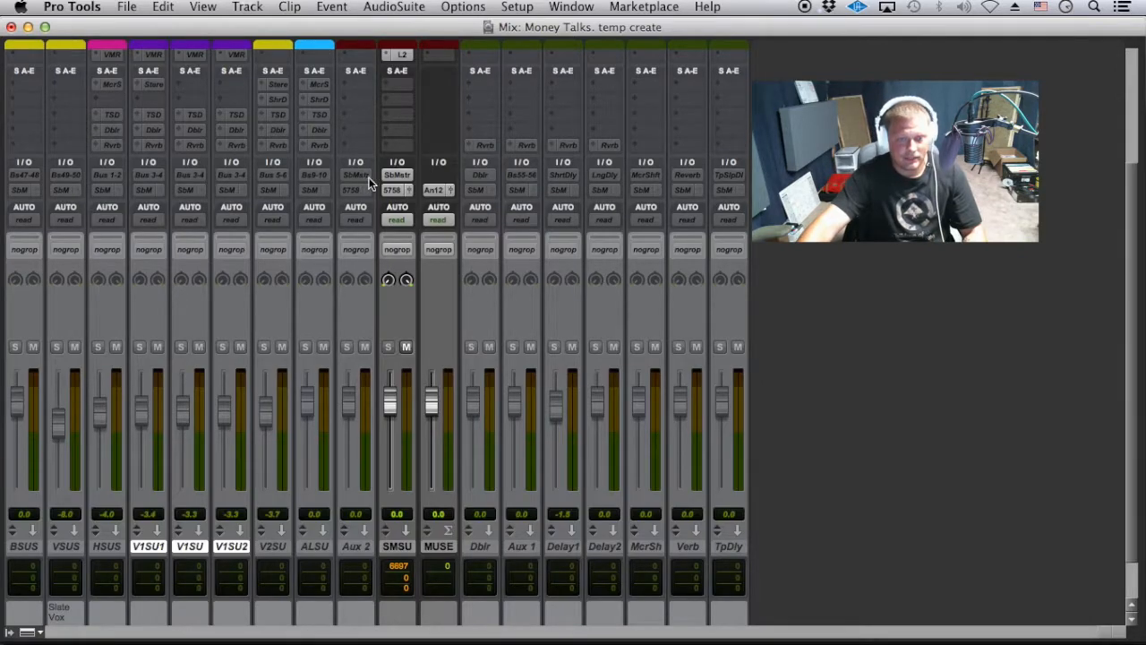
{"action": "left_click", "coordinate": [361, 546]}
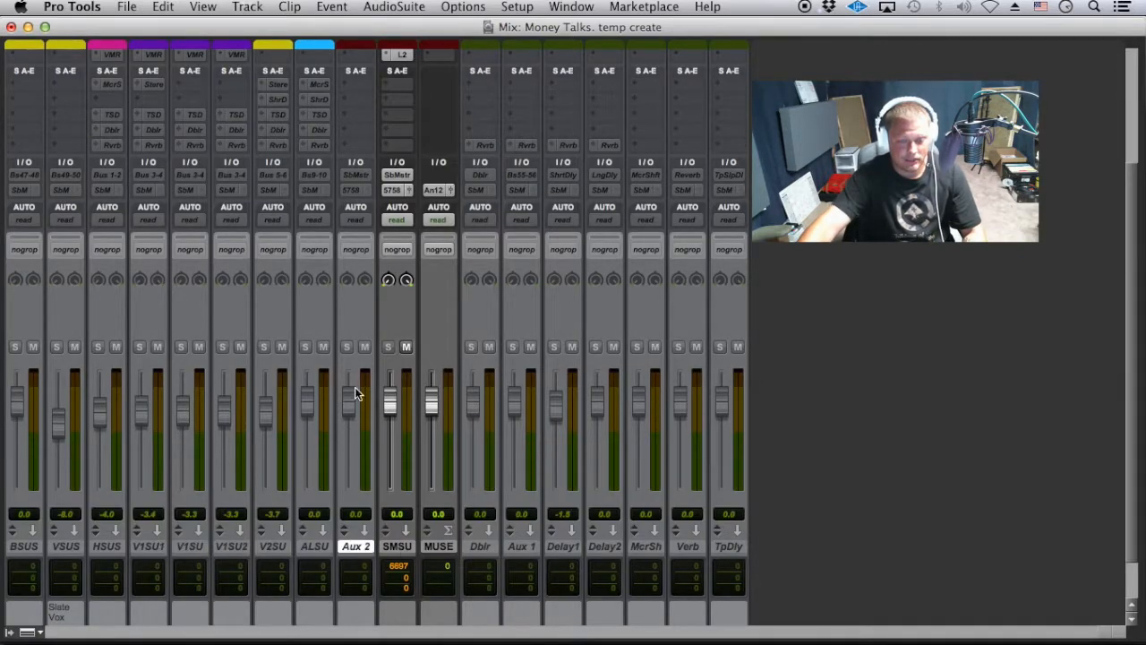
{"action": "right_click", "coordinate": [348, 539]}
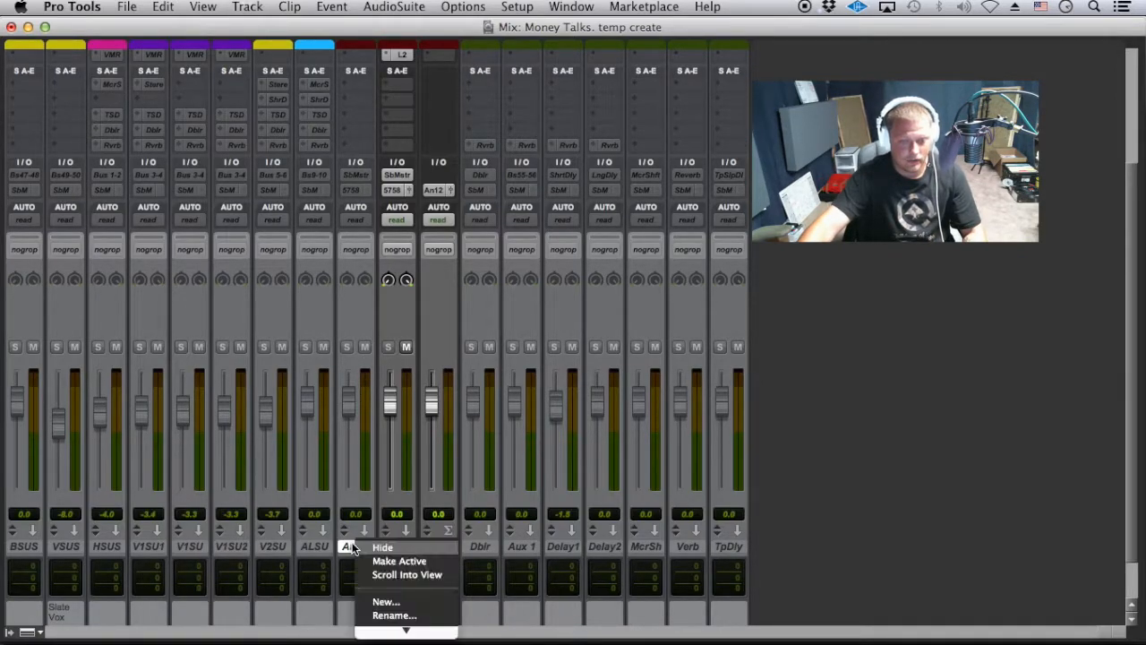
{"action": "left_click", "coordinate": [399, 557]}
{"action": "scroll", "coordinate": [361, 561], "scroll_direction": "down", "scroll_amount": 1}
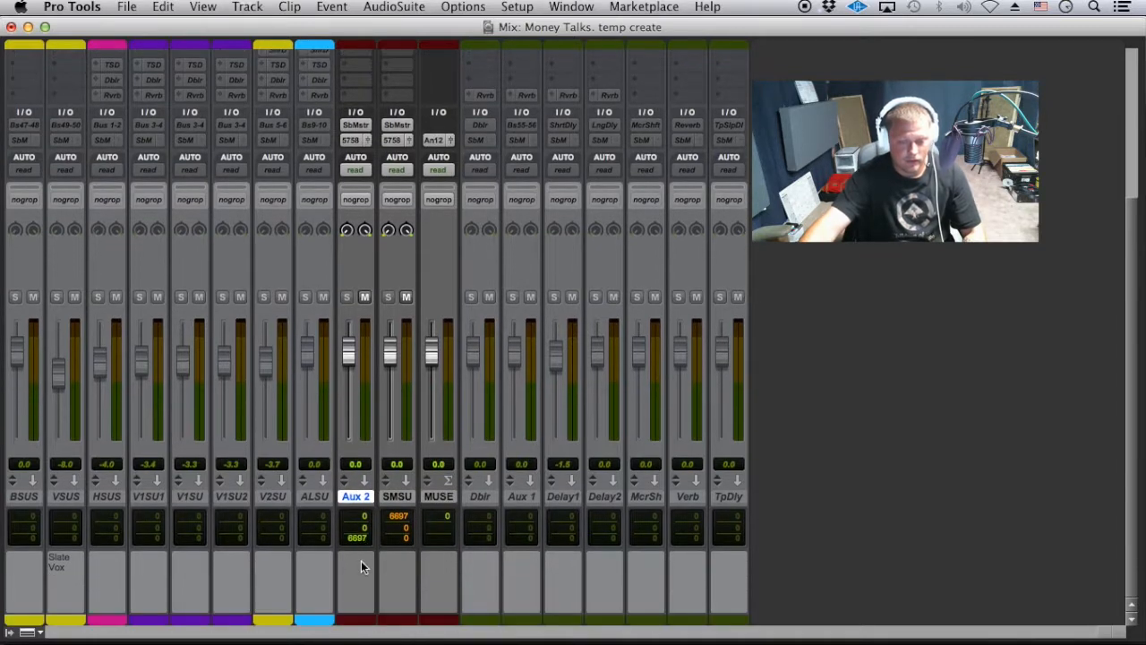
{"action": "scroll", "coordinate": [330, 585], "scroll_direction": "up", "scroll_amount": 1}
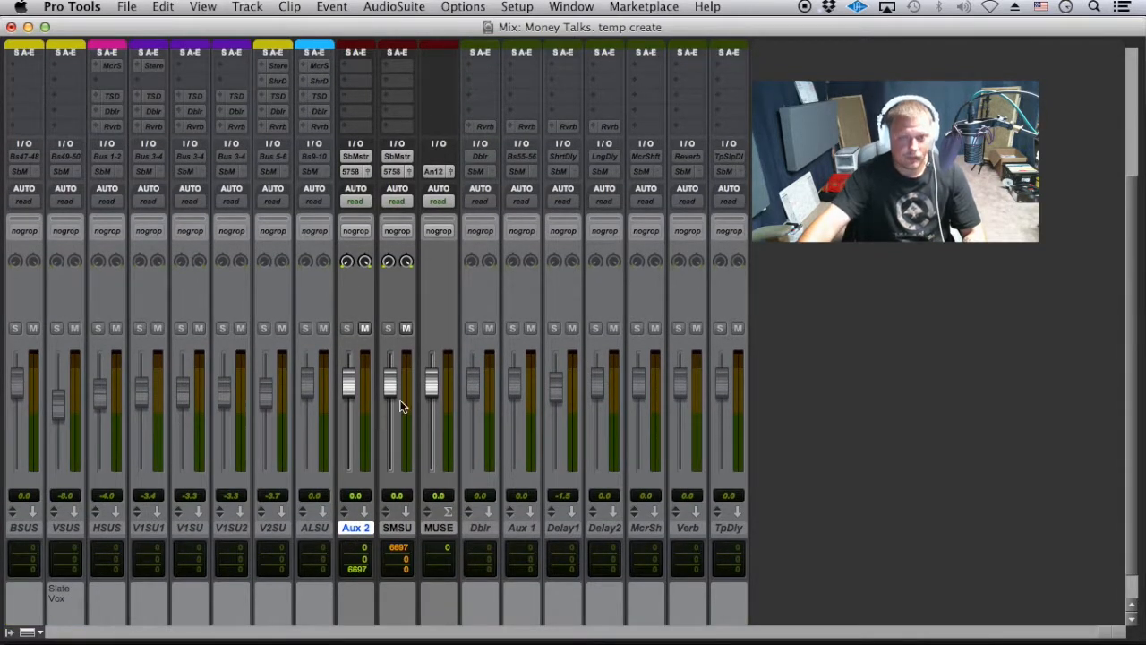
- Mute the SMSU channel and copy its A102 insert to the same slot on Aux 2
{"action": "scroll", "coordinate": [411, 394], "scroll_direction": "up", "scroll_amount": 5}
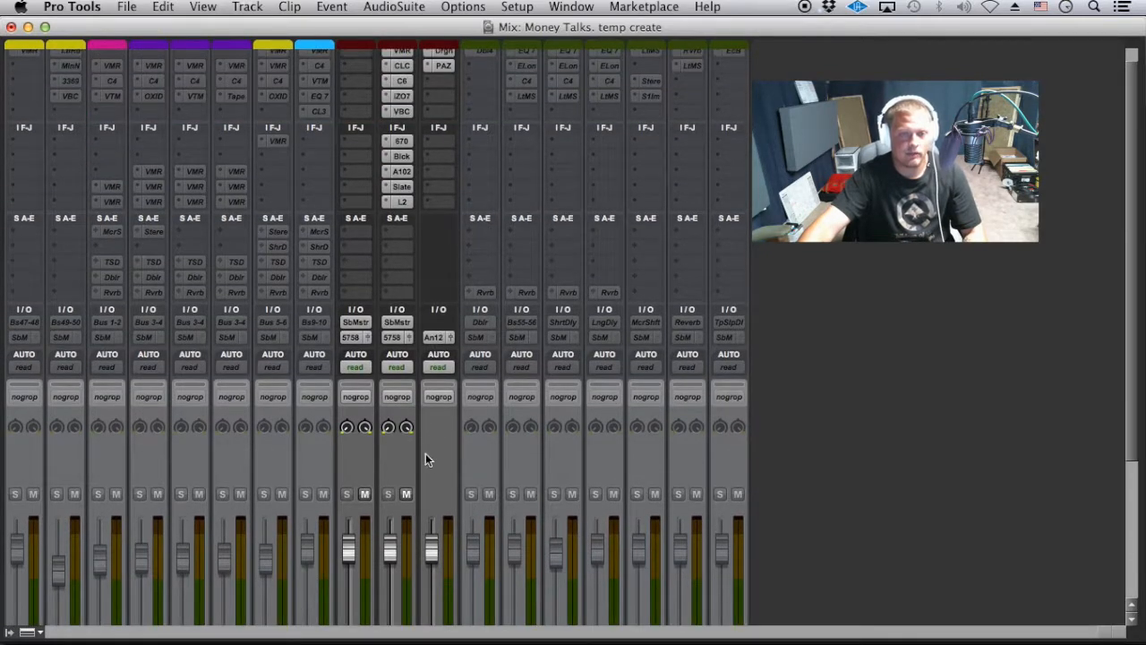
{"action": "left_click", "coordinate": [407, 494]}
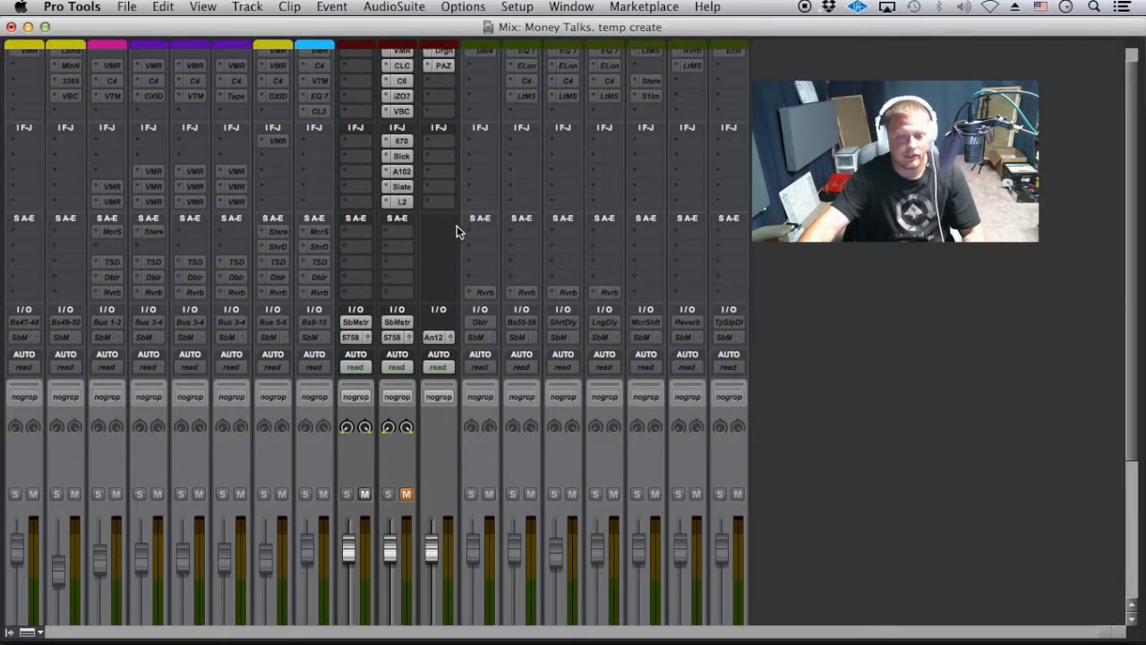
{"action": "scroll", "coordinate": [456, 226], "scroll_direction": "up", "scroll_amount": 1}
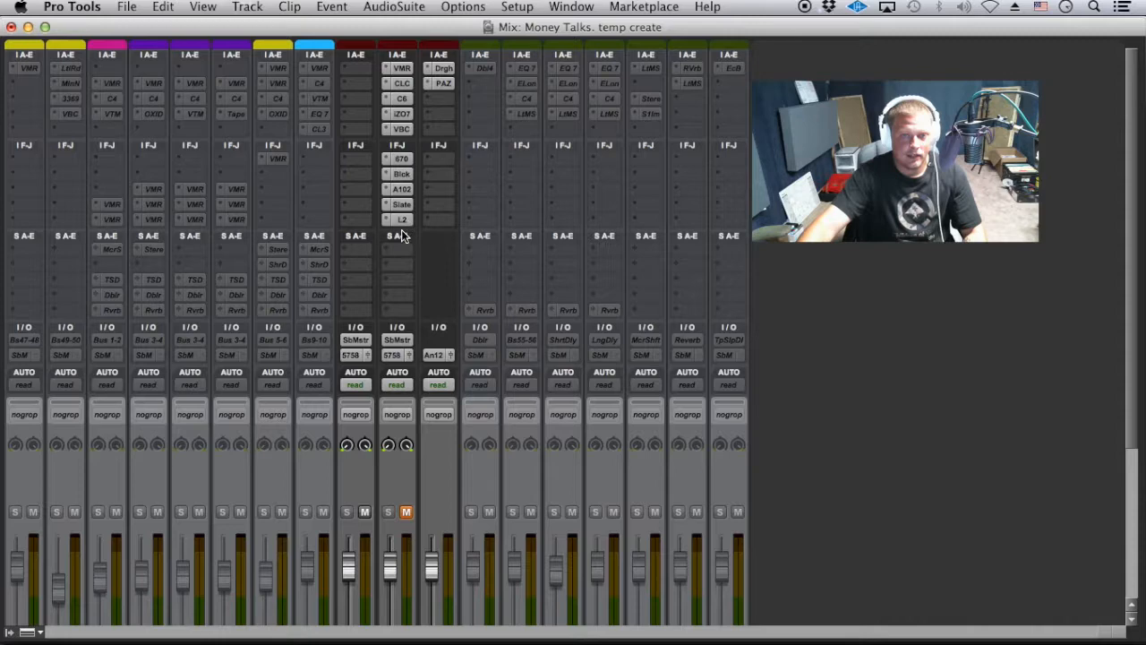
{"action": "left_click_drag", "start_coordinate": [401, 190], "coordinate": [364, 192]}
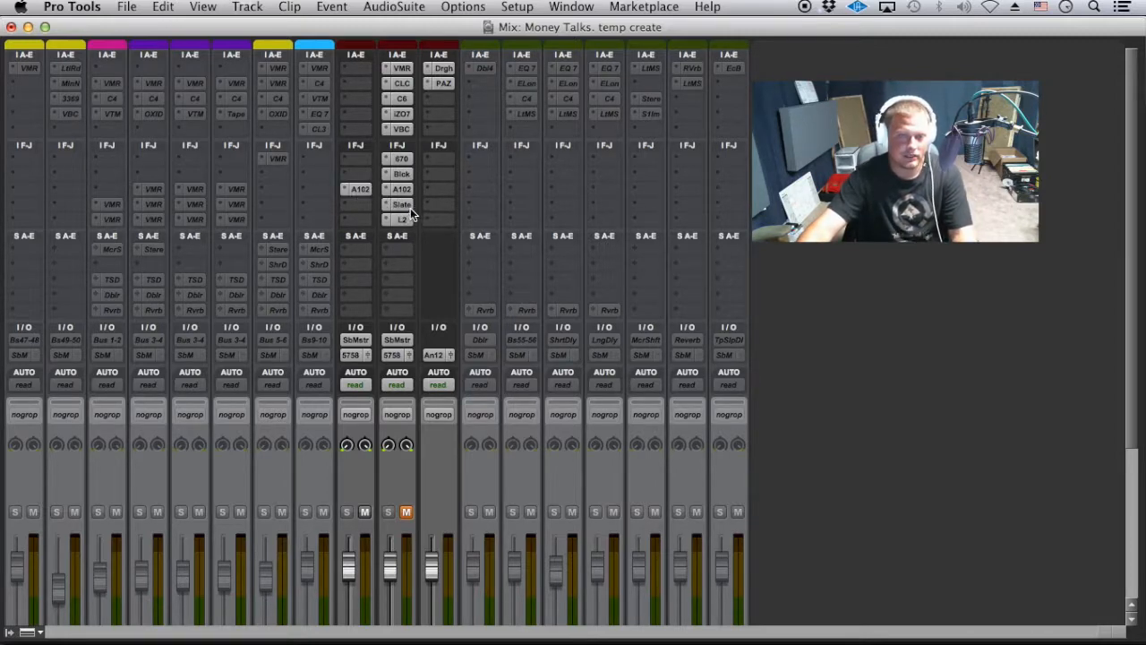
- Copy the Slate FG-X and L2 inserts from SMSU to Aux 2, turning down the FG Level gain on the copied FG-X
{"action": "left_click", "coordinate": [403, 206]}
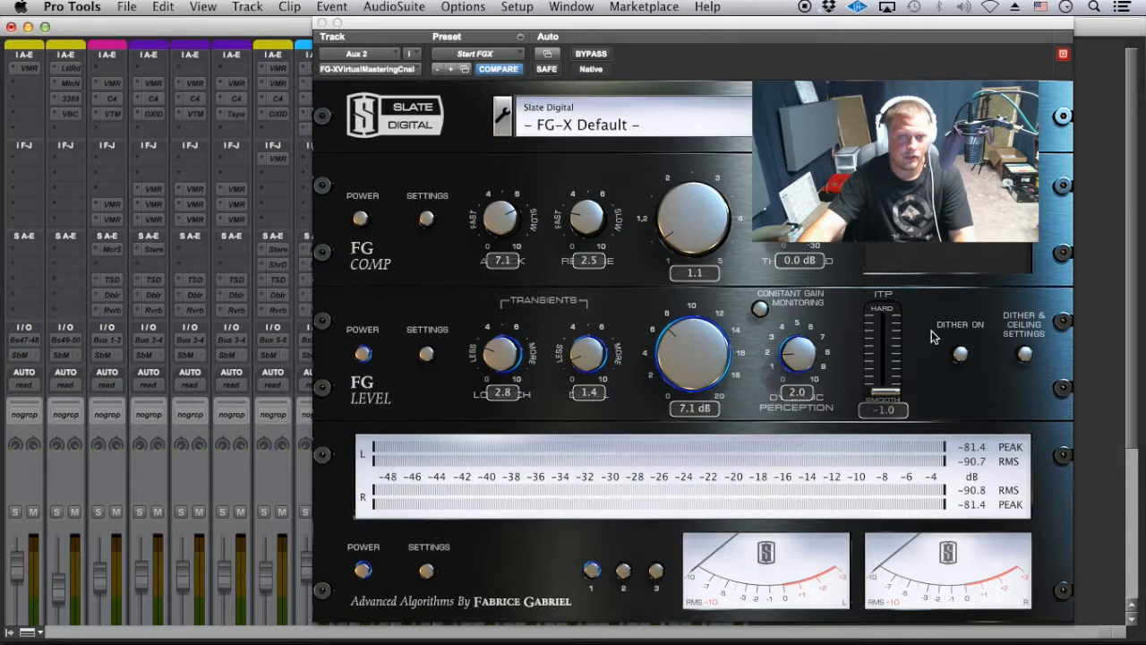
{"action": "left_click_drag", "start_coordinate": [702, 367], "coordinate": [680, 434]}
{"action": "left_click", "coordinate": [321, 22]}
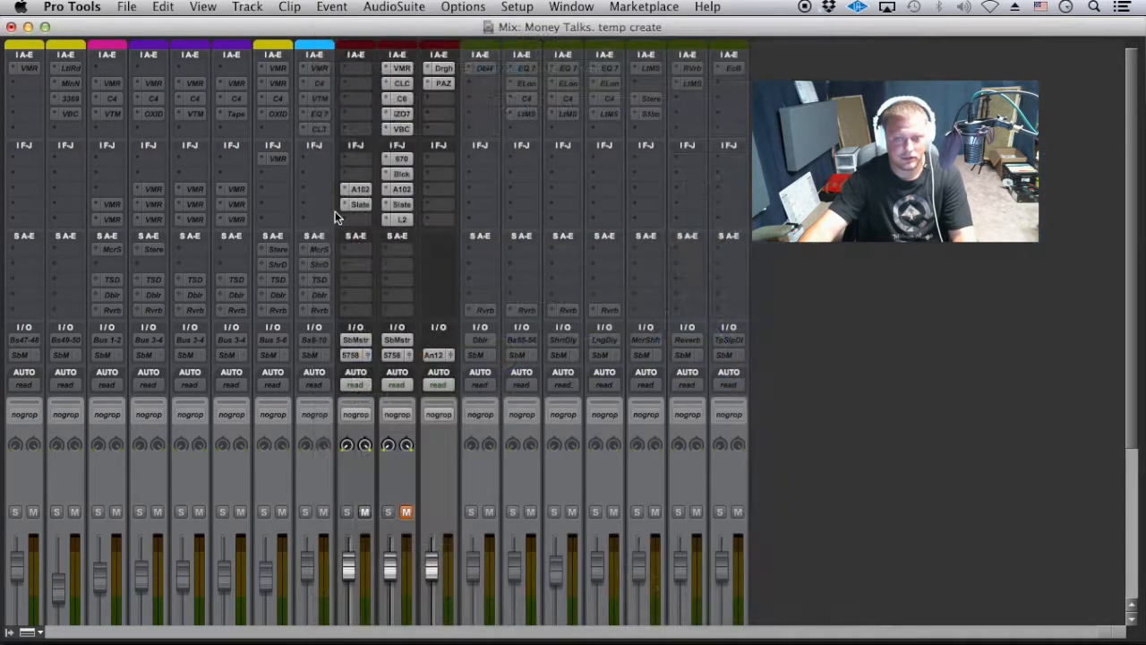
{"action": "left_click_drag", "start_coordinate": [402, 217], "coordinate": [367, 224]}
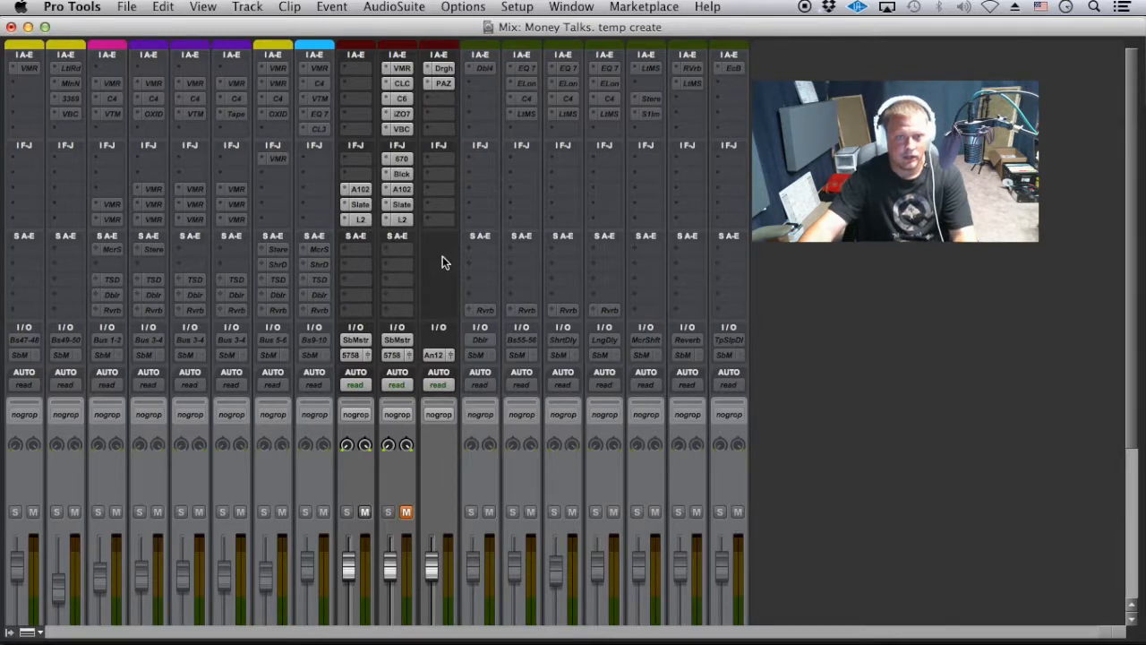
- Make the SMSU channel inactive
{"action": "scroll", "coordinate": [458, 273], "scroll_direction": "down", "scroll_amount": 5}
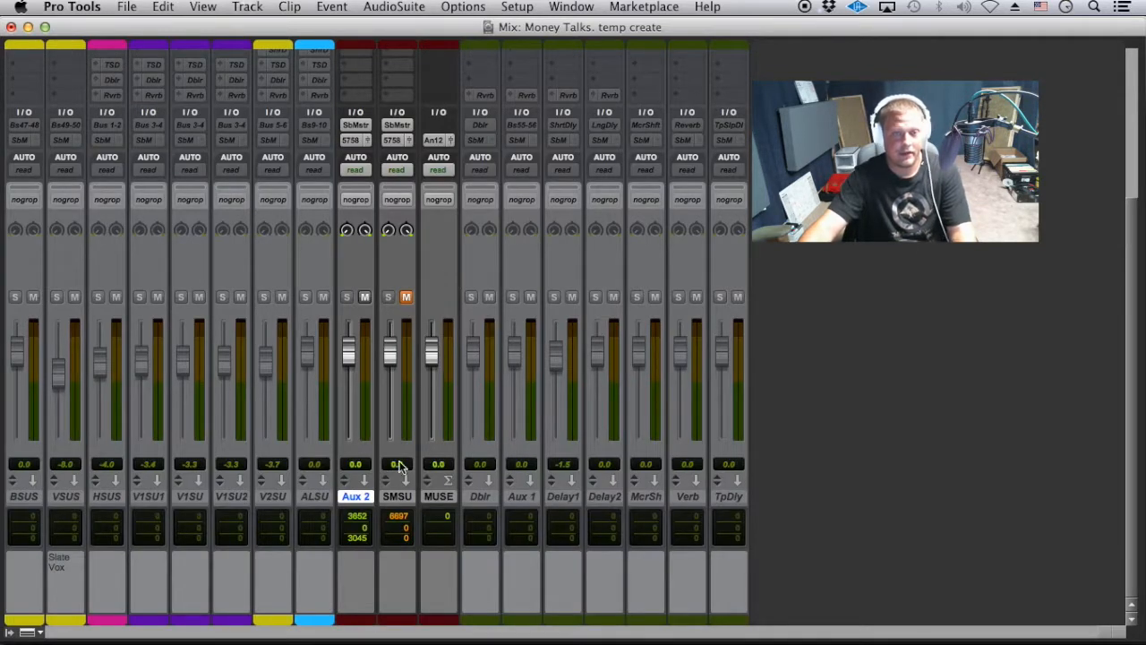
{"action": "right_click", "coordinate": [394, 496]}
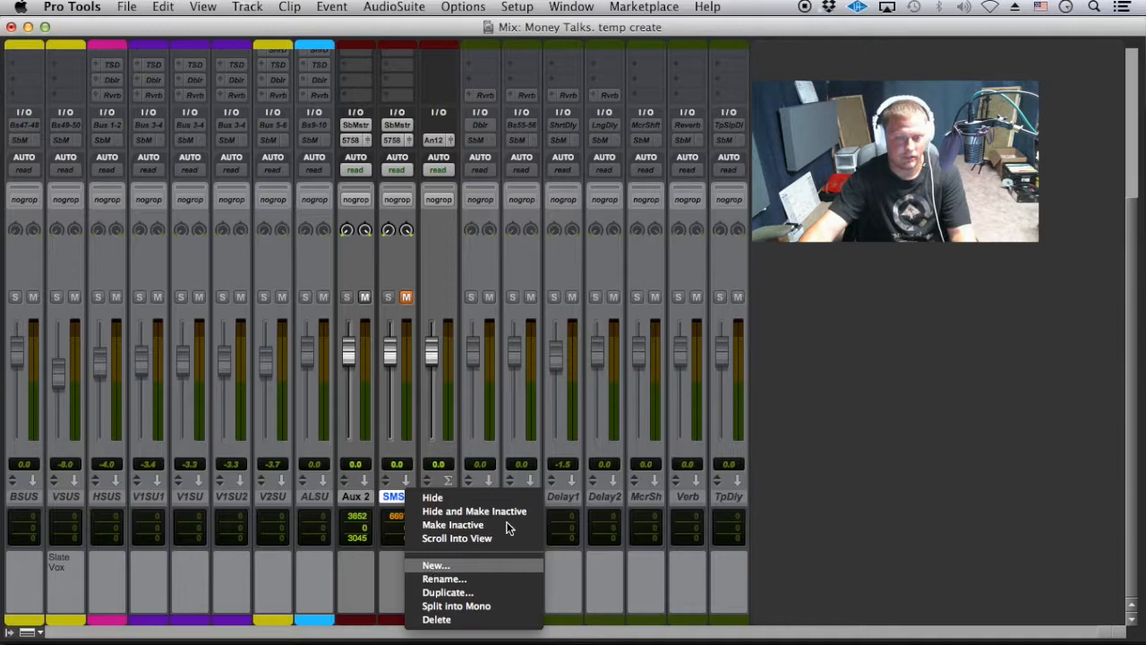
{"action": "left_click", "coordinate": [507, 525]}
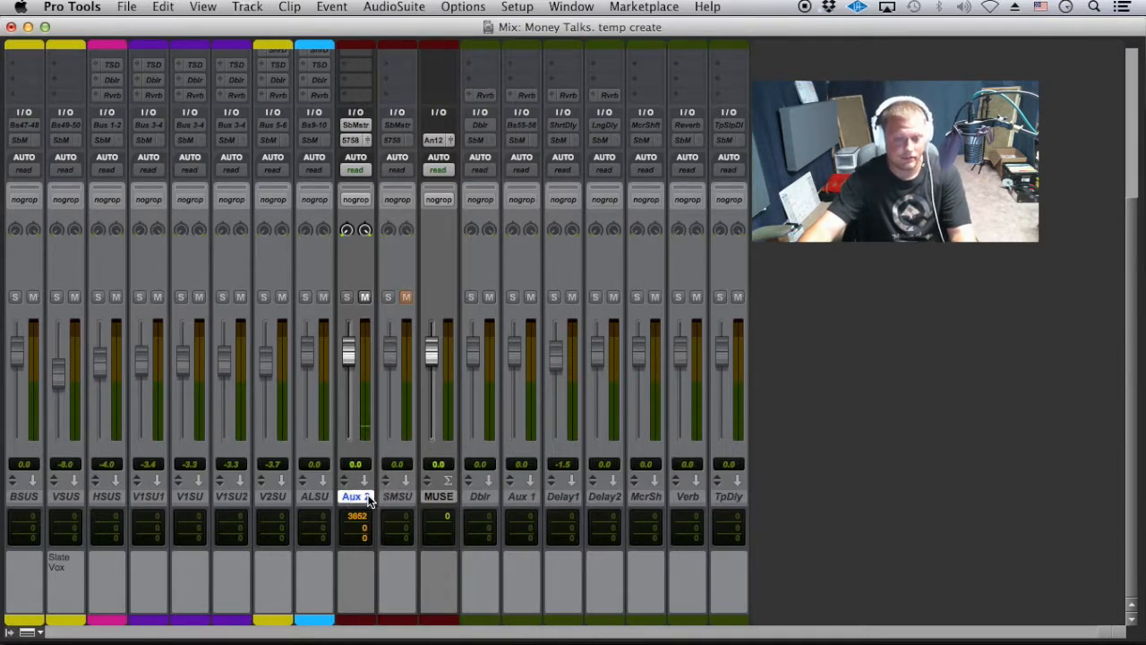
{"action": "scroll", "coordinate": [378, 251], "scroll_direction": "up", "scroll_amount": 6}
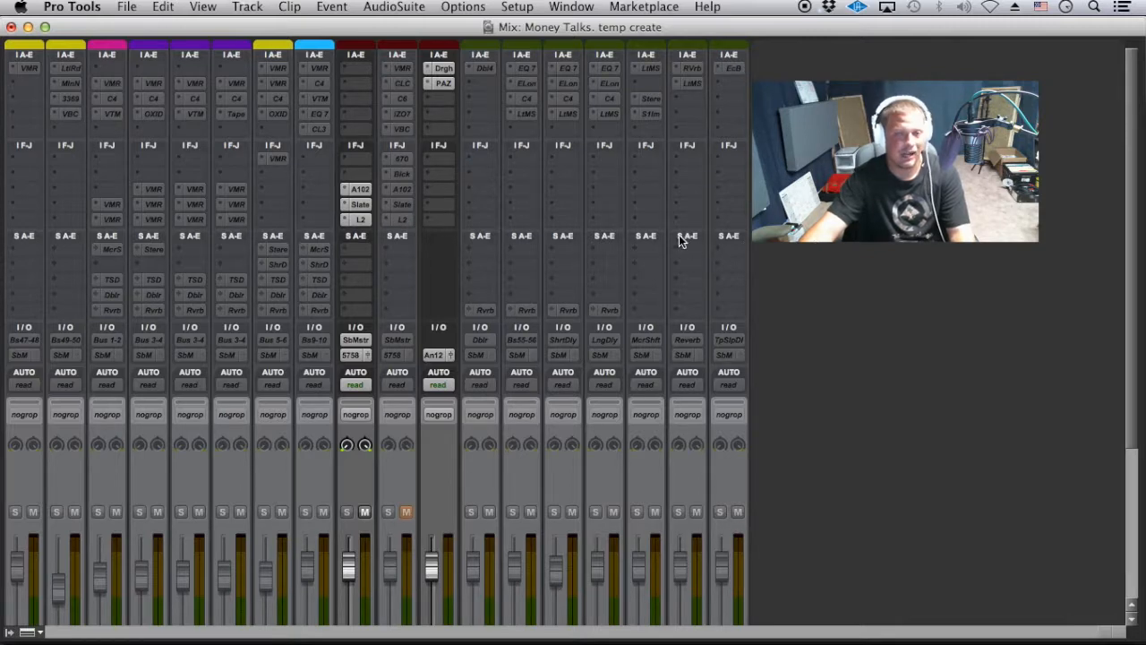
{"action": "scroll", "coordinate": [356, 247], "scroll_direction": "down", "scroll_amount": 1}
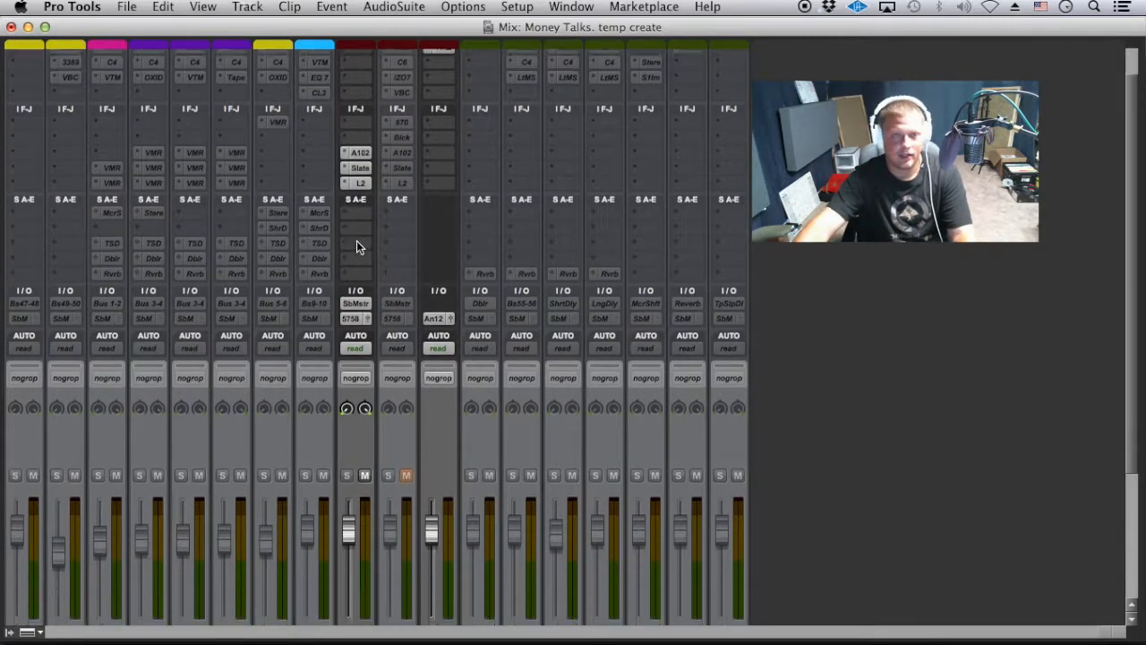
{"action": "scroll", "coordinate": [357, 242], "scroll_direction": "down", "scroll_amount": 5}
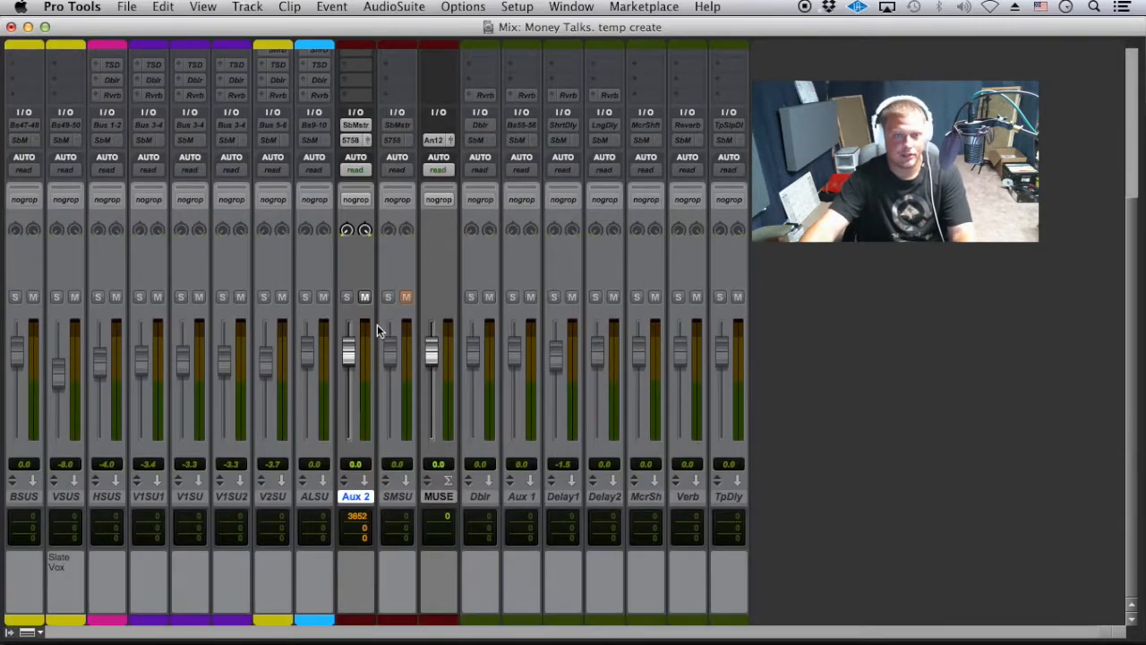
{"action": "right_click", "coordinate": [359, 495]}
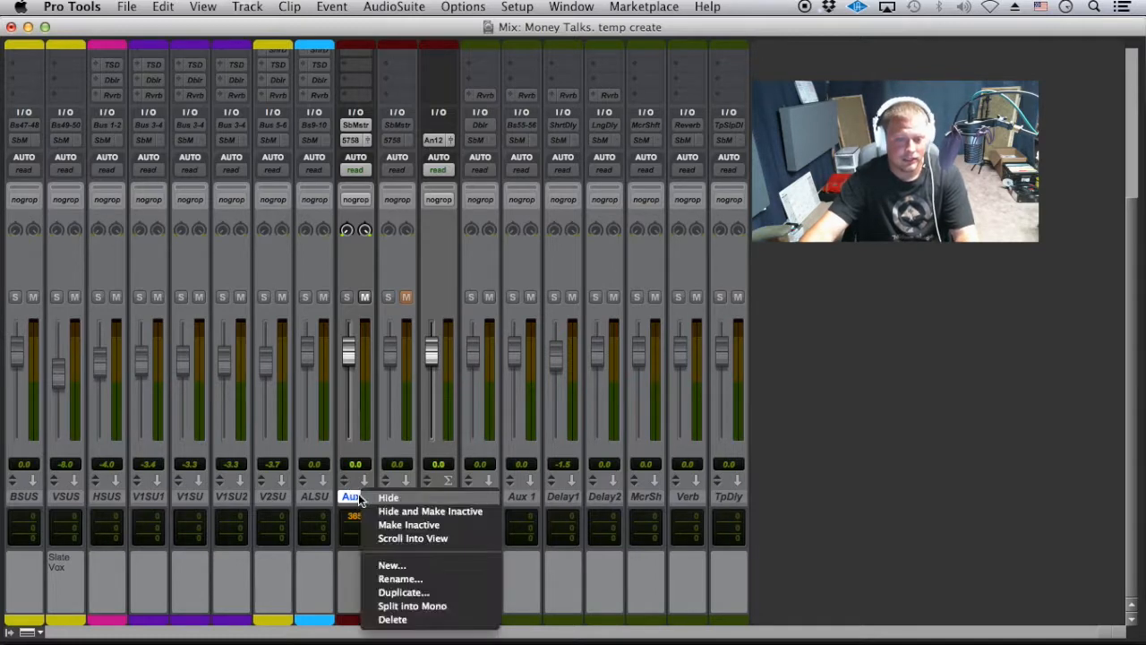
{"action": "left_click", "coordinate": [302, 483]}
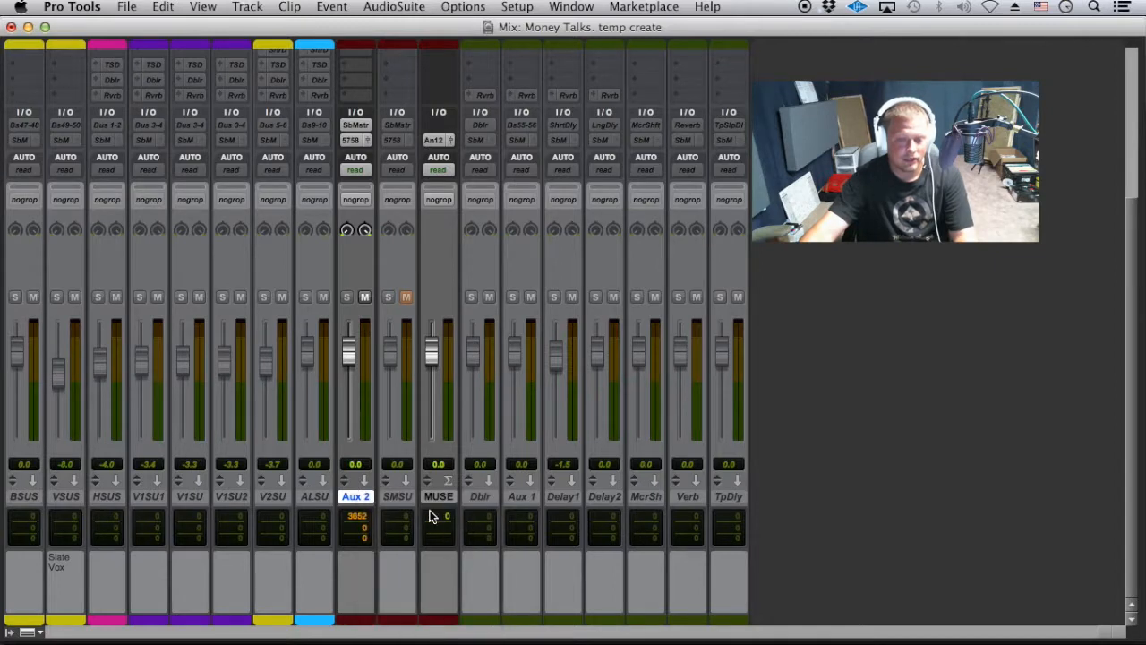
- Select the SMSU, VSUS and BSUS channels together and review their inserts
{"action": "left_click", "coordinate": [396, 497]}
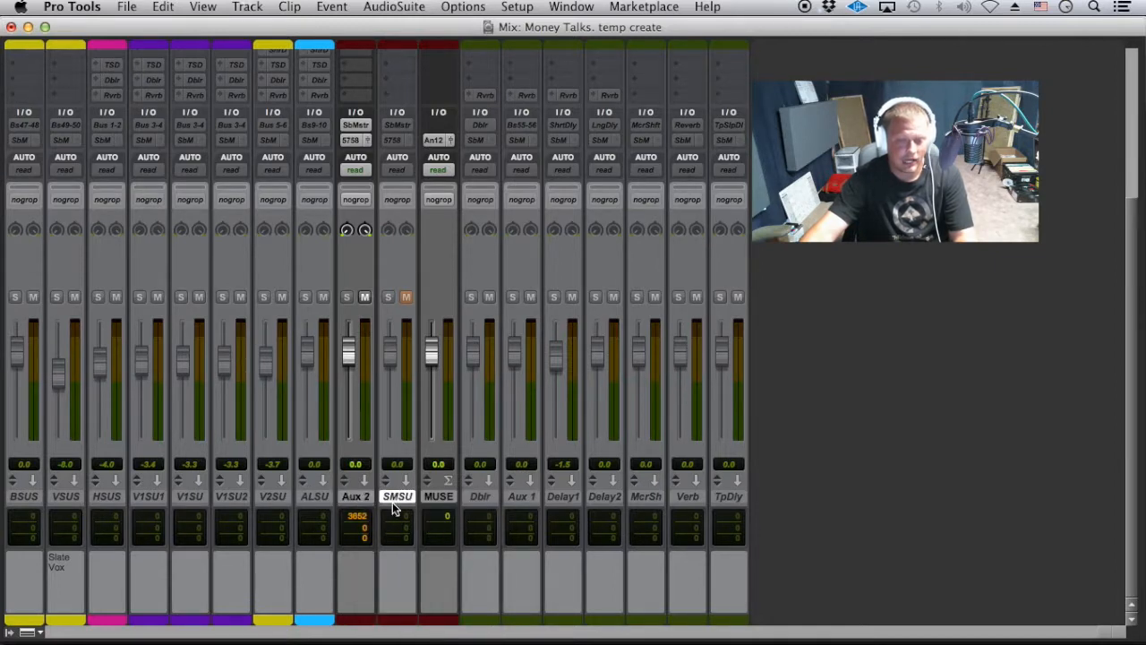
{"action": "left_click", "coordinate": [65, 497], "text": "super"}
{"action": "left_click", "coordinate": [24, 497], "text": "super"}
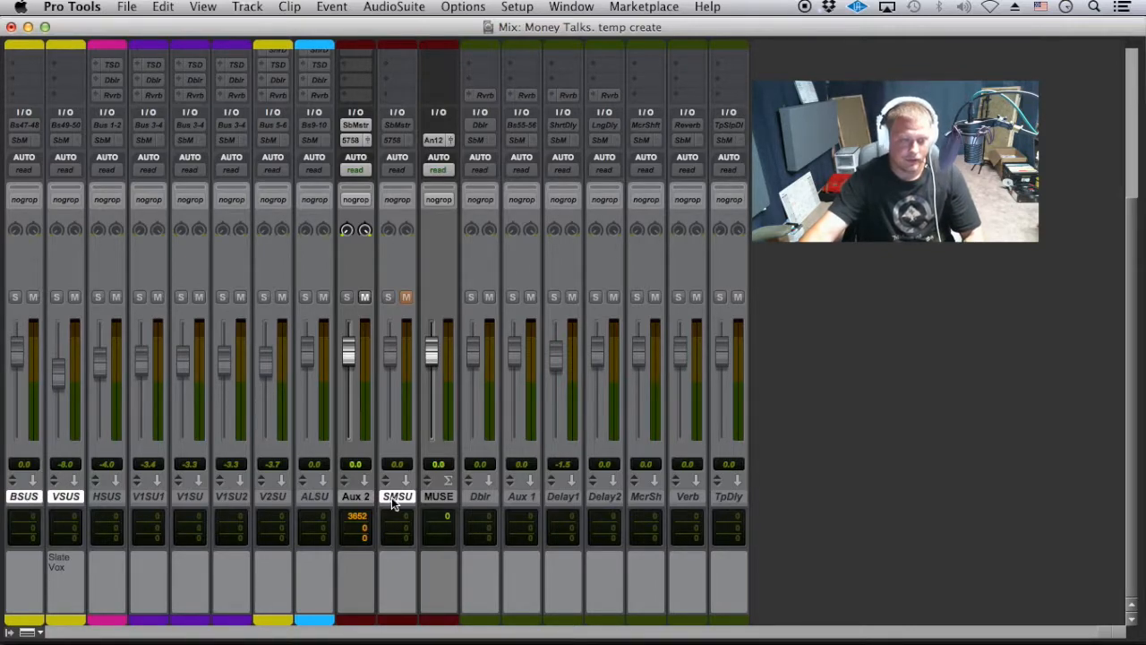
{"action": "scroll", "coordinate": [412, 268], "scroll_direction": "up", "scroll_amount": 5}
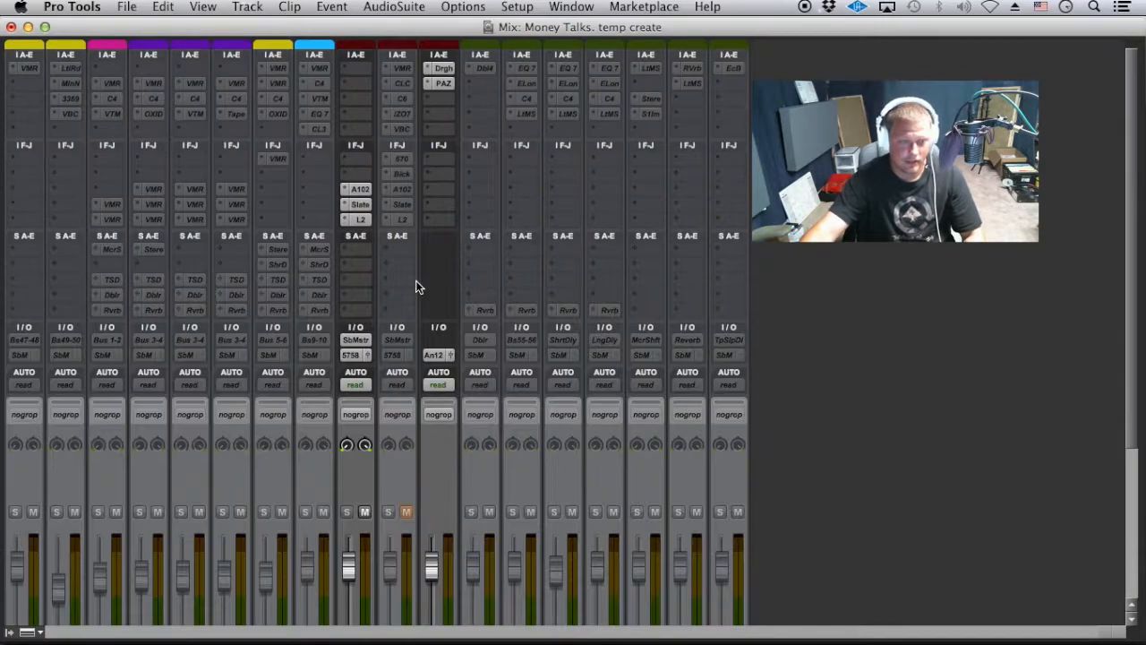
{"action": "scroll", "coordinate": [355, 101], "scroll_direction": "down", "scroll_amount": 5}
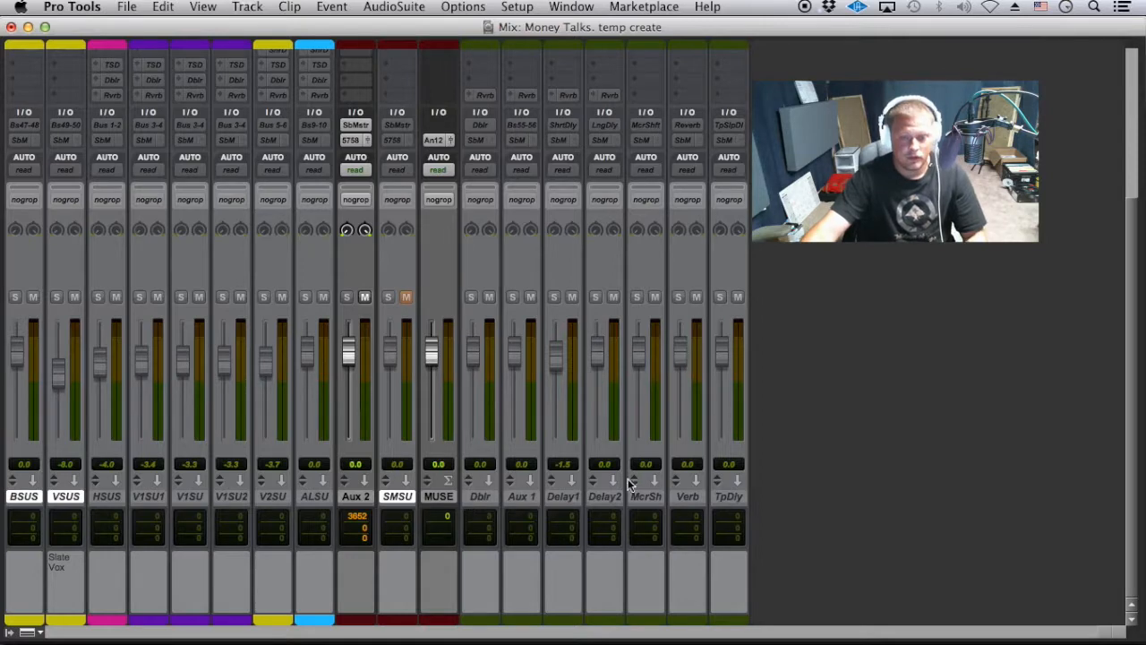
- Make all the effect return channels from Dblr through TpDly active
{"action": "left_click", "coordinate": [488, 495]}
{"action": "left_click", "coordinate": [719, 498], "text": "shift"}
{"action": "right_click", "coordinate": [726, 494]}
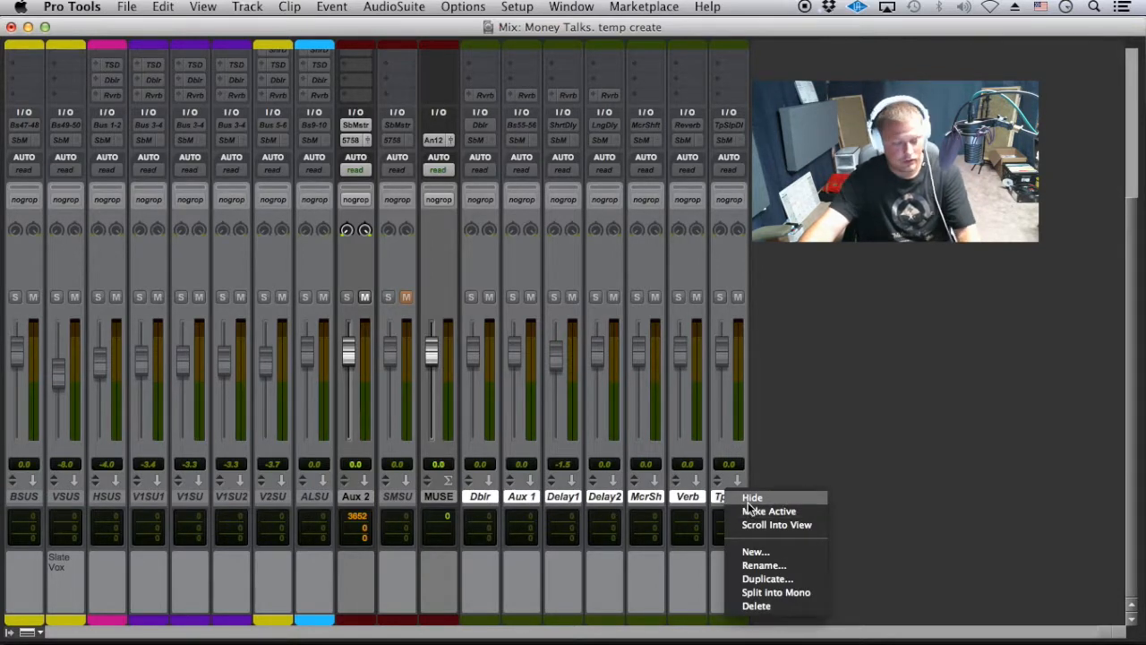
{"action": "left_click", "coordinate": [750, 512]}
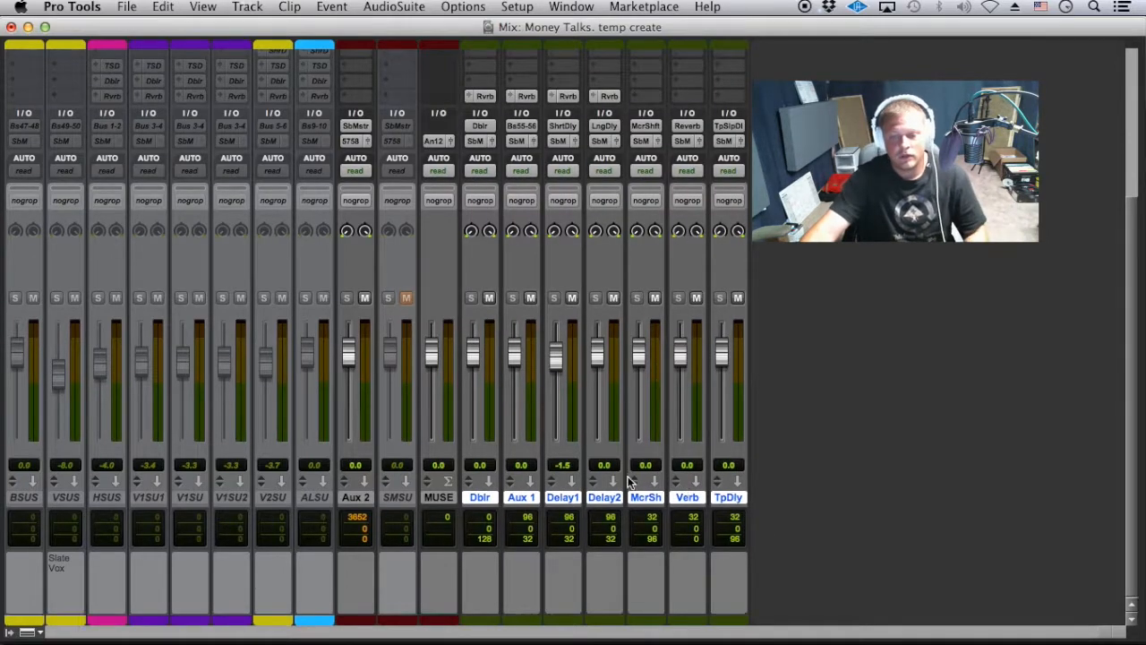
{"action": "scroll", "coordinate": [638, 488], "scroll_direction": "up", "scroll_amount": 3}
{"action": "scroll", "coordinate": [632, 505], "scroll_direction": "down", "scroll_amount": 3}
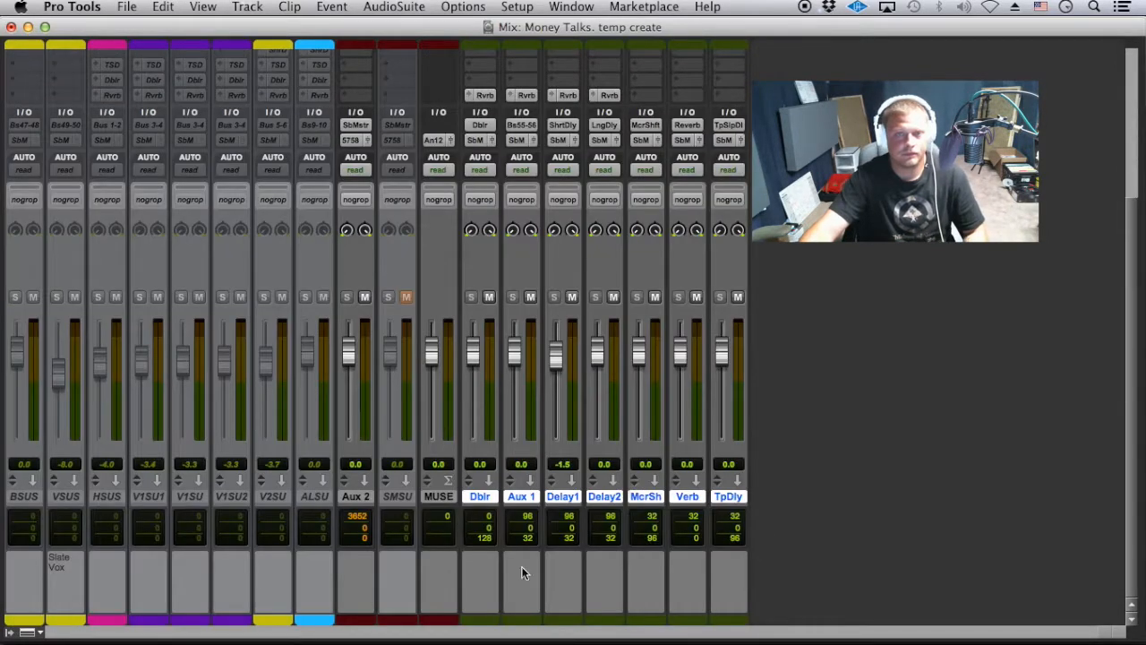
- Make the vocal sub channels from HSUS through ALSU active
{"action": "left_click", "coordinate": [107, 496]}
{"action": "left_click", "coordinate": [310, 496], "text": "shift"}
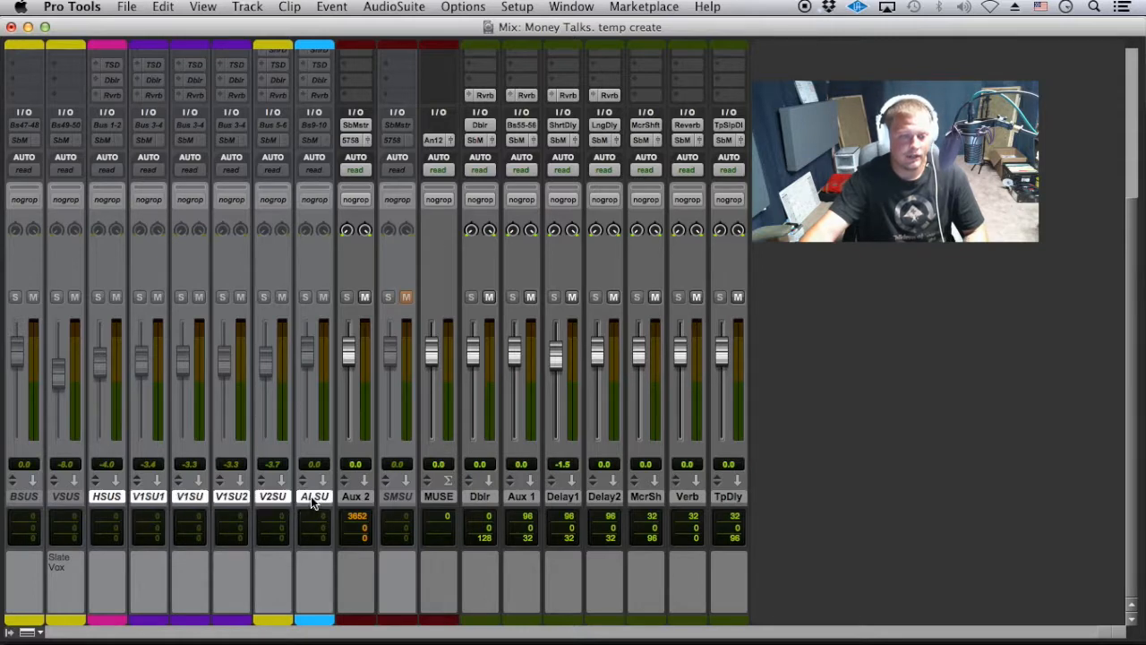
{"action": "right_click", "coordinate": [312, 495]}
{"action": "left_click", "coordinate": [349, 511]}
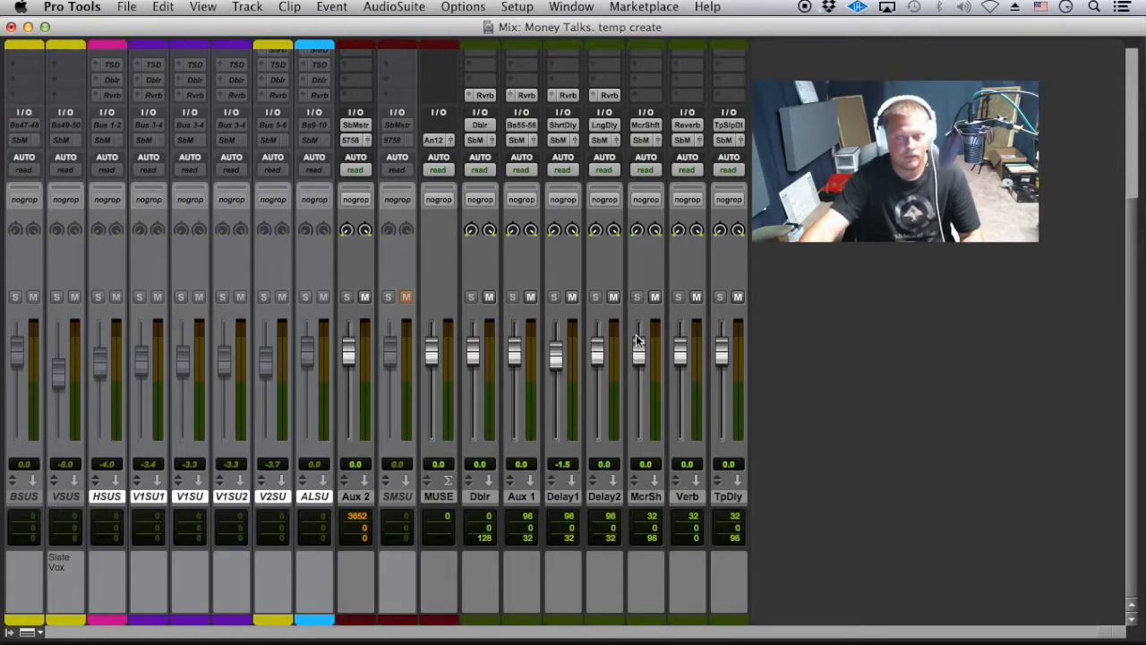
{"action": "key", "text": "ctrl+super+a"}
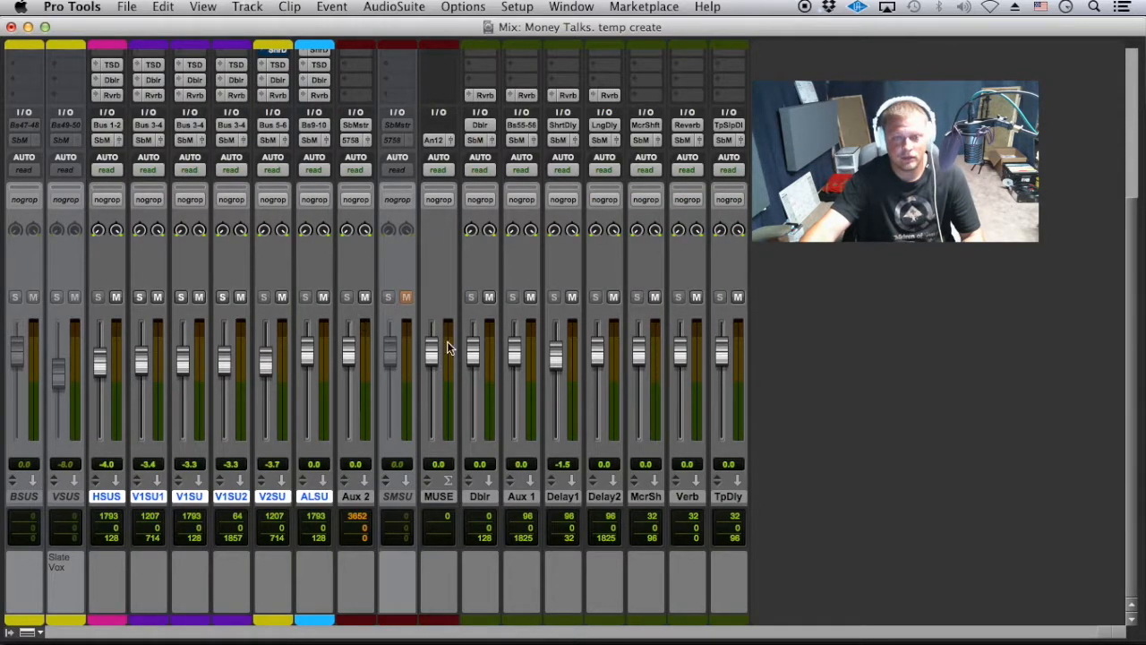
- Review the inserts, sends and routing across the activated sub and effect channels
{"action": "scroll", "coordinate": [396, 455], "scroll_direction": "up", "scroll_amount": 5}
{"action": "scroll", "coordinate": [487, 470], "scroll_direction": "down", "scroll_amount": 1}
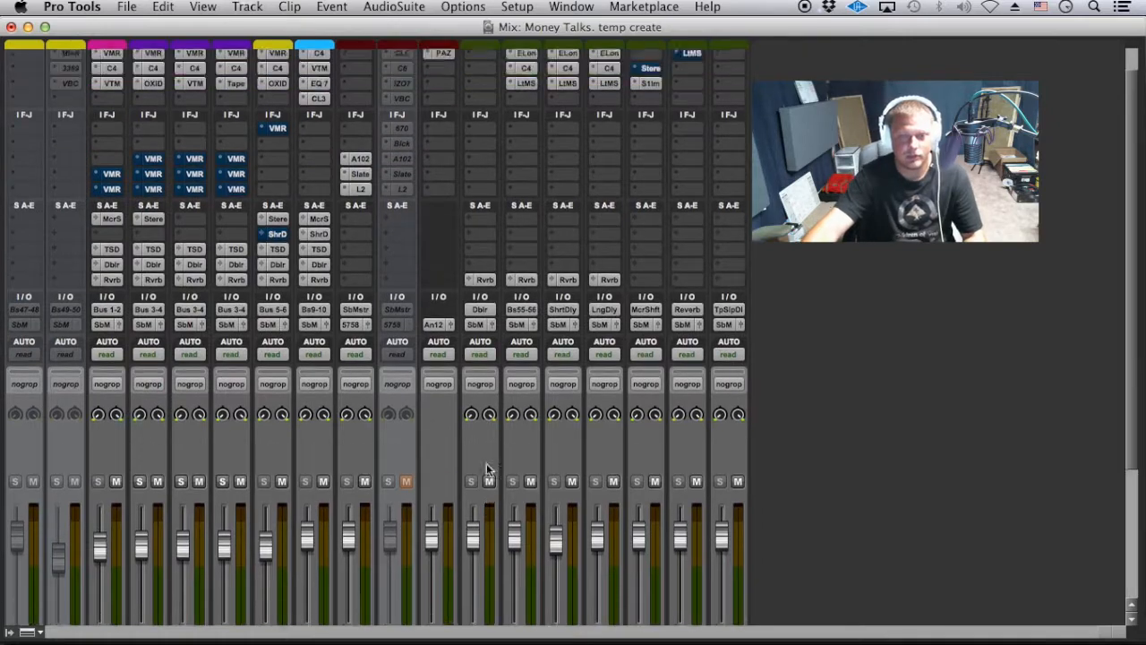
{"action": "scroll", "coordinate": [421, 269], "scroll_direction": "up", "scroll_amount": 3}
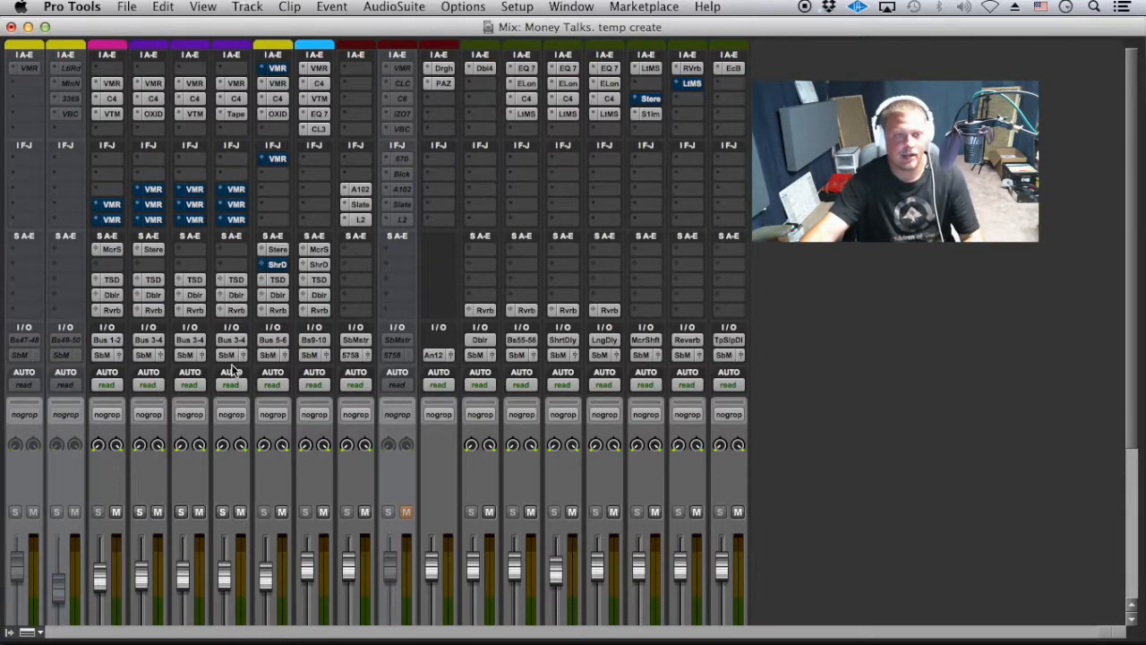
{"action": "scroll", "coordinate": [230, 363], "scroll_direction": "down", "scroll_amount": 1}
{"action": "scroll", "coordinate": [197, 303], "scroll_direction": "up", "scroll_amount": 1}
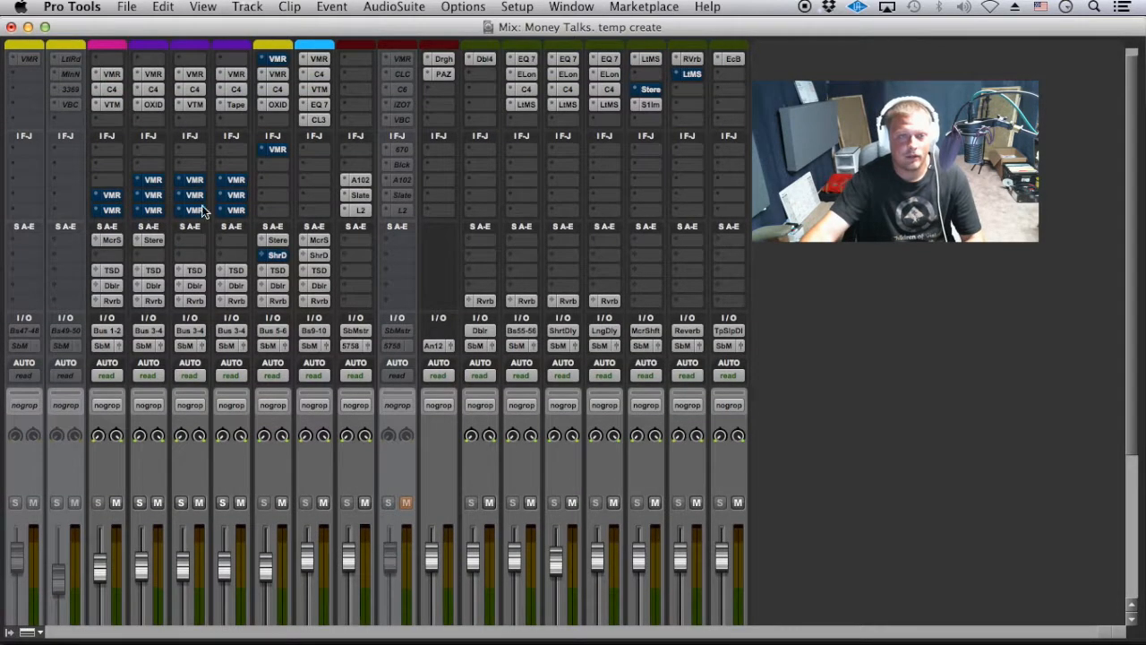
{"action": "scroll", "coordinate": [355, 438], "scroll_direction": "down", "scroll_amount": 8}
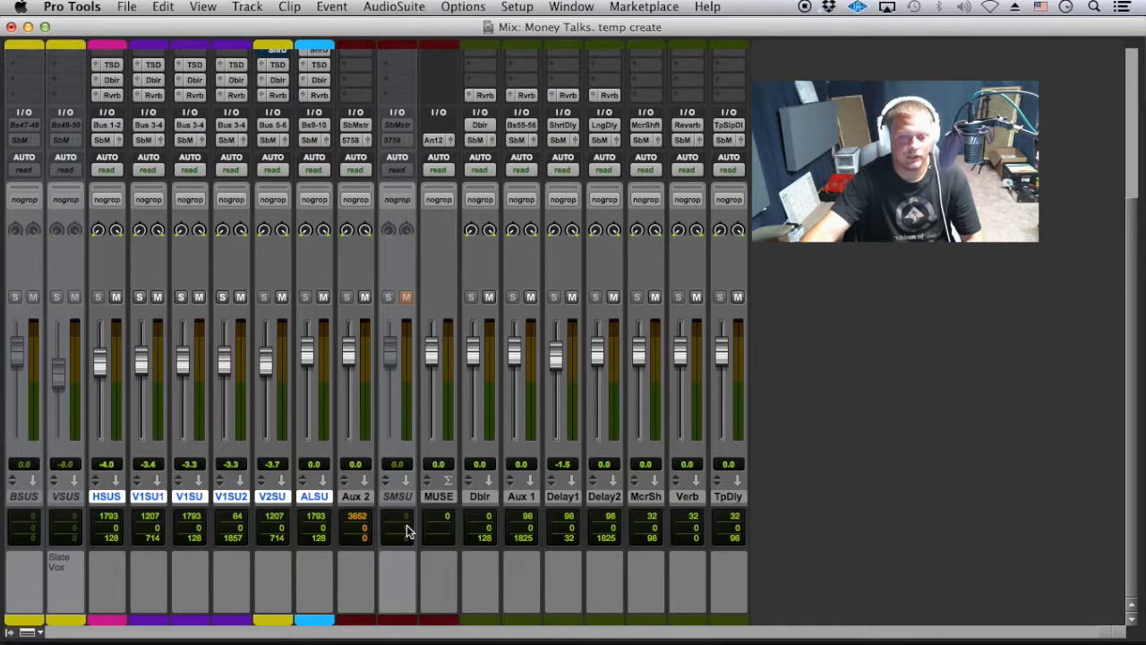
- Select the inactive SMSU, VSUS and BSUS channels together
{"action": "left_click", "coordinate": [402, 496]}
{"action": "left_click", "coordinate": [64, 495]}
{"action": "left_click", "coordinate": [22, 494], "text": "shift"}
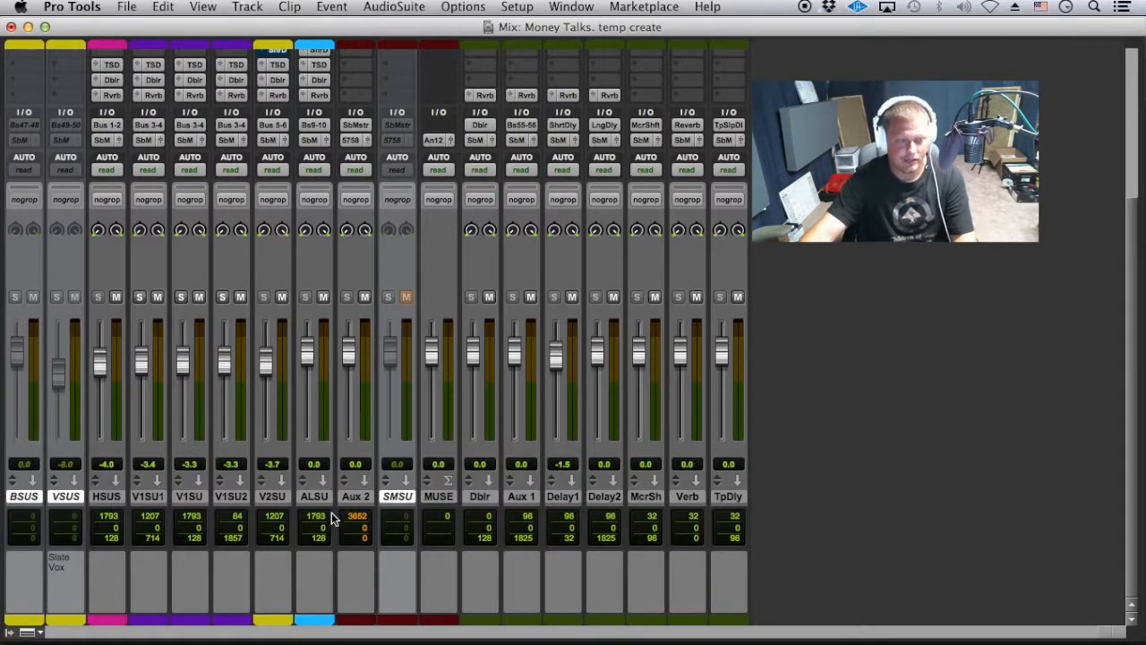
- Save the session as a system template named AKENYA in the Mixing Template 2017 category
{"action": "left_click", "coordinate": [128, 7]}
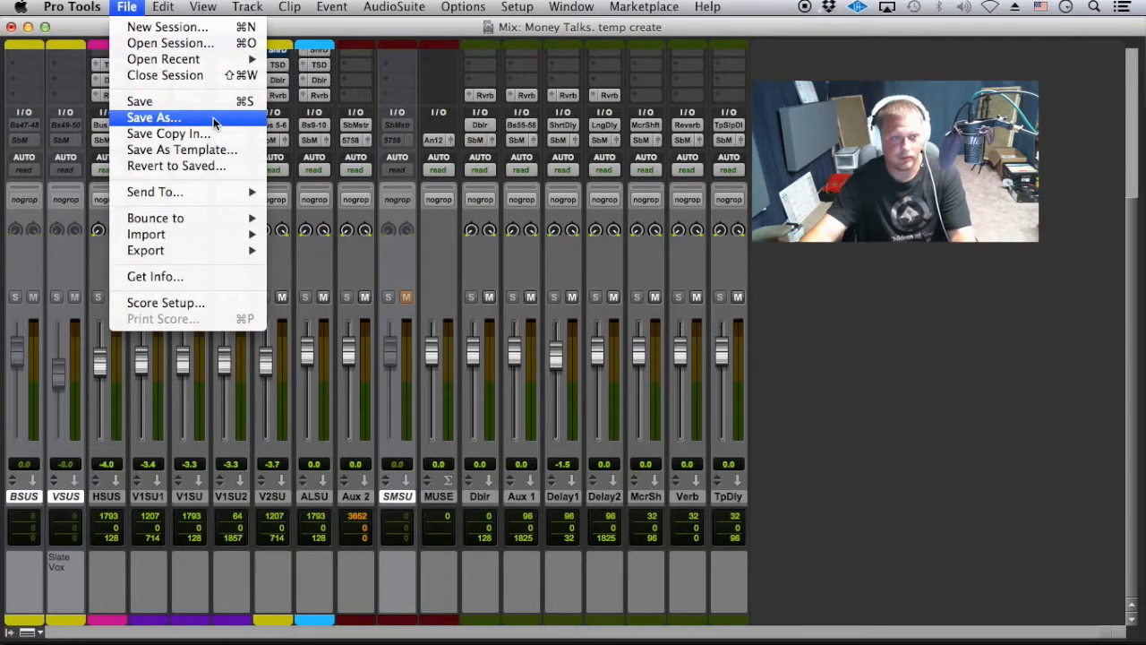
{"action": "left_click", "coordinate": [210, 149]}
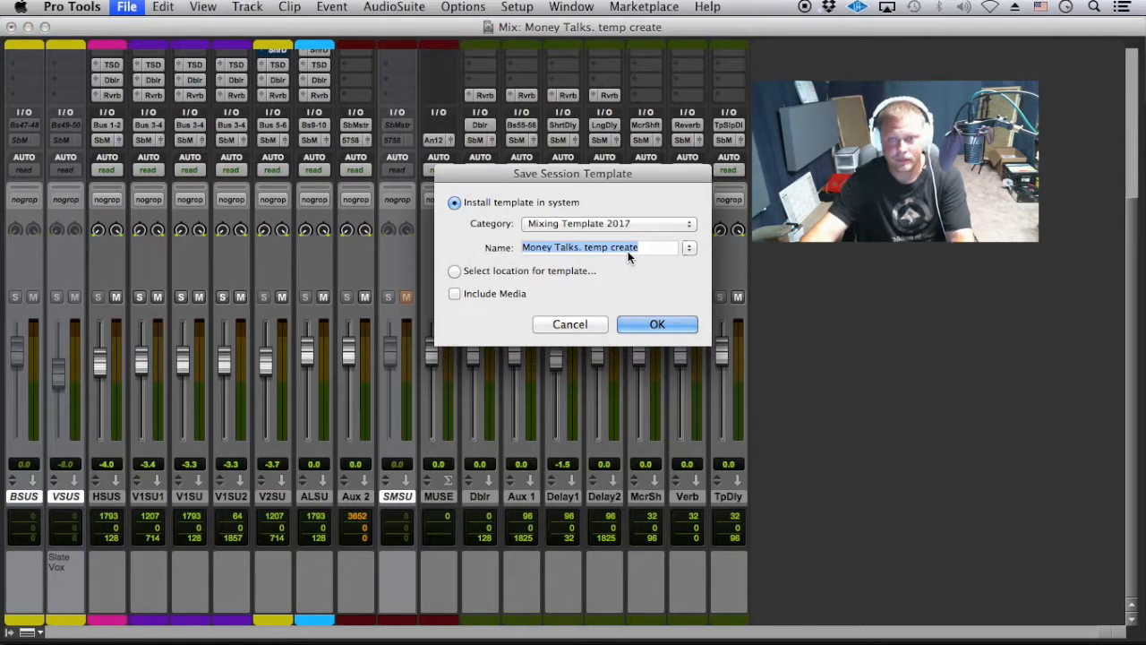
{"action": "type", "text": "AKENYA"}
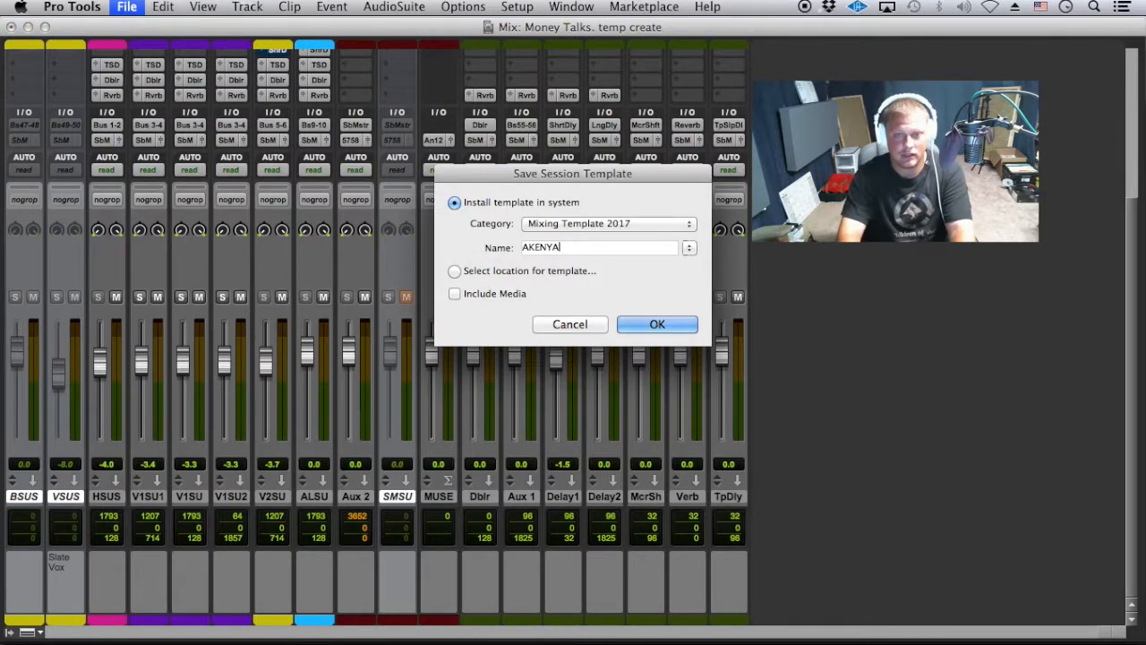
{"action": "left_click", "coordinate": [658, 324]}
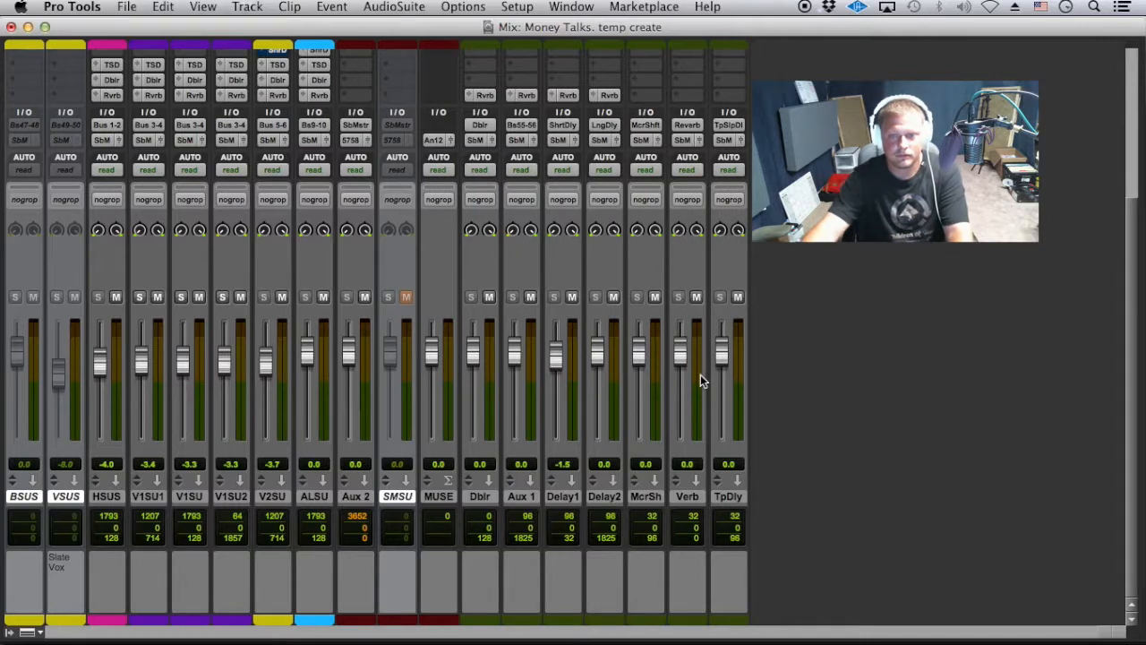
- Close the Money Talks temp create session without saving its changes
{"action": "left_click", "coordinate": [127, 6]}
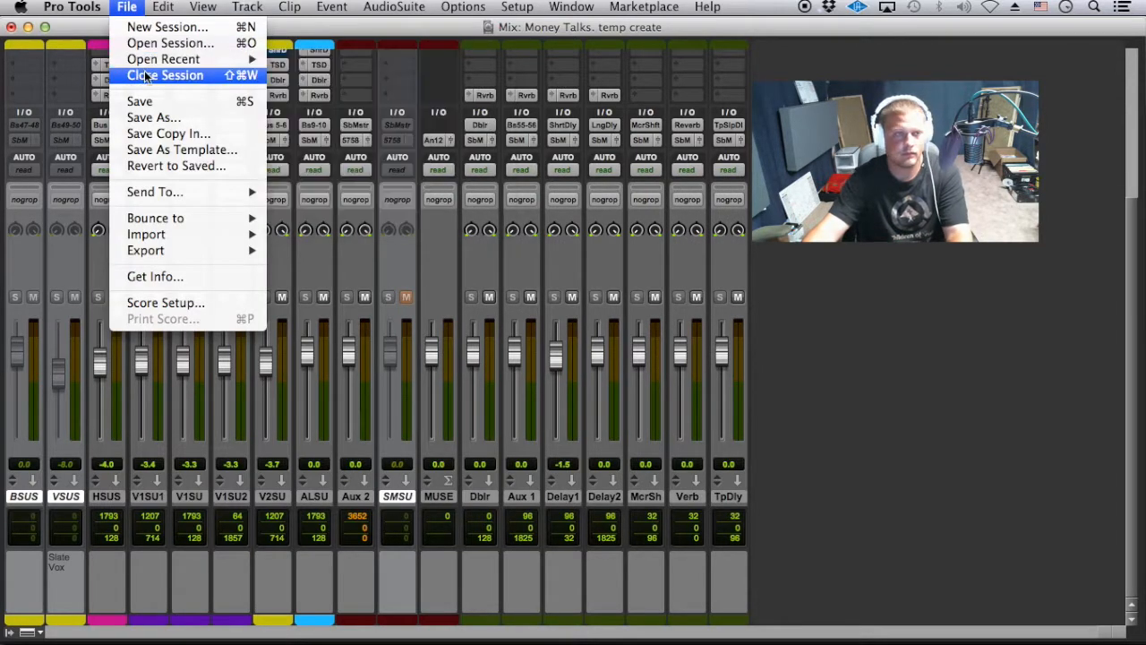
{"action": "left_click", "coordinate": [140, 75]}
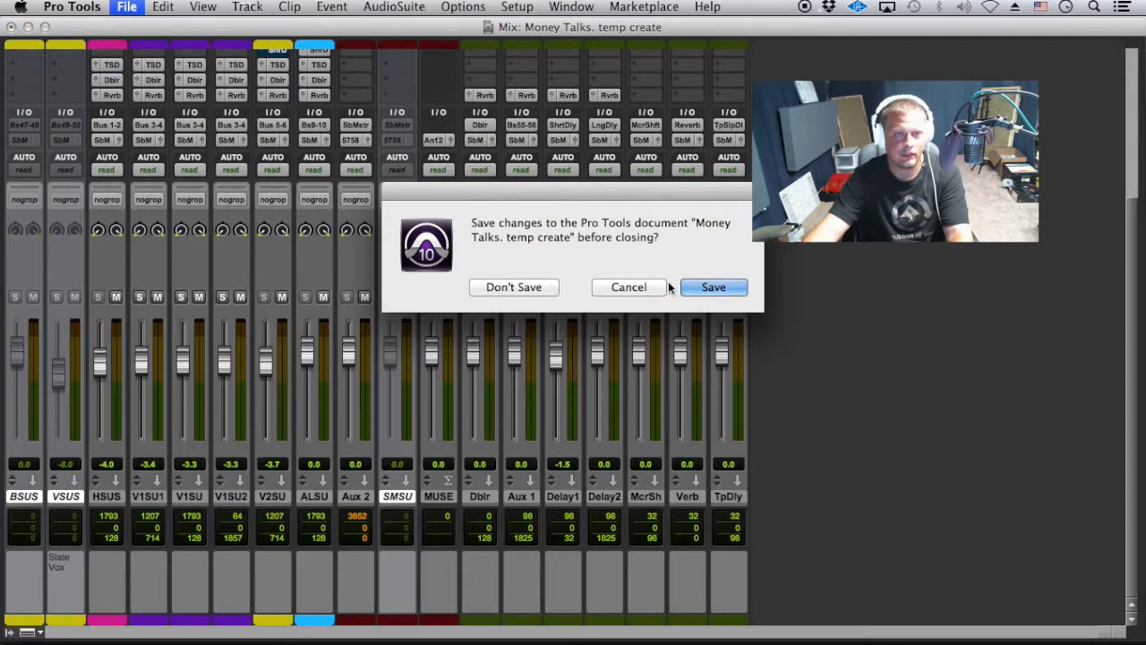
{"action": "left_click", "coordinate": [538, 288]}
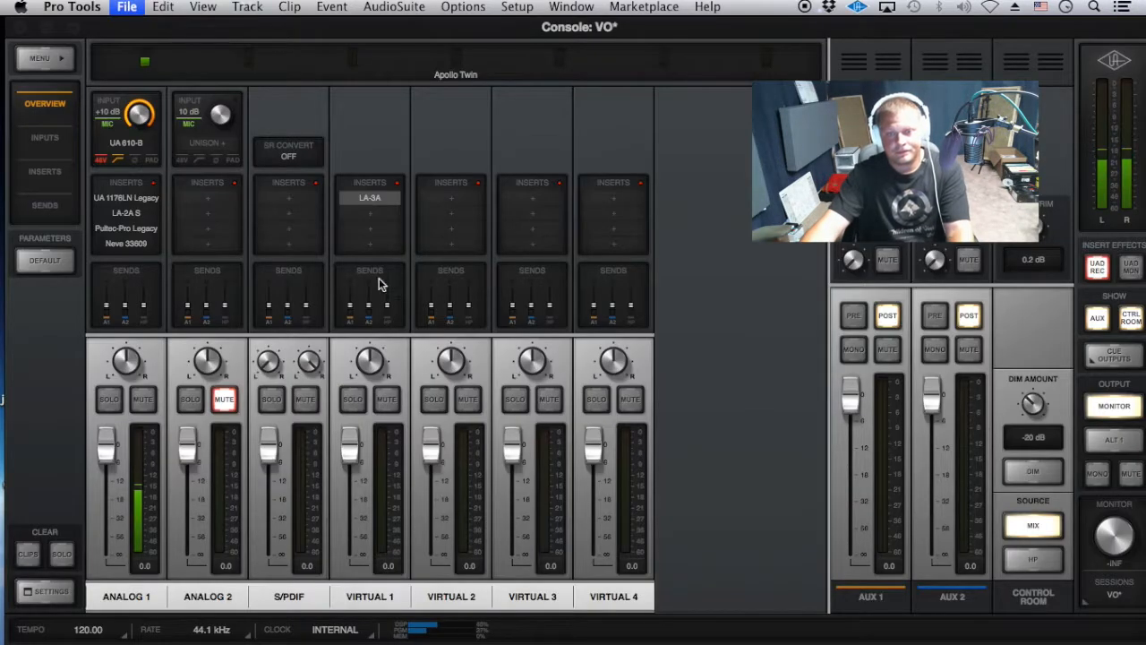
- Set up a new 16-bit session from the AKENYA template in the Mixing Template 2017 category
{"action": "left_click", "coordinate": [132, 7]}
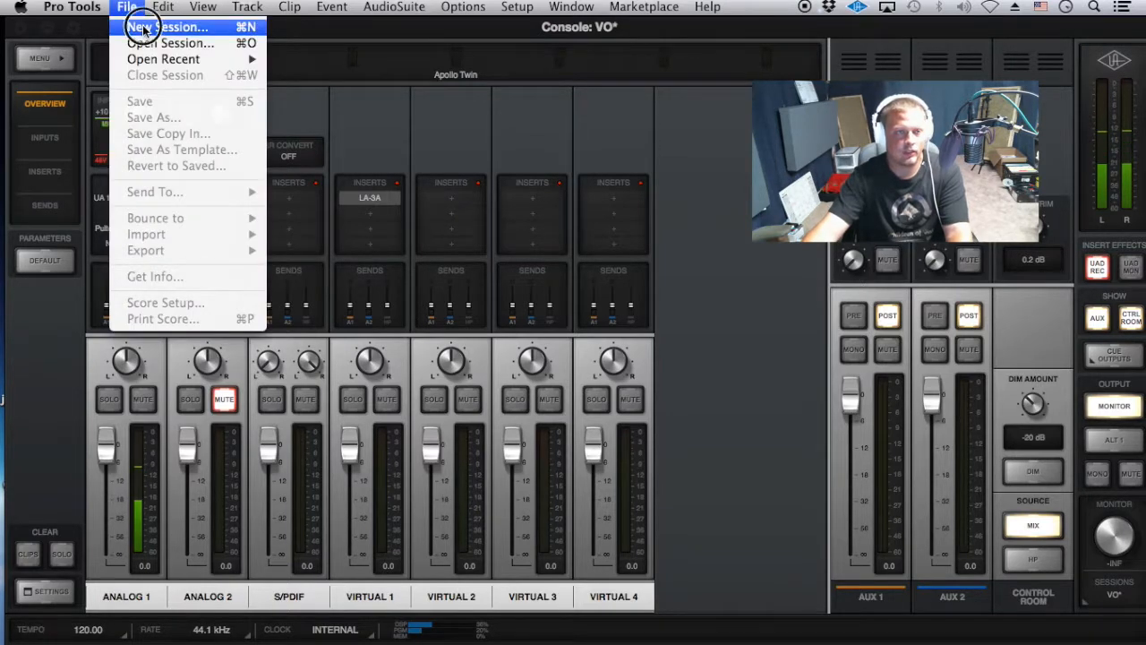
{"action": "left_click", "coordinate": [126, 27]}
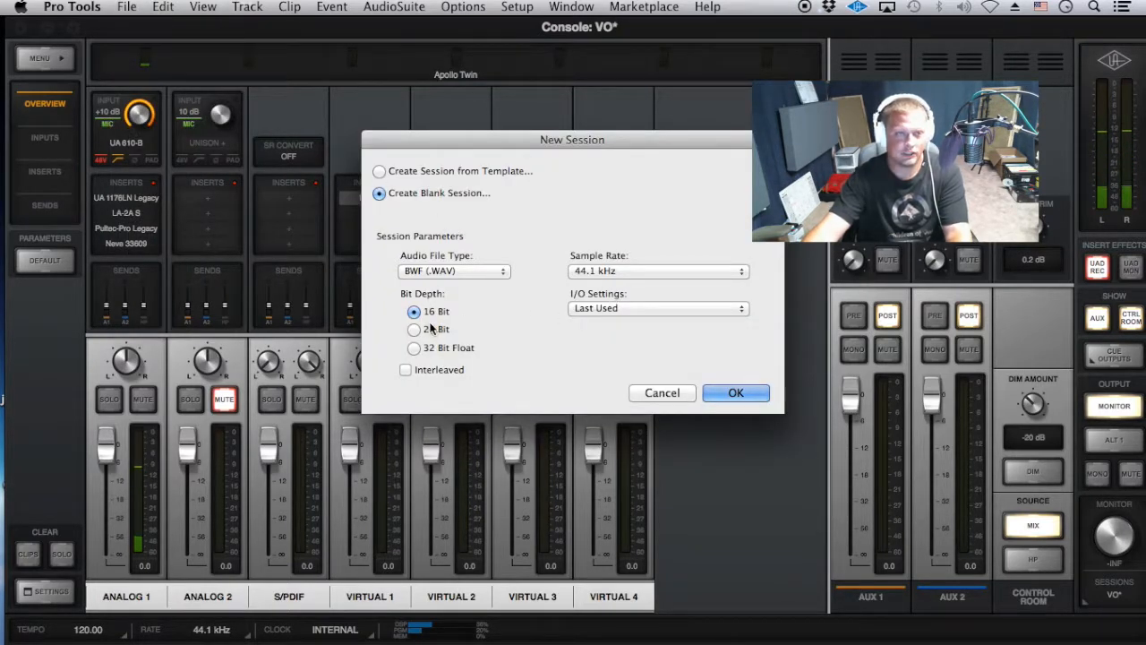
{"action": "left_click", "coordinate": [598, 310]}
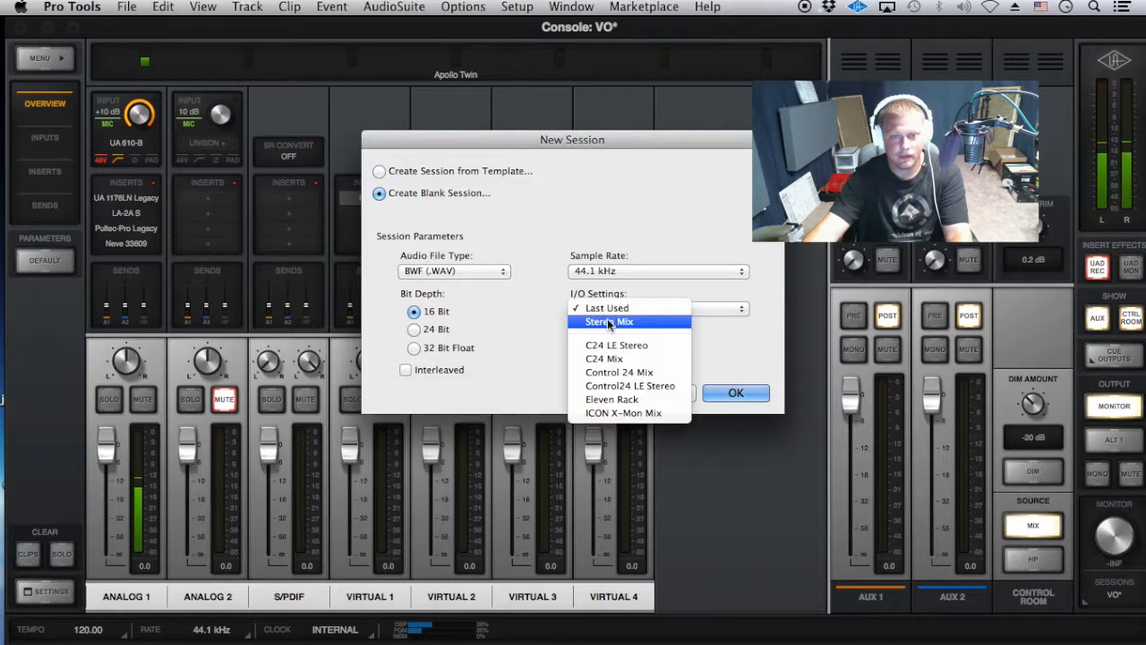
{"action": "left_click", "coordinate": [612, 322]}
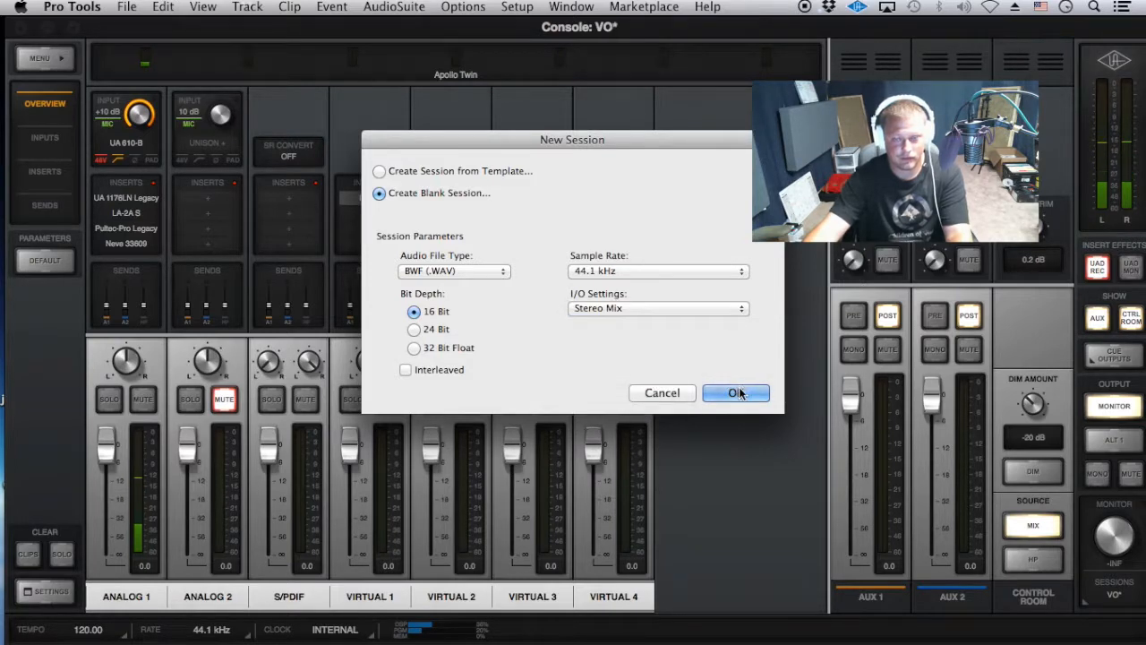
{"action": "left_click", "coordinate": [428, 175]}
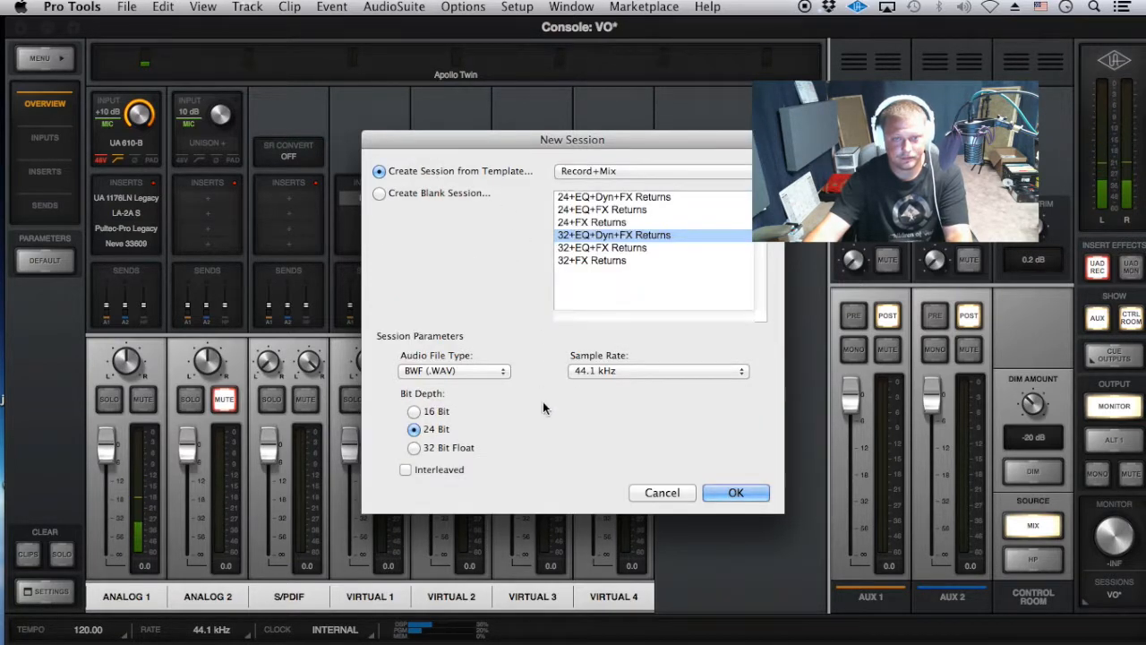
{"action": "left_click", "coordinate": [440, 411]}
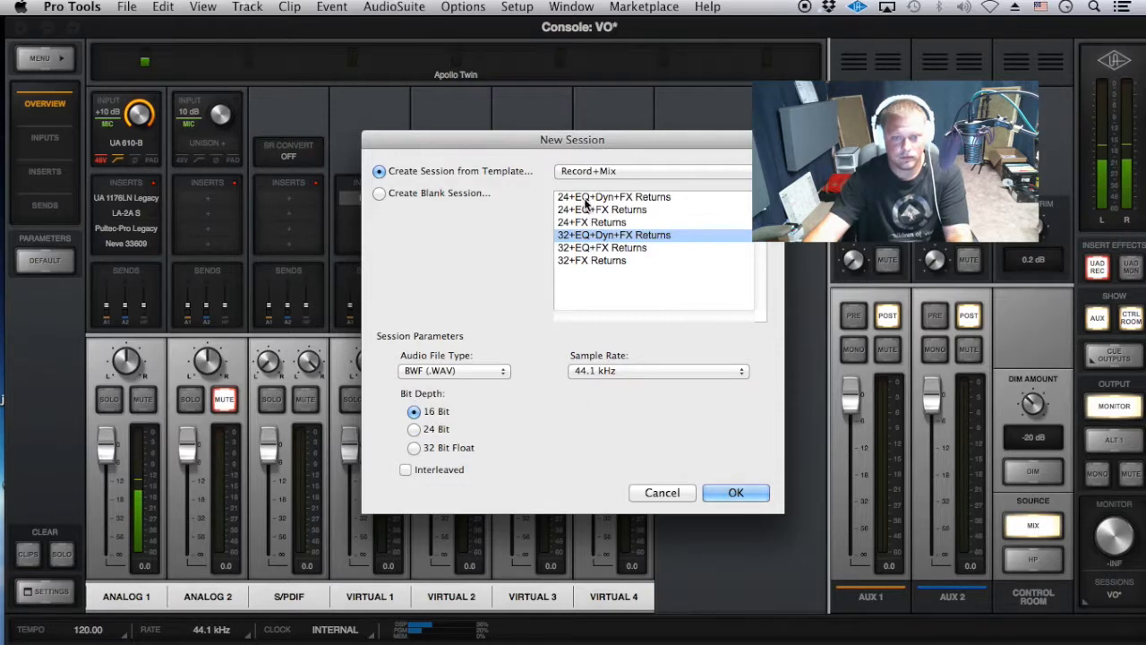
{"action": "left_click", "coordinate": [595, 171]}
{"action": "left_click", "coordinate": [619, 130]}
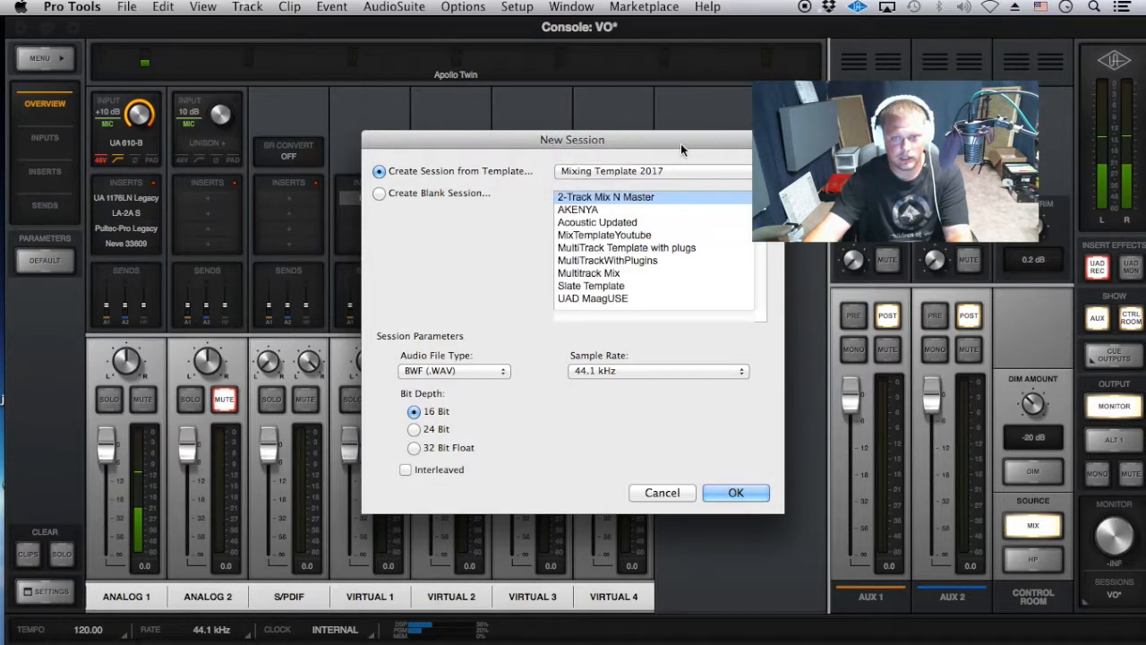
{"action": "left_click", "coordinate": [578, 211]}
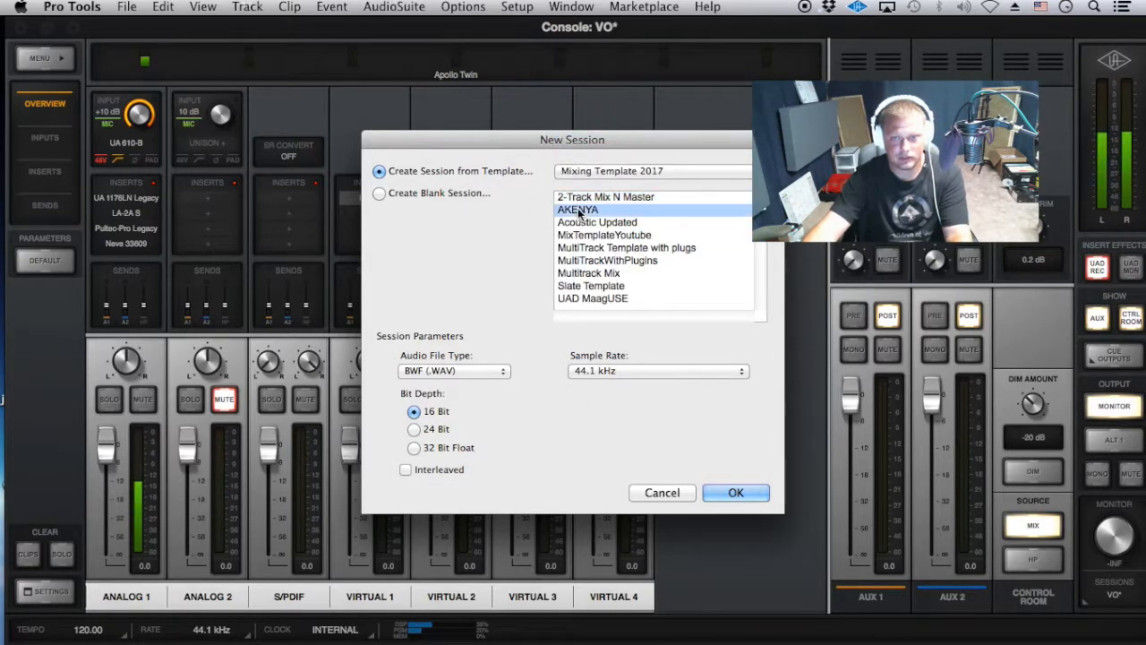
{"action": "left_click", "coordinate": [747, 493]}
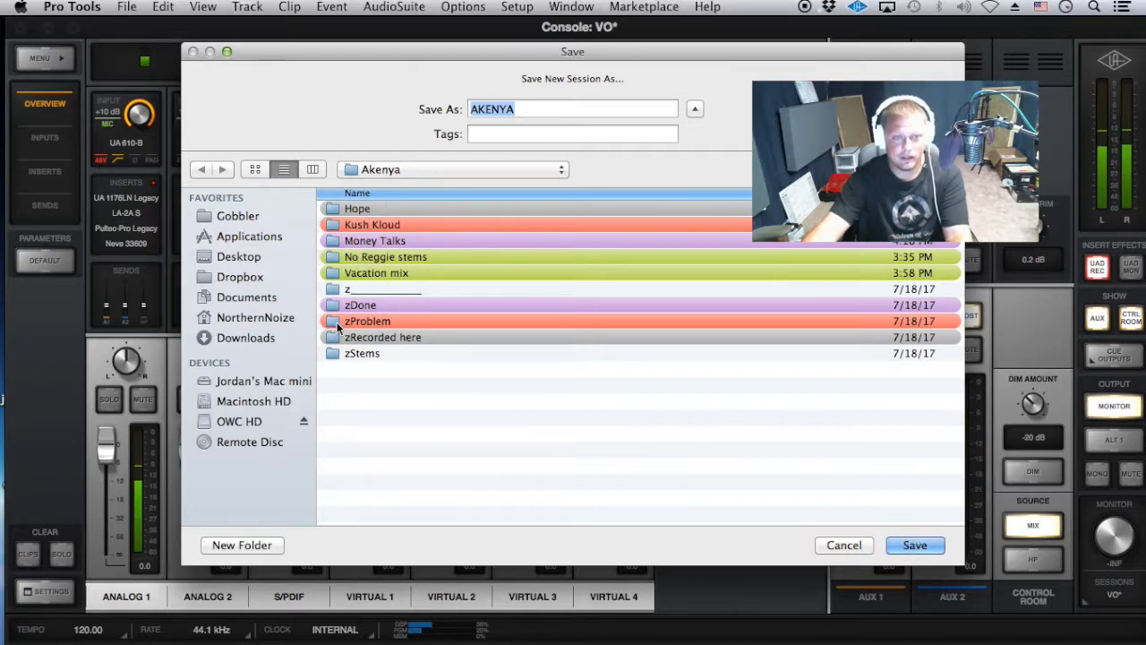
- Look through the zStems folder for the song to mix and return to the Akenya folder
{"action": "double_click", "coordinate": [354, 354]}
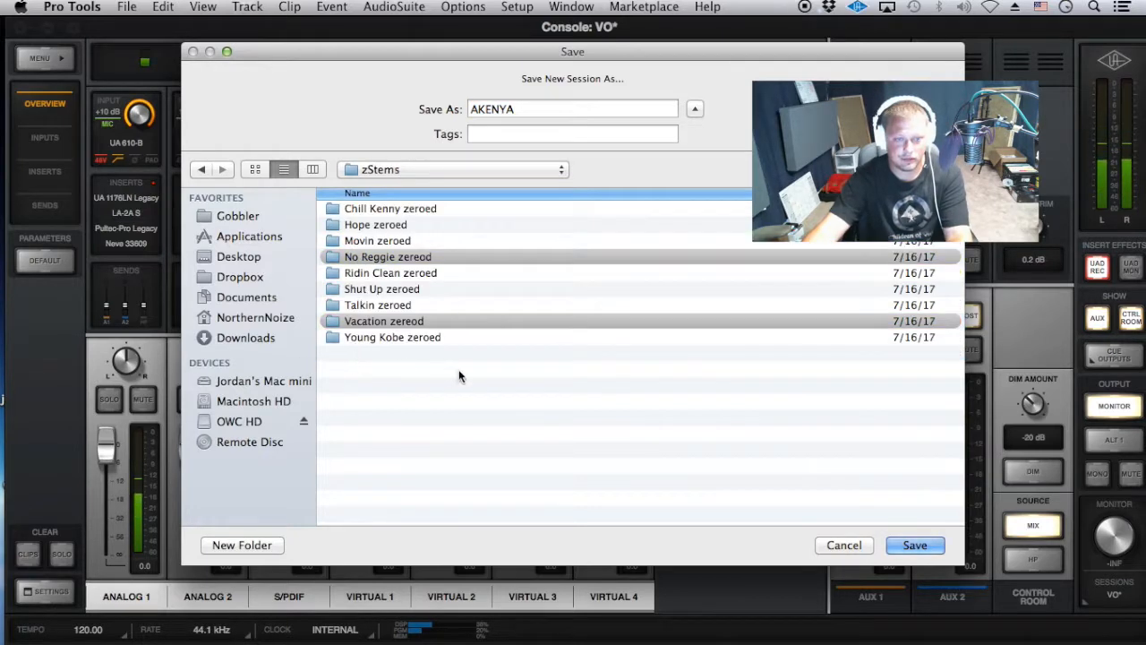
{"action": "left_click", "coordinate": [383, 290]}
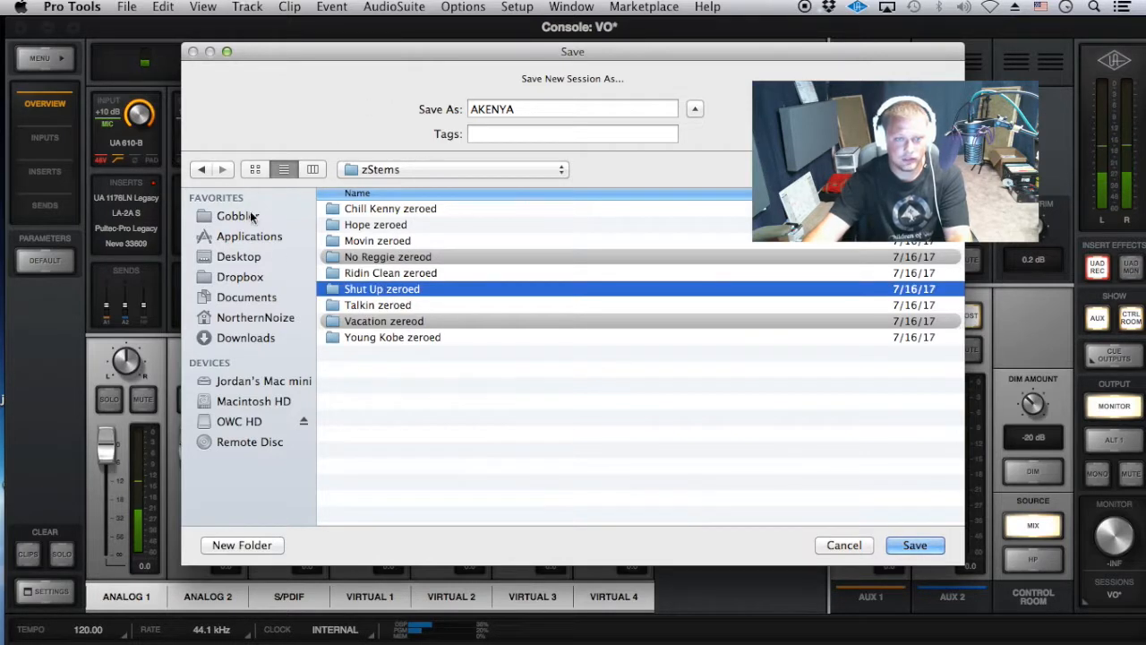
{"action": "left_click", "coordinate": [199, 170]}
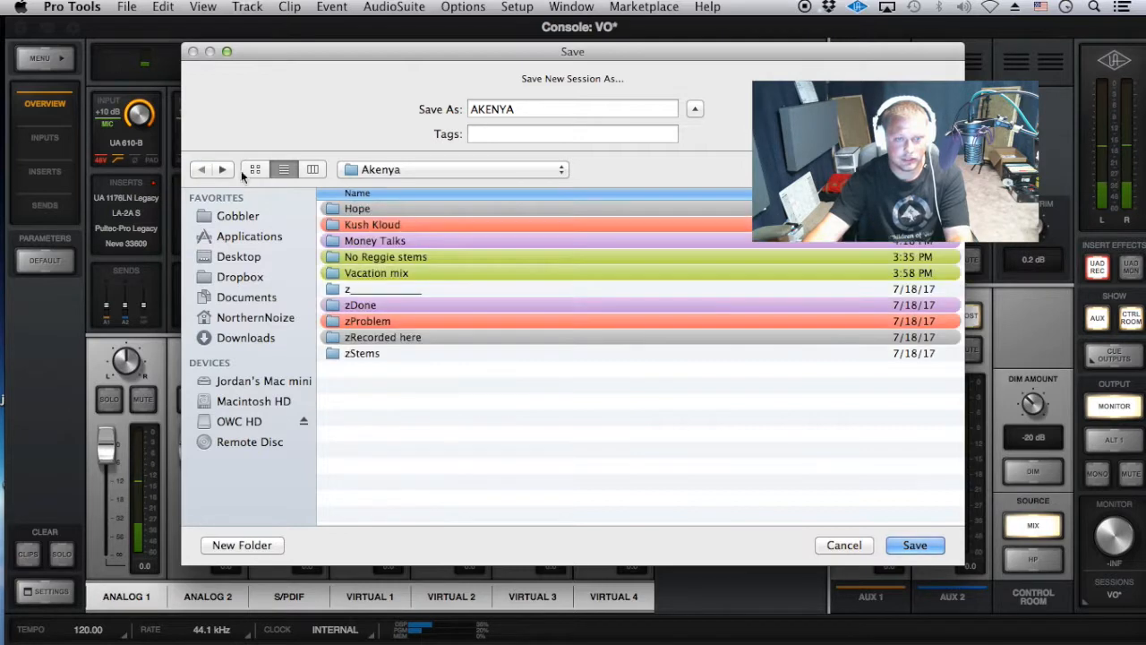
- Name the new session "Shut up mix" and save it in the Akenya folder
{"action": "double_click", "coordinate": [522, 108]}
{"action": "type", "text": "SHUT"}
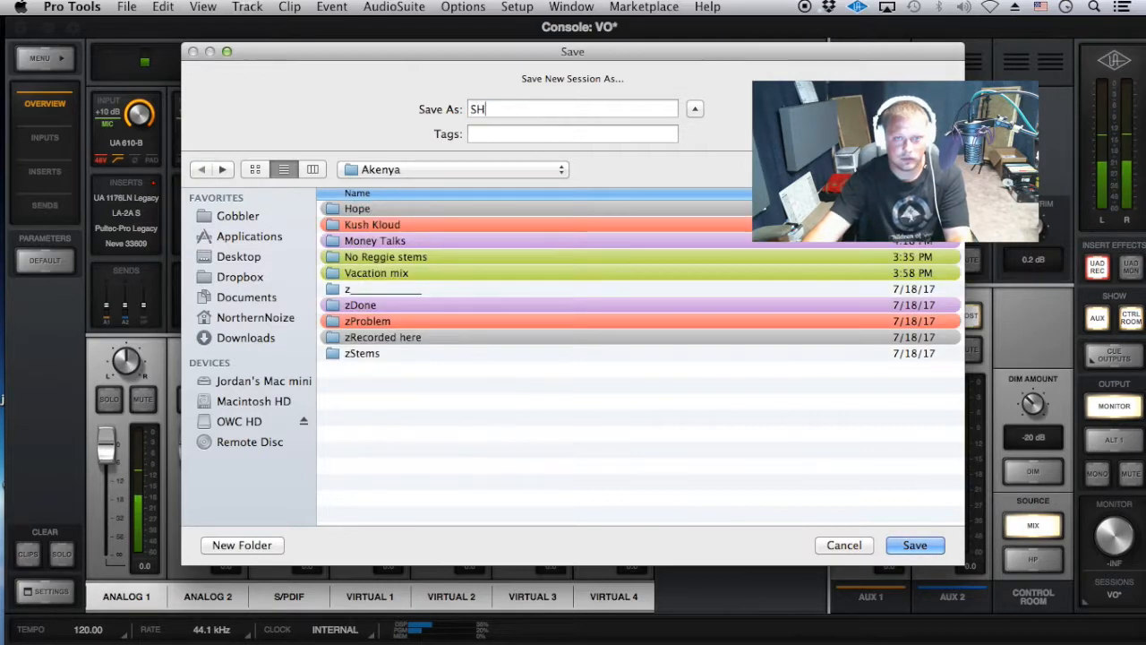
{"action": "key", "text": "BackSpace"}
{"action": "key", "text": "BackSpace"}
{"action": "key", "text": "BackSpace"}
{"action": "type", "text": "hut up mix"}
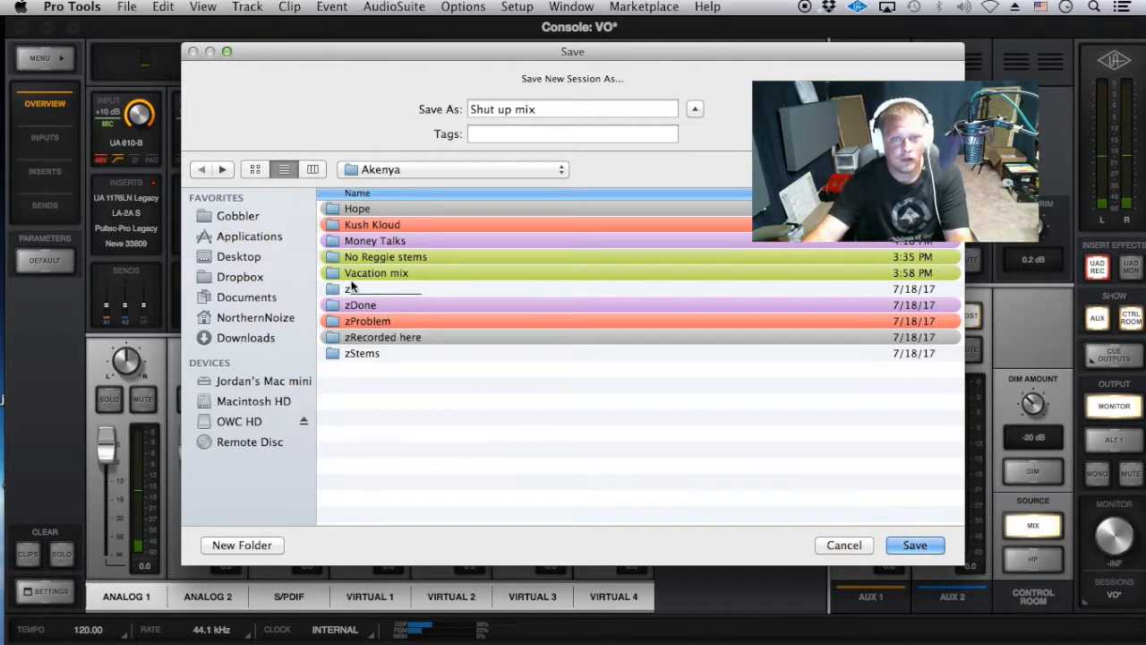
{"action": "left_click", "coordinate": [915, 545]}
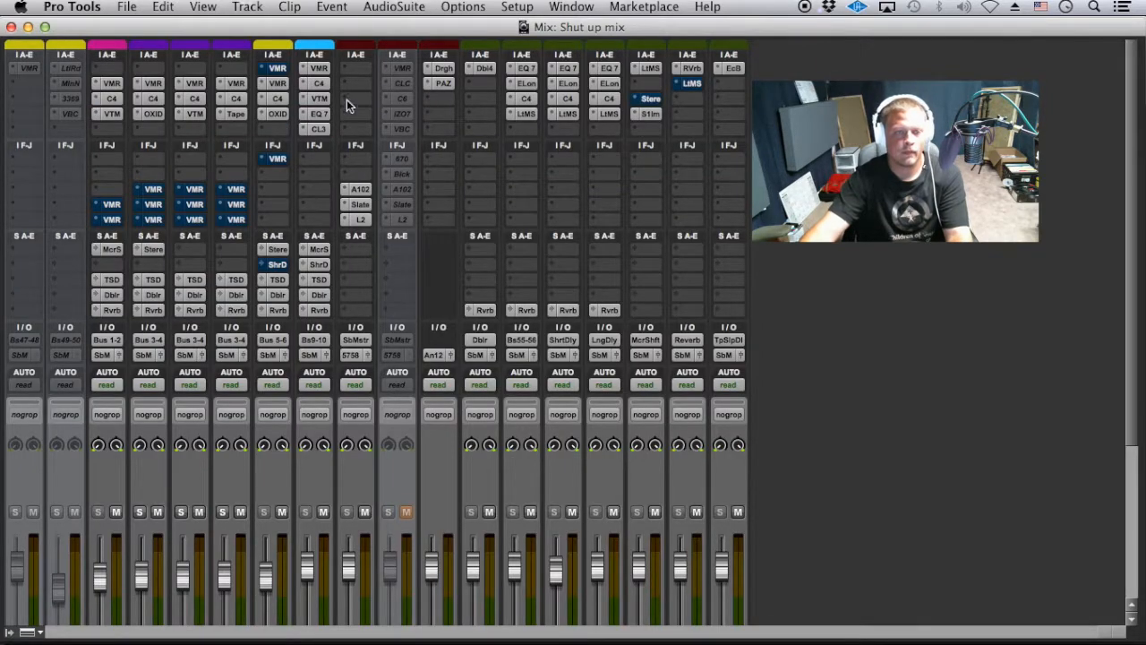
- Start importing audio into the session and browse to the Akenya folder
{"action": "left_click", "coordinate": [118, 6]}
{"action": "mouse_move", "coordinate": [174, 235]}
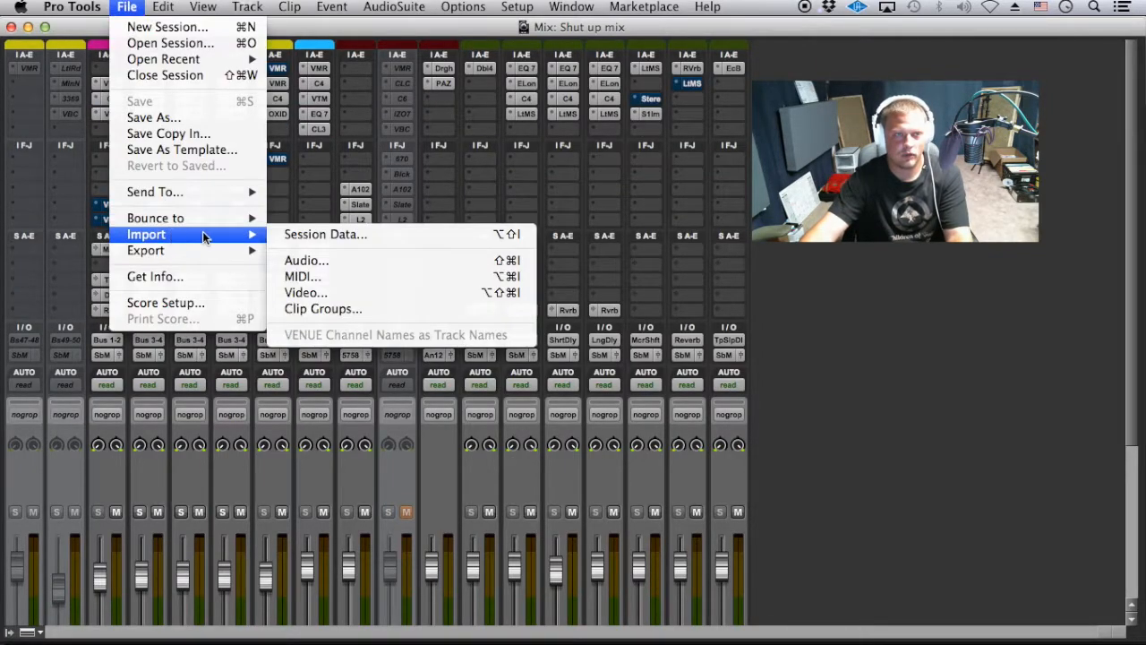
{"action": "left_click", "coordinate": [345, 262]}
{"action": "left_click", "coordinate": [341, 82]}
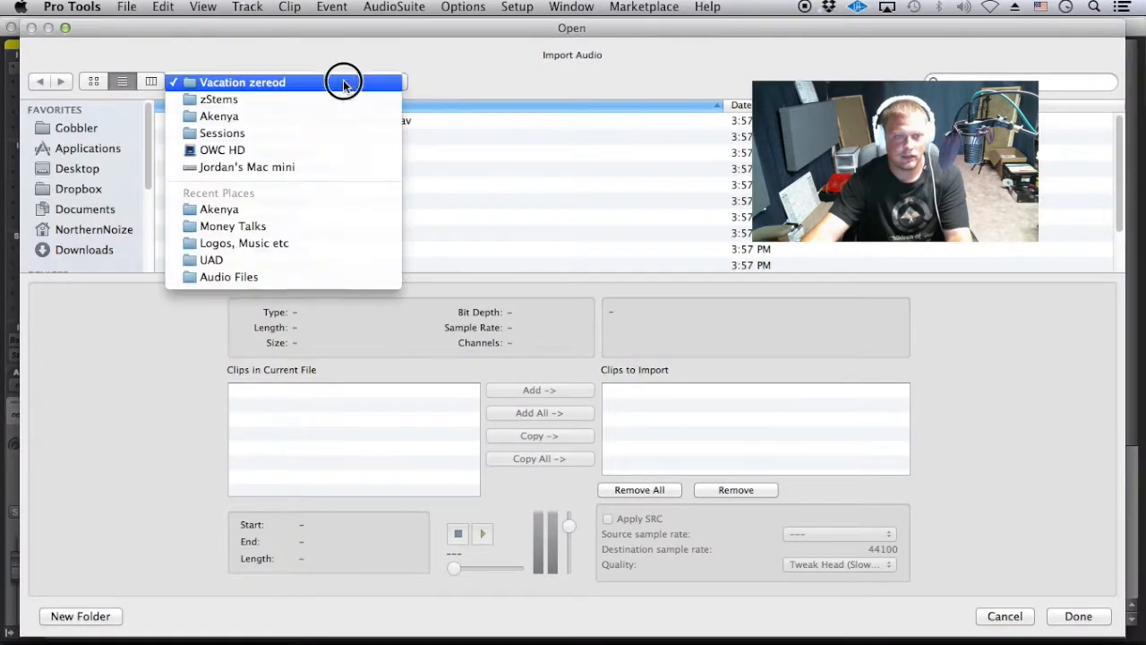
{"action": "left_click", "coordinate": [325, 118]}
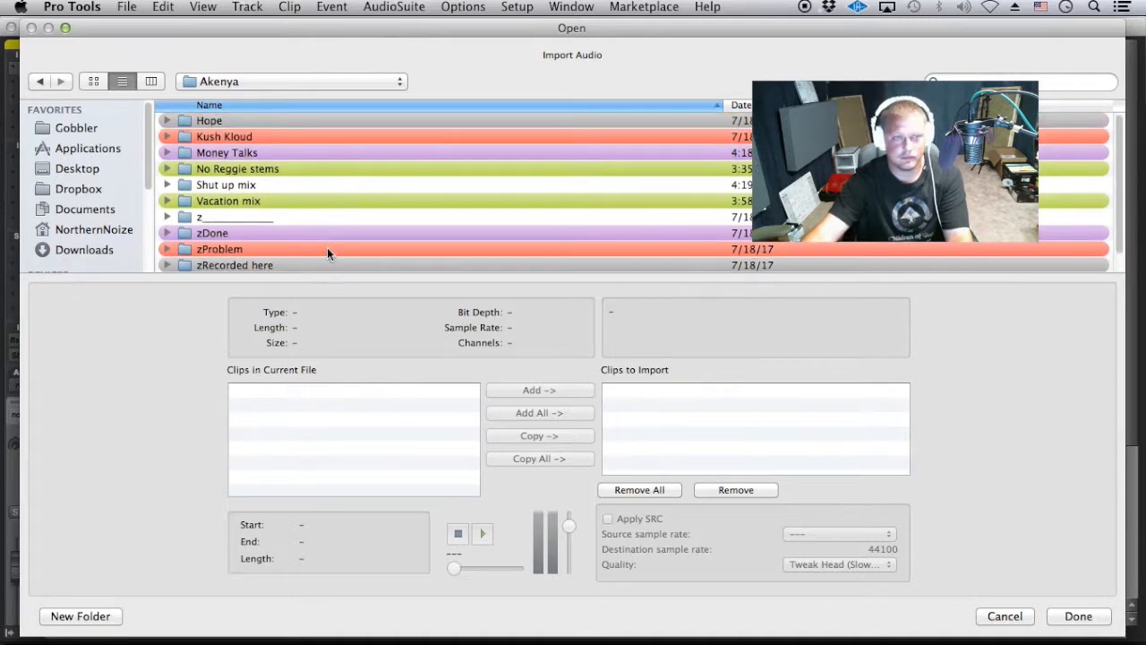
- Examine the colour-labelled song folders and the zDone, zProblem and zRecorded here folders inside Akenya
{"action": "left_click", "coordinate": [300, 106]}
{"action": "left_click", "coordinate": [301, 105]}
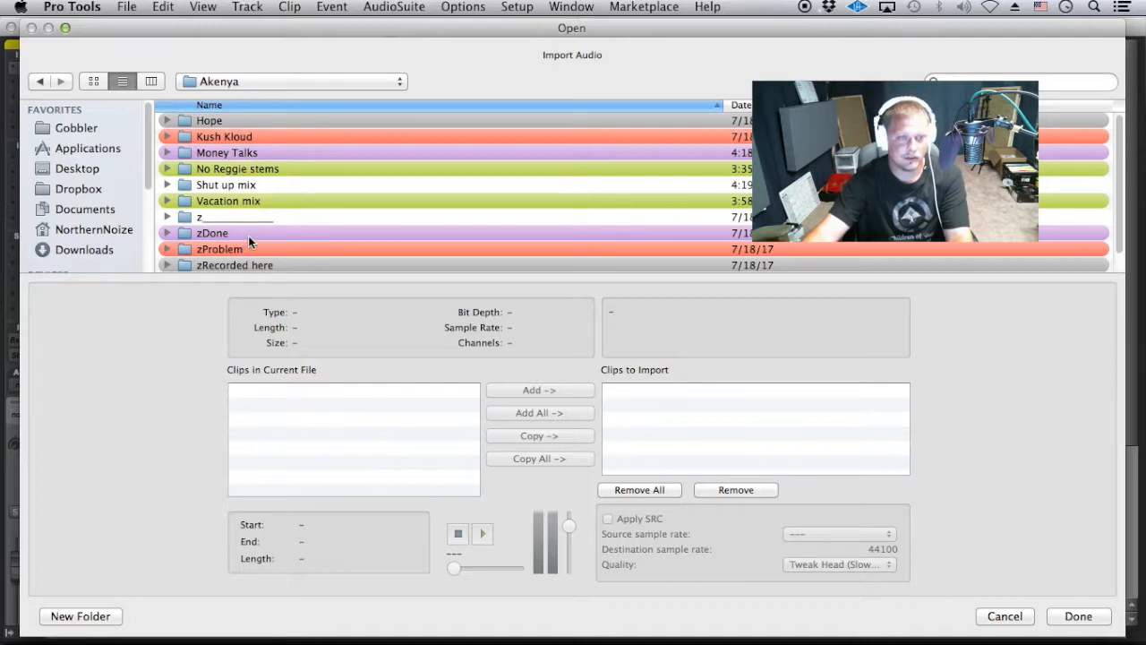
{"action": "left_click", "coordinate": [276, 153]}
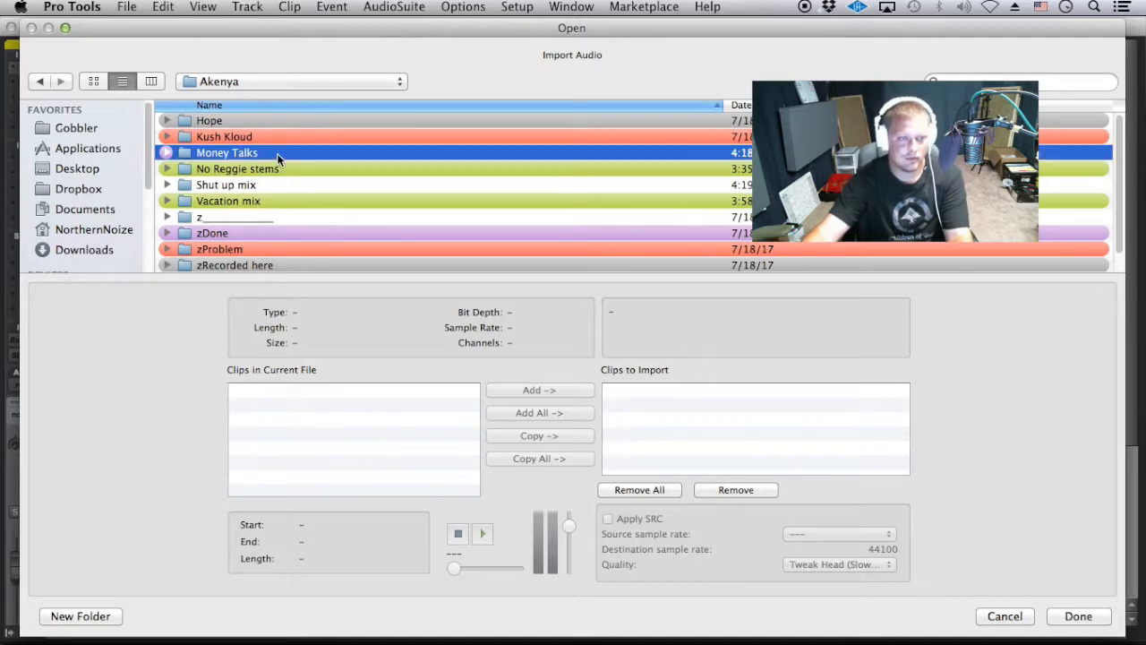
{"action": "left_click", "coordinate": [262, 233]}
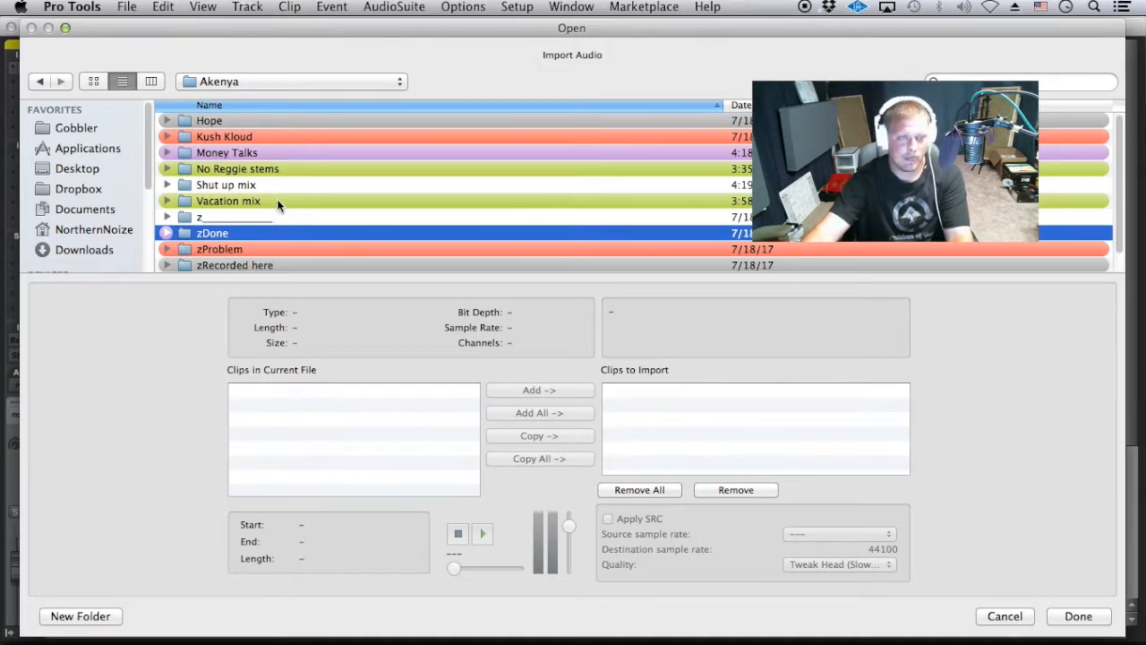
{"action": "left_click", "coordinate": [262, 250]}
{"action": "left_click", "coordinate": [271, 136]}
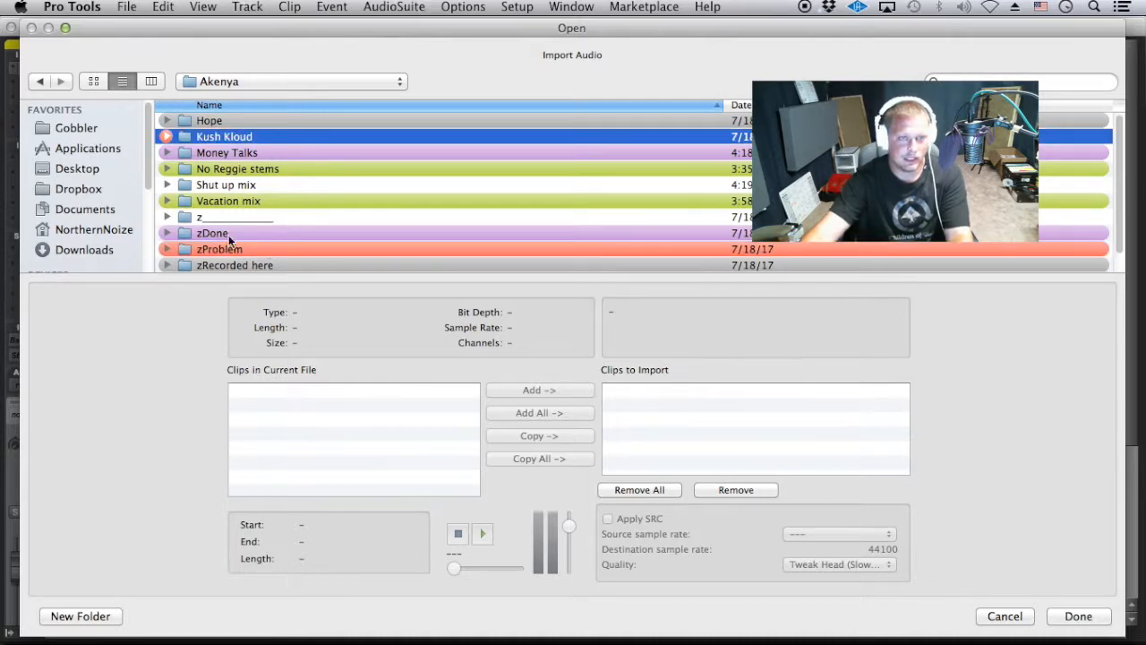
{"action": "left_click", "coordinate": [244, 265]}
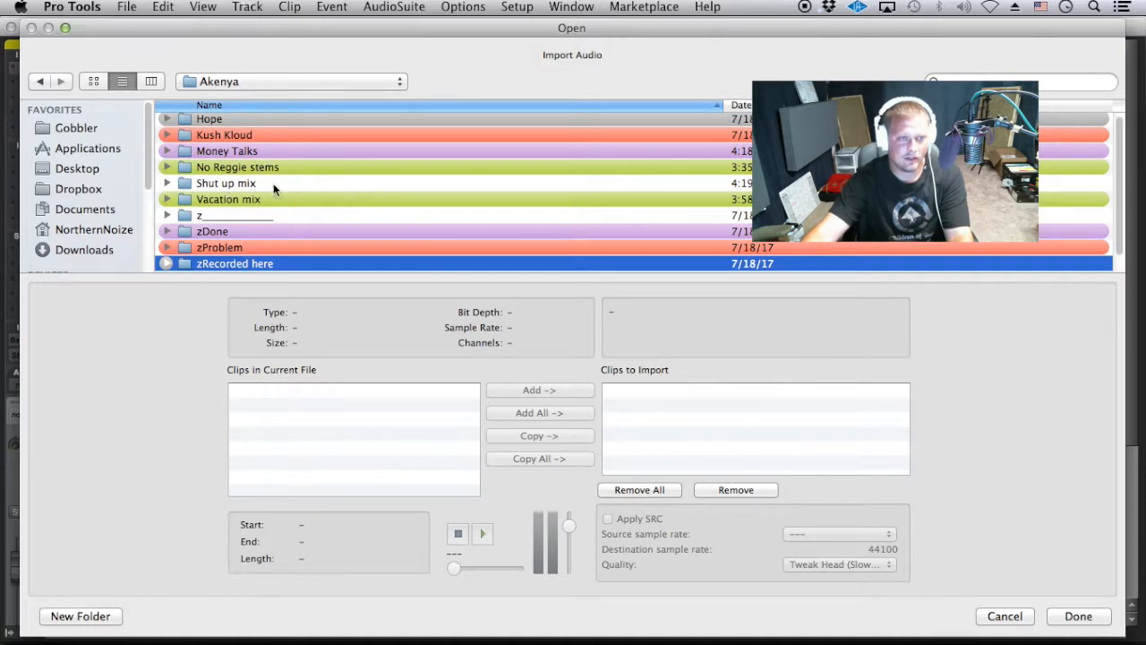
{"action": "scroll", "coordinate": [285, 255], "scroll_direction": "down", "scroll_amount": 1}
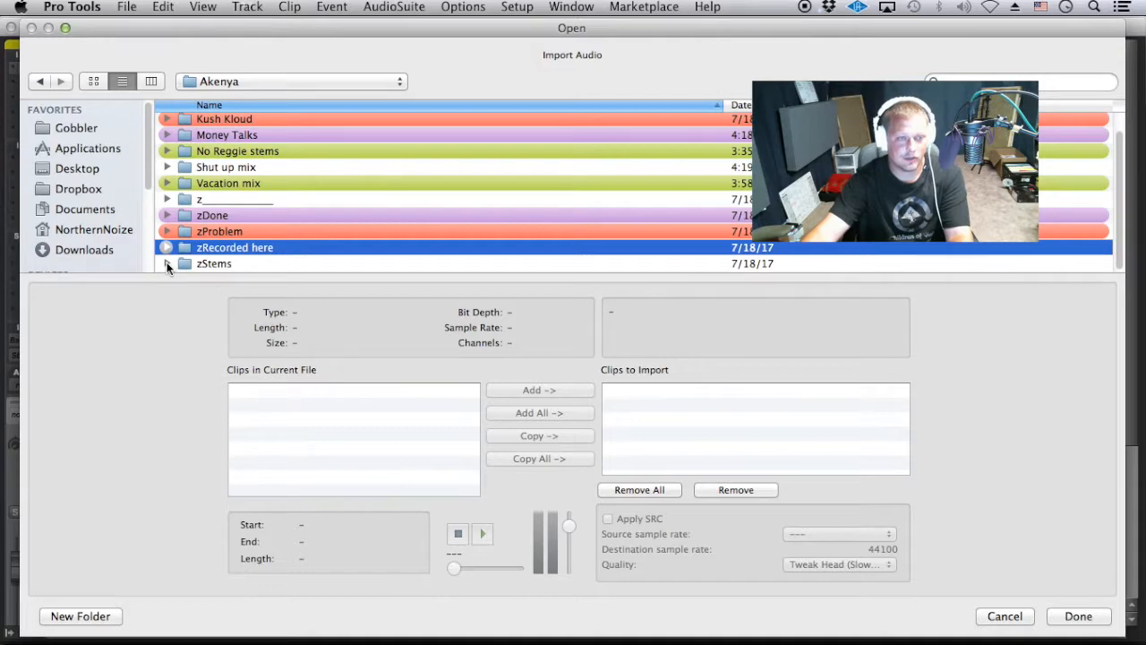
{"action": "scroll", "coordinate": [298, 164], "scroll_direction": "up", "scroll_amount": 1}
- Open the zStems folder within Akenya as the source for the audio import
{"action": "left_click", "coordinate": [302, 81]}
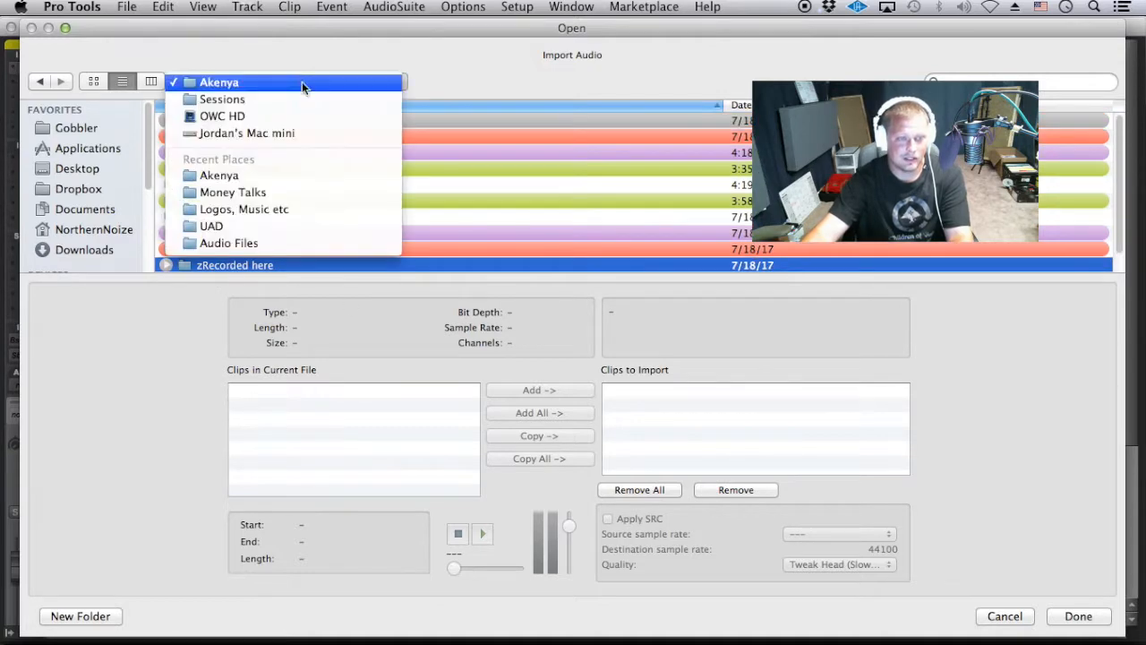
{"action": "left_click", "coordinate": [297, 93]}
{"action": "double_click", "coordinate": [229, 136]}
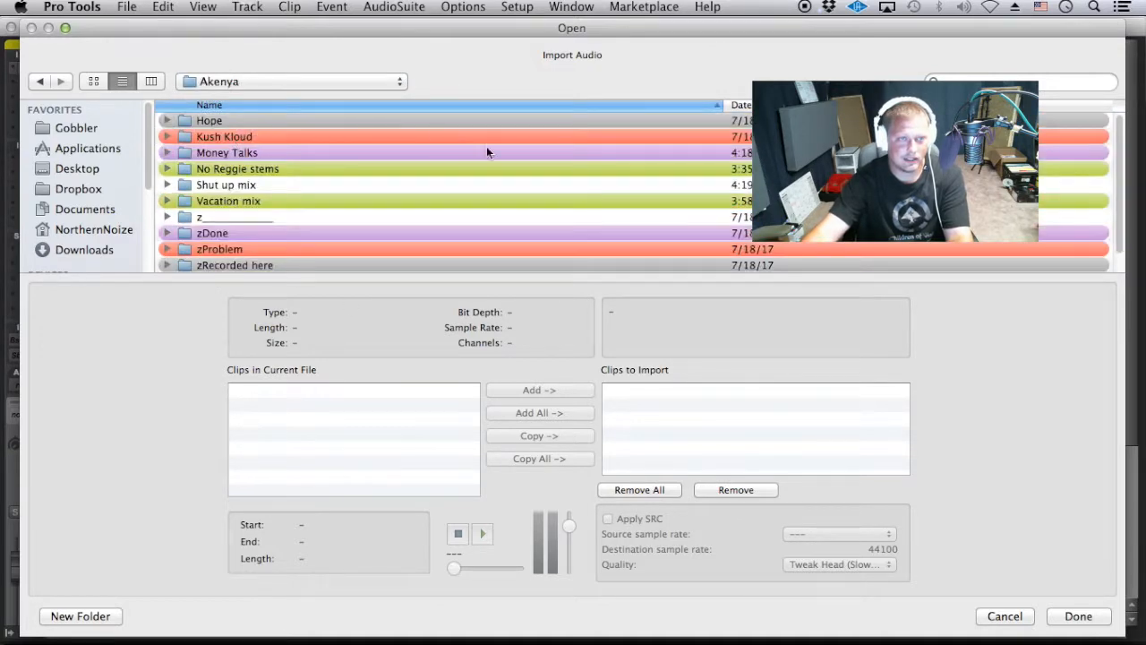
{"action": "scroll", "coordinate": [232, 224], "scroll_direction": "down", "scroll_amount": 1}
{"action": "double_click", "coordinate": [221, 264]}
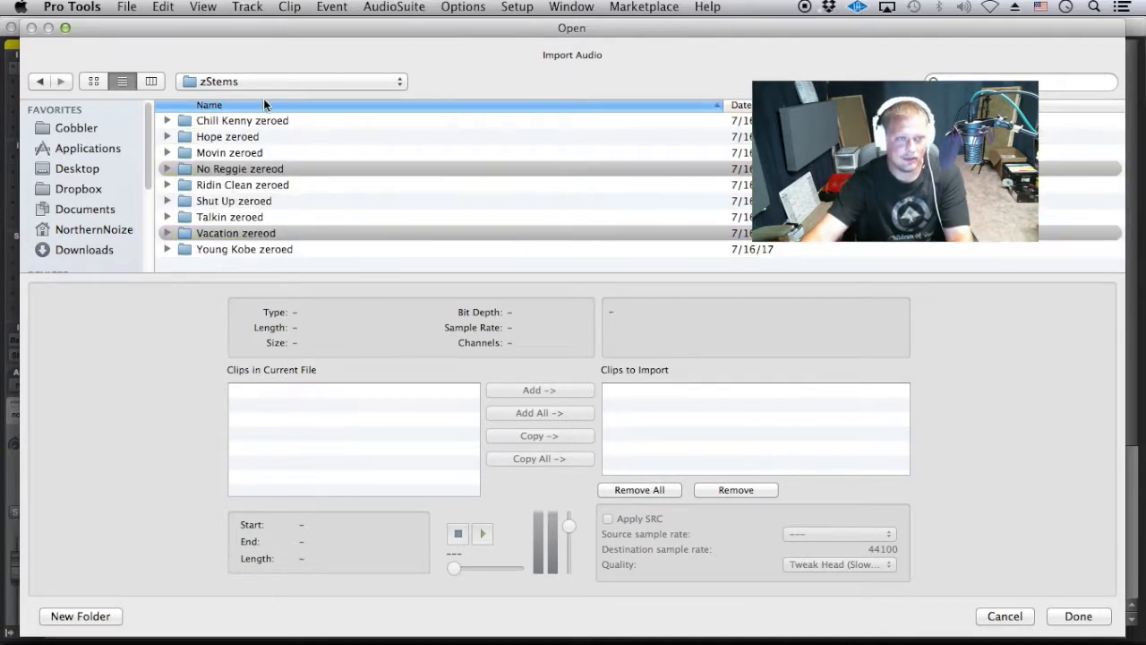
- Open the Shut Up zeroed folder and select all of its stem WAV files
{"action": "mouse_move", "coordinate": [299, 52]}
{"action": "left_mouse_down"}
{"action": "mouse_move", "coordinate": [307, 77]}
{"action": "mouse_move", "coordinate": [312, 13]}
{"action": "mouse_move", "coordinate": [308, 49]}
{"action": "left_mouse_up"}
{"action": "double_click", "coordinate": [266, 200]}
{"action": "scroll", "coordinate": [295, 188], "scroll_direction": "down", "scroll_amount": 2}
{"action": "scroll", "coordinate": [291, 193], "scroll_direction": "up", "scroll_amount": 2}
{"action": "left_click", "coordinate": [298, 120]}
{"action": "scroll", "coordinate": [292, 159], "scroll_direction": "down", "scroll_amount": 3}
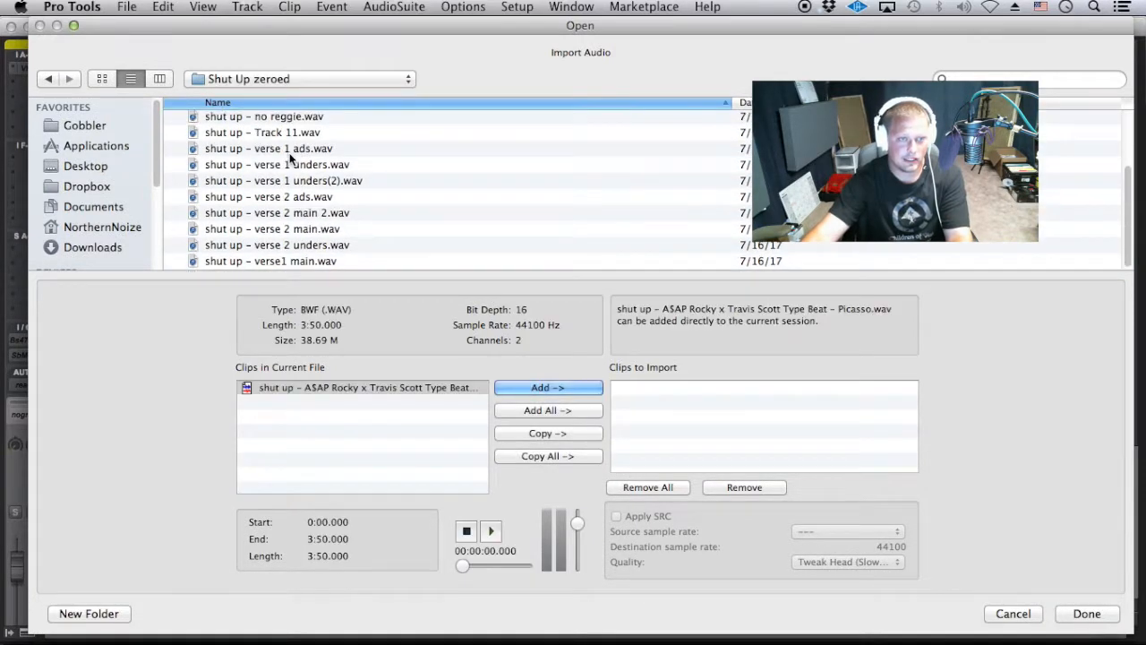
{"action": "left_click", "coordinate": [297, 260], "text": "shift"}
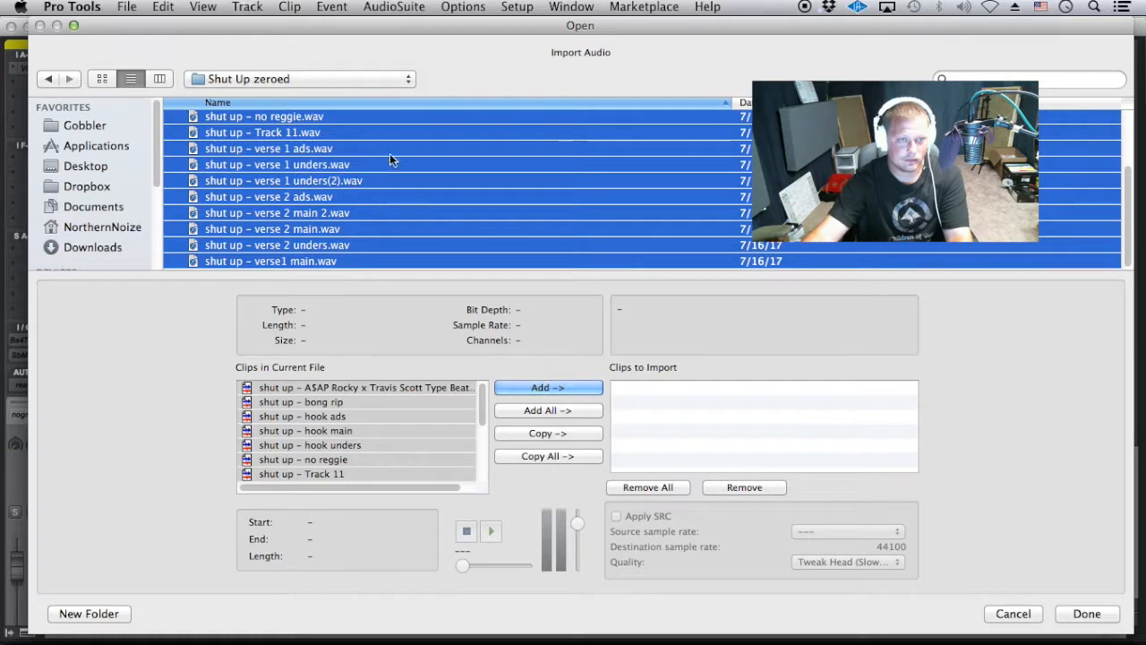
- Add the selected stems to the import list and import them to new tracks at Session Start
{"action": "scroll", "coordinate": [420, 427], "scroll_direction": "down", "scroll_amount": 5}
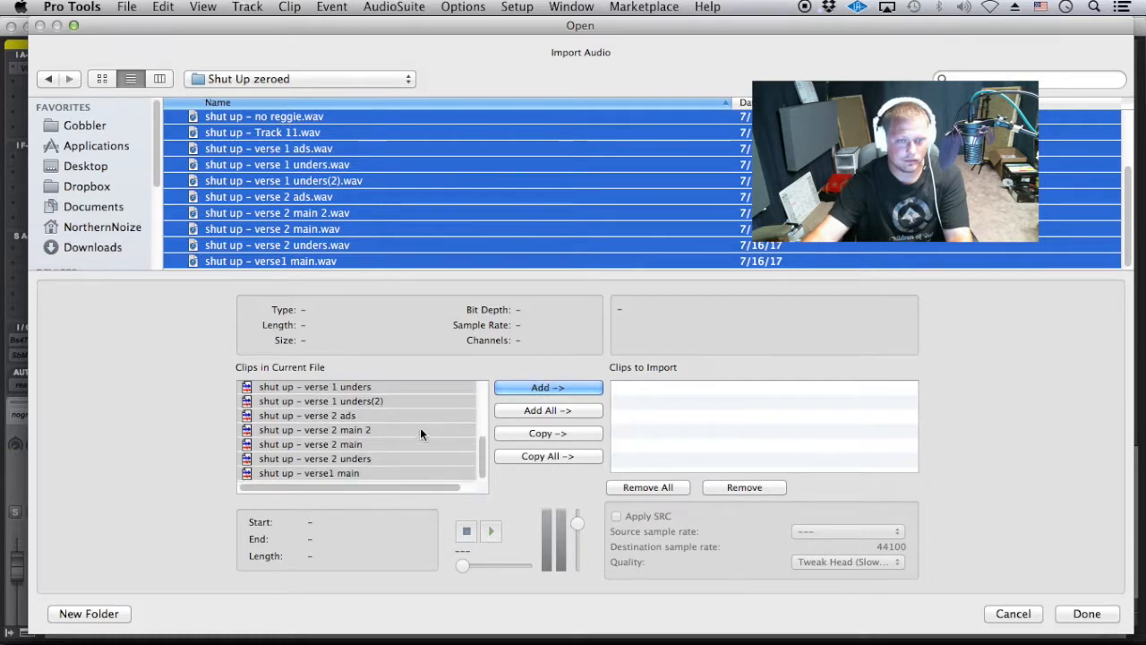
{"action": "left_click", "coordinate": [569, 387]}
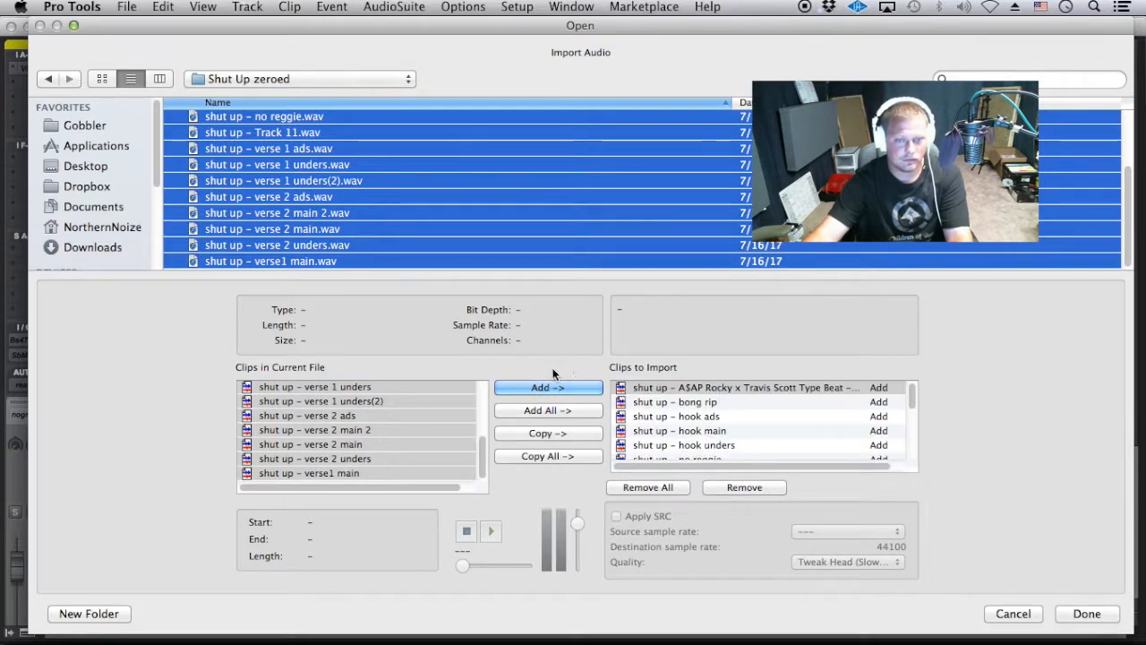
{"action": "left_click", "coordinate": [1086, 614]}
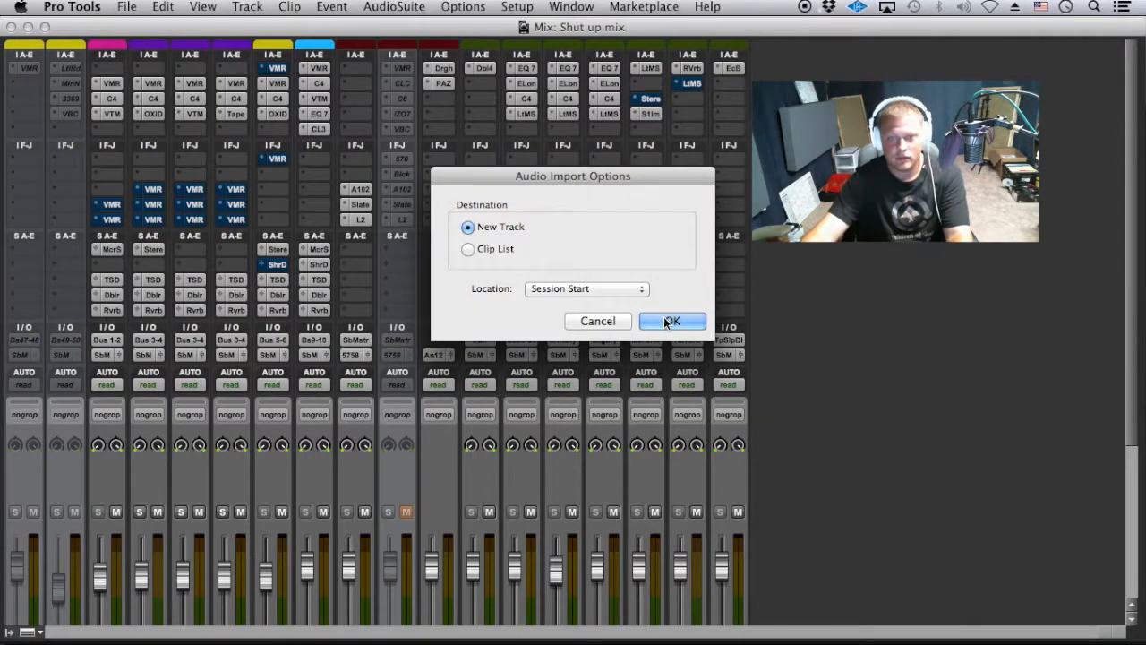
{"action": "left_click", "coordinate": [670, 320]}
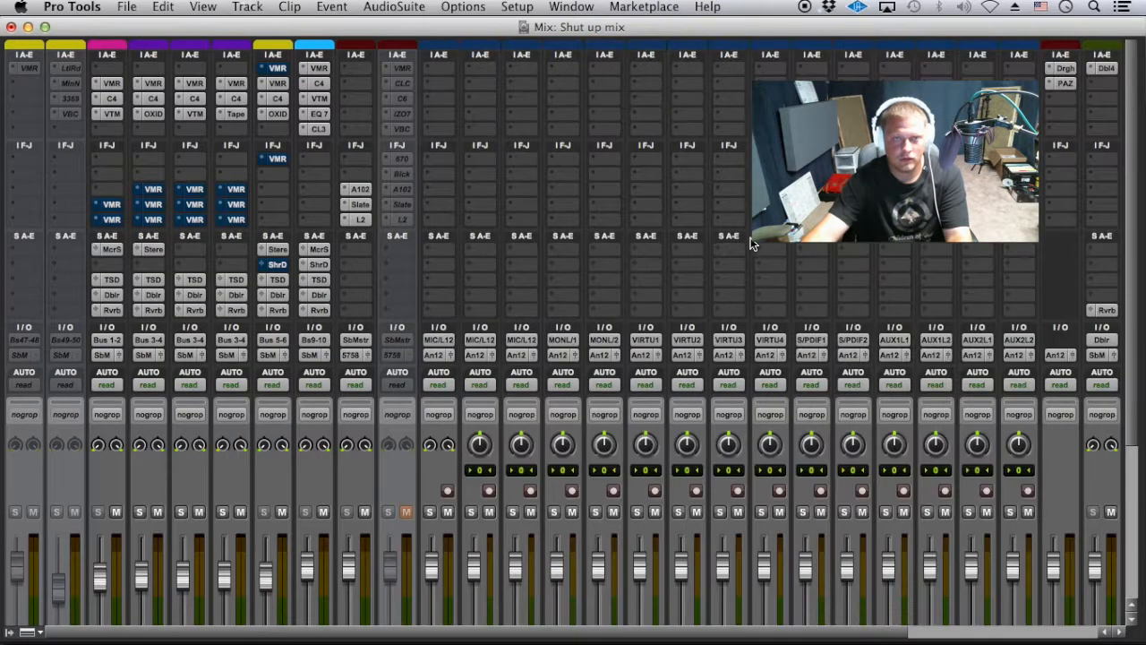
- Move all the newly imported stem tracks between the VSUS and HSUS sub tracks in the mixer
{"action": "scroll", "coordinate": [680, 370], "scroll_direction": "down", "scroll_amount": 5}
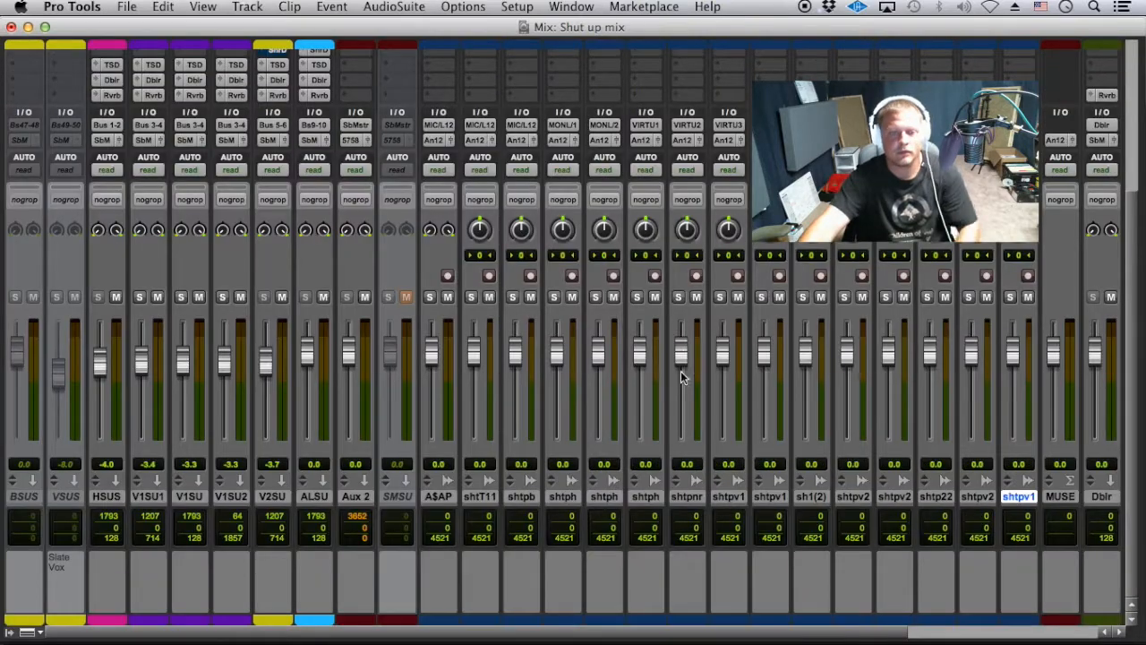
{"action": "left_click", "coordinate": [449, 492], "text": "shift"}
{"action": "left_click_drag", "start_coordinate": [449, 492], "coordinate": [102, 477]}
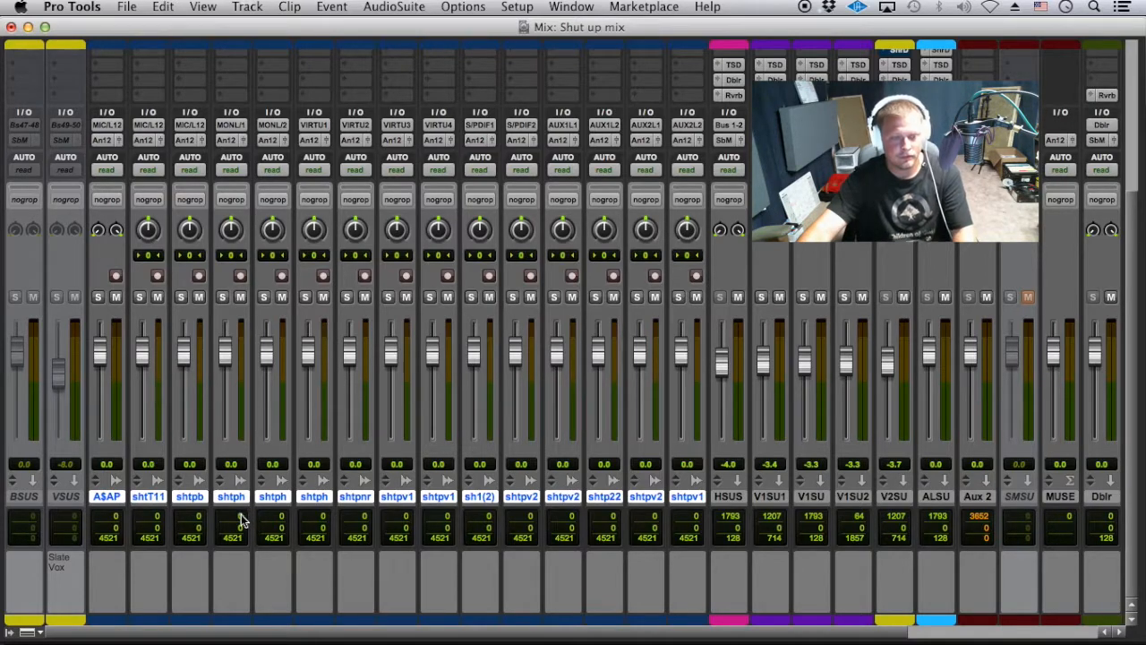
{"action": "key", "text": "super+equal"}
{"action": "key", "text": "super+equal"}
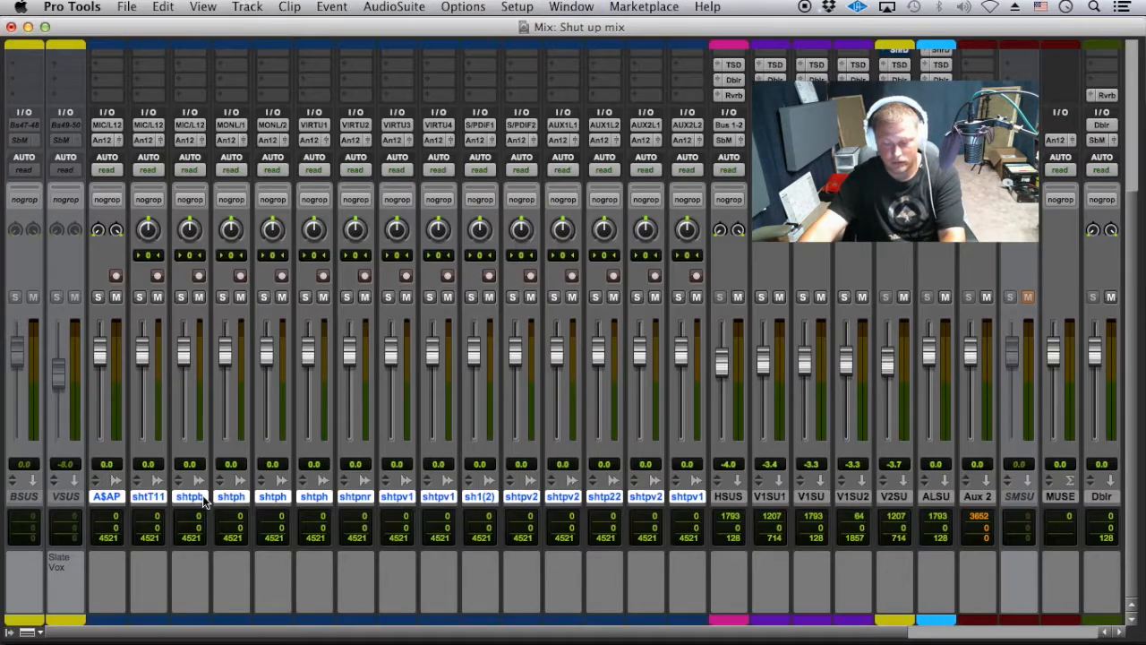
- Rename the "shut up - Track 11" track to "Track 11"
{"action": "double_click", "coordinate": [156, 498]}
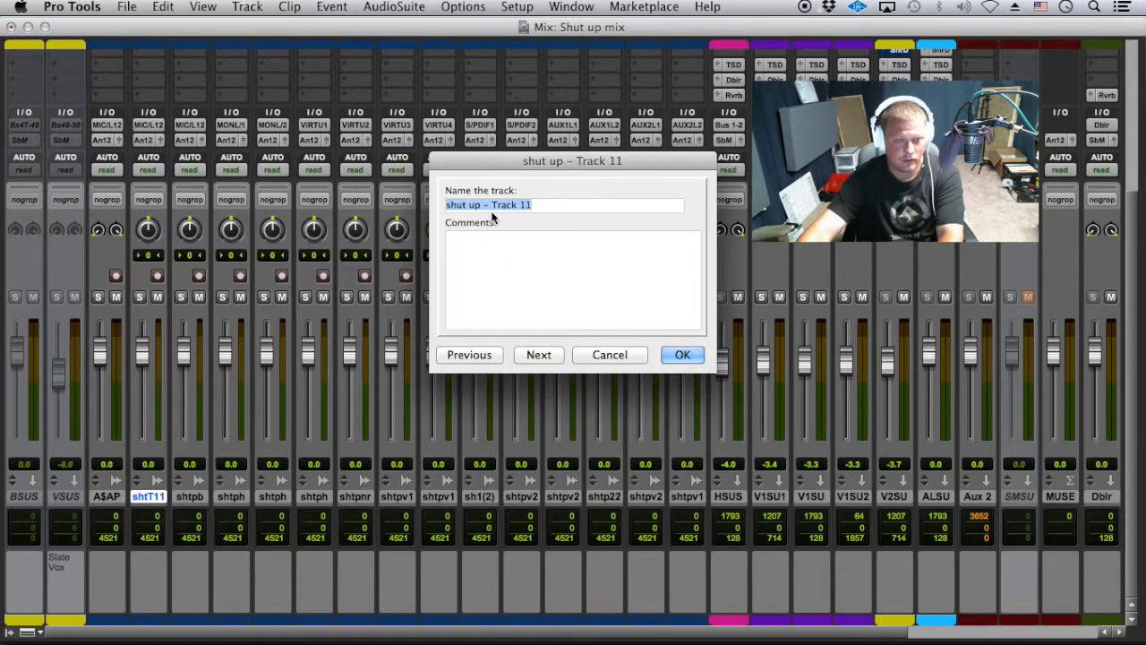
{"action": "left_click", "coordinate": [497, 204]}
{"action": "left_click_drag", "start_coordinate": [494, 204], "coordinate": [445, 205]}
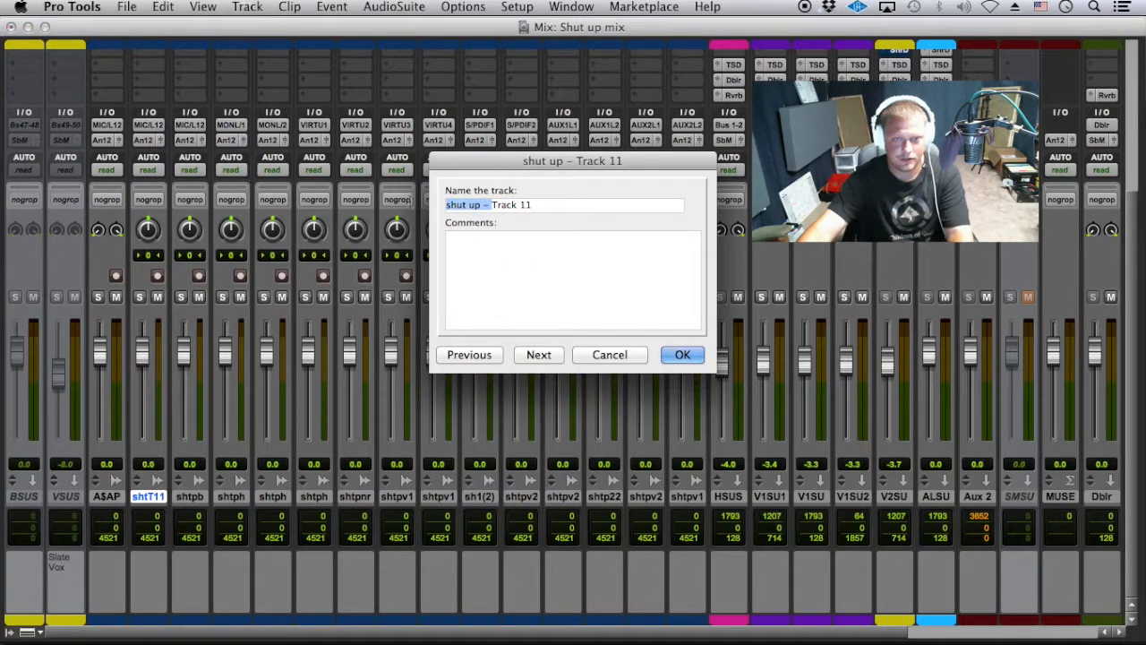
{"action": "key", "text": "BackSpace"}
{"action": "key", "text": "Return"}
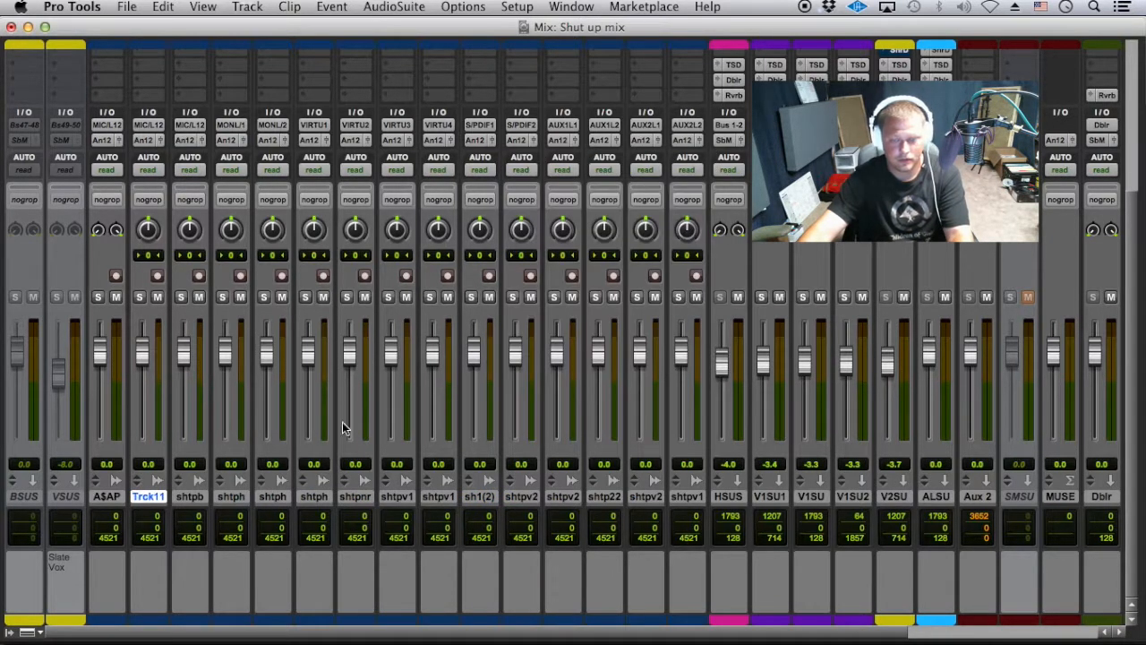
- Rename the "shut up - bong rip" track to "bong rip"
{"action": "double_click", "coordinate": [201, 499]}
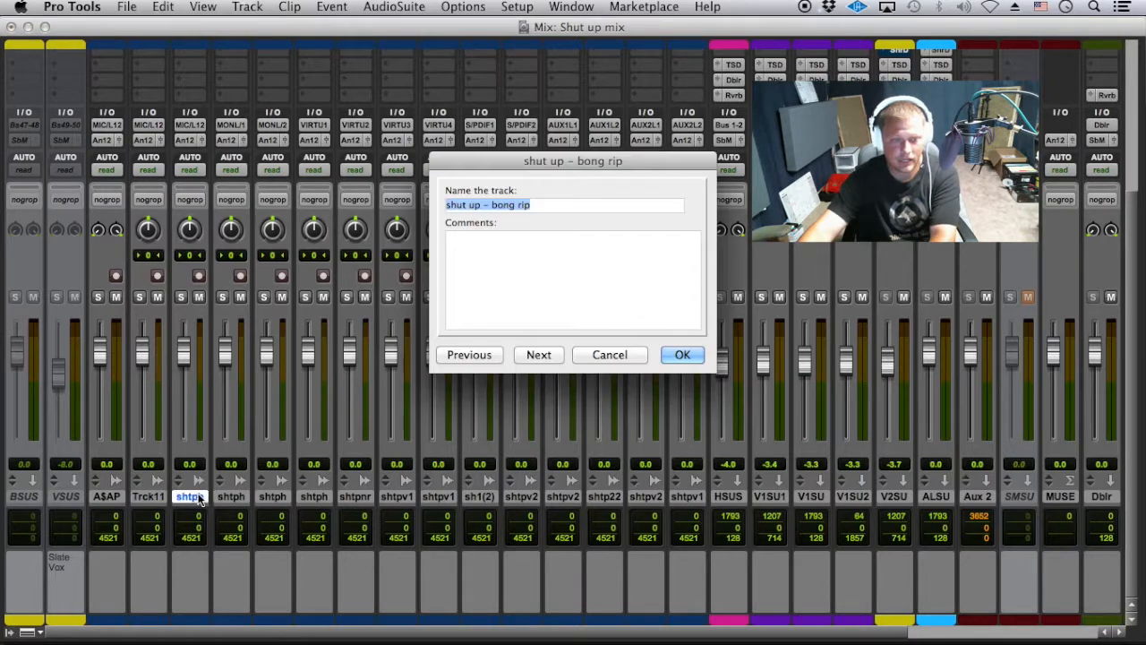
{"action": "left_click", "coordinate": [495, 204]}
{"action": "left_click_drag", "start_coordinate": [495, 204], "coordinate": [384, 184]}
{"action": "key", "text": "BackSpace"}
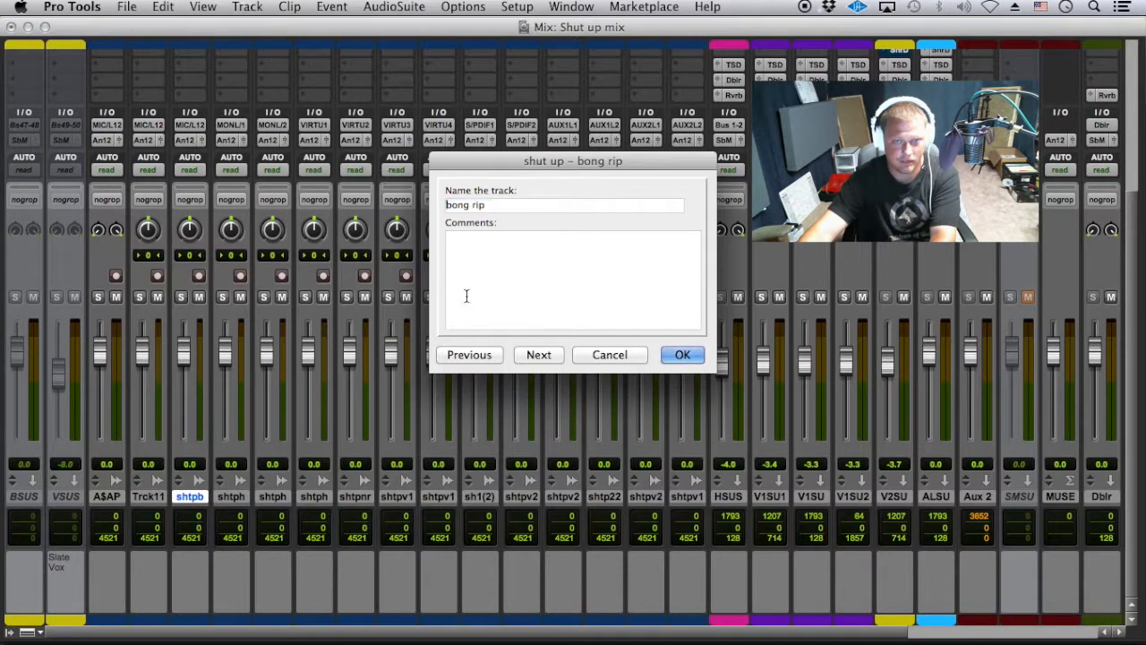
{"action": "left_click", "coordinate": [559, 354]}
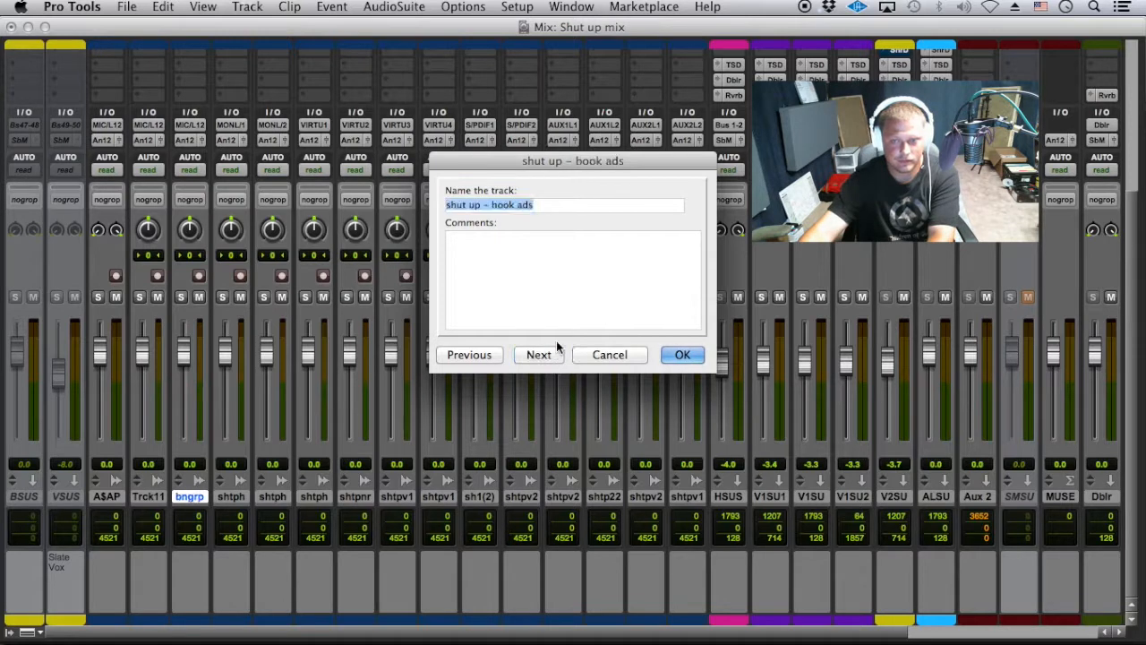
- Remove the "shut up -" prefix from the hook ads and hook main track names
{"action": "left_click", "coordinate": [490, 205]}
{"action": "left_click_drag", "start_coordinate": [491, 204], "coordinate": [358, 202]}
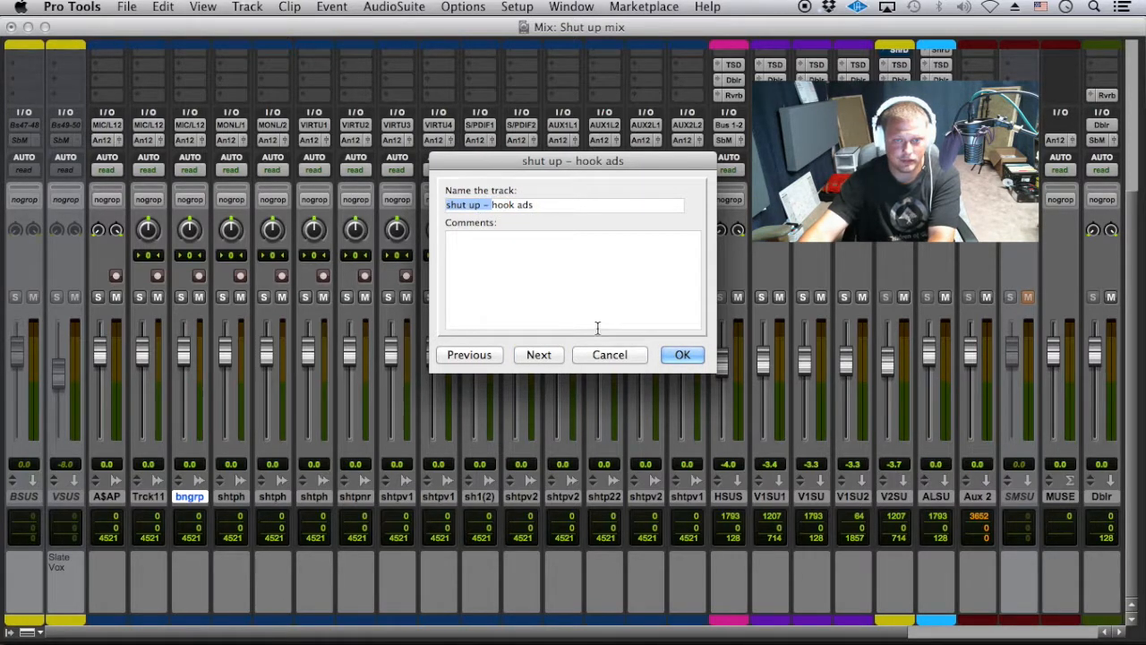
{"action": "key", "text": "BackSpace"}
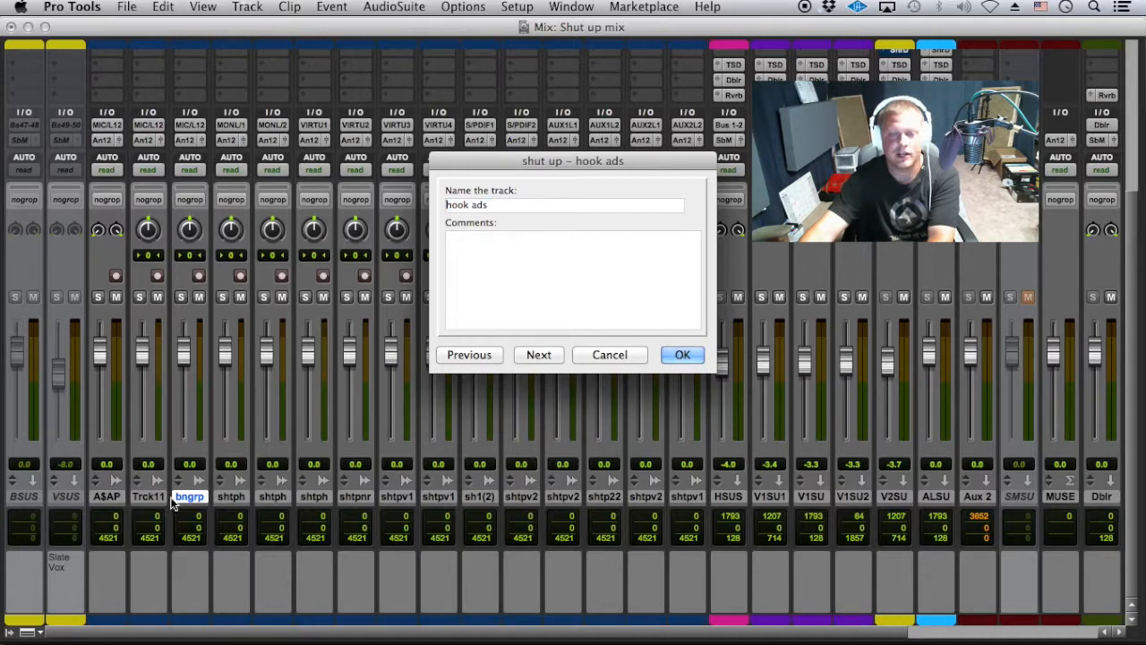
{"action": "left_click", "coordinate": [543, 356]}
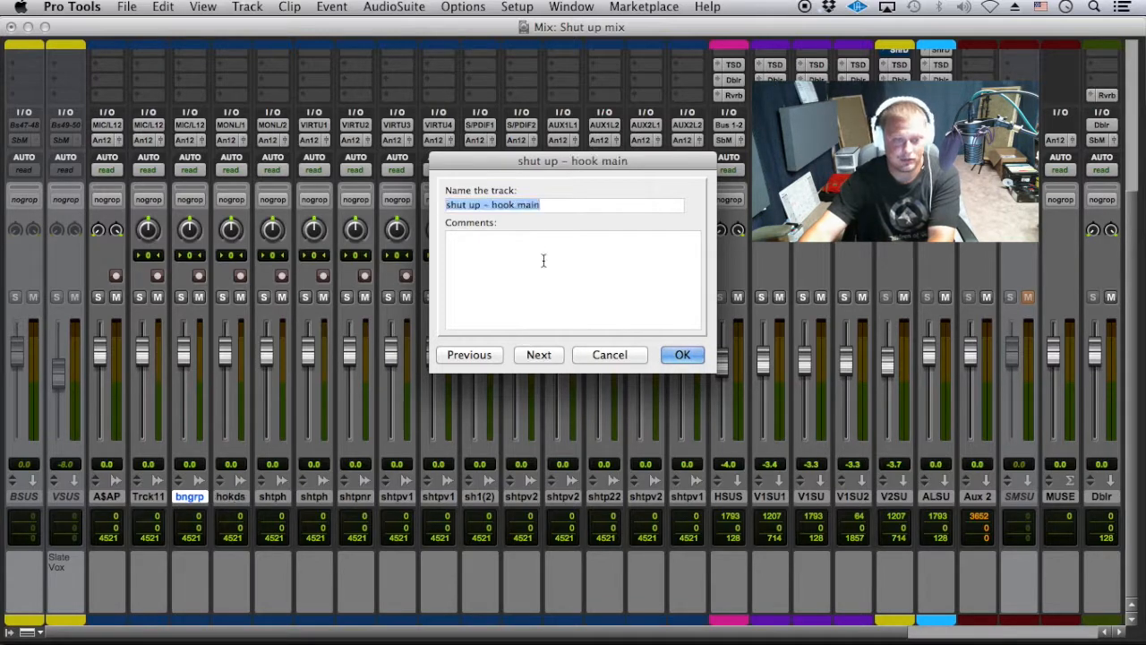
{"action": "left_click", "coordinate": [486, 204]}
{"action": "left_click_drag", "start_coordinate": [492, 204], "coordinate": [409, 205]}
{"action": "key", "text": "BackSpace"}
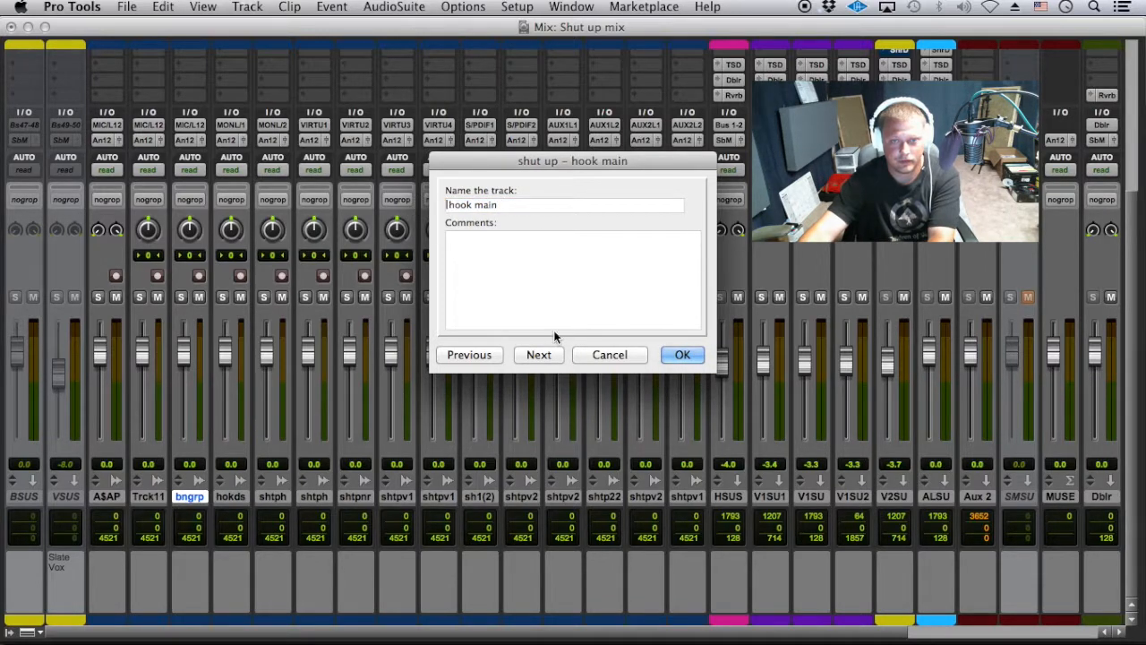
{"action": "left_click", "coordinate": [670, 355]}
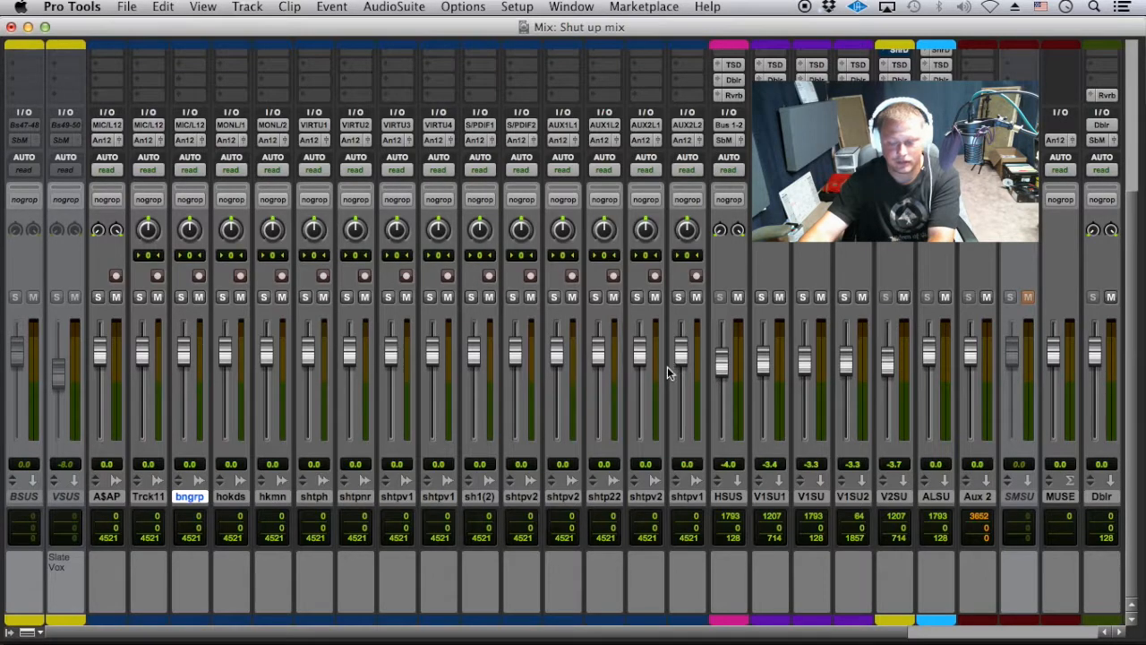
- Switch to the Edit window and reduce the height of all tracks
{"action": "key", "text": "super+equal"}
{"action": "scroll", "coordinate": [537, 430], "scroll_direction": "up", "scroll_amount": 10}
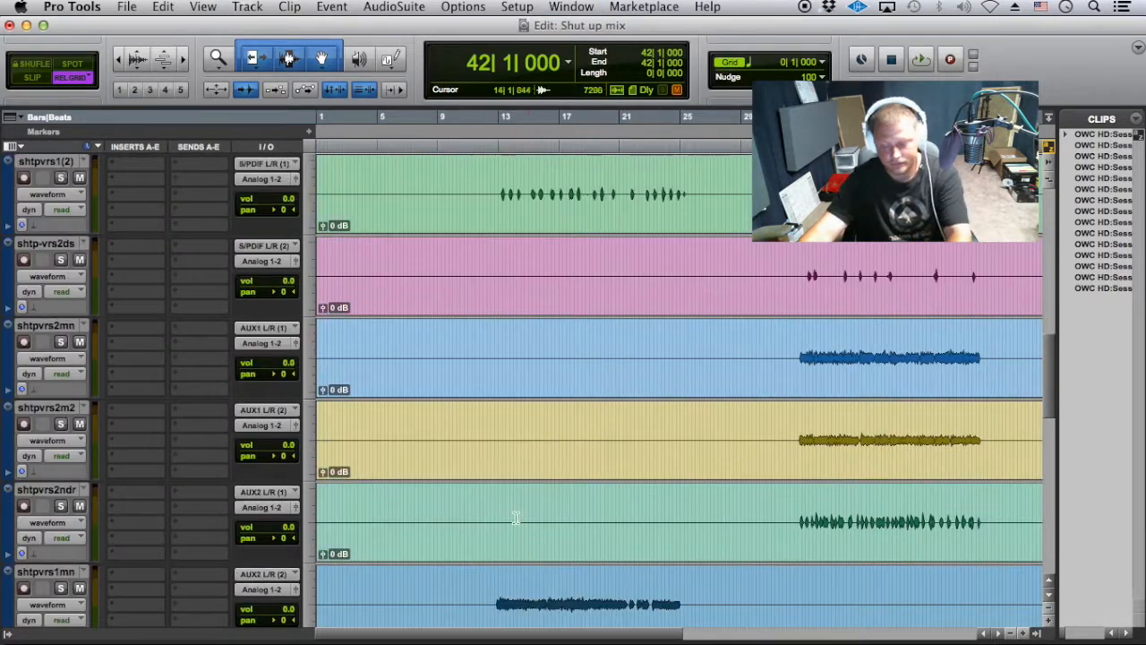
{"action": "scroll", "coordinate": [513, 516], "scroll_direction": "up", "scroll_amount": 8}
{"action": "left_click_drag", "start_coordinate": [82, 235], "coordinate": [80, 188]}
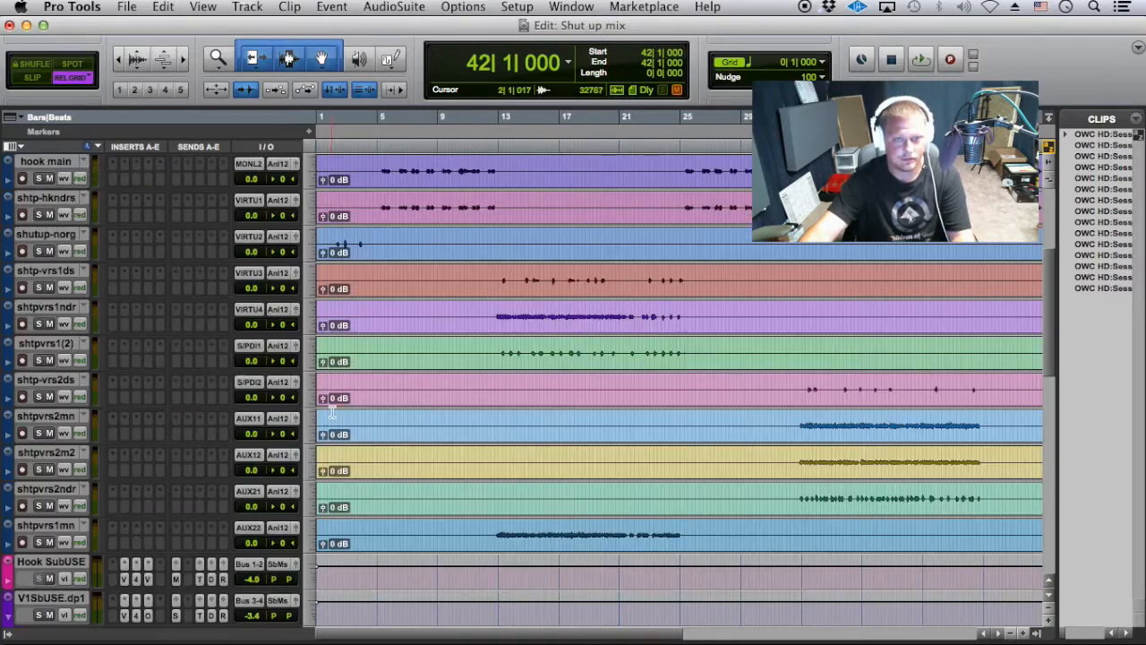
- Move the shutup-norg track directly above hook ads, beneath bong rip
{"action": "scroll", "coordinate": [333, 412], "scroll_direction": "up", "scroll_amount": 3}
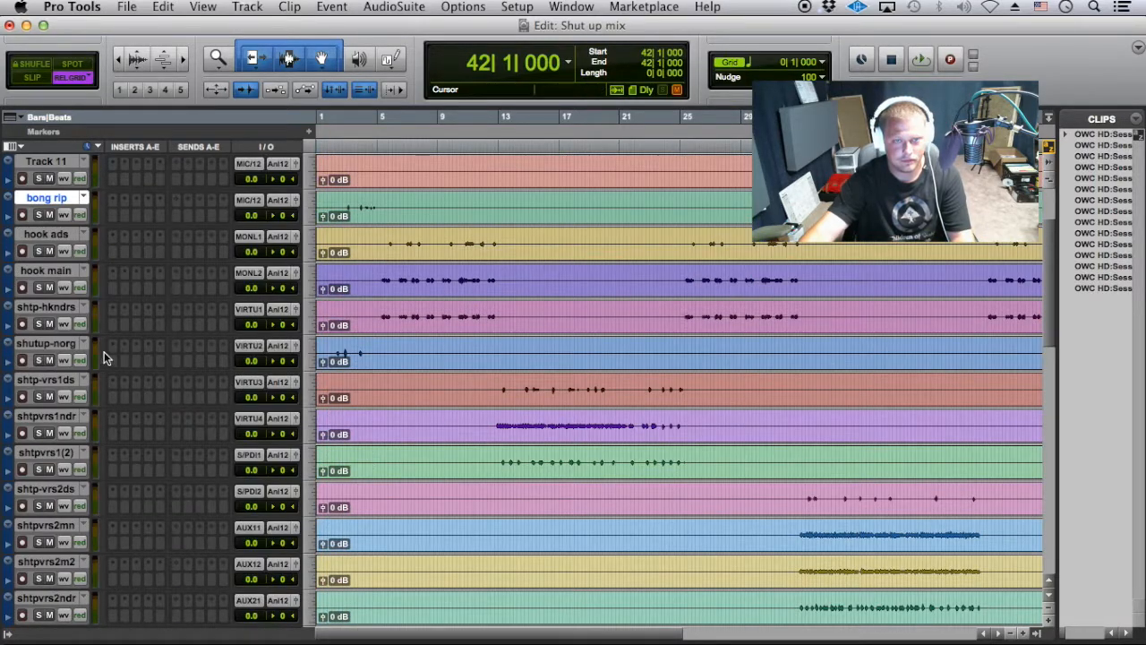
{"action": "left_click_drag", "start_coordinate": [62, 347], "coordinate": [85, 231]}
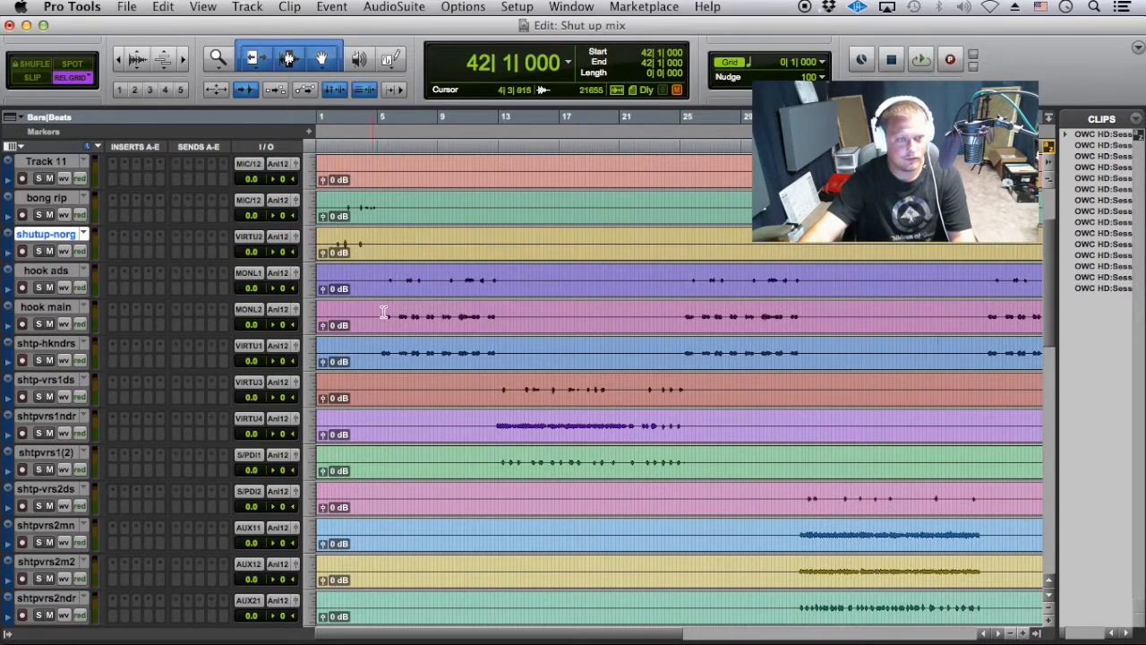
- Enlarge the waveform display across the full song and delete the Track 11 track
{"action": "scroll", "coordinate": [421, 361], "scroll_direction": "up", "scroll_amount": 3}
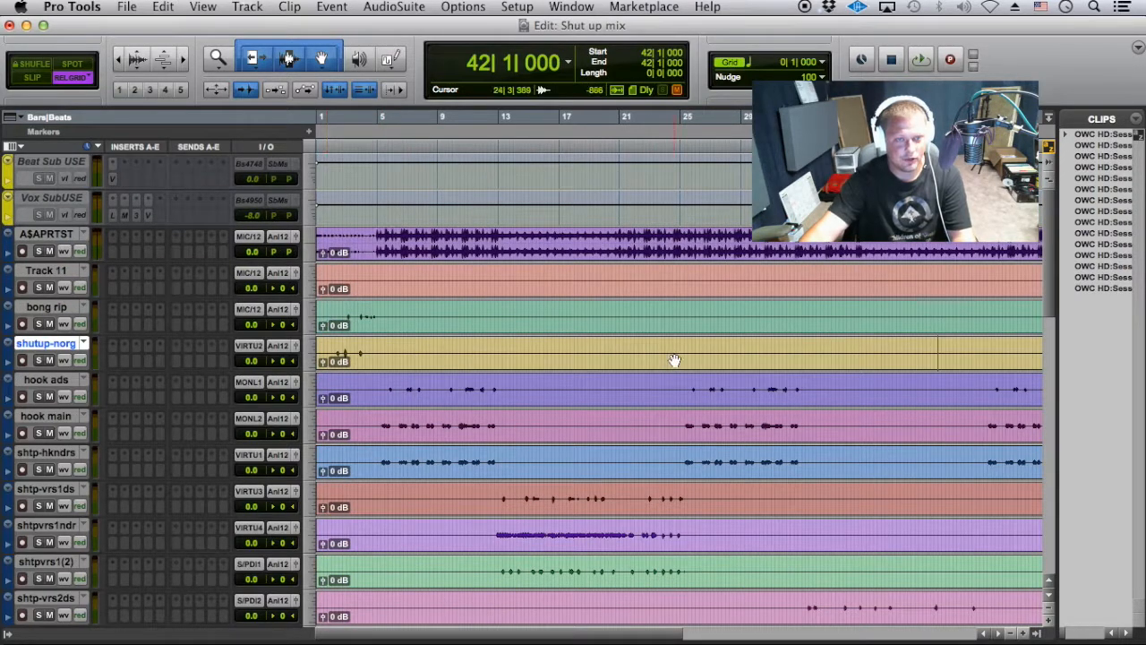
{"action": "key", "text": "r"}
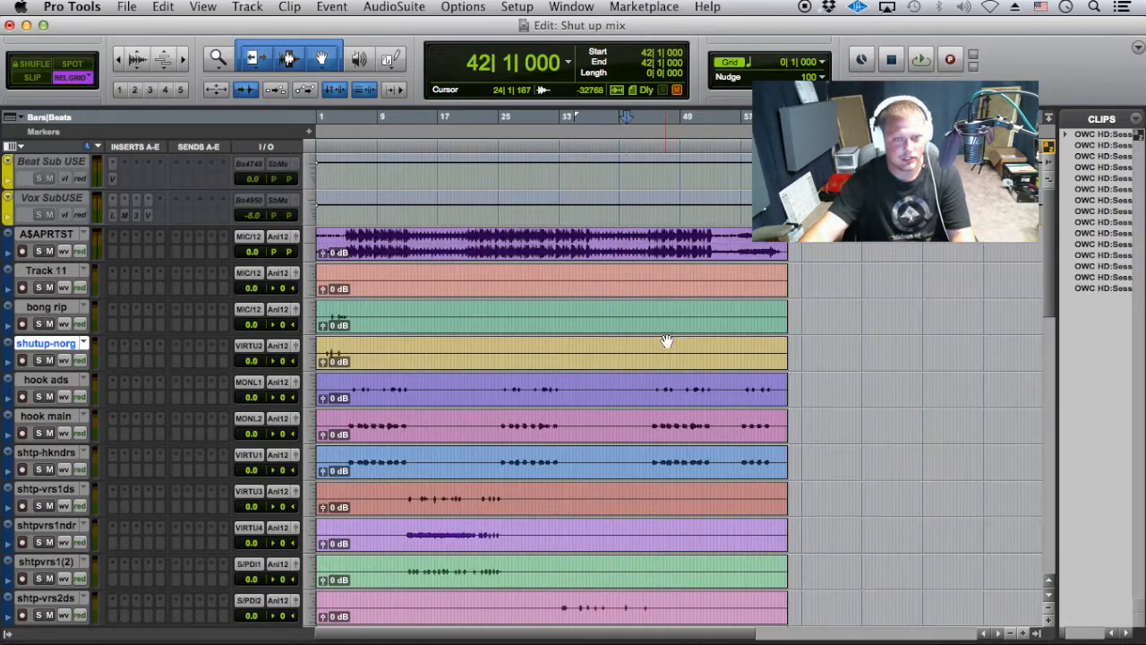
{"action": "left_click", "coordinate": [142, 56]}
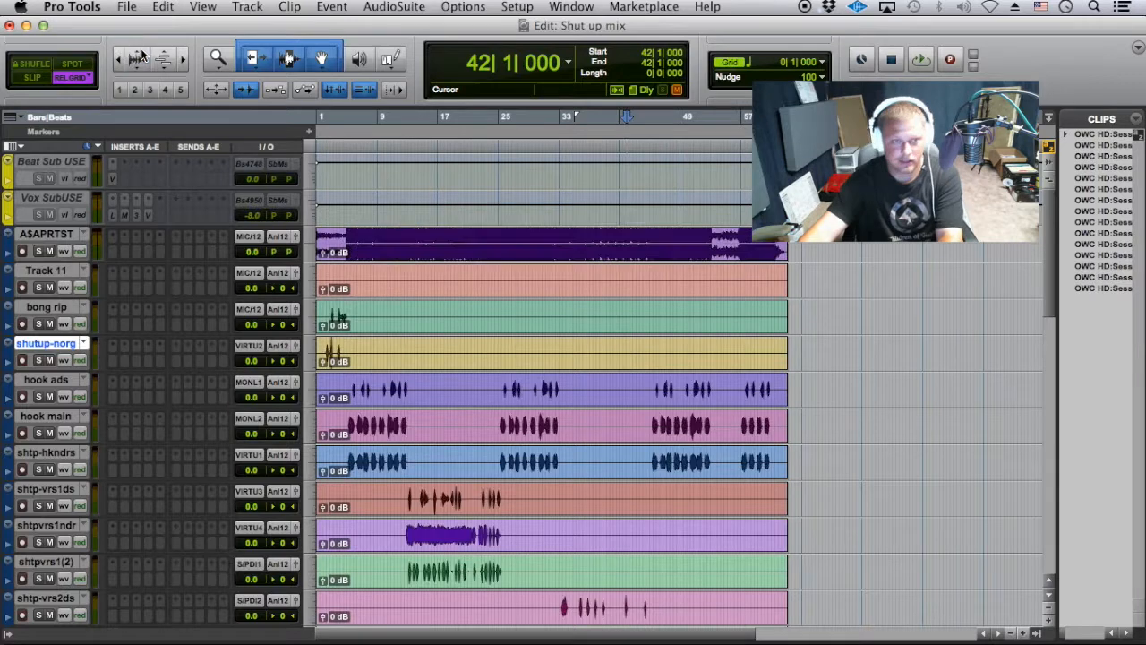
{"action": "right_click", "coordinate": [59, 273]}
{"action": "left_click", "coordinate": [100, 285]}
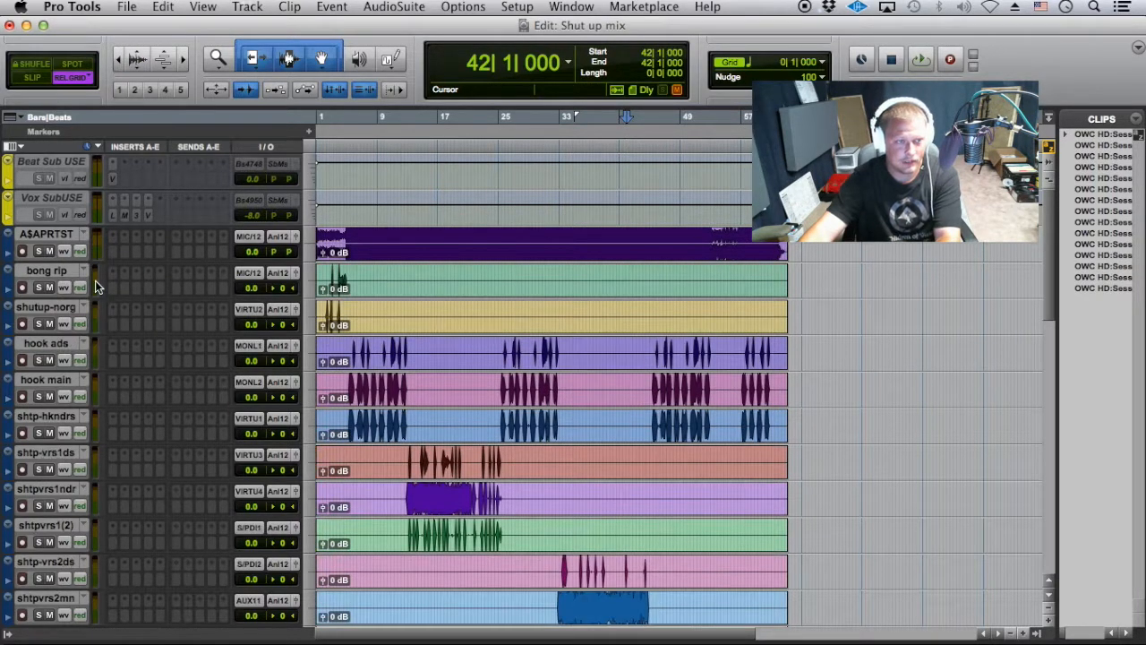
- Reorder the hook, verse 1 and verse 2 tracks so each group runs main, unders, ads from top to bottom
{"action": "left_click", "coordinate": [60, 348]}
{"action": "left_click_drag", "start_coordinate": [60, 347], "coordinate": [59, 441]}
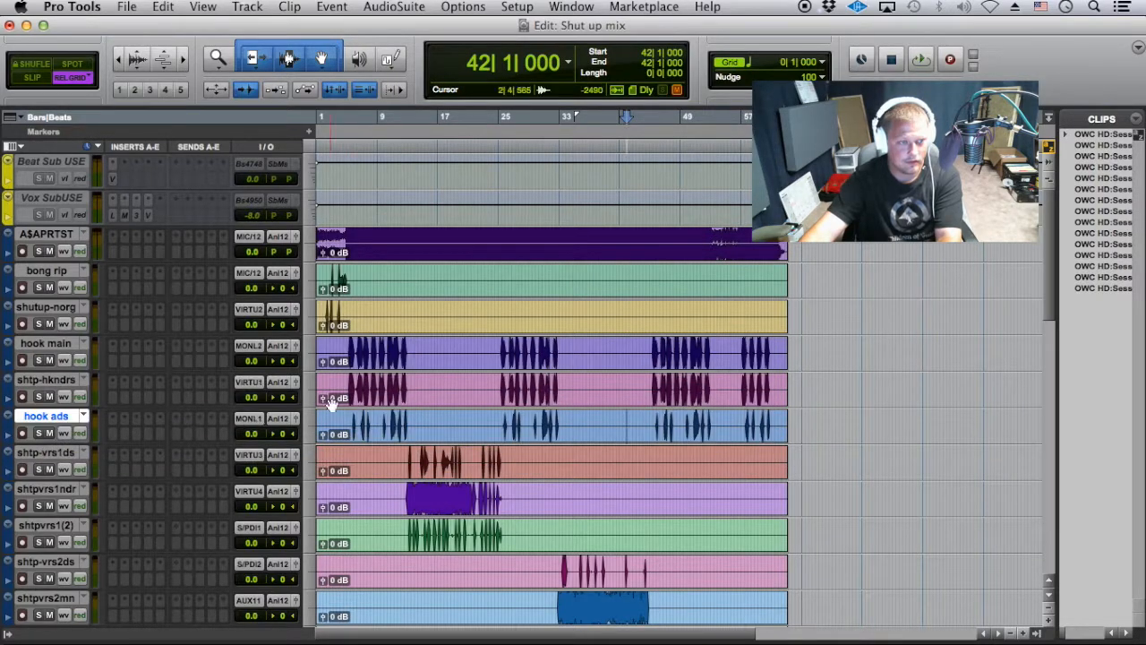
{"action": "scroll", "coordinate": [379, 438], "scroll_direction": "down", "scroll_amount": 1}
{"action": "left_click_drag", "start_coordinate": [37, 416], "coordinate": [51, 525]}
{"action": "scroll", "coordinate": [511, 521], "scroll_direction": "down", "scroll_amount": 3}
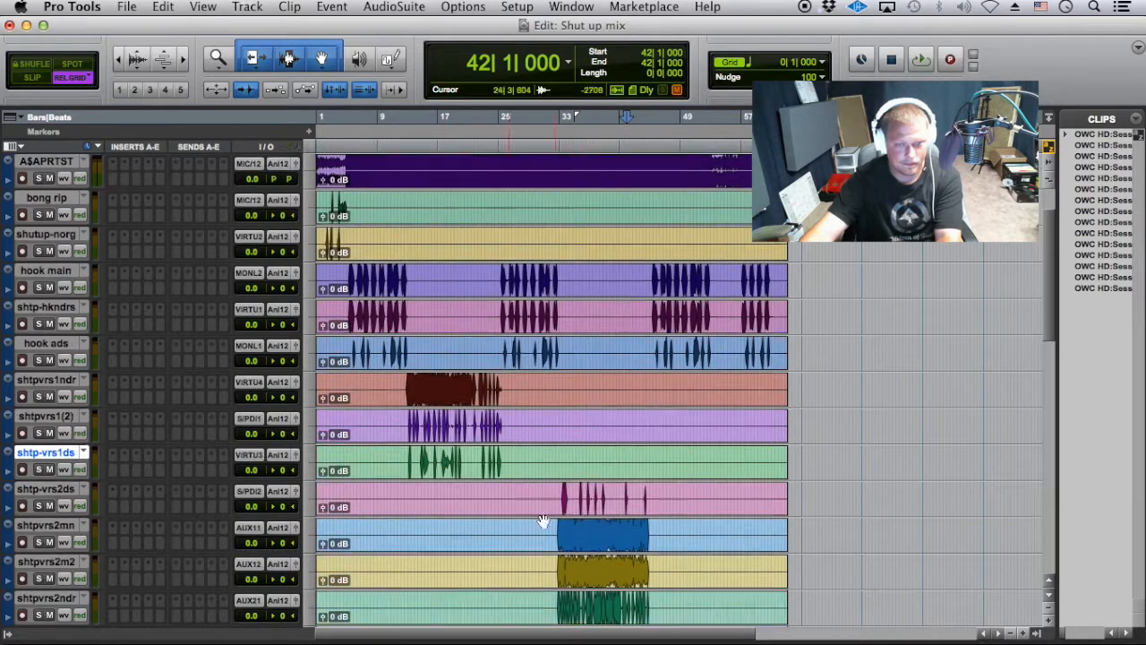
{"action": "left_click_drag", "start_coordinate": [44, 415], "coordinate": [101, 309]}
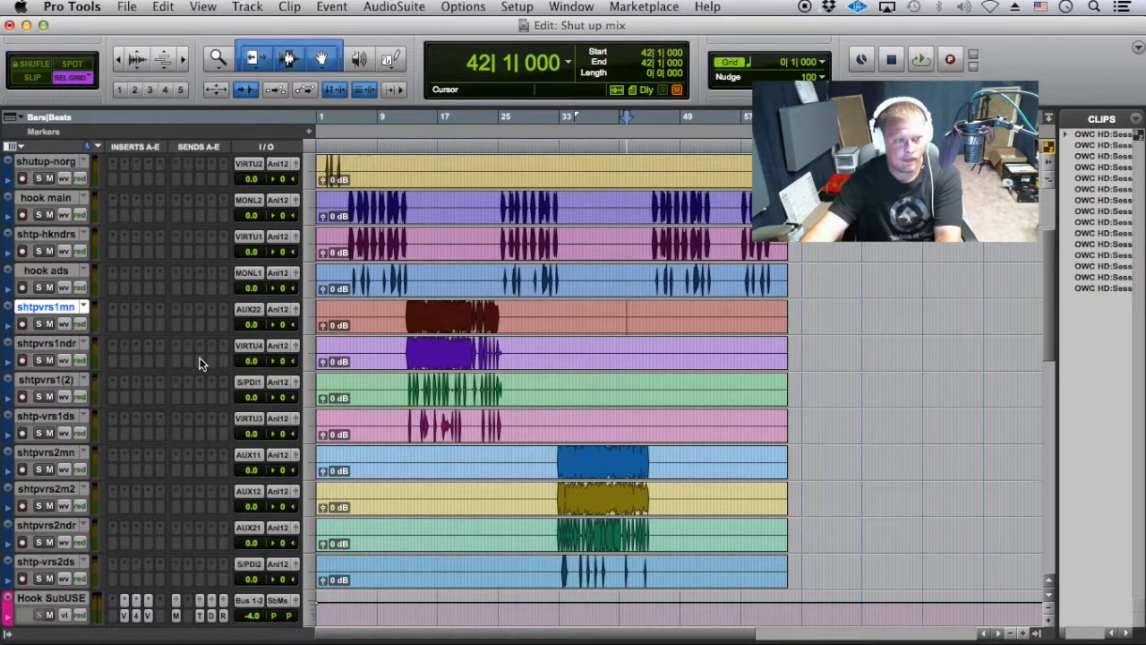
- Colour the tracks from shutup-norg through hook ads dark yellow using the color palette
{"action": "left_click", "coordinate": [53, 269]}
{"action": "scroll", "coordinate": [54, 269], "scroll_direction": "up", "scroll_amount": 2}
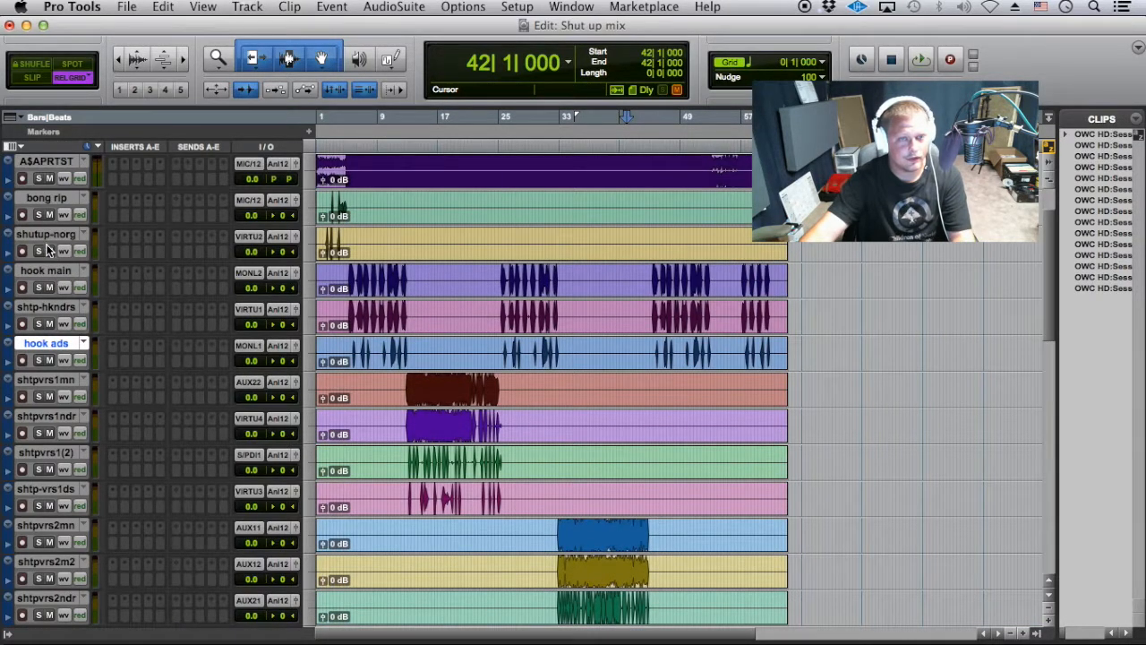
{"action": "left_click", "coordinate": [46, 236], "text": "shift"}
{"action": "double_click", "coordinate": [10, 244]}
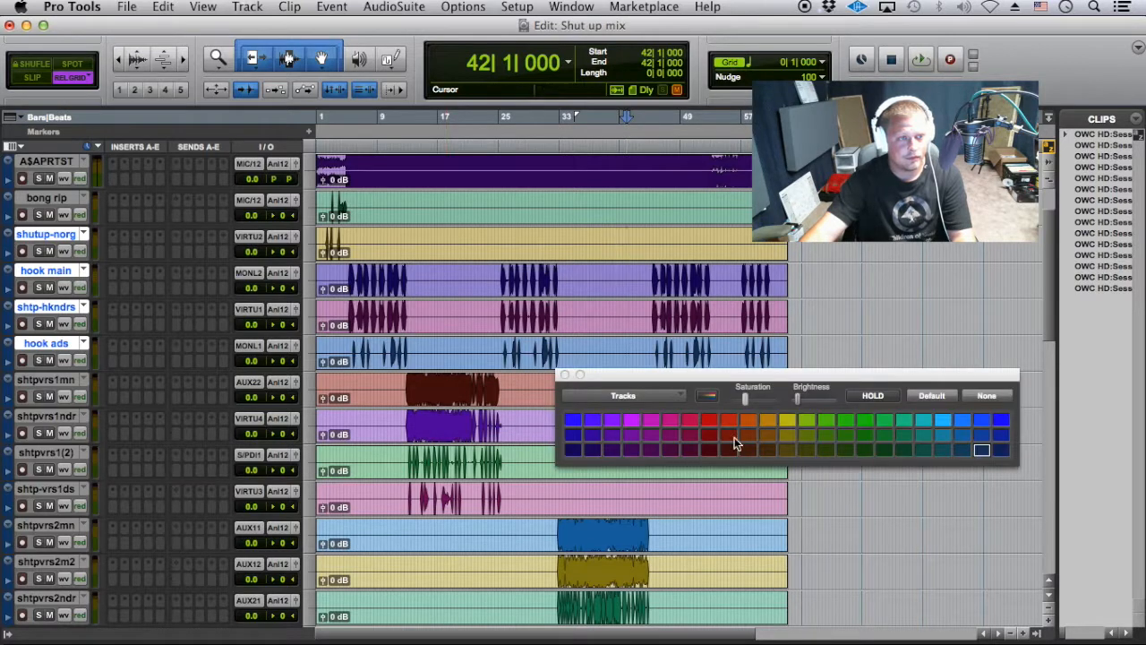
{"action": "left_click", "coordinate": [779, 428]}
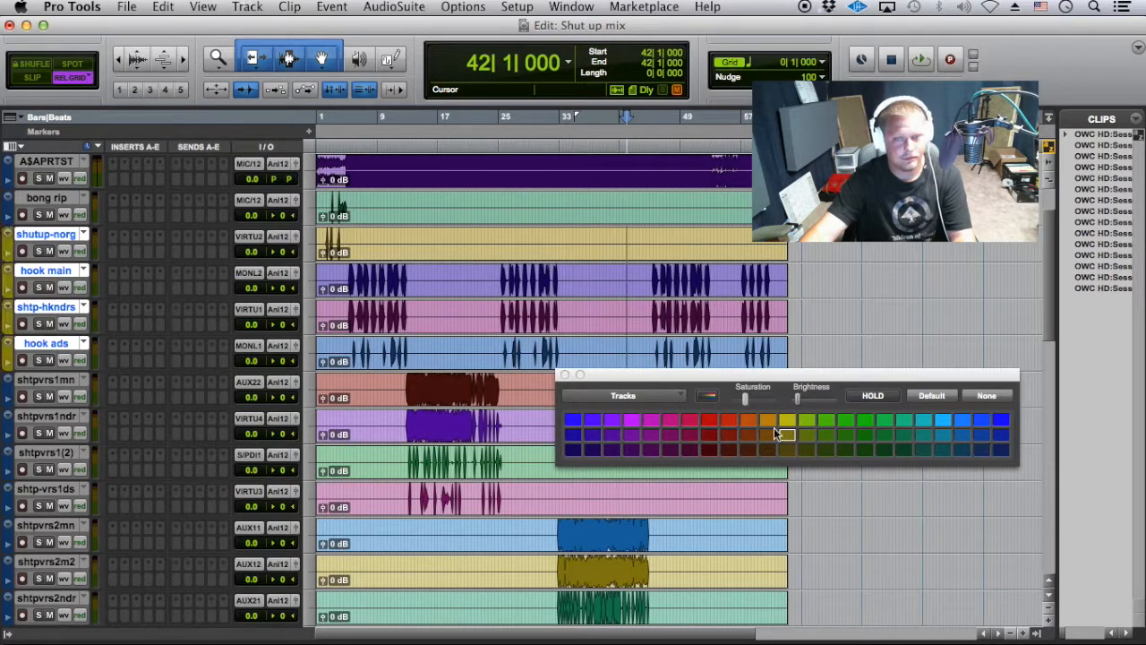
- Colour the bong rip and shutup-norg tracks turquoise
{"action": "left_click", "coordinate": [59, 199]}
{"action": "left_click", "coordinate": [46, 235], "text": "shift"}
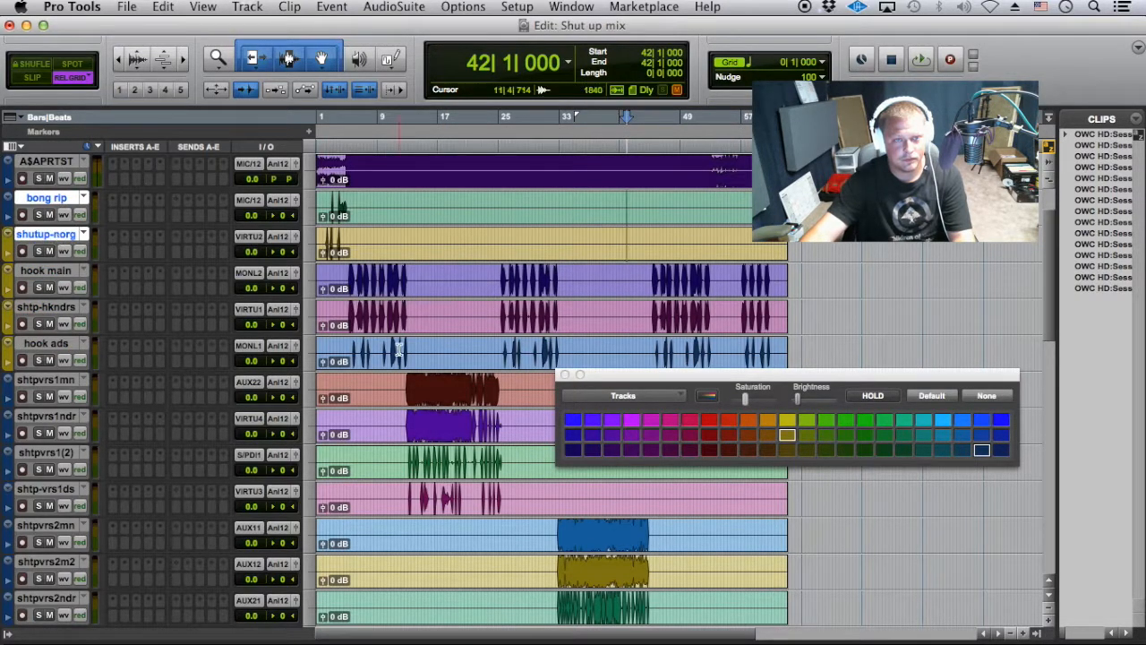
{"action": "left_click", "coordinate": [931, 418]}
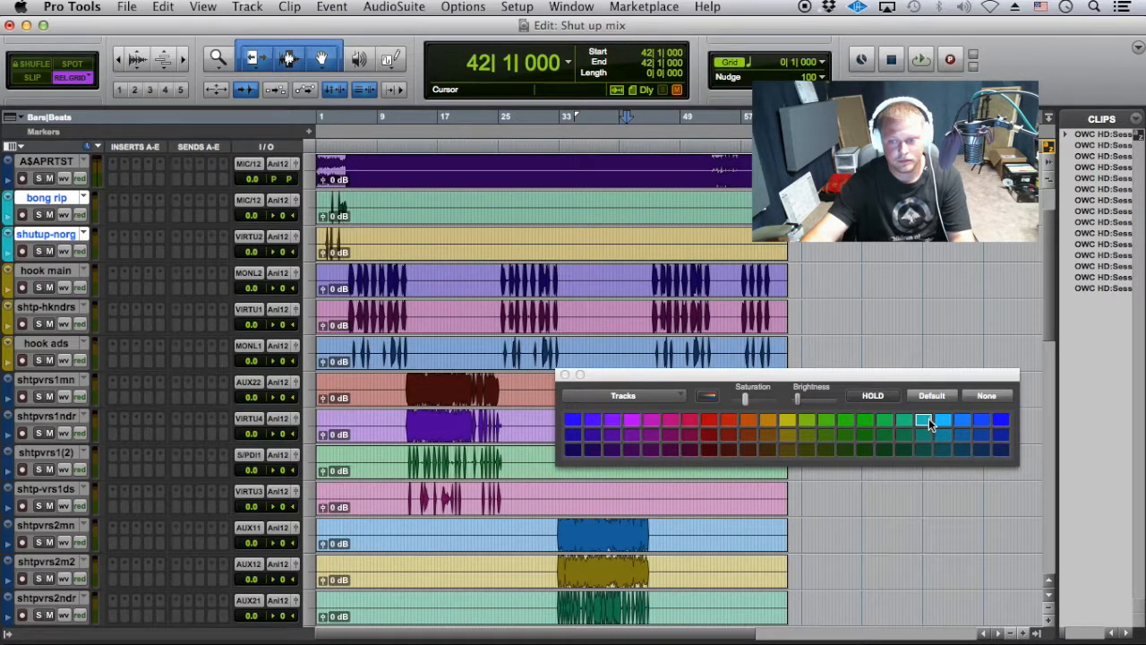
- Colour the four verse 1 tracks from shtpvrs1mn through shtp-vrs1ds purple
{"action": "left_click", "coordinate": [32, 381]}
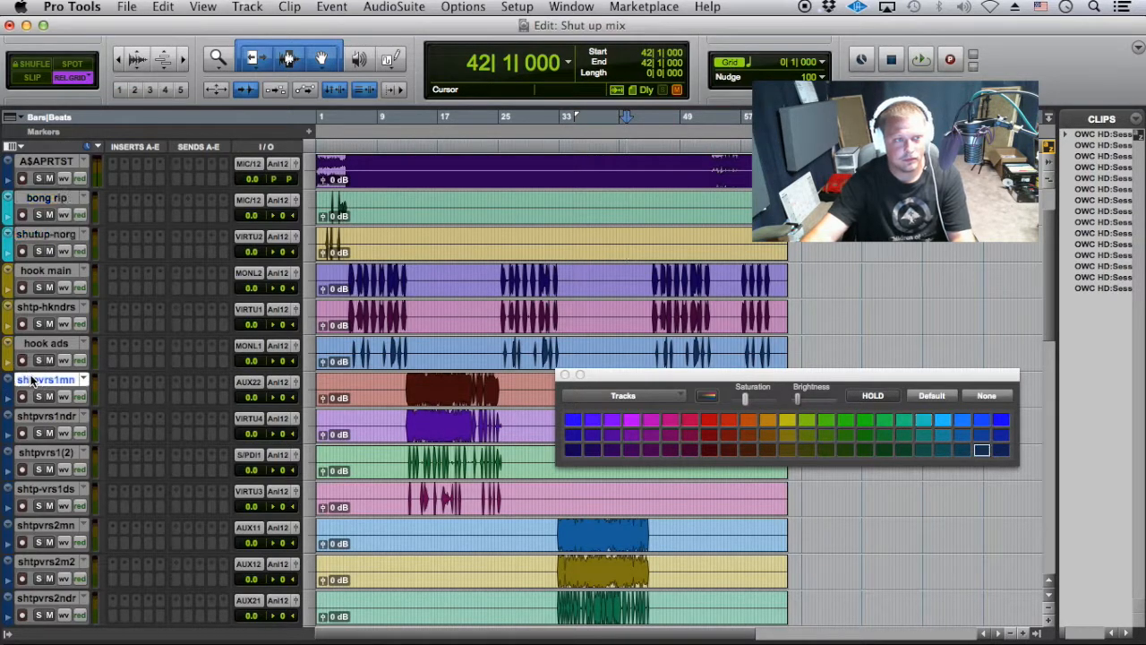
{"action": "left_click", "coordinate": [45, 489], "text": "shift"}
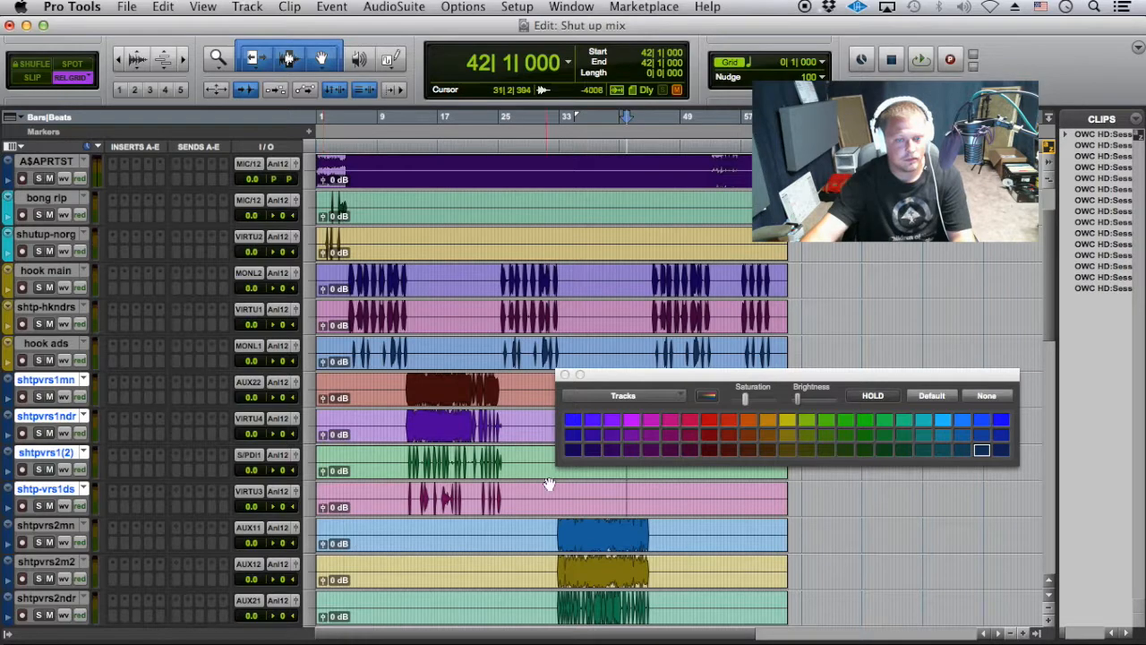
{"action": "left_click", "coordinate": [632, 436]}
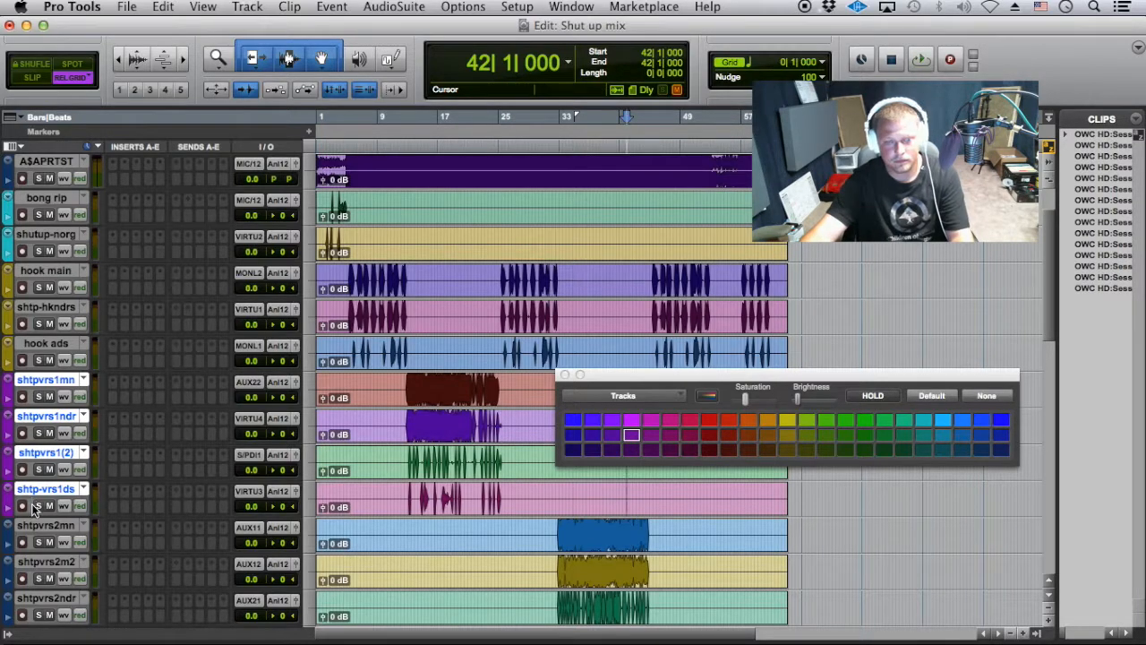
- Colour the four verse 2 tracks from shtpvrs2mn through shtp-vrs2ds bright blue and close the color palette
{"action": "left_click", "coordinate": [29, 532]}
{"action": "scroll", "coordinate": [36, 532], "scroll_direction": "down", "scroll_amount": 3}
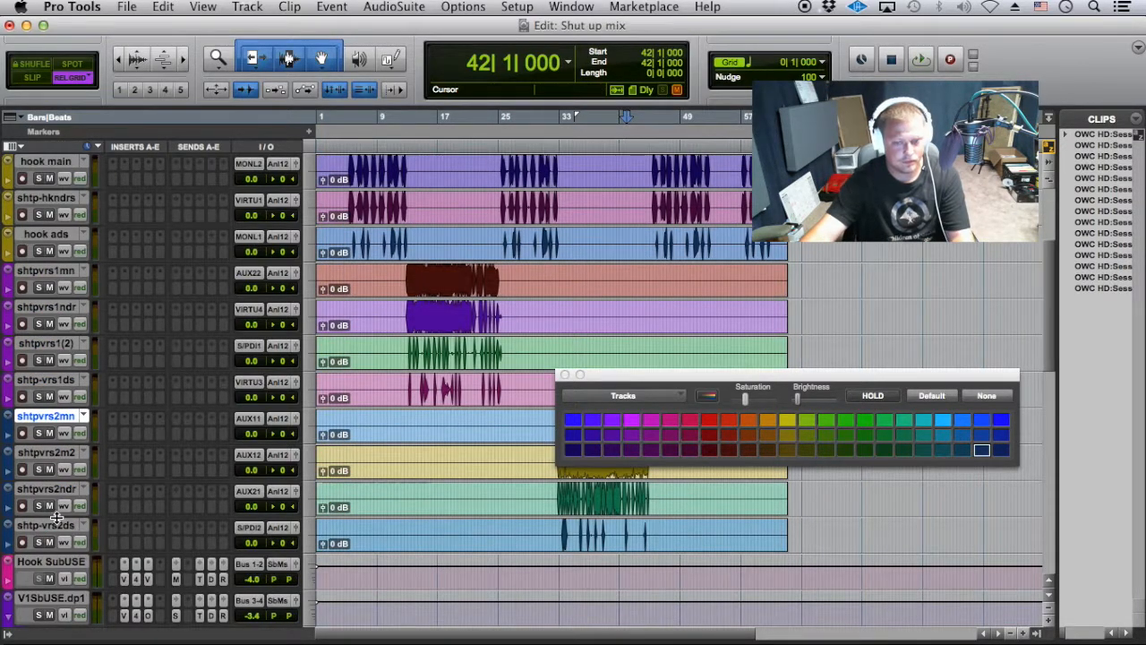
{"action": "left_click", "coordinate": [59, 532], "text": "shift"}
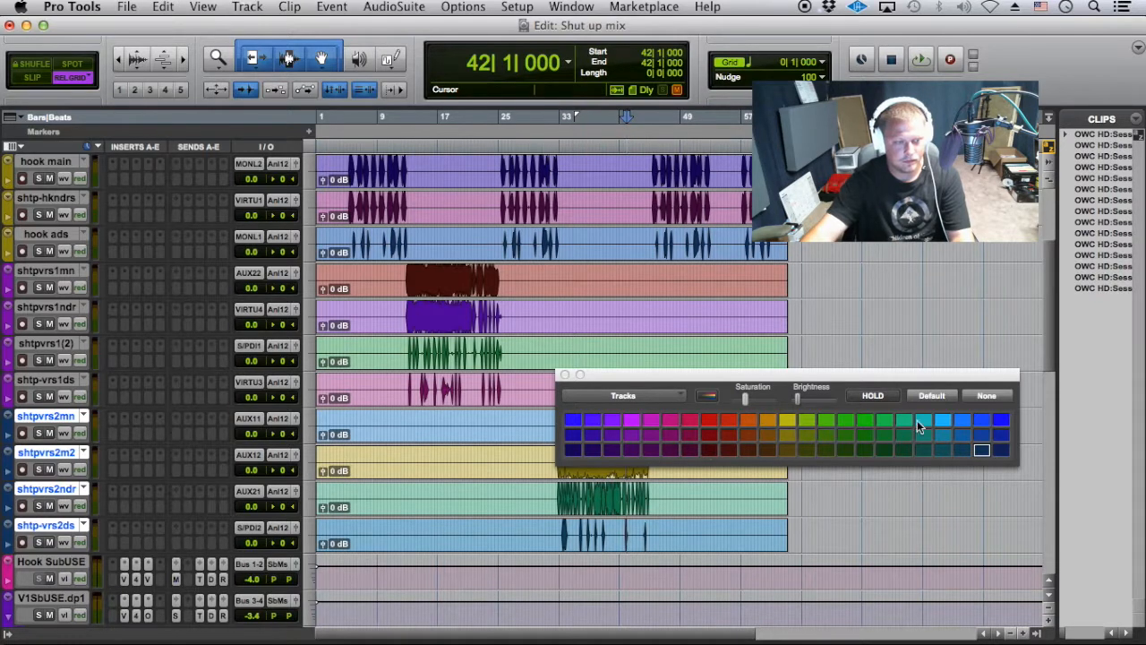
{"action": "left_click", "coordinate": [979, 419]}
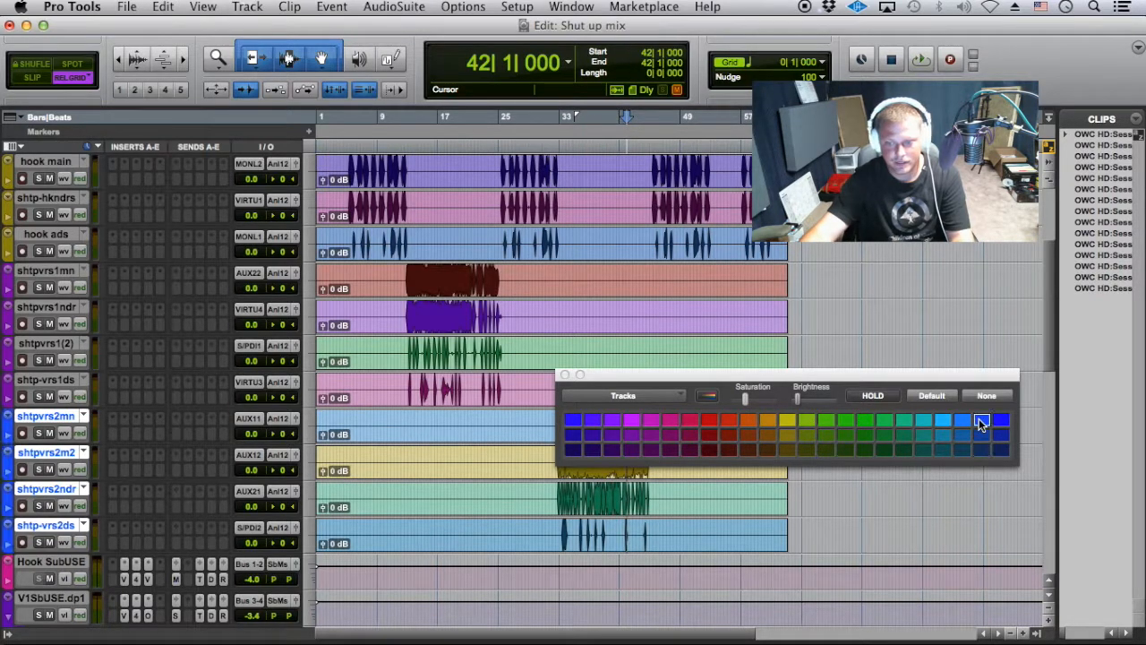
{"action": "left_click", "coordinate": [564, 374]}
- Move Hook SubUSE directly beneath hook ads and V1 Sub USE directly beneath shtp-vrs1ds
{"action": "left_click_drag", "start_coordinate": [51, 562], "coordinate": [102, 259]}
{"action": "scroll", "coordinate": [48, 545], "scroll_direction": "down", "scroll_amount": 2}
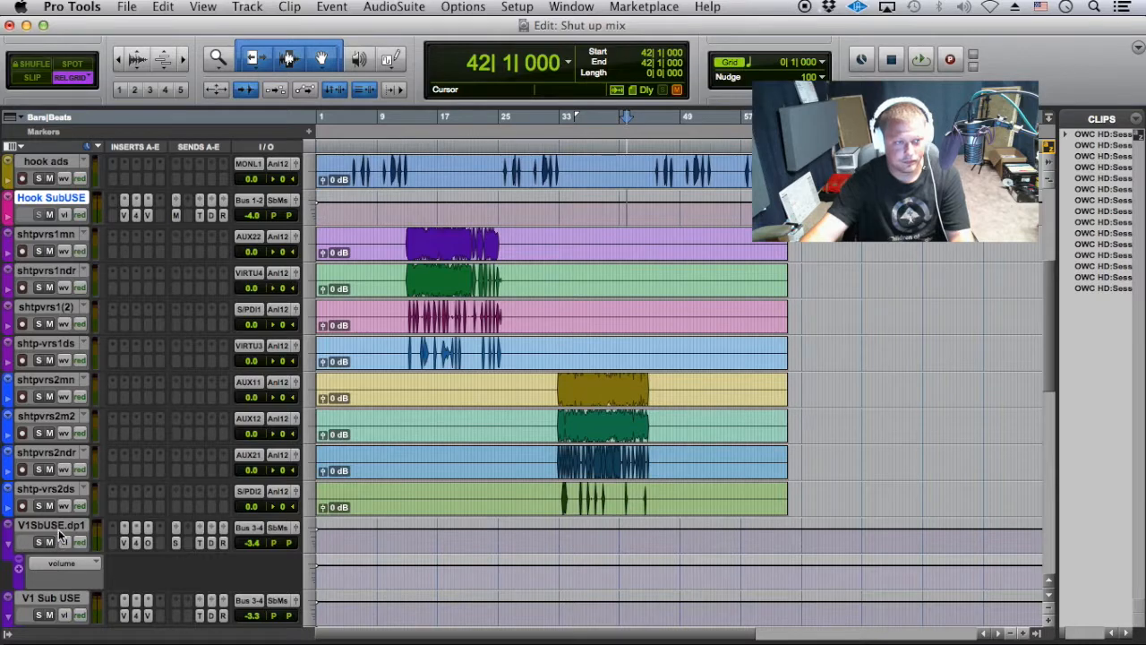
{"action": "left_click", "coordinate": [58, 526]}
{"action": "left_click_drag", "start_coordinate": [43, 596], "coordinate": [82, 378]}
- Move the V1SbUSE.dp1 and V1SbUSE.dp2 tracks together directly beneath V1 Sub USE
{"action": "scroll", "coordinate": [54, 463], "scroll_direction": "down", "scroll_amount": 2}
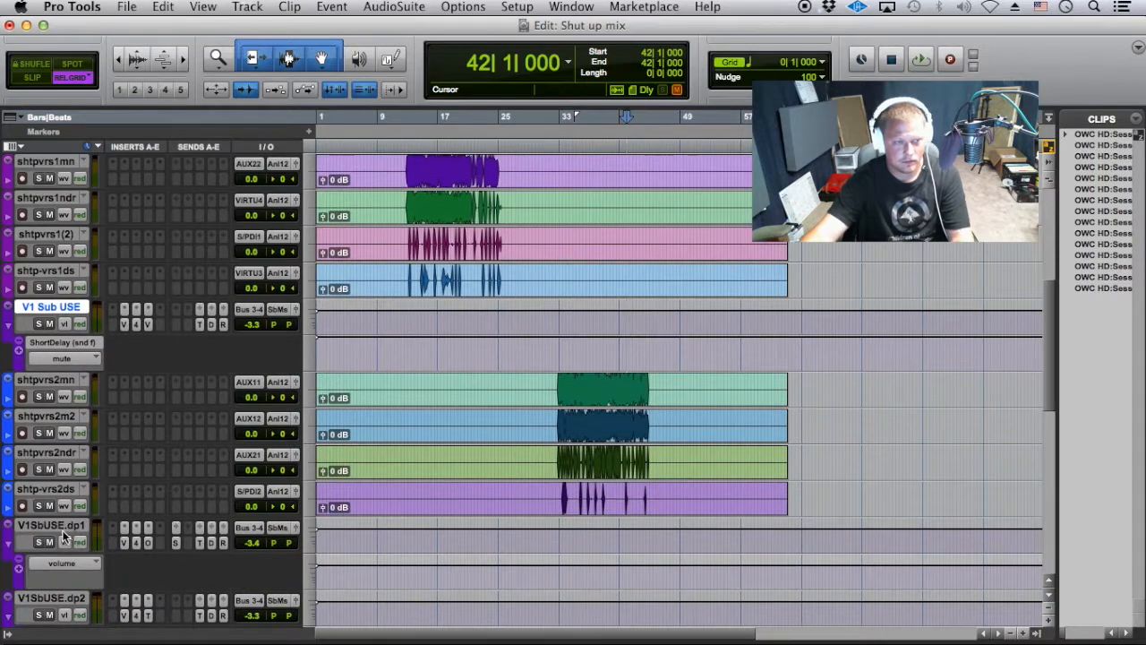
{"action": "left_click", "coordinate": [51, 527]}
{"action": "left_click", "coordinate": [55, 597], "text": "shift"}
{"action": "left_click_drag", "start_coordinate": [55, 530], "coordinate": [76, 378]}
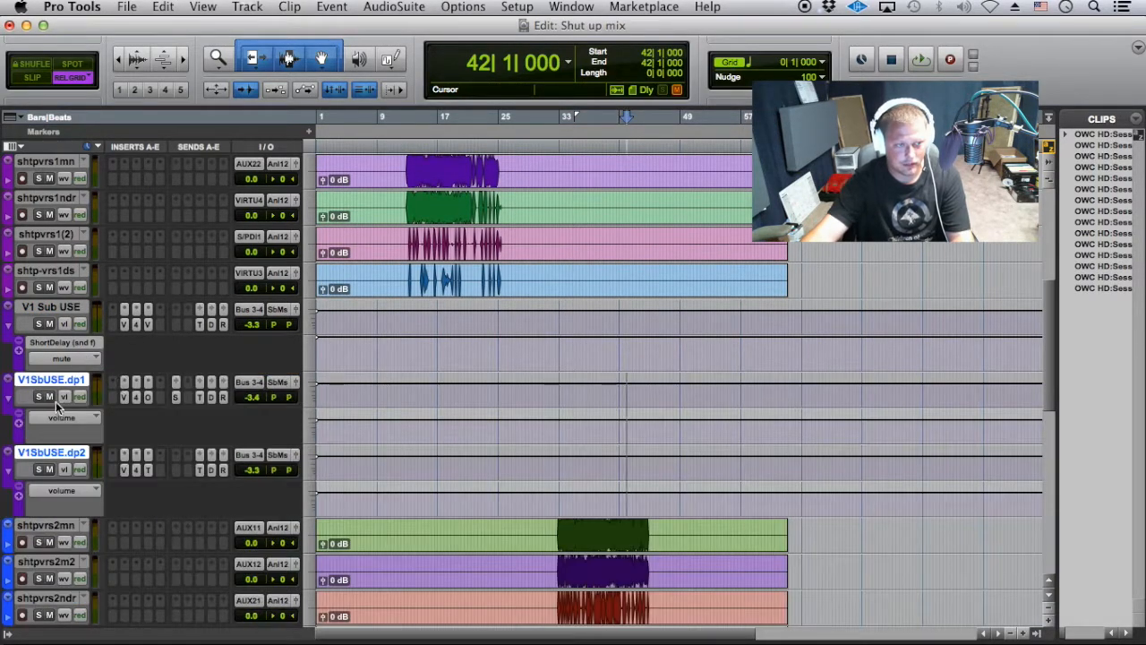
- Make the V1SbUSE.dp1 and V1SbUSE.dp2 tracks inactive
{"action": "left_click", "coordinate": [57, 383]}
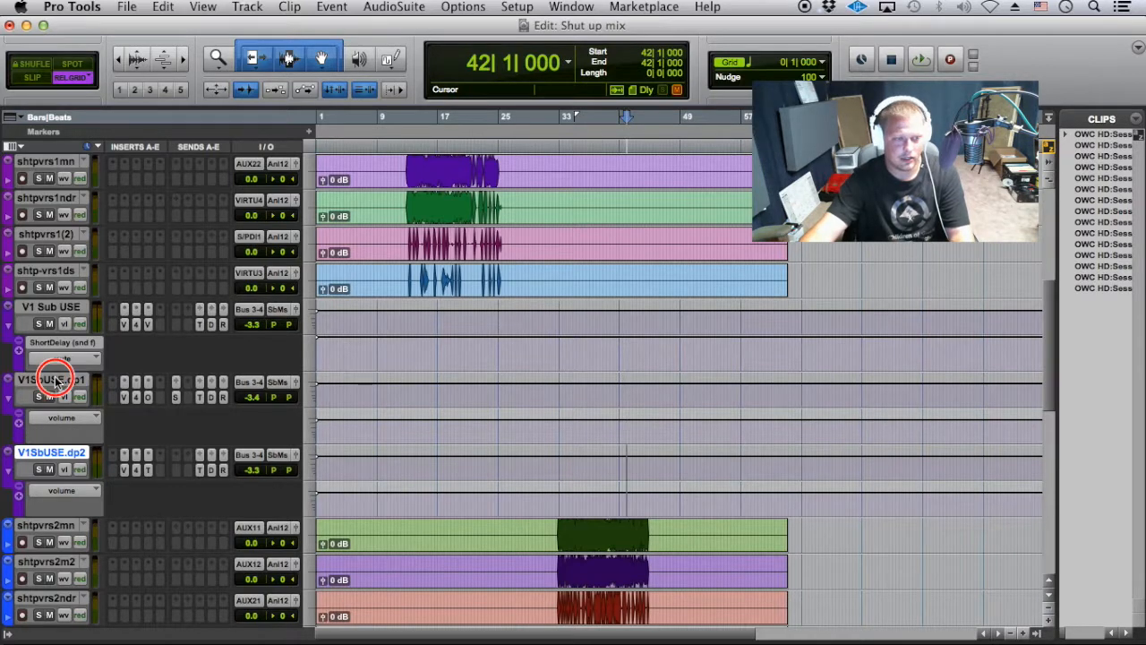
{"action": "left_click", "coordinate": [61, 454], "text": "shift"}
{"action": "right_click", "coordinate": [60, 453]}
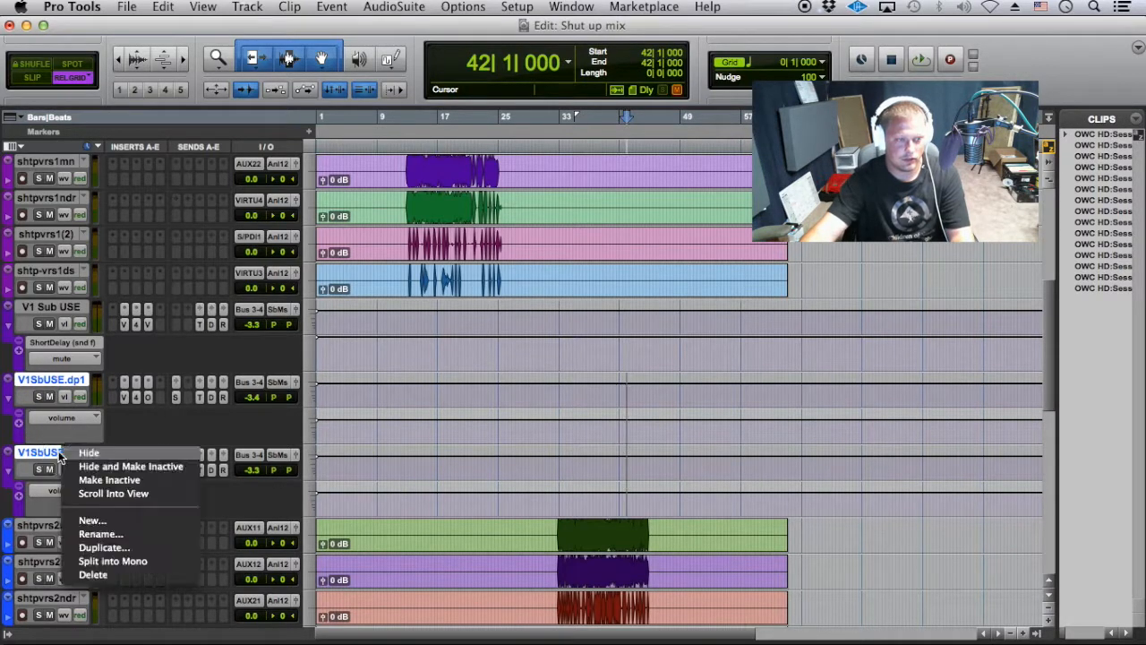
{"action": "left_click", "coordinate": [108, 481]}
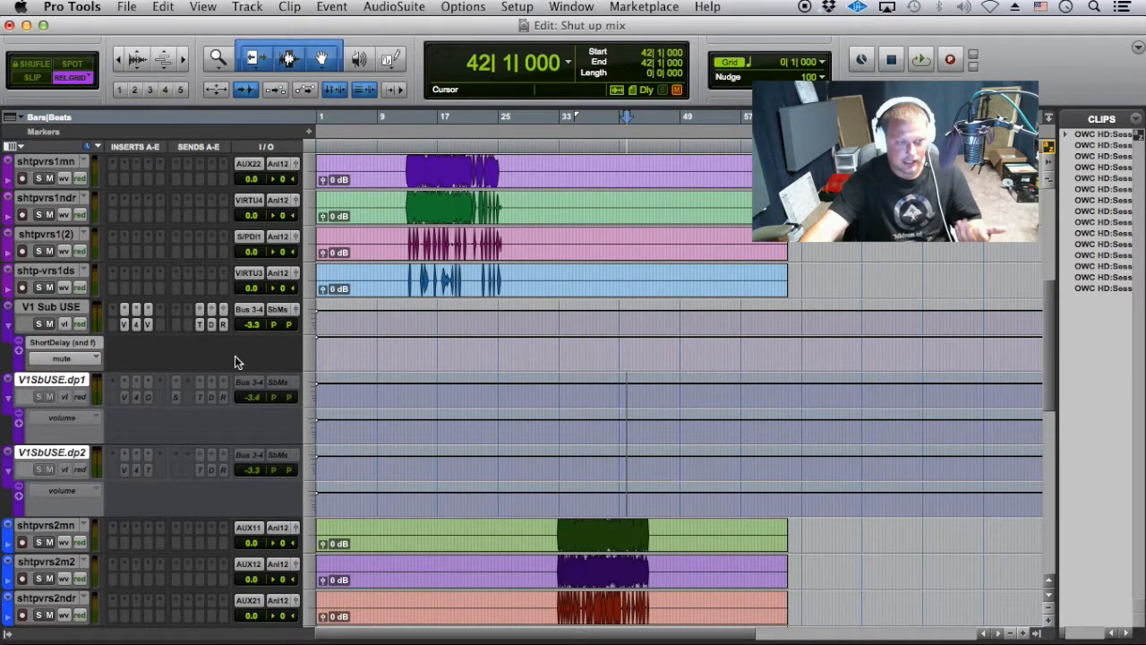
- Delete the ShortDelay mute automation after bar 33 on V2 Sub USE and remove that track's ShortDelay send
{"action": "scroll", "coordinate": [235, 356], "scroll_direction": "down", "scroll_amount": 4}
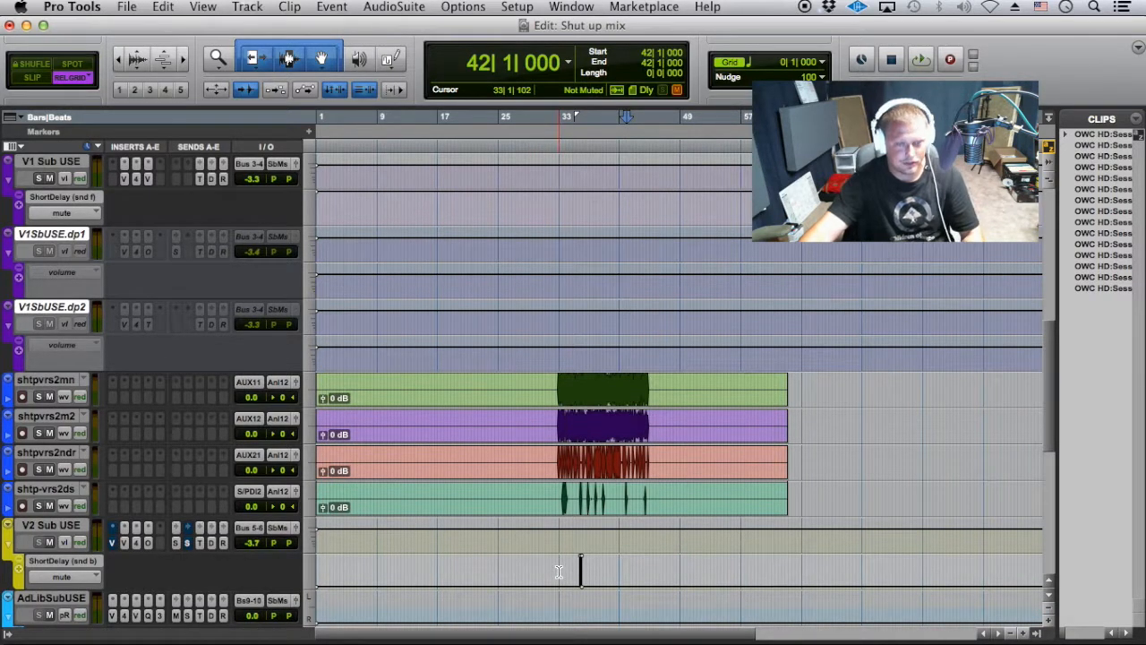
{"action": "left_click_drag", "start_coordinate": [562, 571], "coordinate": [681, 576]}
{"action": "key", "text": "Delete"}
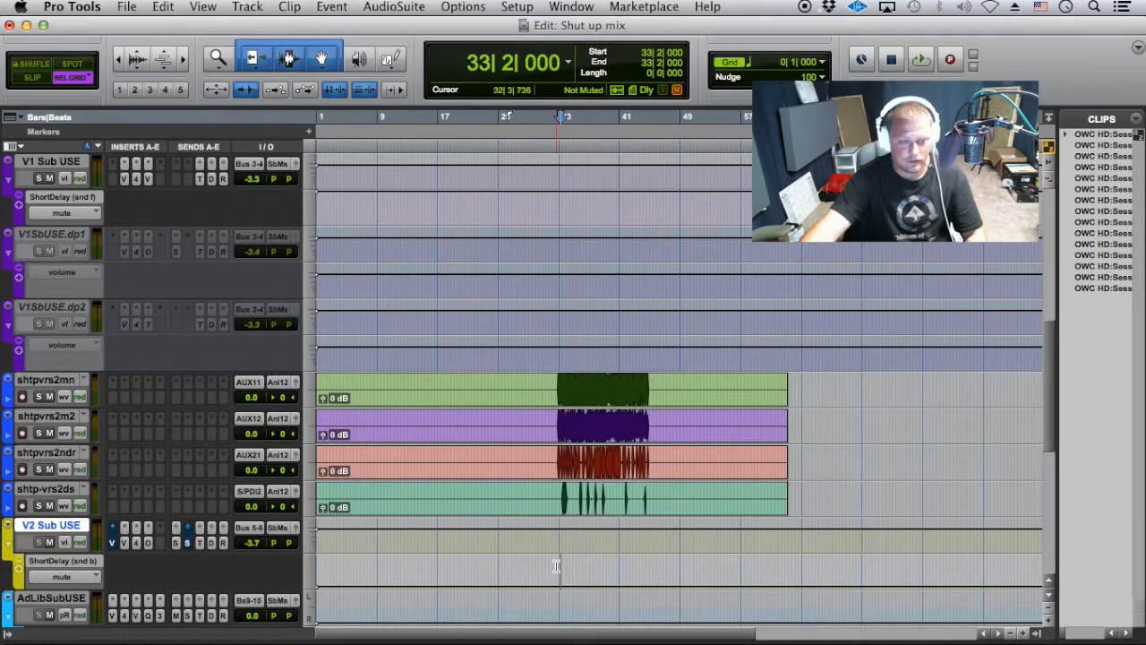
{"action": "scroll", "coordinate": [86, 576], "scroll_direction": "down", "scroll_amount": 3}
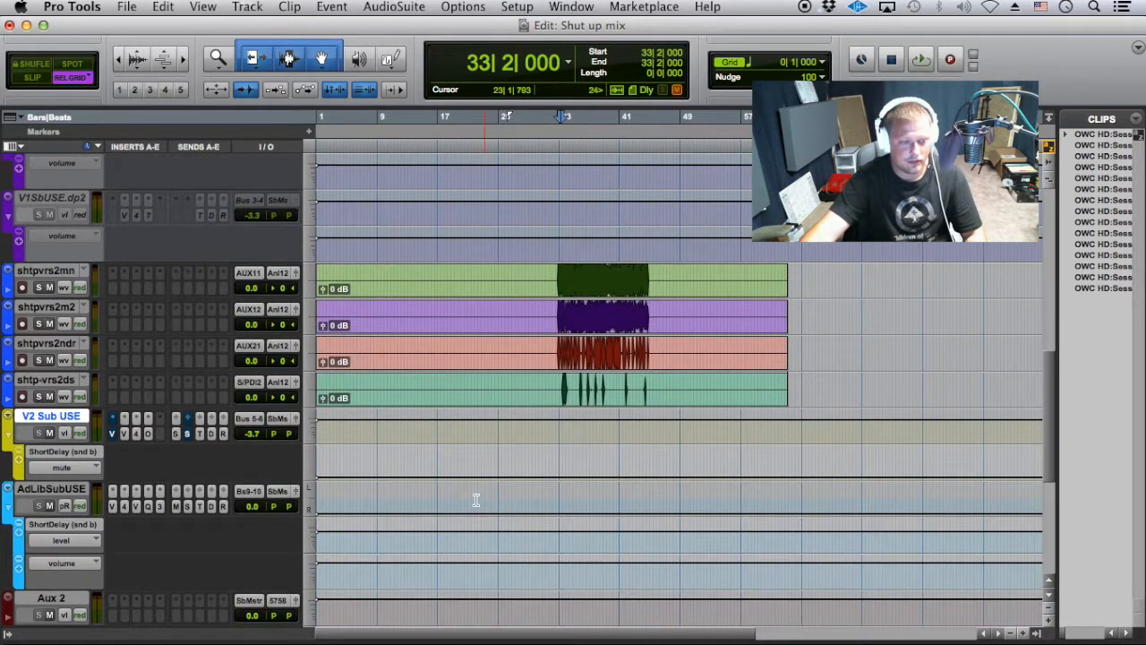
{"action": "left_click", "coordinate": [188, 418]}
{"action": "left_click", "coordinate": [217, 395]}
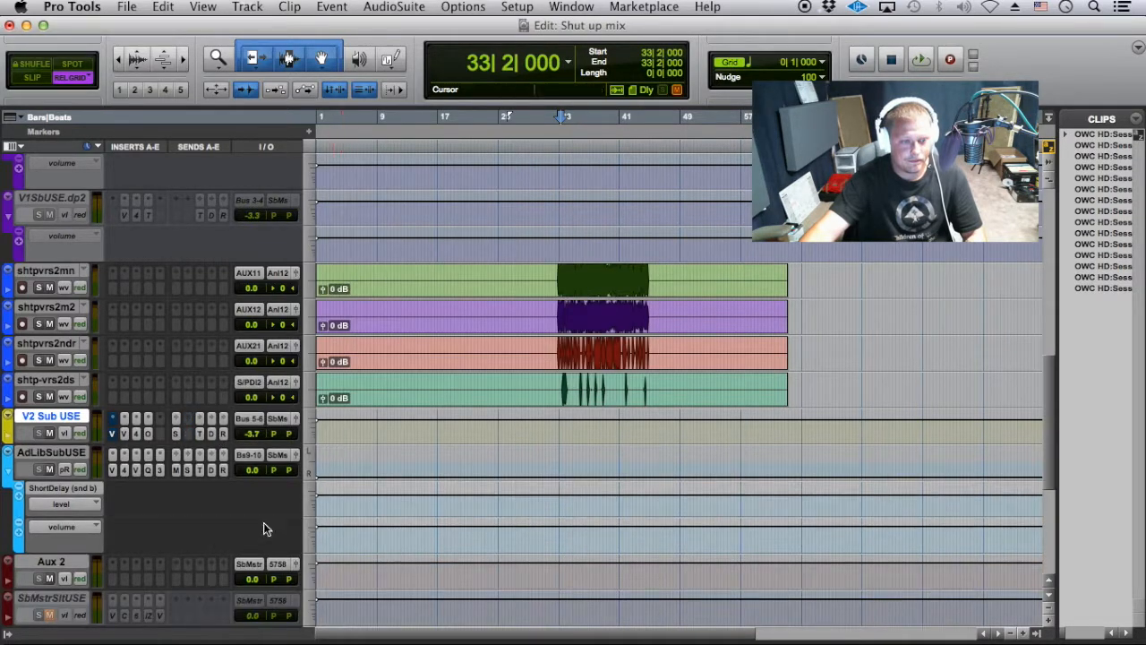
- Examine the AdLibSubUSE channel in the Mix window, including its CLA-3A, Virtual Mix Rack and EQ3 7-Band inserts
{"action": "left_click", "coordinate": [39, 453]}
{"action": "key", "text": "super+equal"}
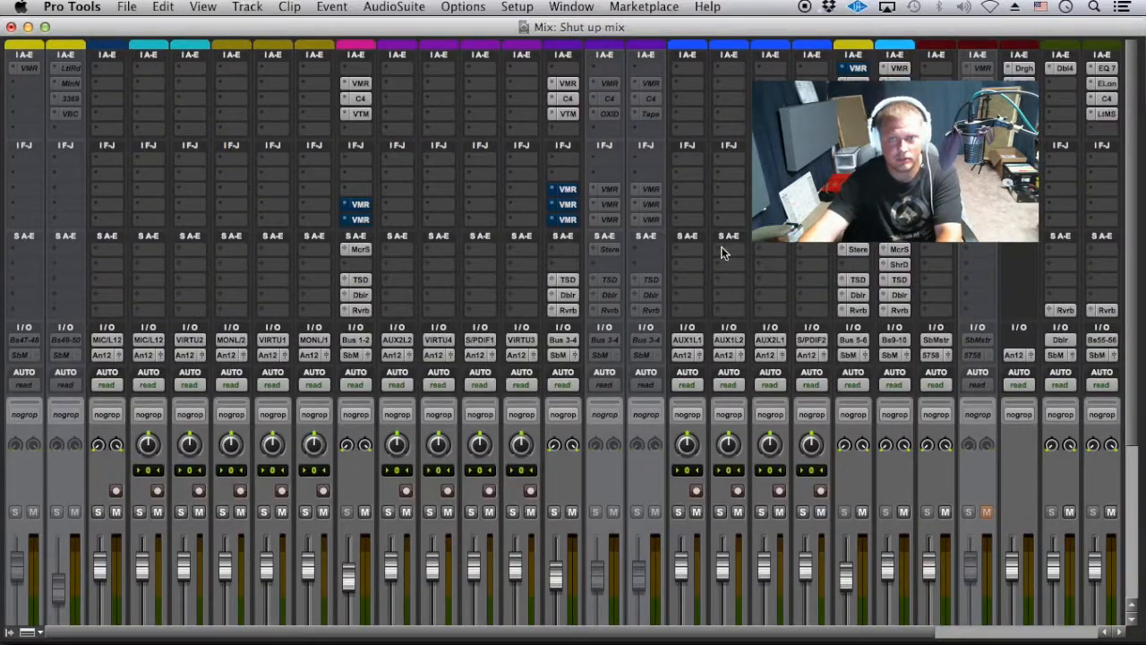
{"action": "scroll", "coordinate": [883, 253], "scroll_direction": "down", "scroll_amount": 5}
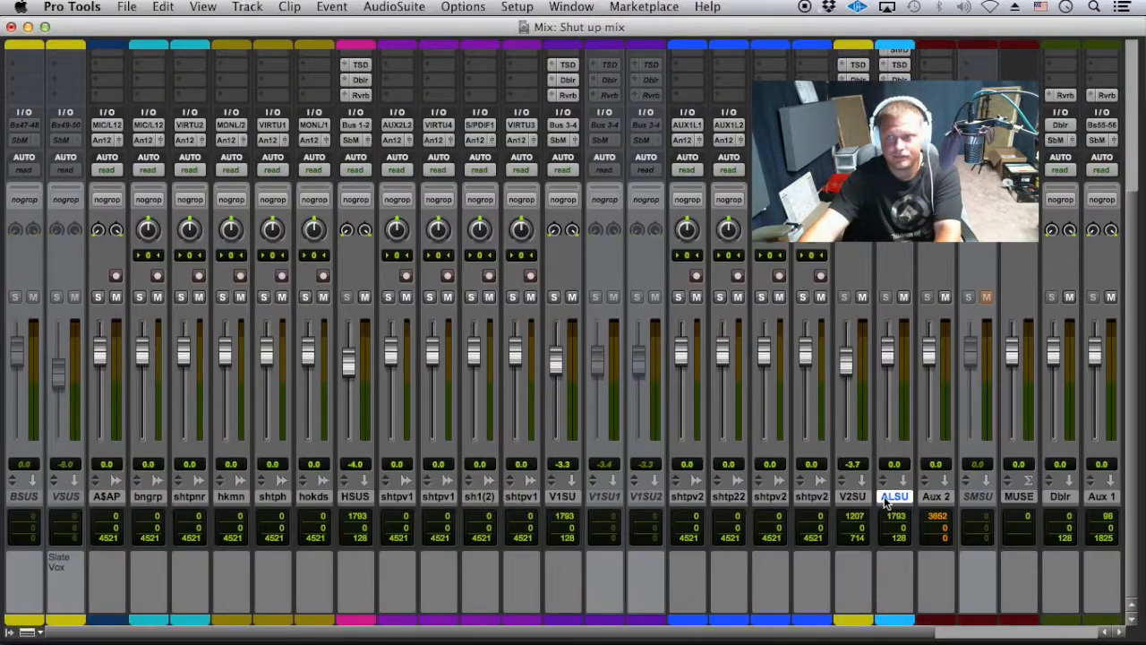
{"action": "scroll", "coordinate": [896, 470], "scroll_direction": "up", "scroll_amount": 5}
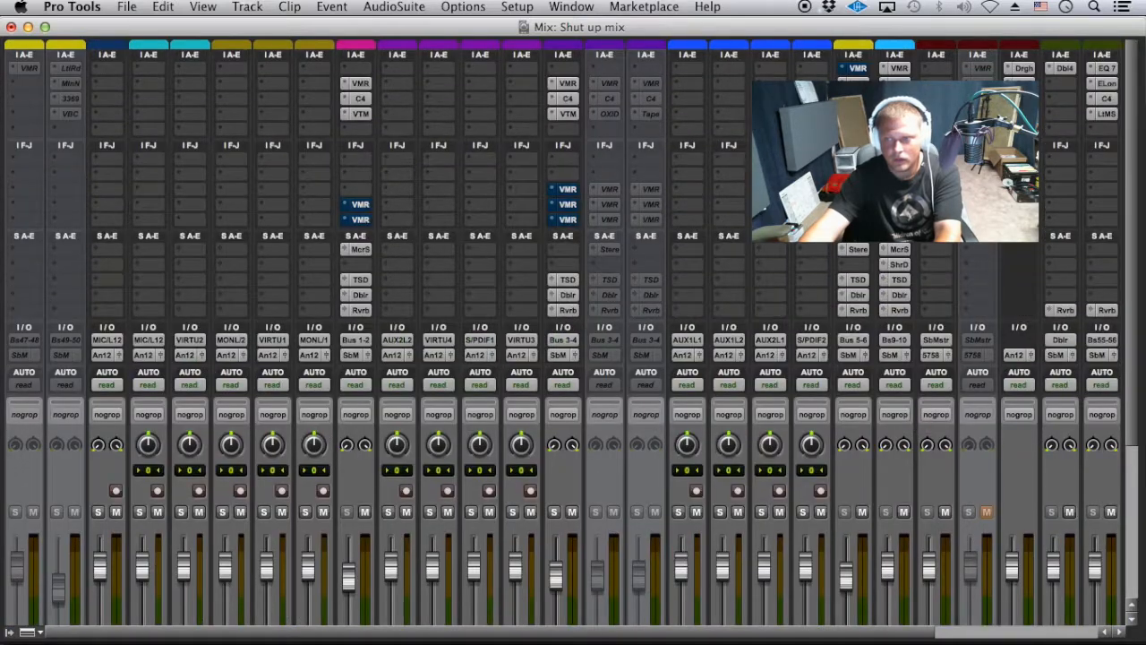
{"action": "left_click", "coordinate": [857, 99]}
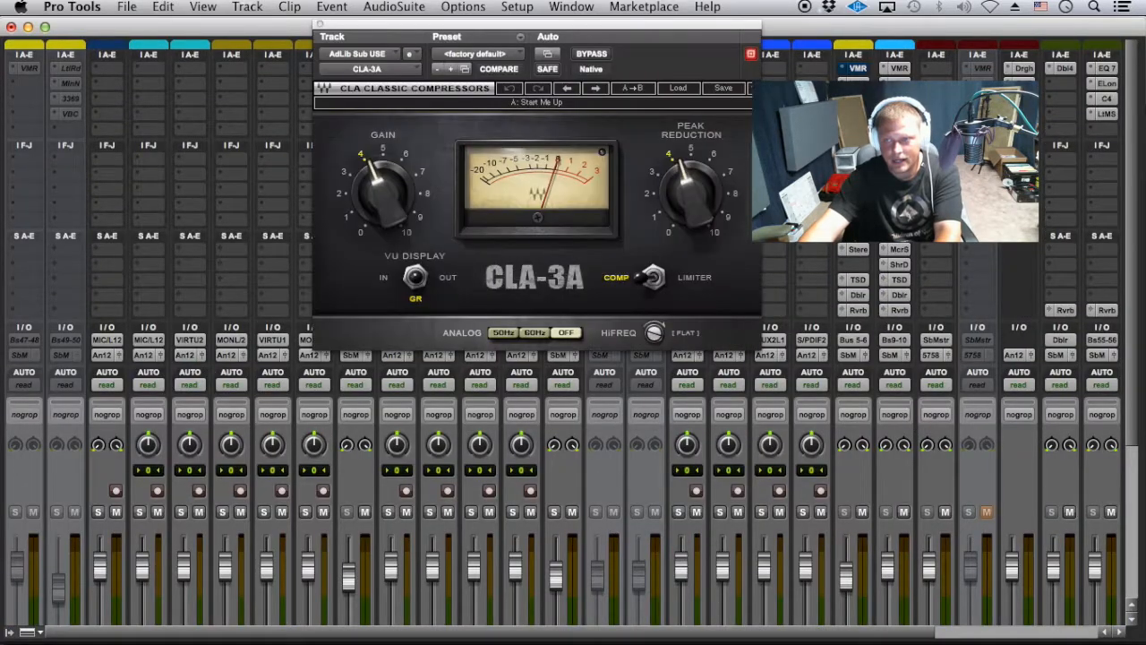
{"action": "left_click", "coordinate": [902, 69]}
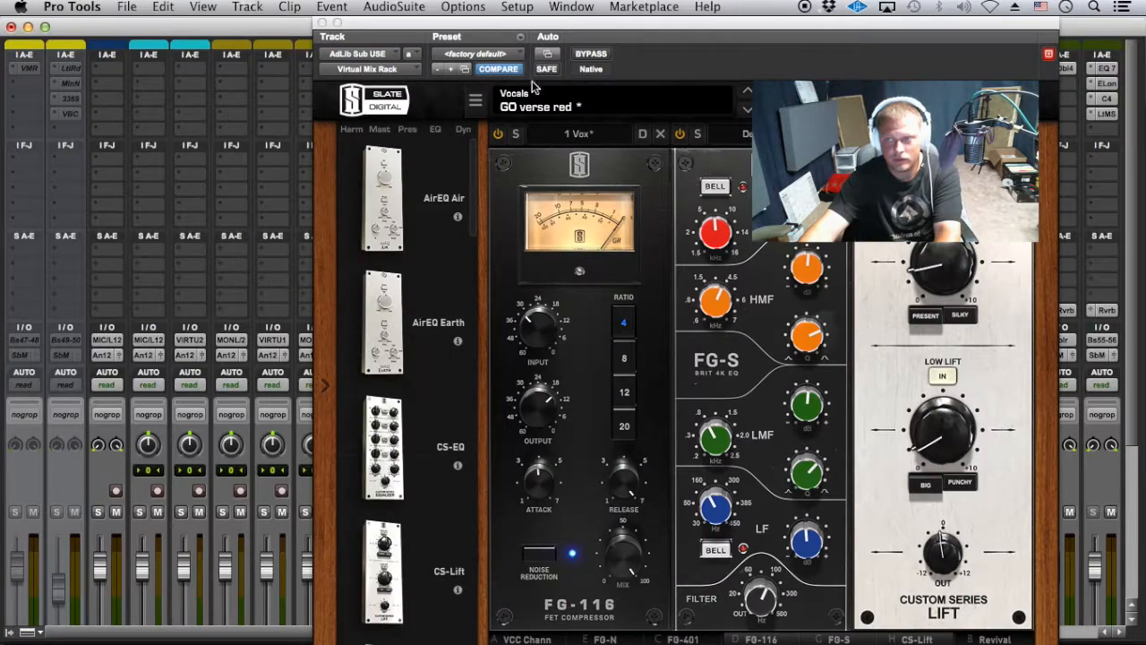
{"action": "left_click", "coordinate": [322, 22]}
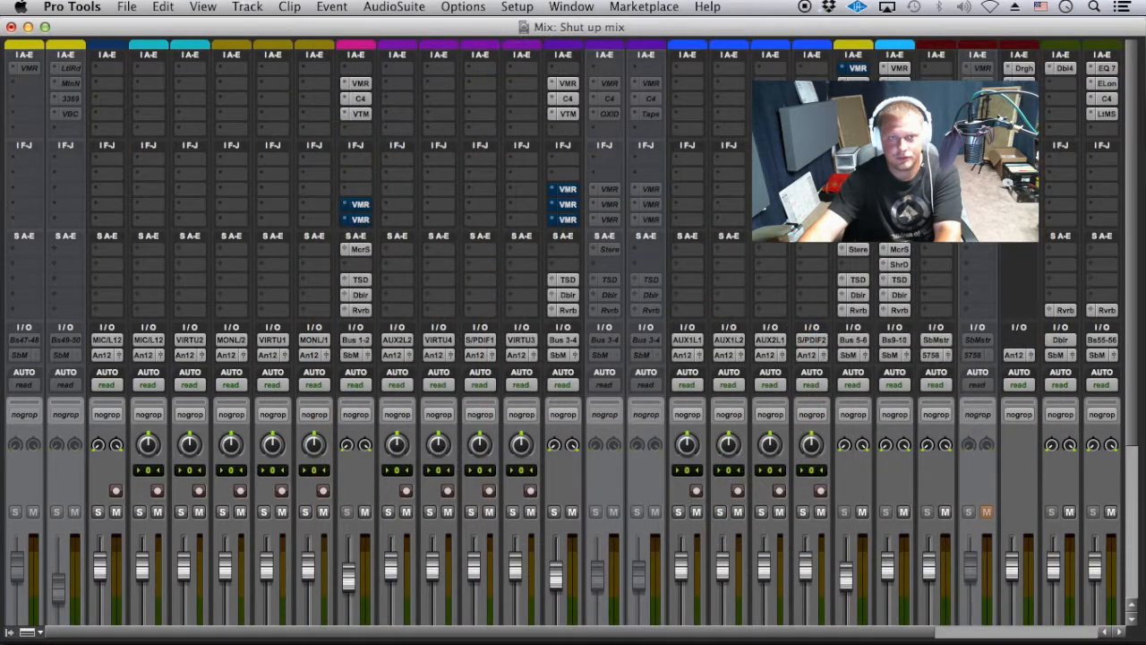
{"action": "left_click", "coordinate": [899, 84]}
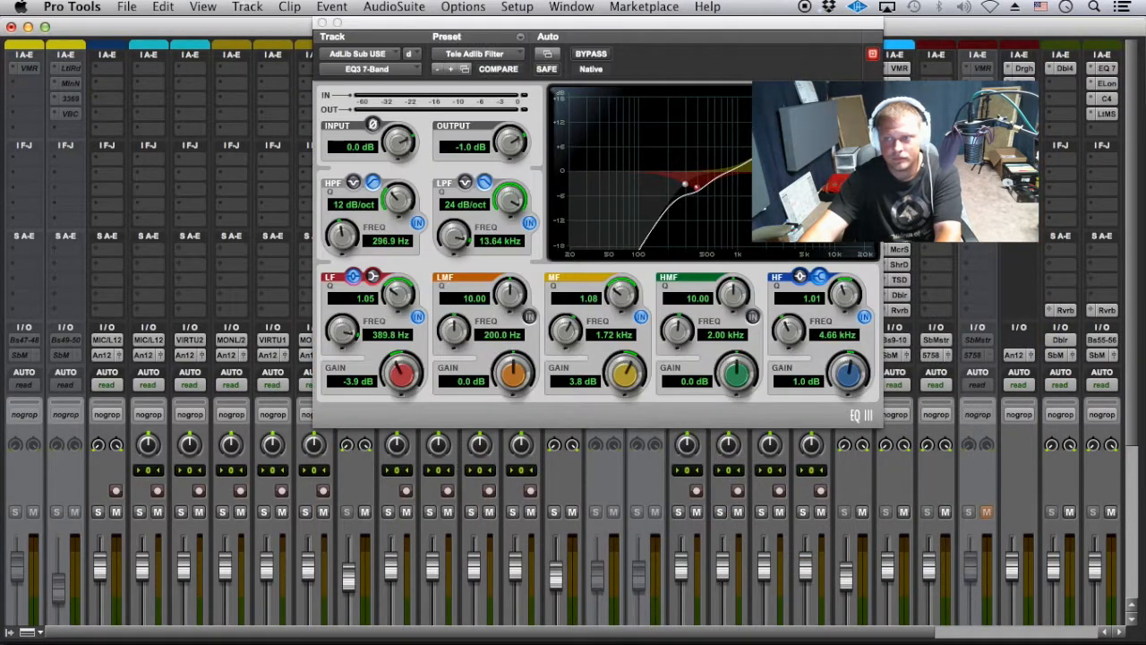
{"action": "left_click", "coordinate": [321, 22]}
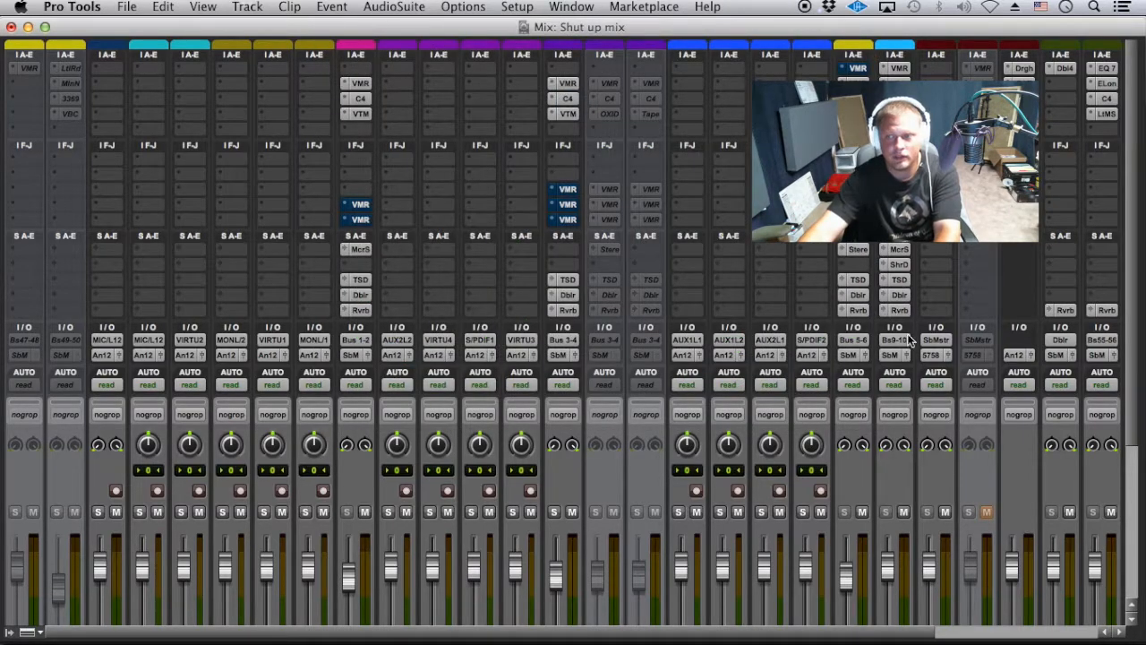
{"action": "scroll", "coordinate": [912, 358], "scroll_direction": "down", "scroll_amount": 5}
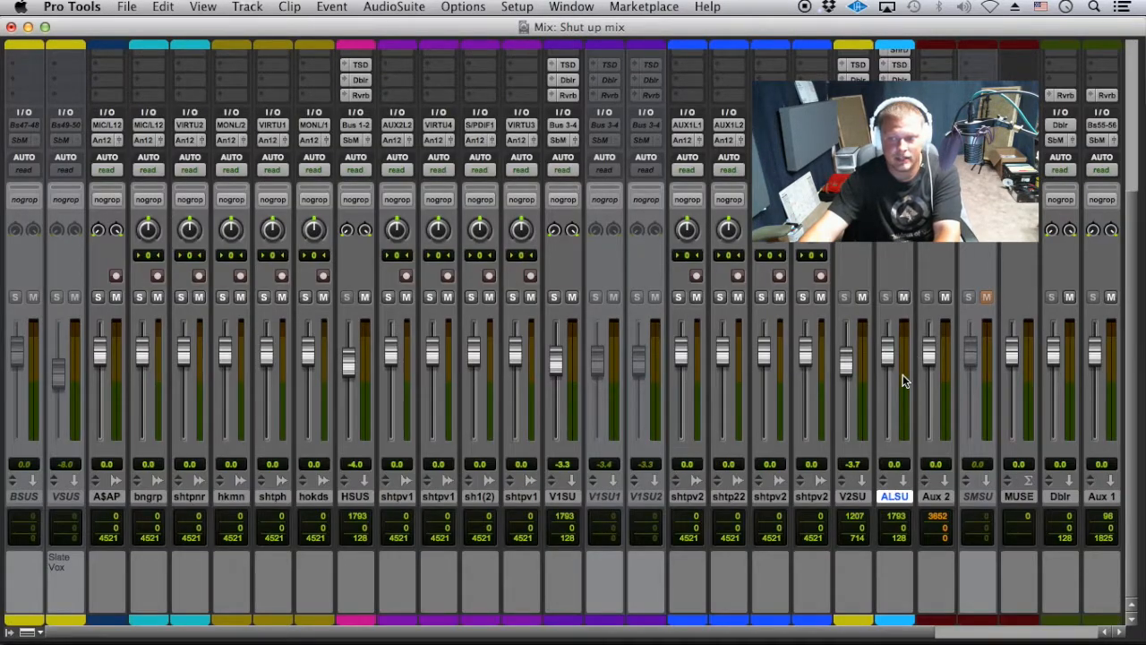
{"action": "key", "text": "super+equal"}
- Route the outputs of hook ads, shtp-vrs1ds and shtp-vrs2ds to Bus 9-10 (Stereo)
{"action": "scroll", "coordinate": [543, 422], "scroll_direction": "up", "scroll_amount": 9}
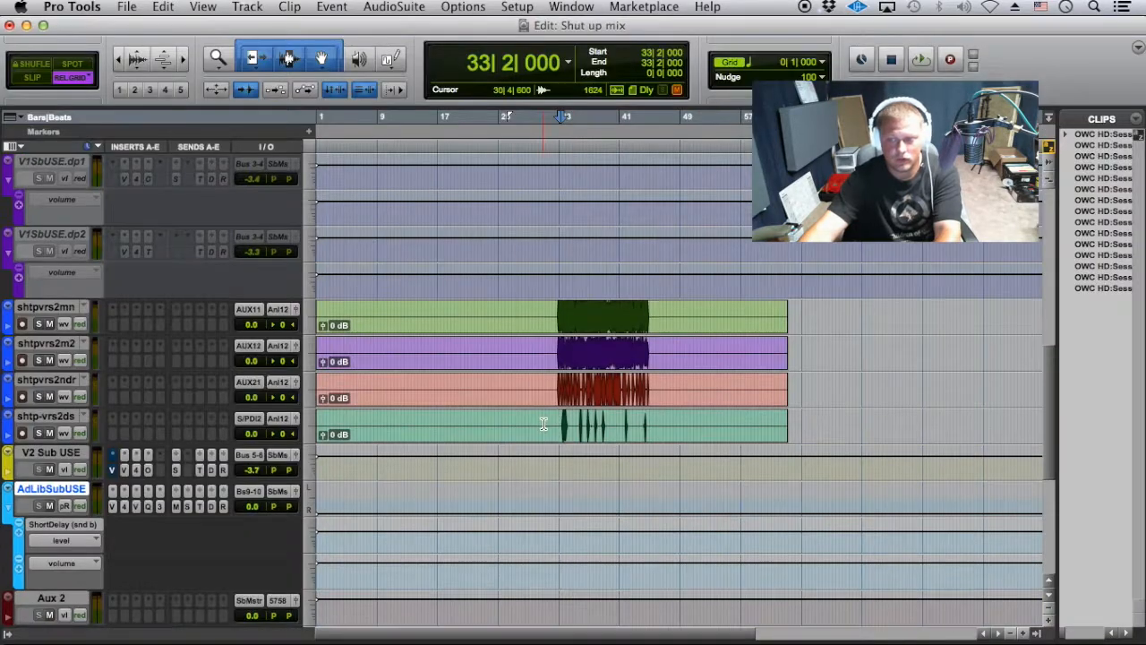
{"action": "scroll", "coordinate": [542, 433], "scroll_direction": "up", "scroll_amount": 2}
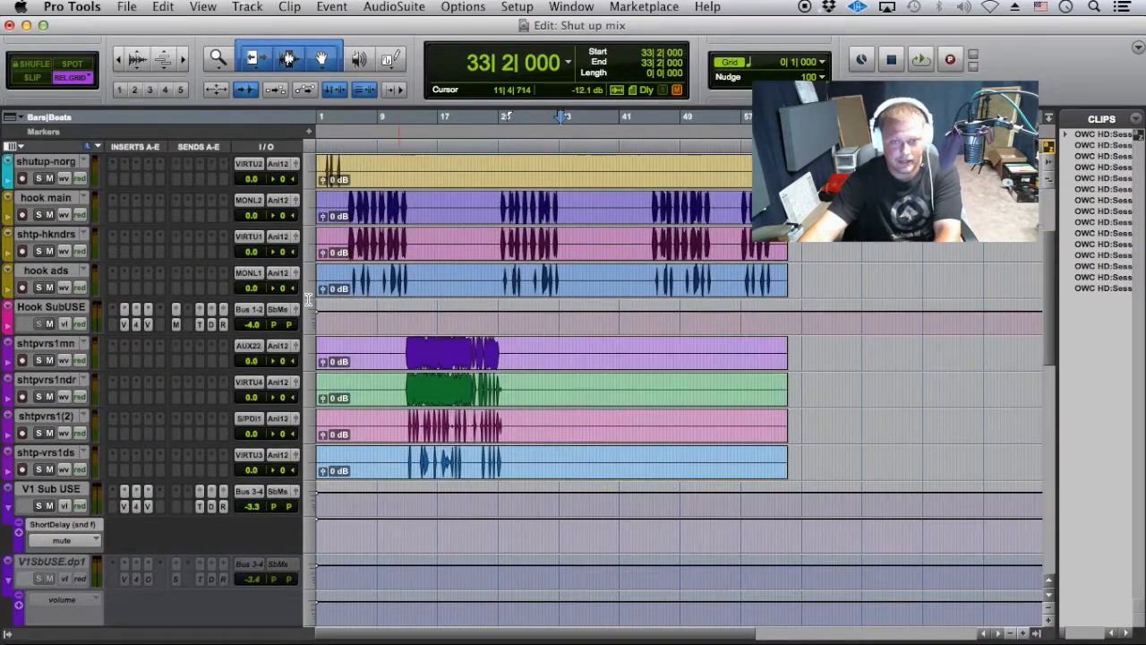
{"action": "left_click", "coordinate": [39, 272]}
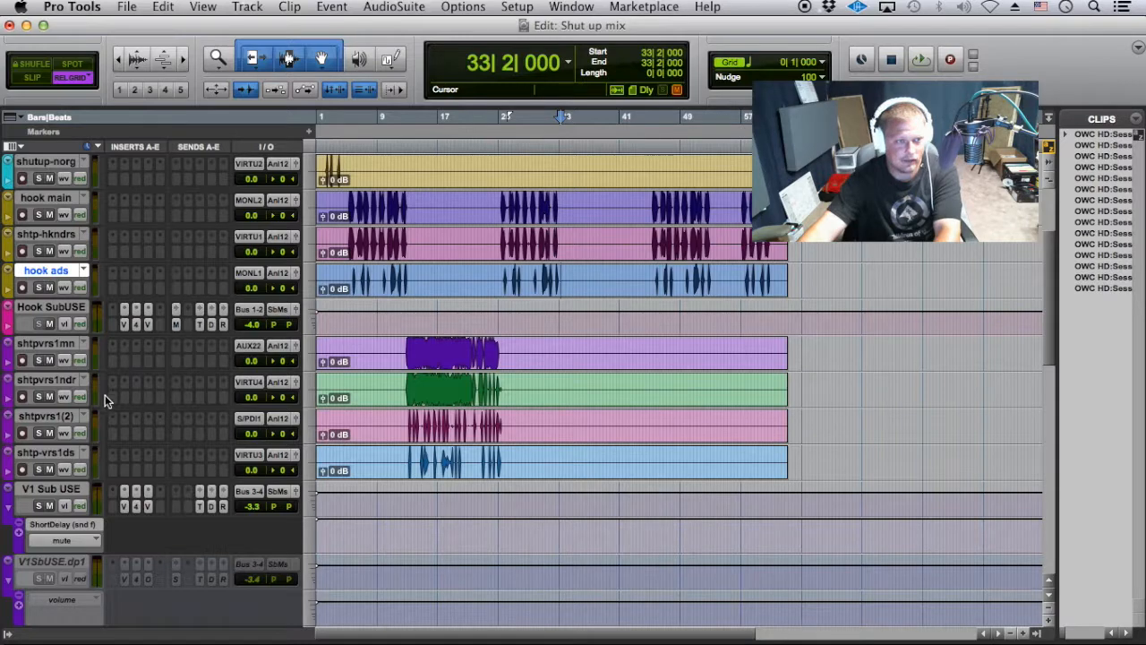
{"action": "left_click", "coordinate": [64, 454], "text": "super"}
{"action": "scroll", "coordinate": [199, 443], "scroll_direction": "down", "scroll_amount": 8}
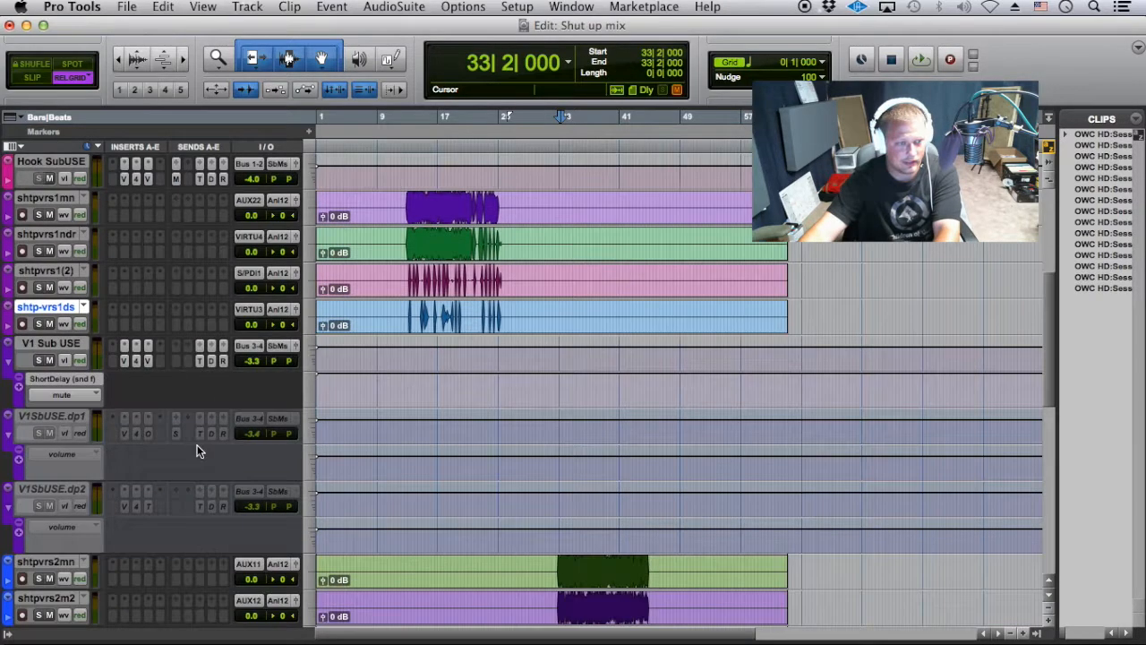
{"action": "left_click", "coordinate": [57, 527], "text": "super"}
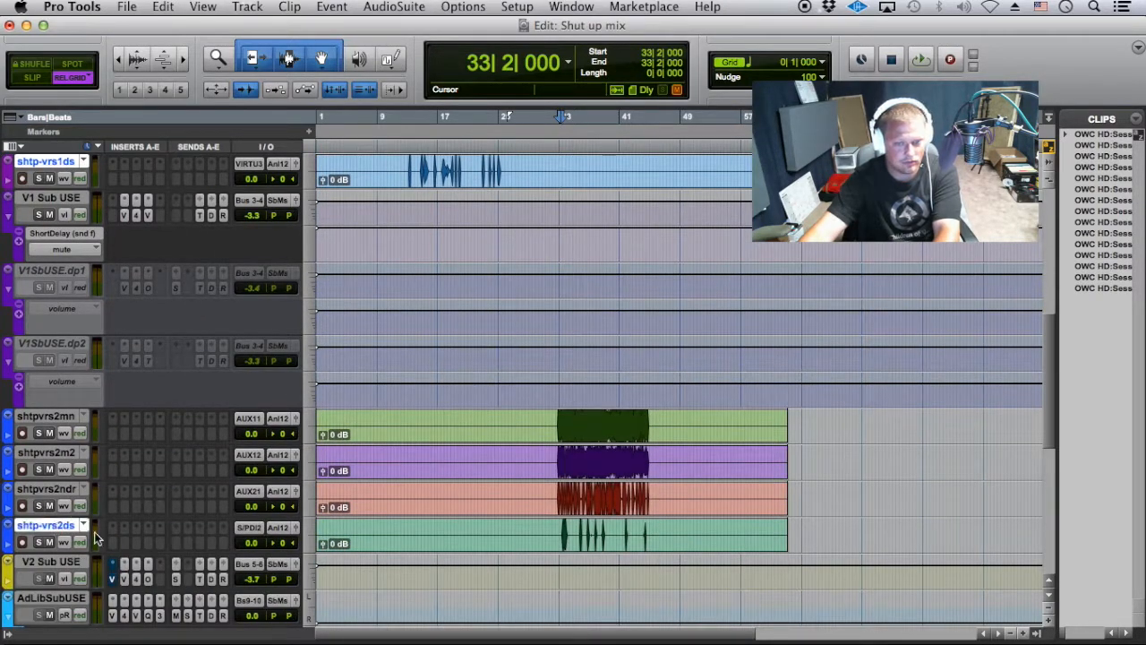
{"action": "left_click", "coordinate": [278, 530]}
{"action": "mouse_move", "coordinate": [346, 543]}
{"action": "mouse_move", "coordinate": [466, 542]}
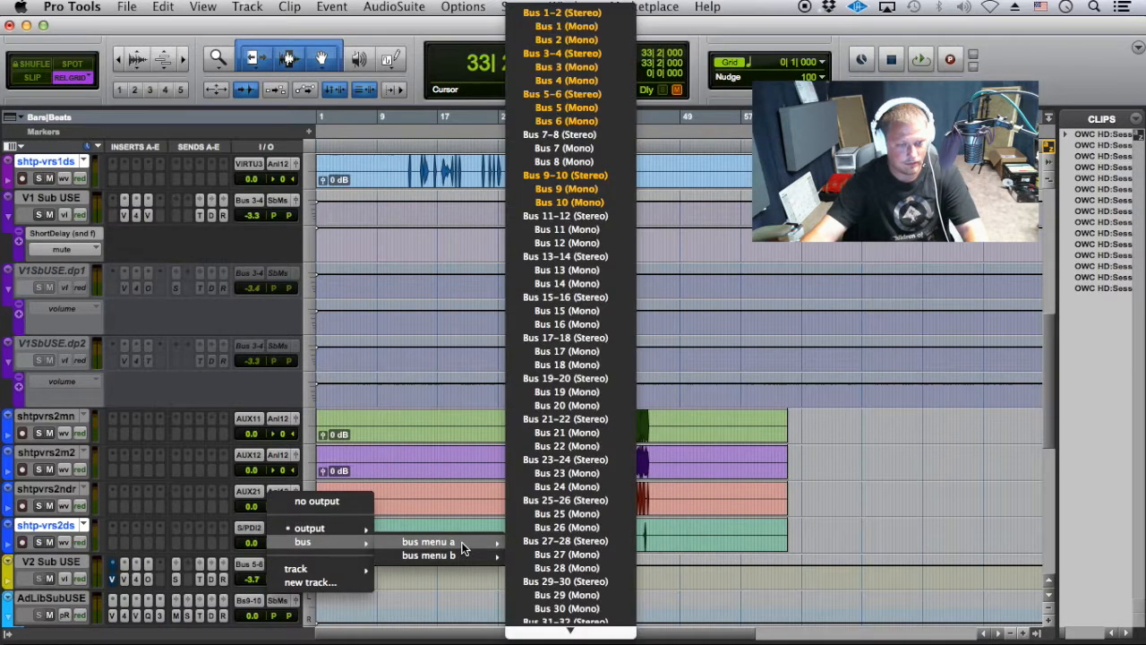
{"action": "left_click", "coordinate": [588, 176]}
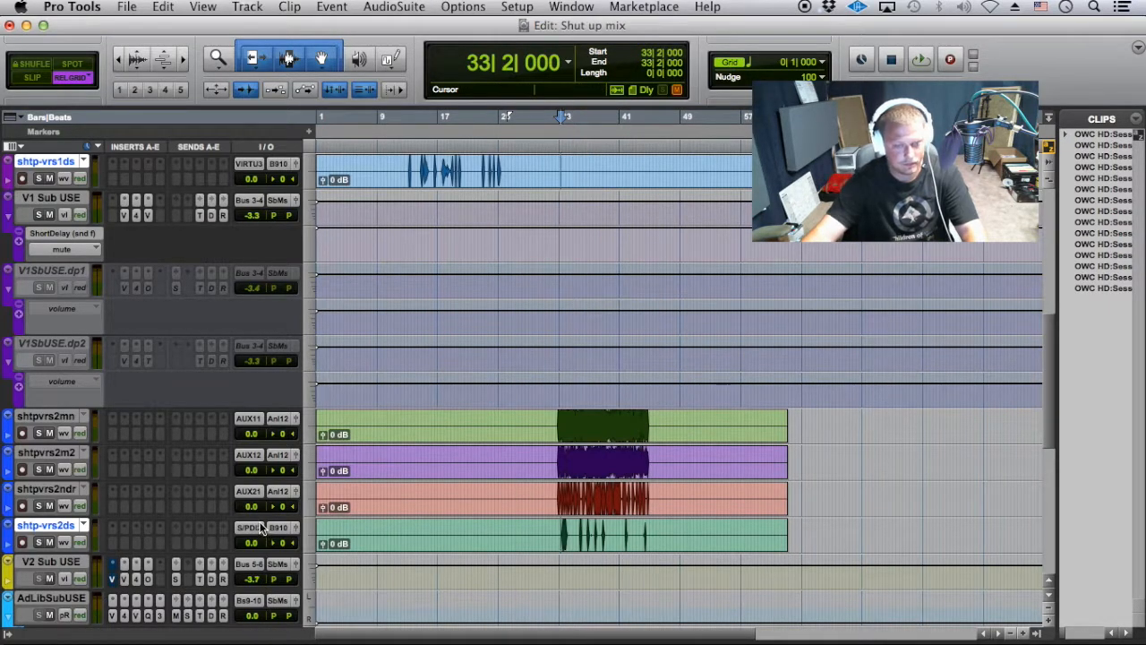
{"action": "scroll", "coordinate": [245, 478], "scroll_direction": "up", "scroll_amount": 5}
{"action": "scroll", "coordinate": [162, 280], "scroll_direction": "up", "scroll_amount": 3}
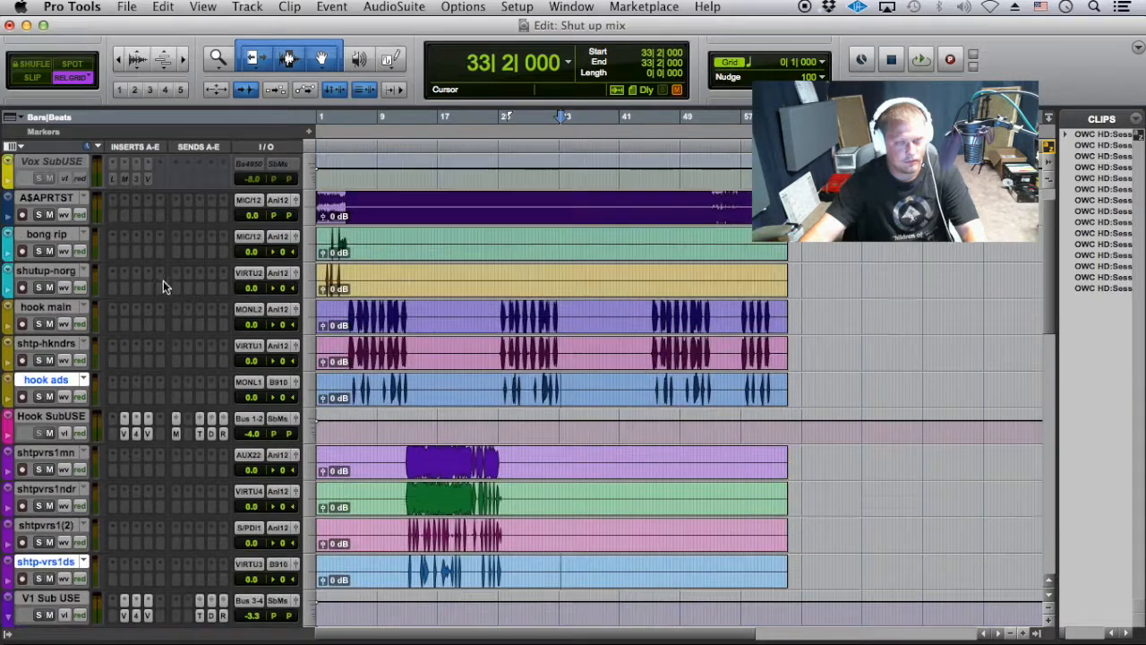
- Route the outputs of hook main and shtp-hkndrs to Bus 1-2 (Stereo)
{"action": "key", "text": "super+equal"}
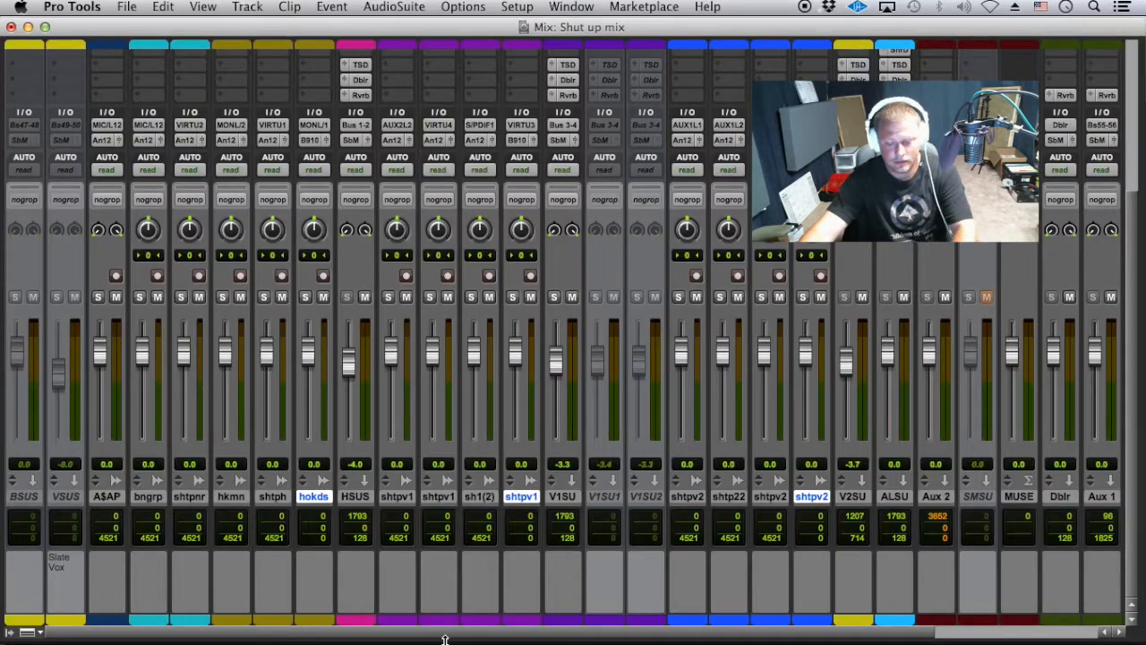
{"action": "left_click", "coordinate": [233, 497]}
{"action": "left_click", "coordinate": [273, 498], "text": "shift"}
{"action": "key", "text": "super+equal"}
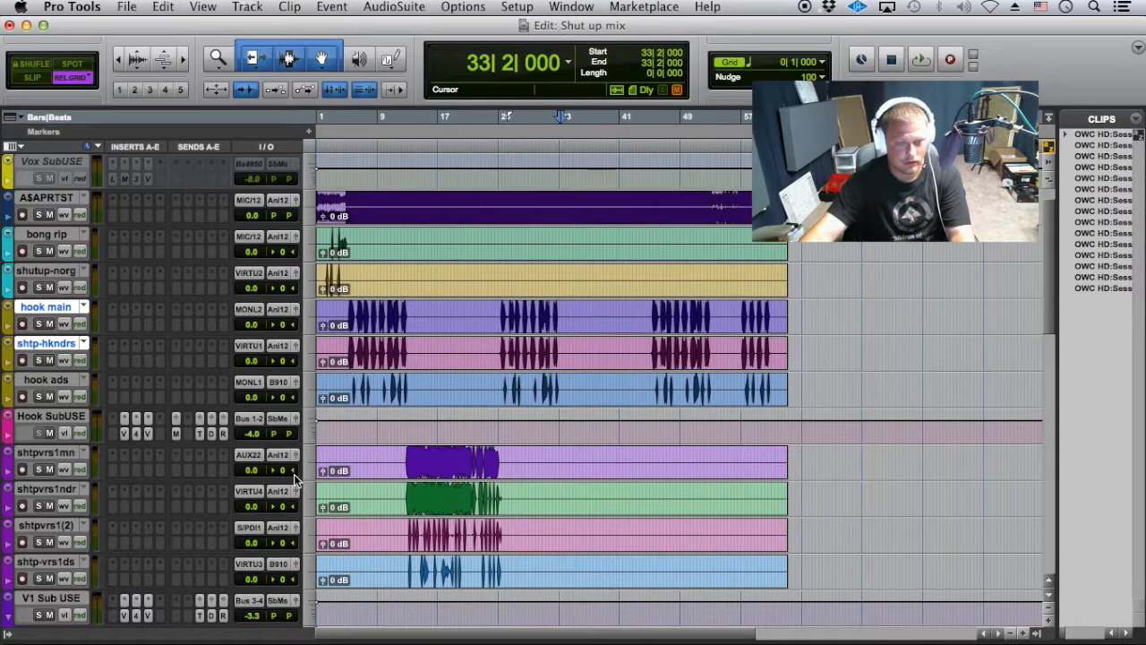
{"action": "key", "text": "super+equal"}
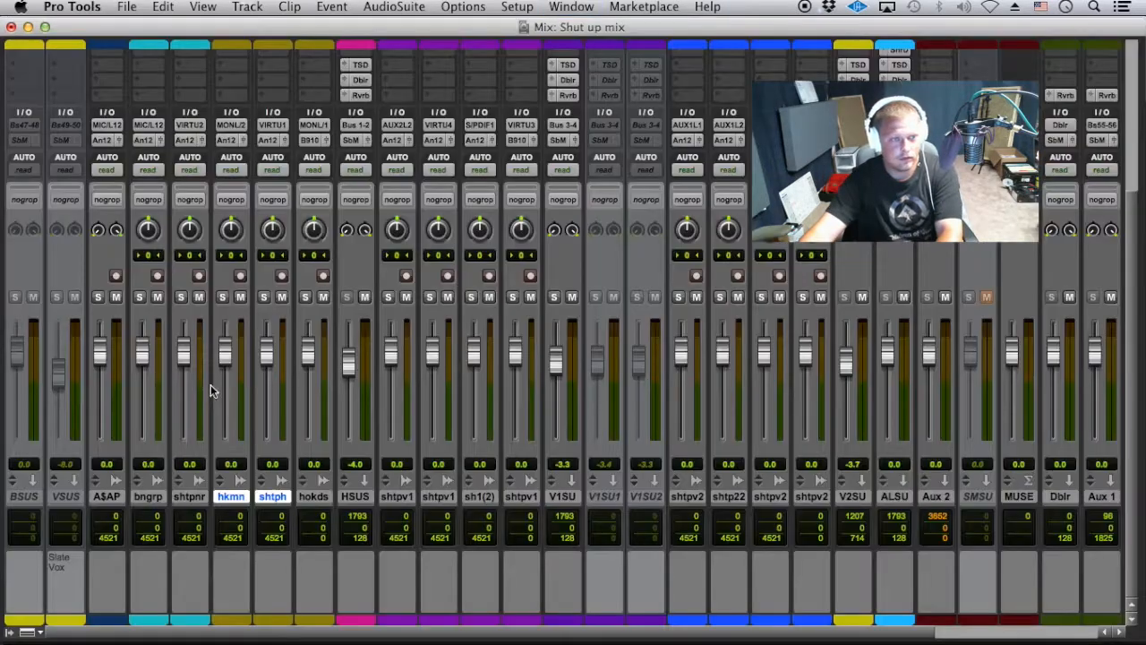
{"action": "left_click", "coordinate": [230, 142]}
{"action": "mouse_move", "coordinate": [270, 154]}
{"action": "mouse_move", "coordinate": [398, 154]}
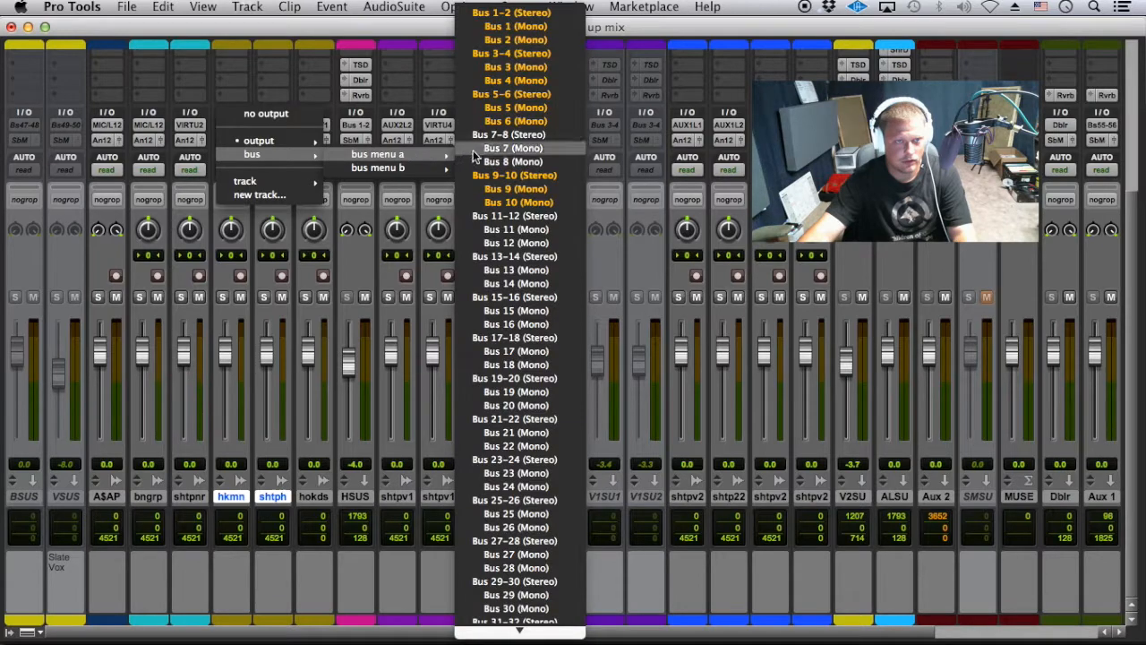
{"action": "left_click", "coordinate": [510, 13]}
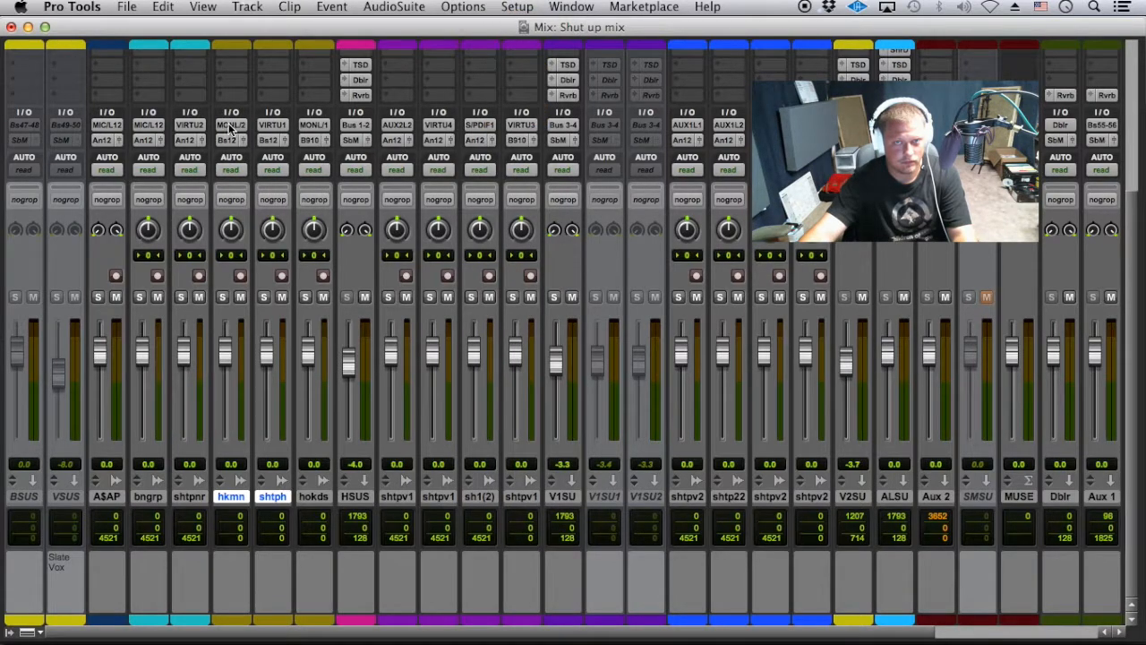
- Set the inputs of hook main, shtp-hkndrs and hook ads to no input
{"action": "left_click", "coordinate": [230, 126]}
{"action": "left_click", "coordinate": [269, 99], "text": "alt+shift"}
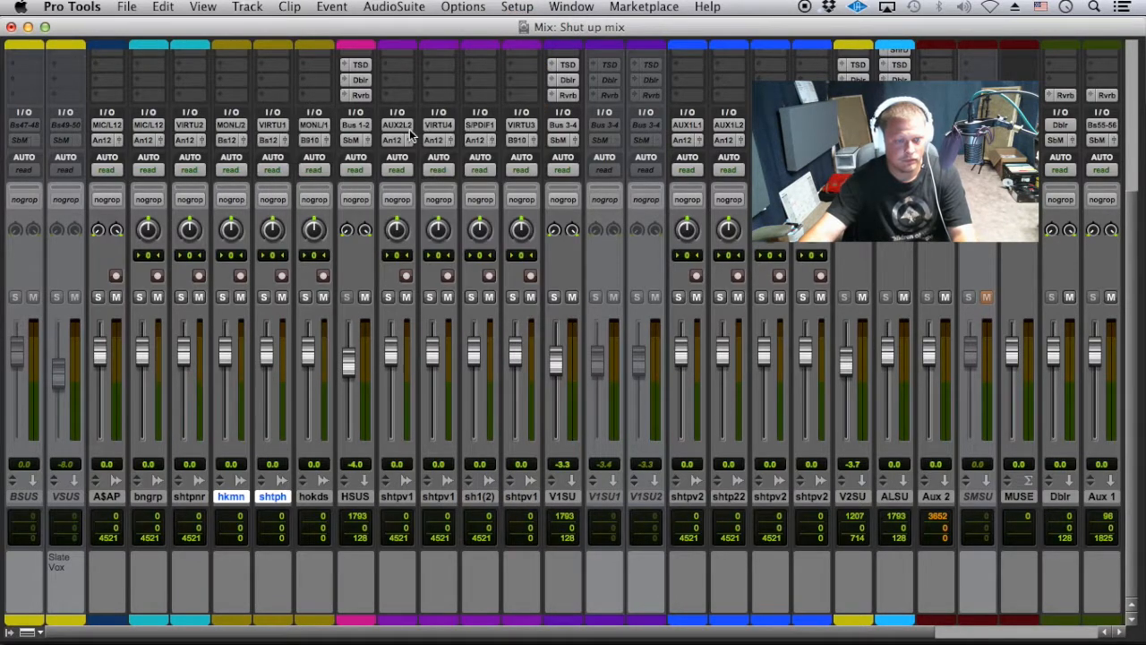
{"action": "left_click", "coordinate": [322, 126]}
{"action": "left_click", "coordinate": [342, 99]}
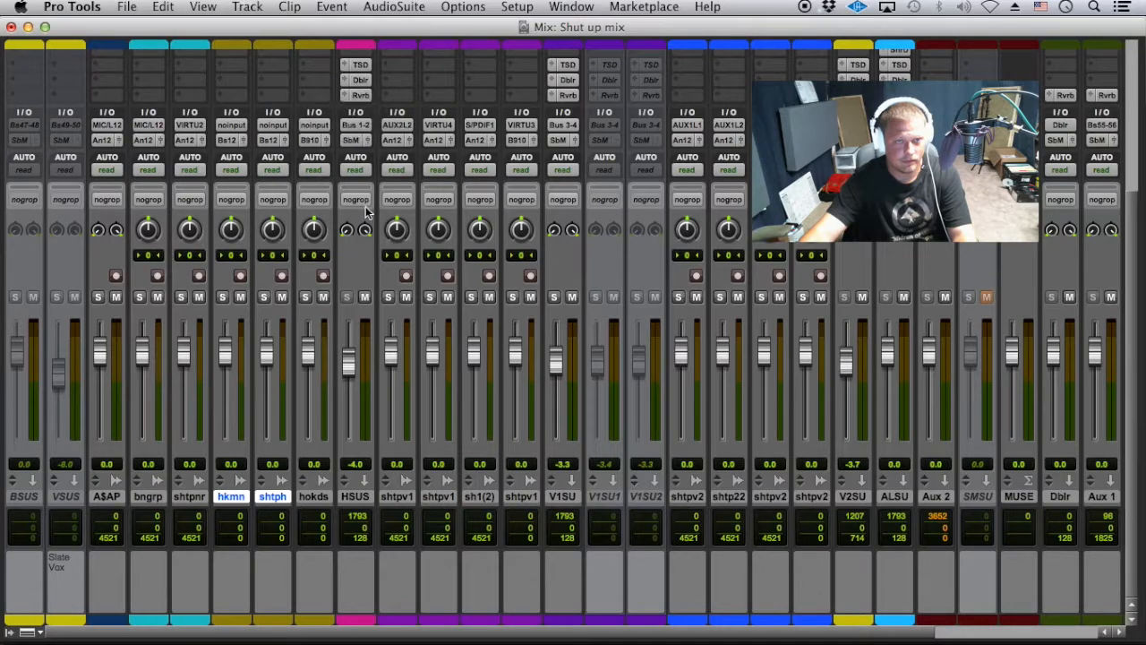
- Route the outputs of shtpvrs1mn, shtpvrs1ndr and shtpvrs1(2) to Bus 3-4 (Stereo)
{"action": "left_click", "coordinate": [395, 496]}
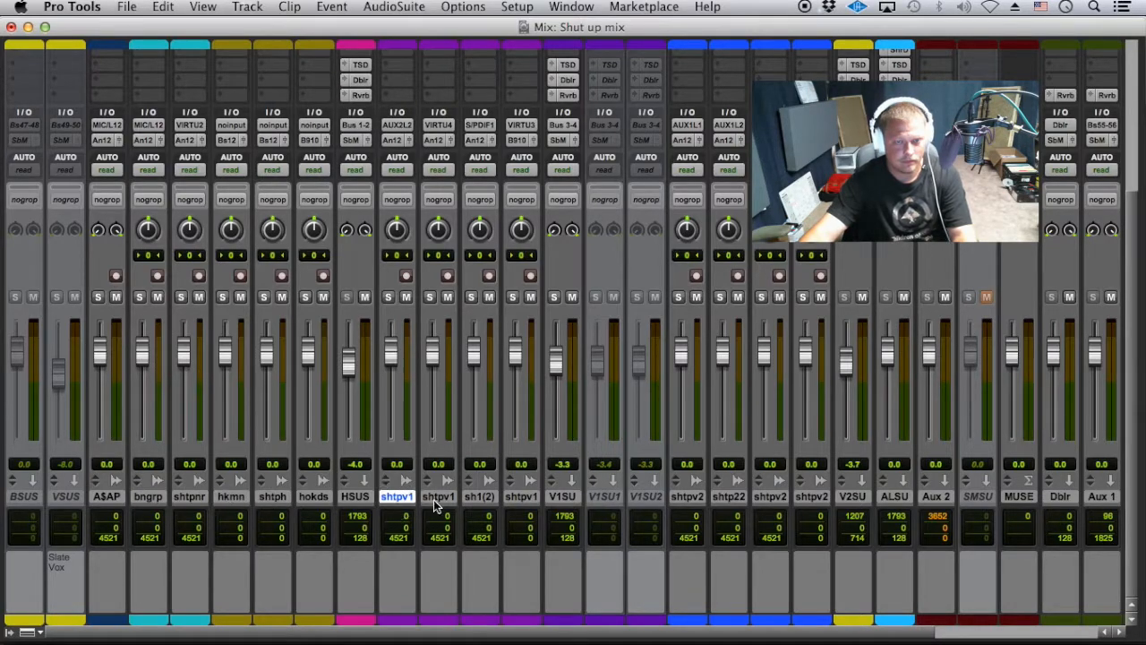
{"action": "left_click", "coordinate": [488, 495], "text": "shift"}
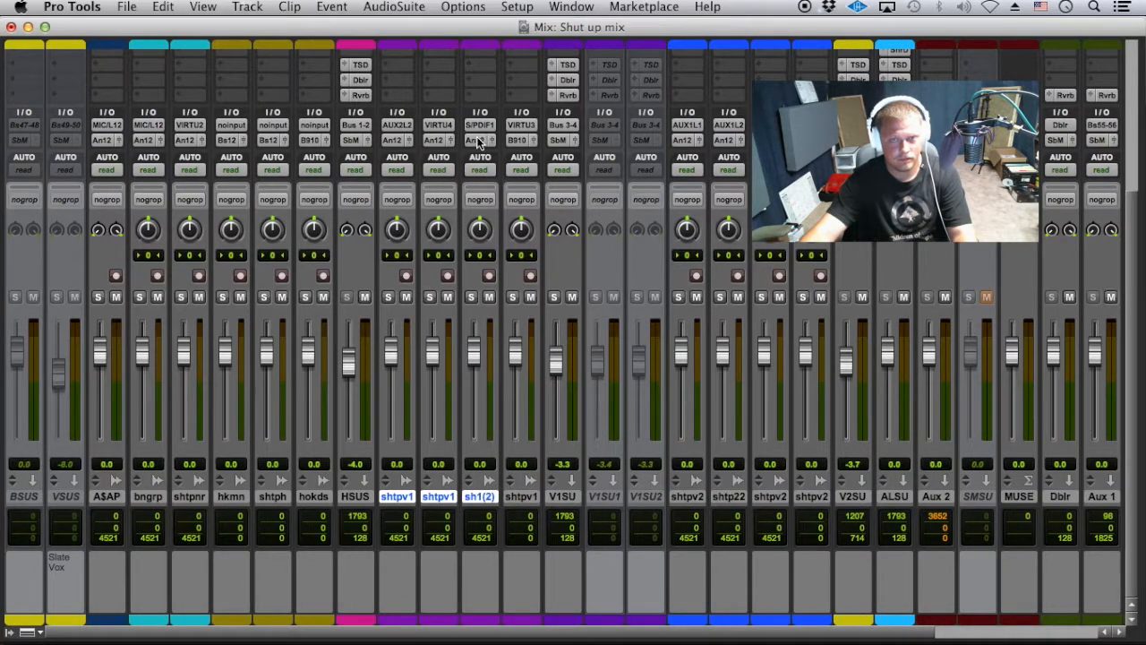
{"action": "left_click", "coordinate": [477, 139]}
{"action": "mouse_move", "coordinate": [525, 156]}
{"action": "mouse_move", "coordinate": [679, 154]}
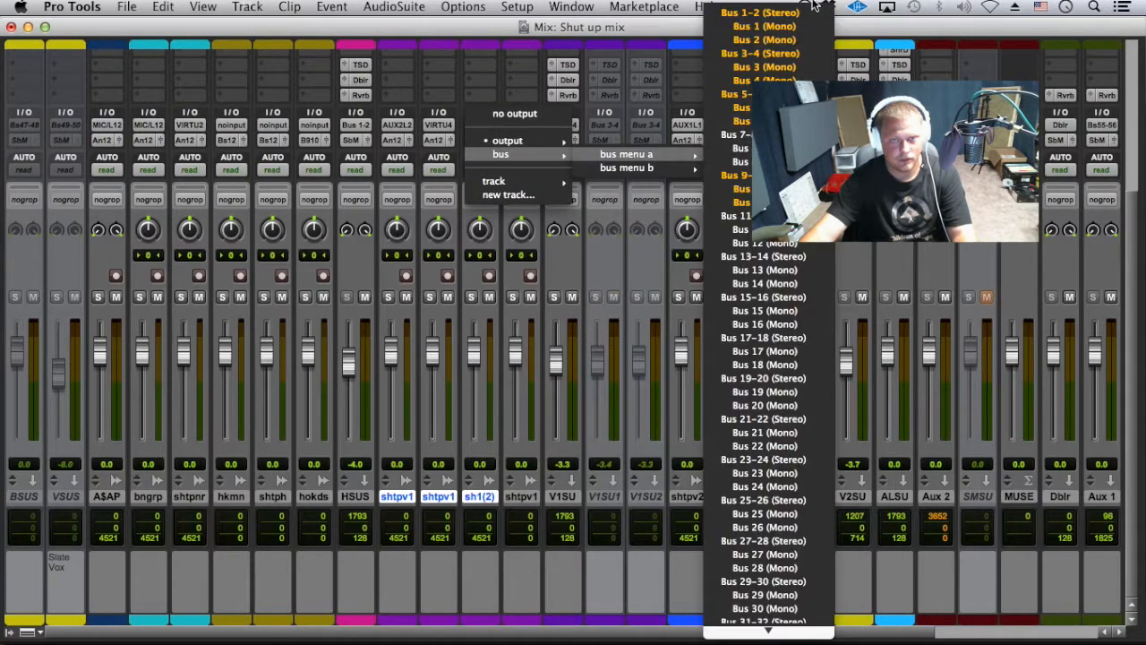
{"action": "left_click", "coordinate": [784, 53], "text": "alt+shift"}
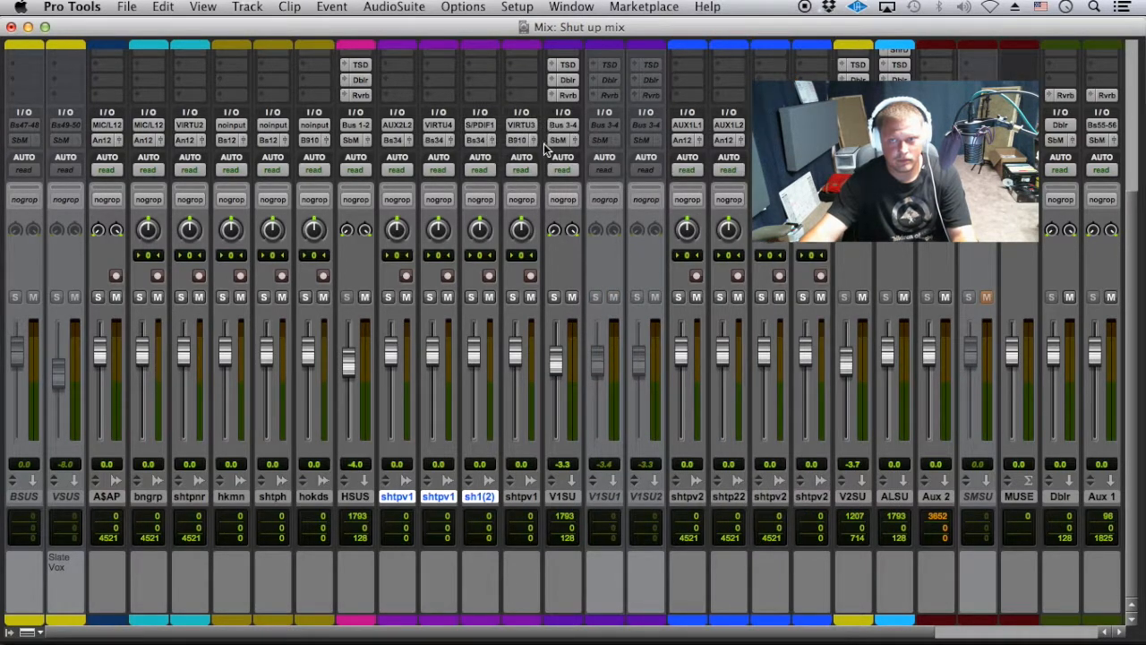
- Set the inputs of all four verse 1 audio tracks, including shtp-vrs1ds, to no input
{"action": "left_click", "coordinate": [481, 126]}
{"action": "left_click", "coordinate": [503, 99], "text": "alt+shift"}
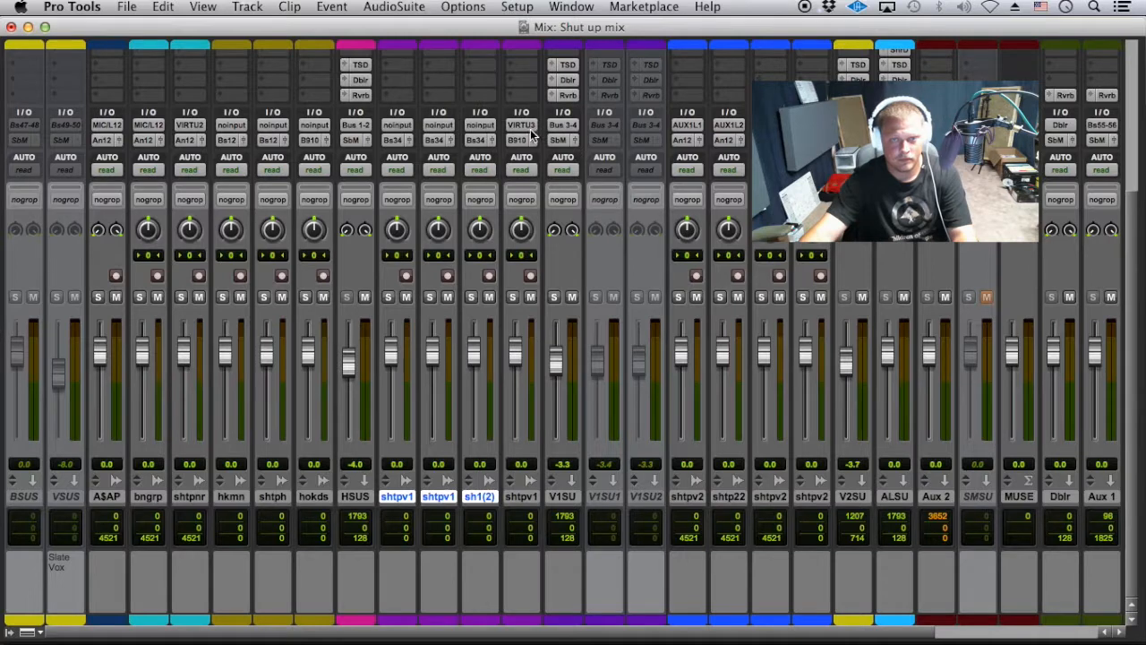
{"action": "left_click", "coordinate": [529, 127]}
{"action": "left_click", "coordinate": [544, 100]}
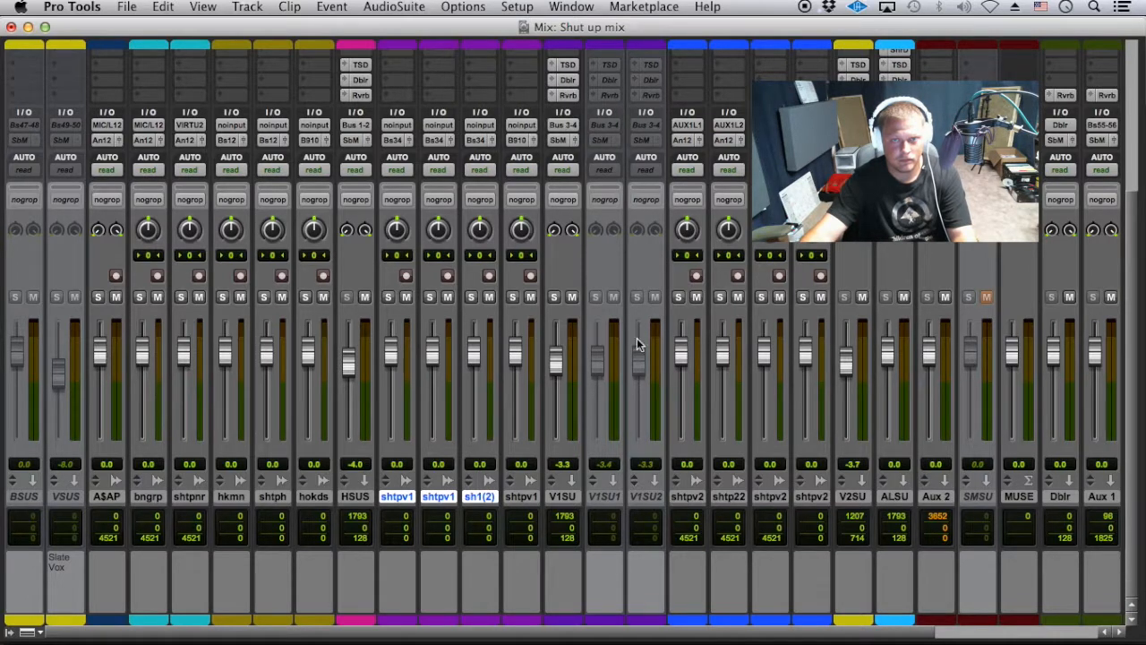
- Route the first three verse 2 audio tracks to Bus 5-6 (Stereo) and set the verse 2 track inputs to no input
{"action": "left_click", "coordinate": [689, 497]}
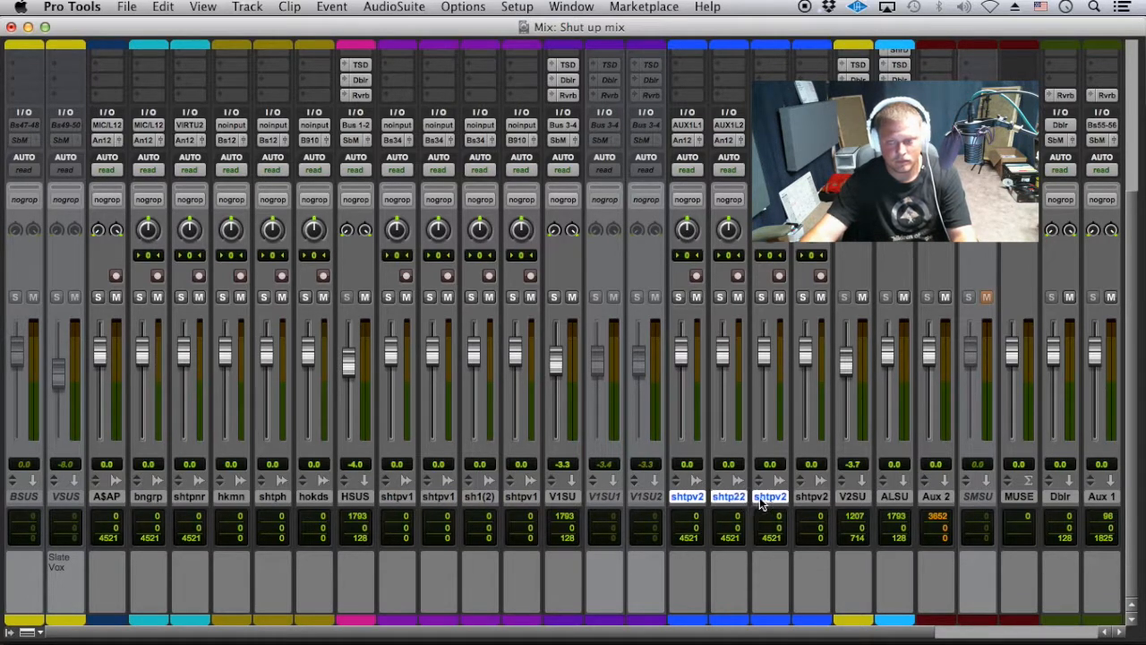
{"action": "left_click", "coordinate": [681, 137]}
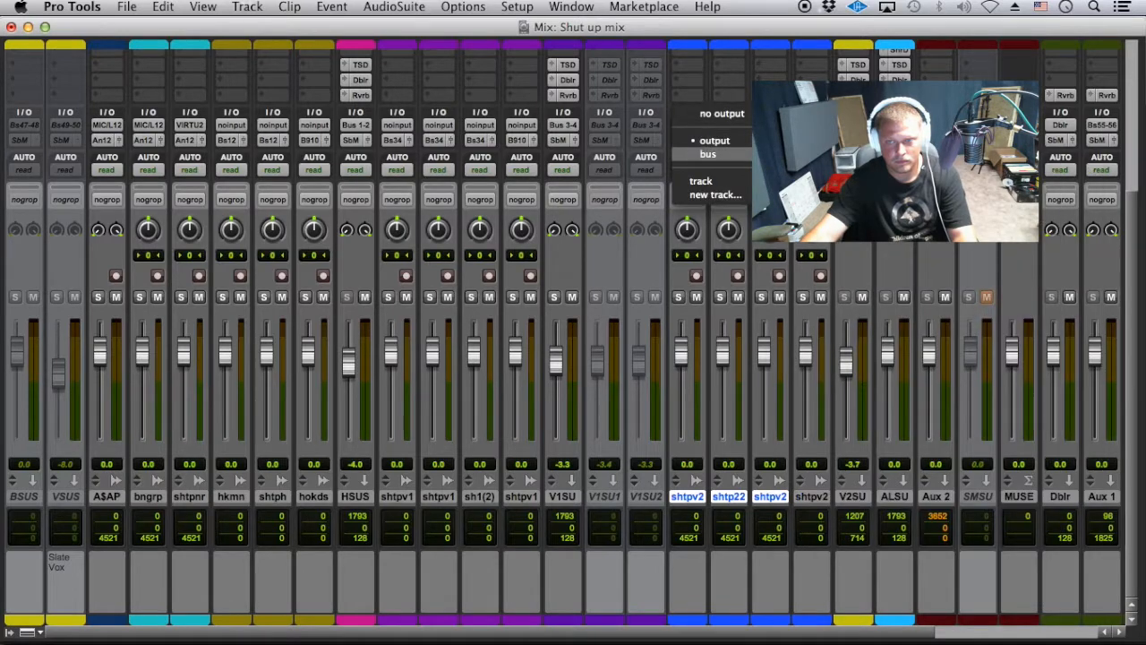
{"action": "mouse_move", "coordinate": [707, 154]}
{"action": "left_click", "coordinate": [970, 94]}
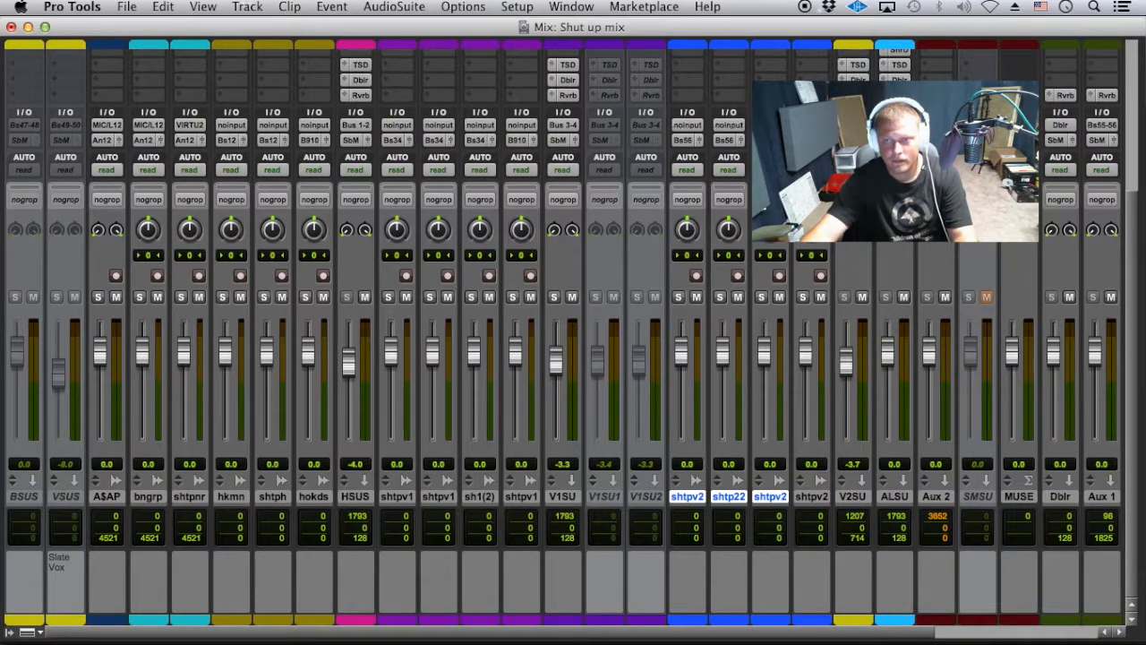
- Set the inputs of A$APRTST, bong rip and shutup-norg to no input and save the session
{"action": "left_click", "coordinate": [107, 125]}
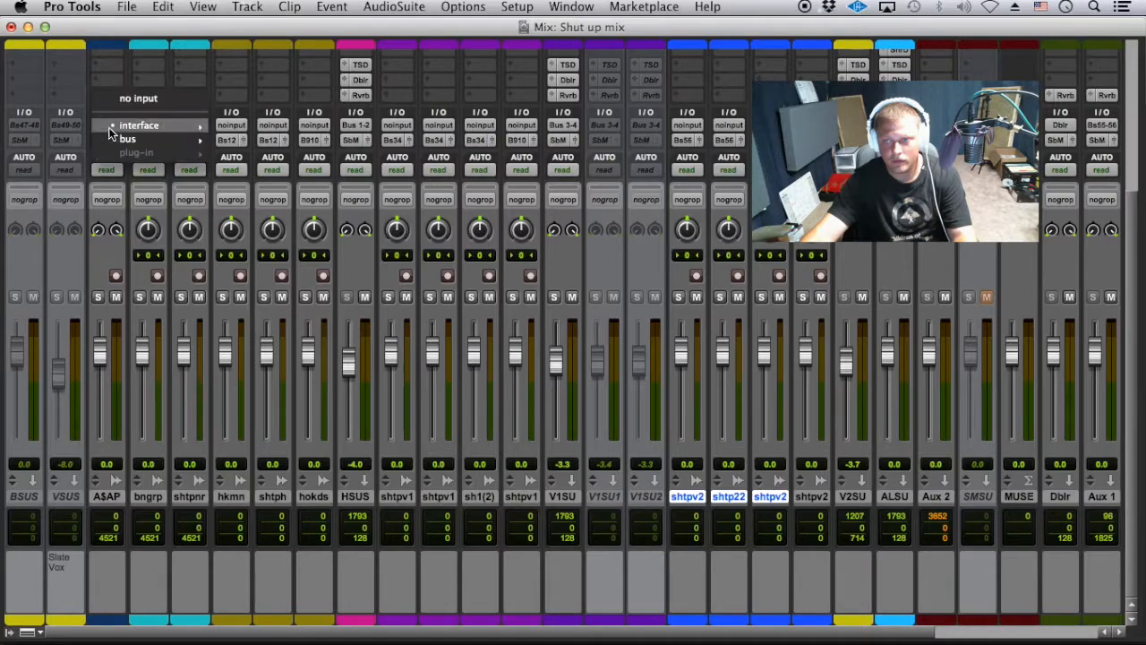
{"action": "left_click", "coordinate": [124, 97]}
{"action": "left_click", "coordinate": [141, 127]}
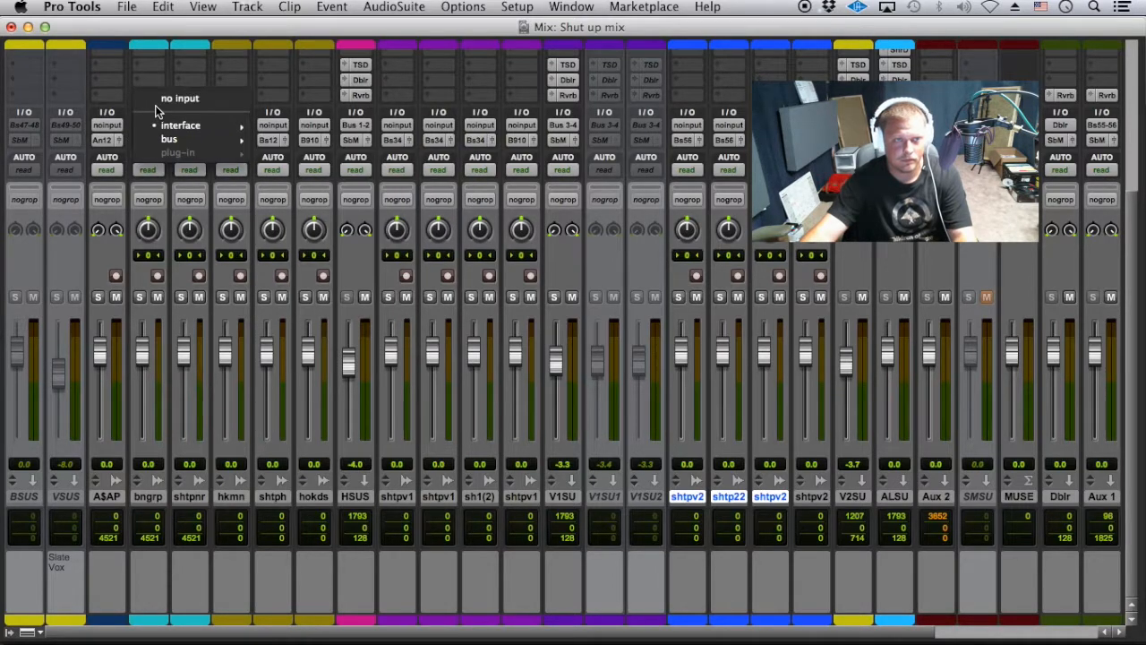
{"action": "left_click", "coordinate": [159, 100]}
{"action": "left_click", "coordinate": [196, 128]}
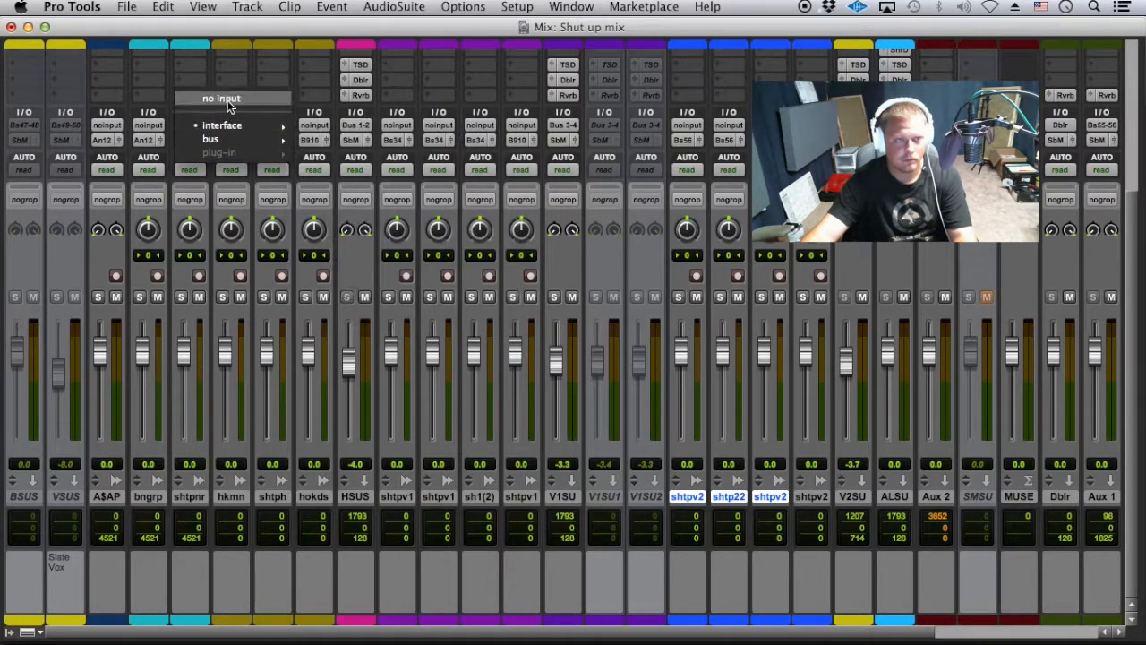
{"action": "left_click", "coordinate": [224, 99]}
{"action": "scroll", "coordinate": [1052, 371], "scroll_direction": "up", "scroll_amount": 5}
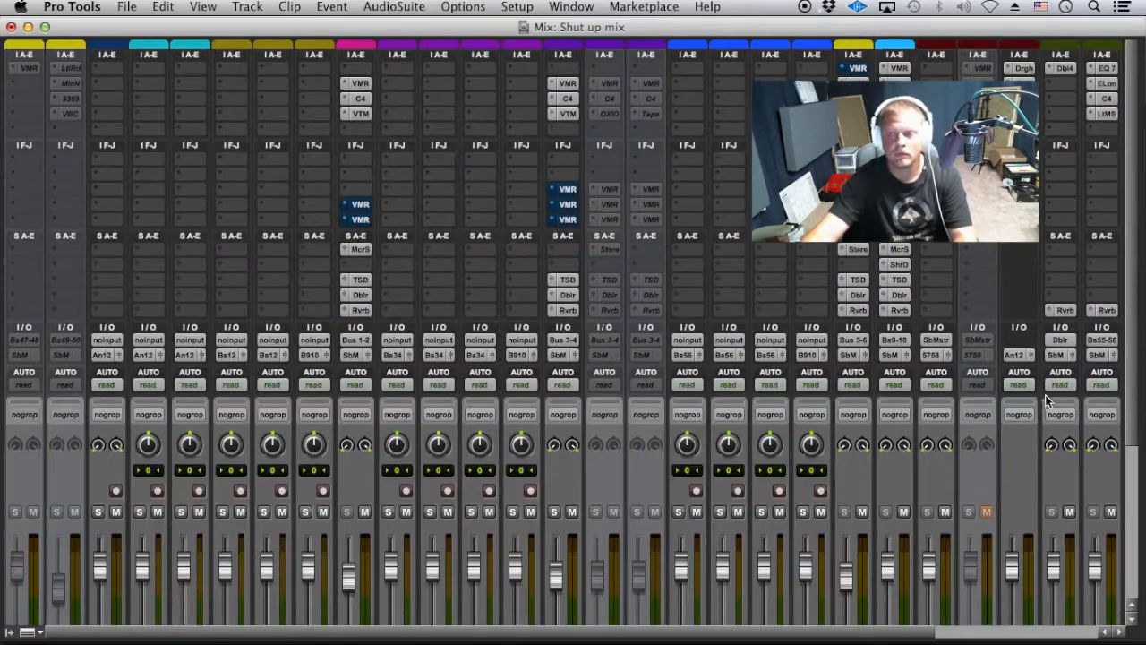
{"action": "key", "text": "super+s"}
{"action": "scroll", "coordinate": [734, 389], "scroll_direction": "down", "scroll_amount": 5}
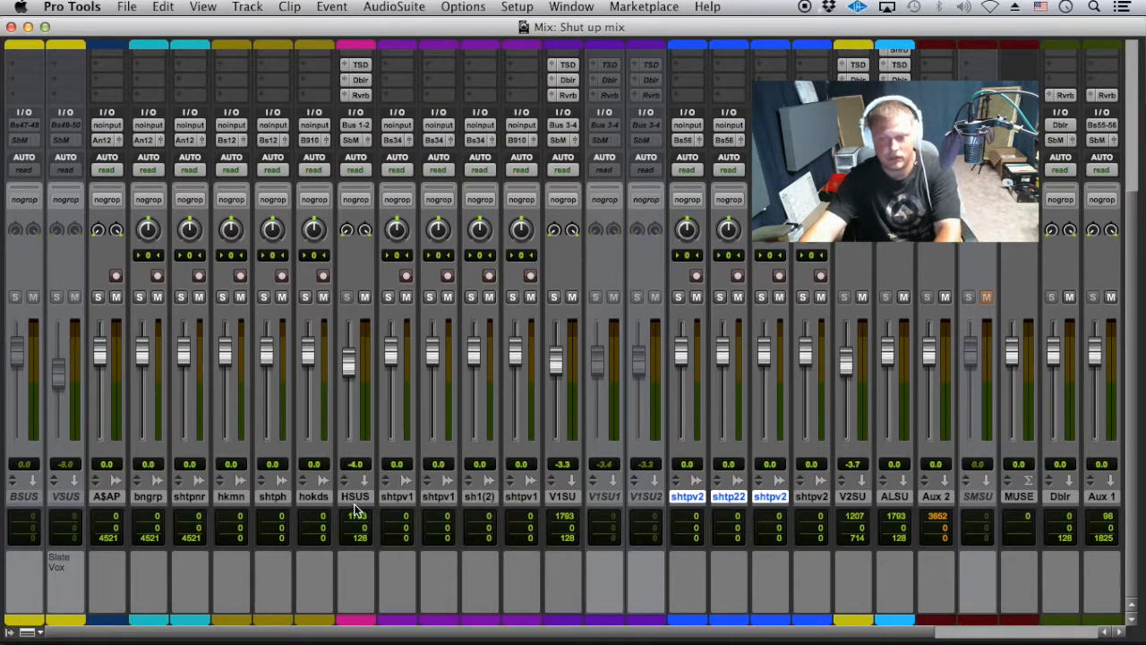
- Make the V1 Sub USE.dup1 and V1 Sub USE.dup2 tracks active again
{"action": "left_click", "coordinate": [600, 496]}
{"action": "left_click", "coordinate": [640, 498], "text": "shift"}
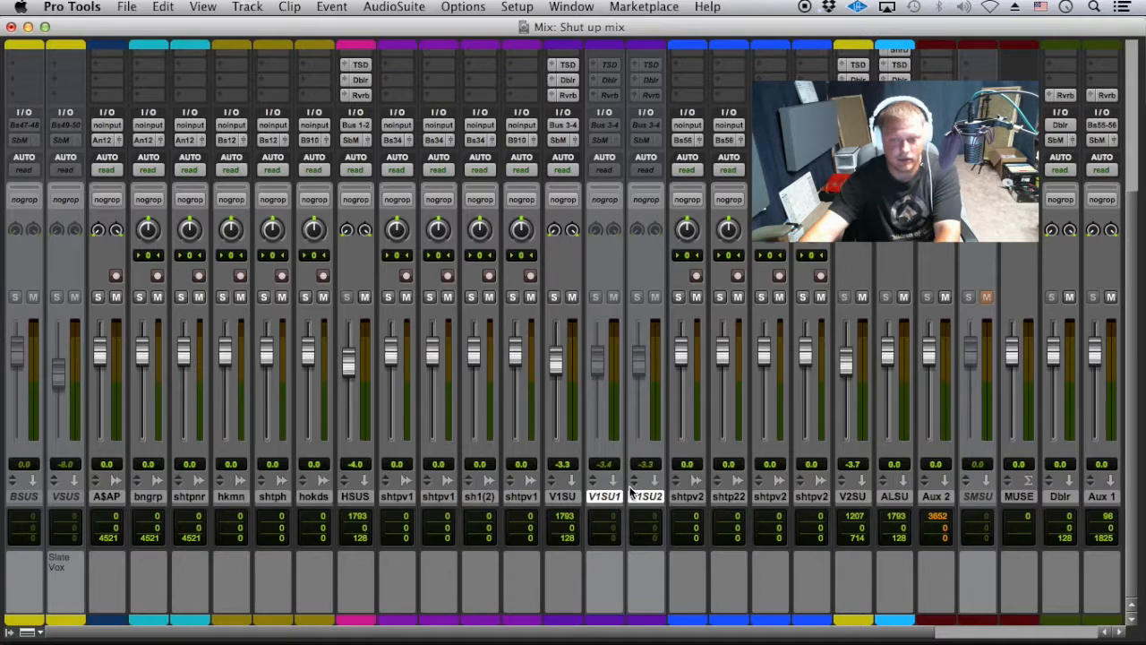
{"action": "right_click", "coordinate": [631, 493]}
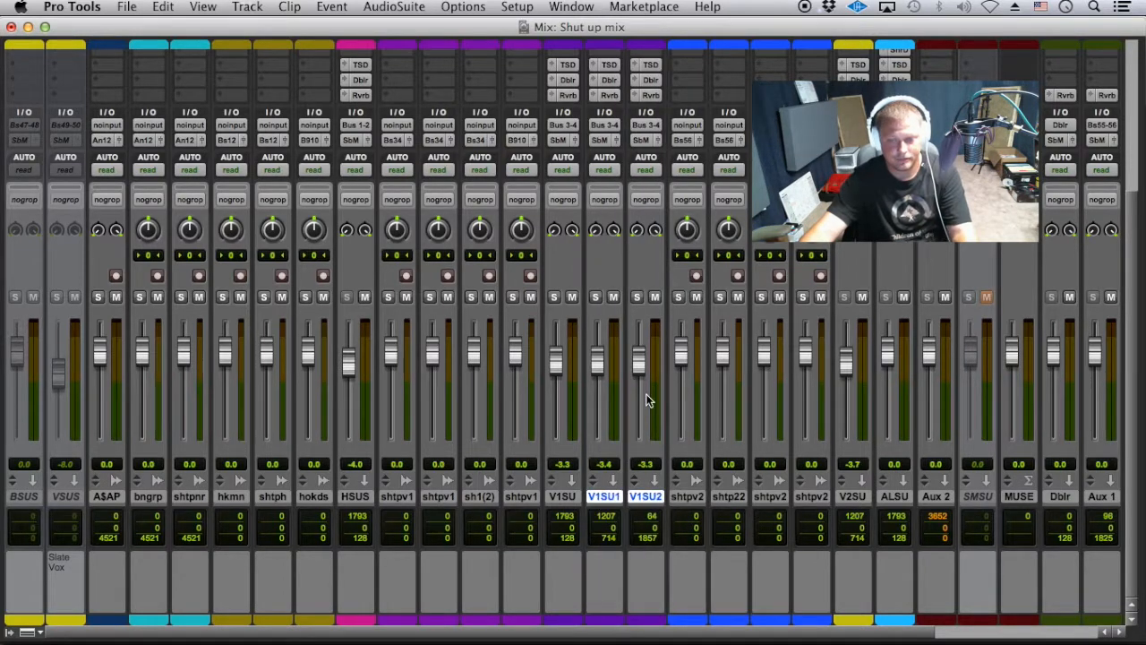
- Take V1 Sub USE and its two duplicates out of solo safe and solo V1 Sub USE
{"action": "left_click", "coordinate": [595, 296]}
{"action": "left_click", "coordinate": [637, 296]}
{"action": "left_click", "coordinate": [553, 296]}
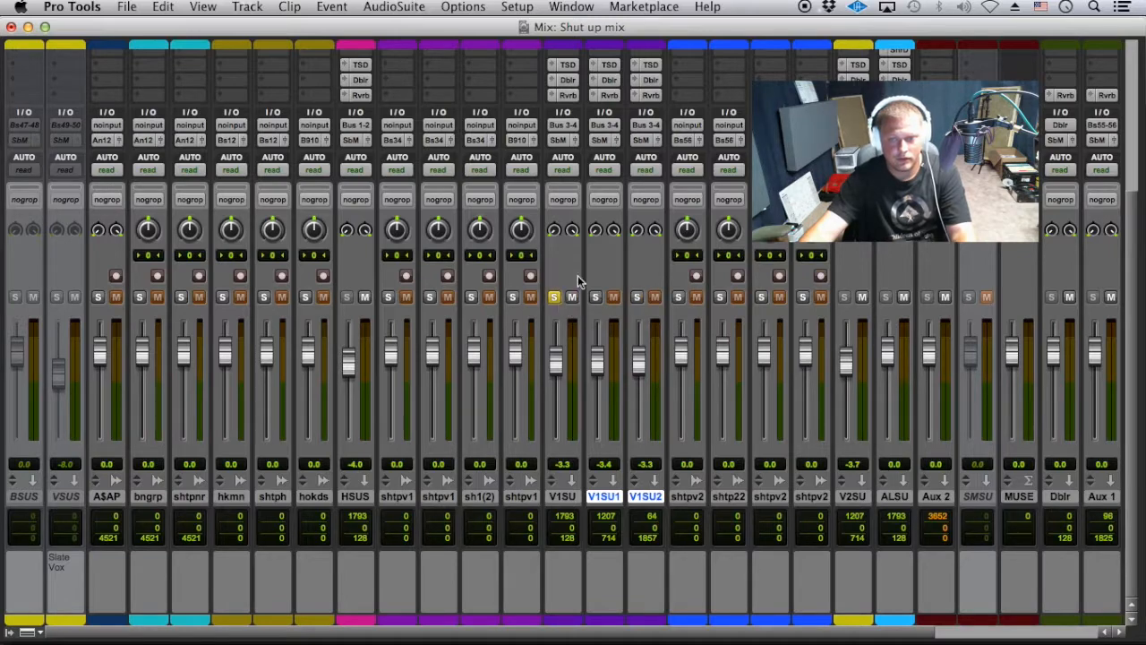
- Examine the tape plug-ins on V1 Sub USE and its duplicates: Virtual Tape Machines, UAD Oxide Tape and Softube Tape
{"action": "scroll", "coordinate": [564, 287], "scroll_direction": "up", "scroll_amount": 5}
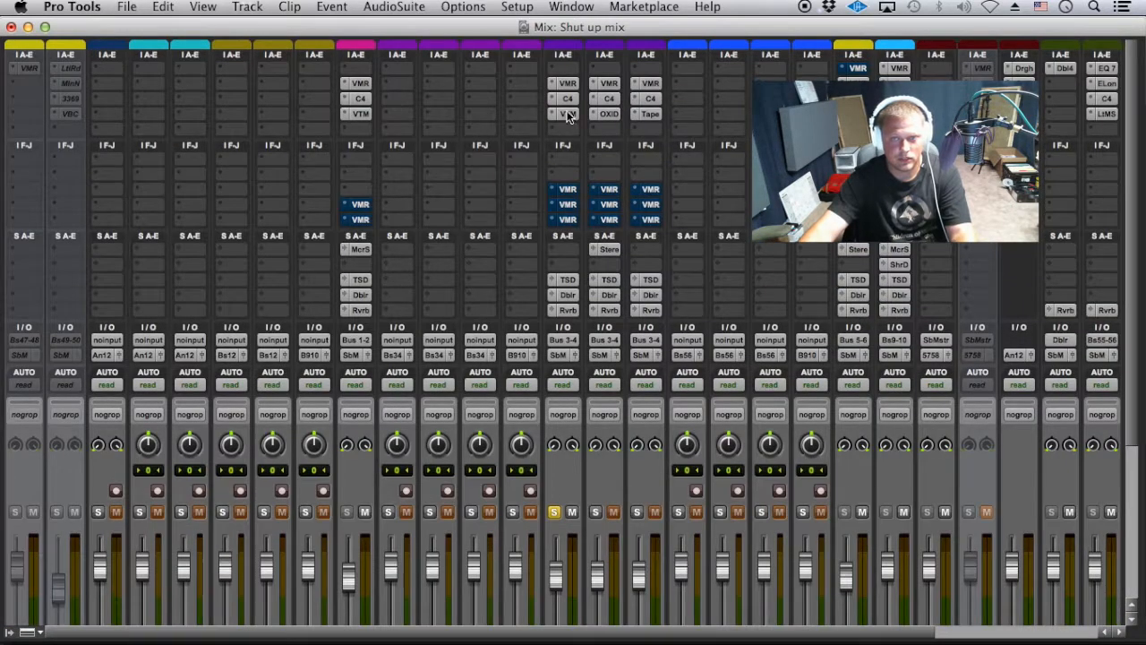
{"action": "left_click", "coordinate": [608, 114]}
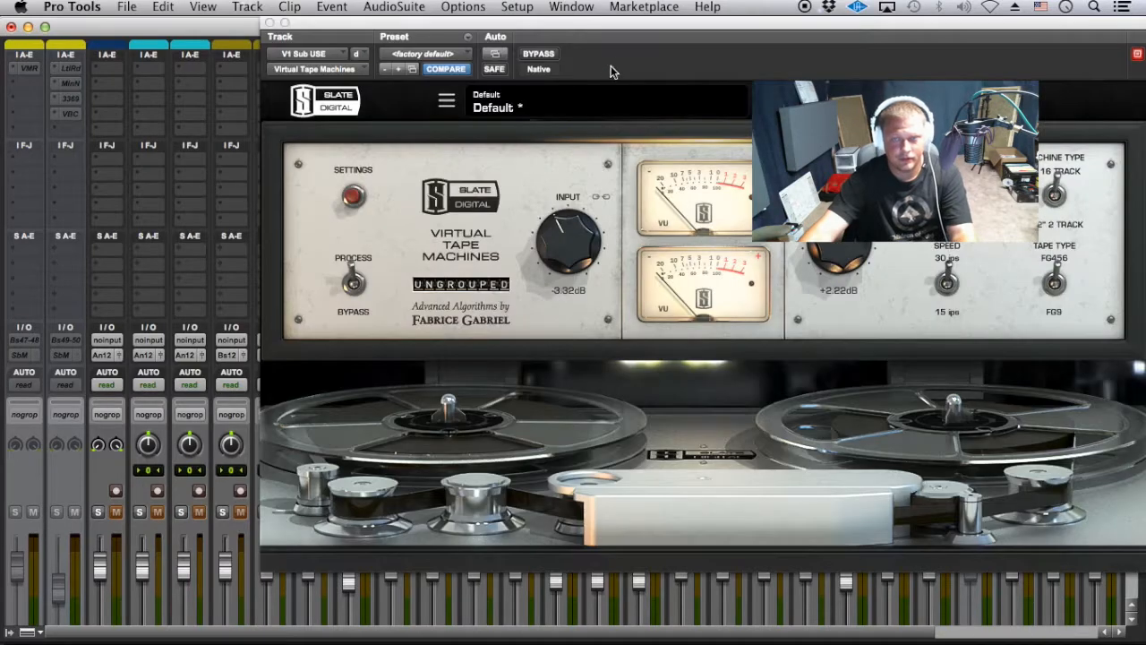
{"action": "left_click_drag", "start_coordinate": [588, 20], "coordinate": [575, 174]}
{"action": "left_click", "coordinate": [610, 112]}
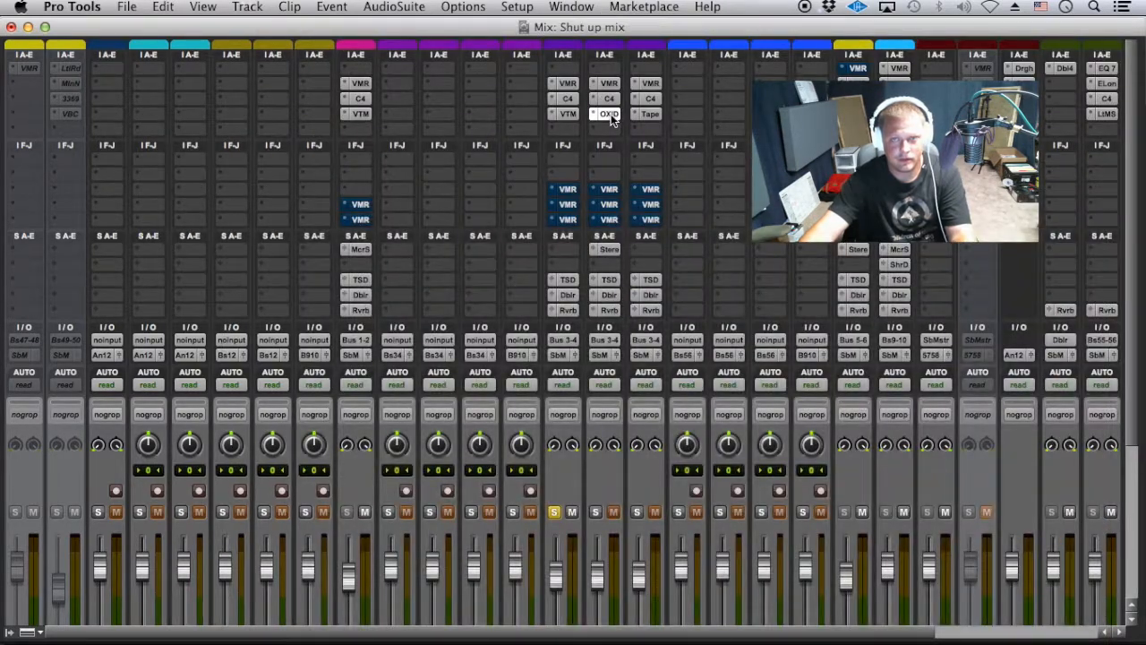
{"action": "left_click", "coordinate": [611, 113]}
{"action": "left_click", "coordinate": [646, 114]}
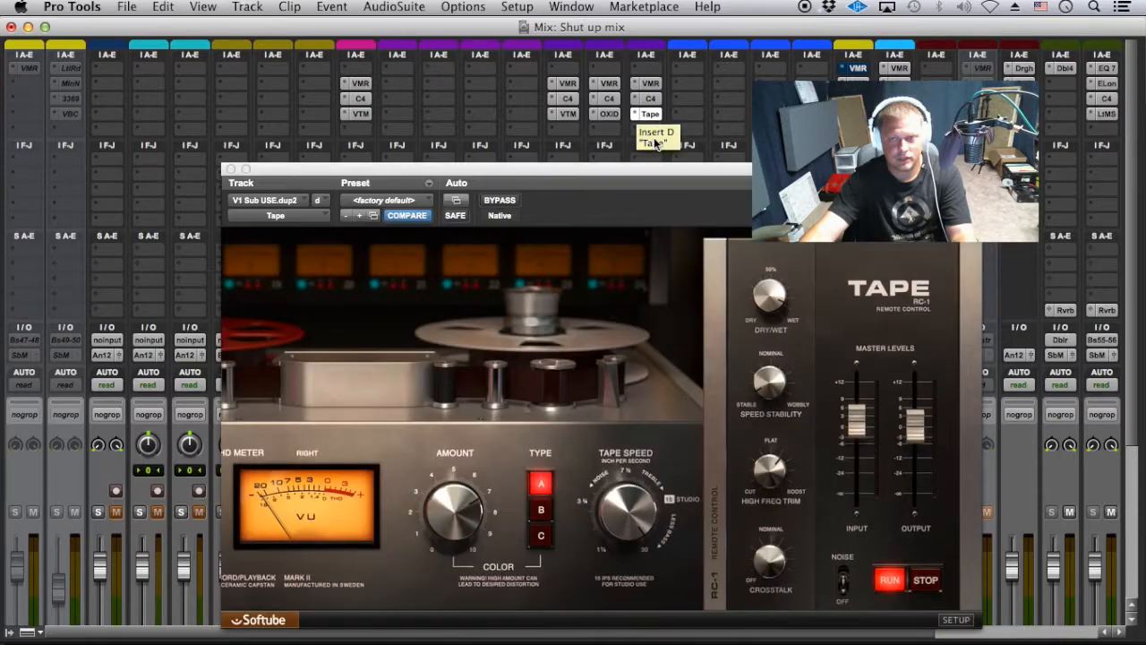
{"action": "left_click", "coordinate": [230, 169]}
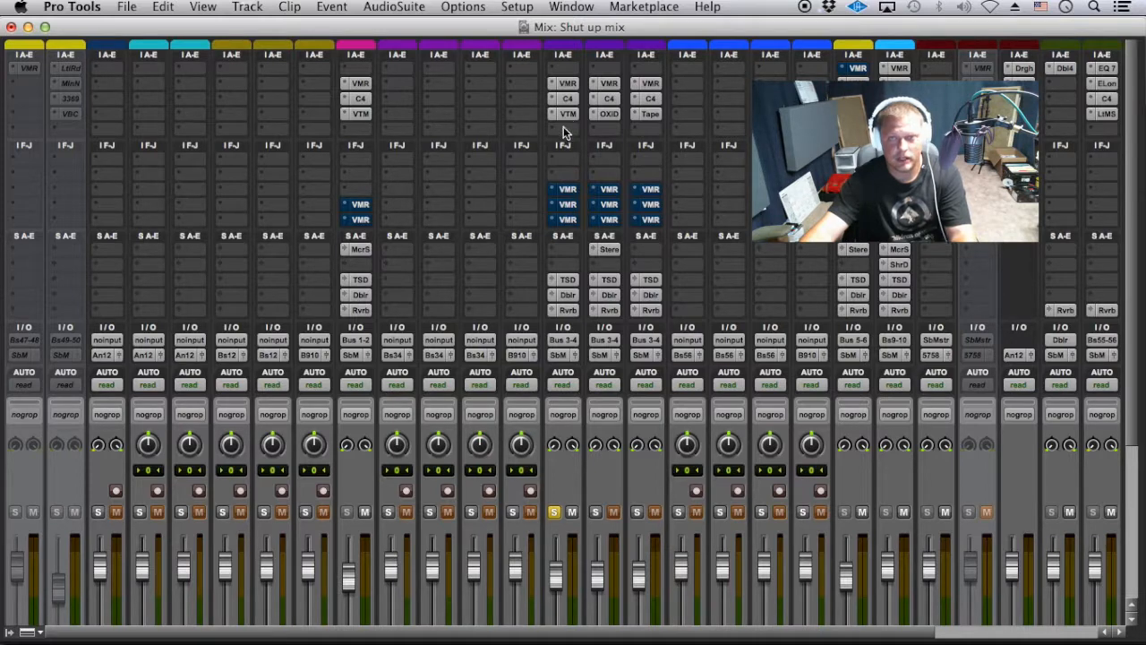
{"action": "left_click", "coordinate": [610, 114]}
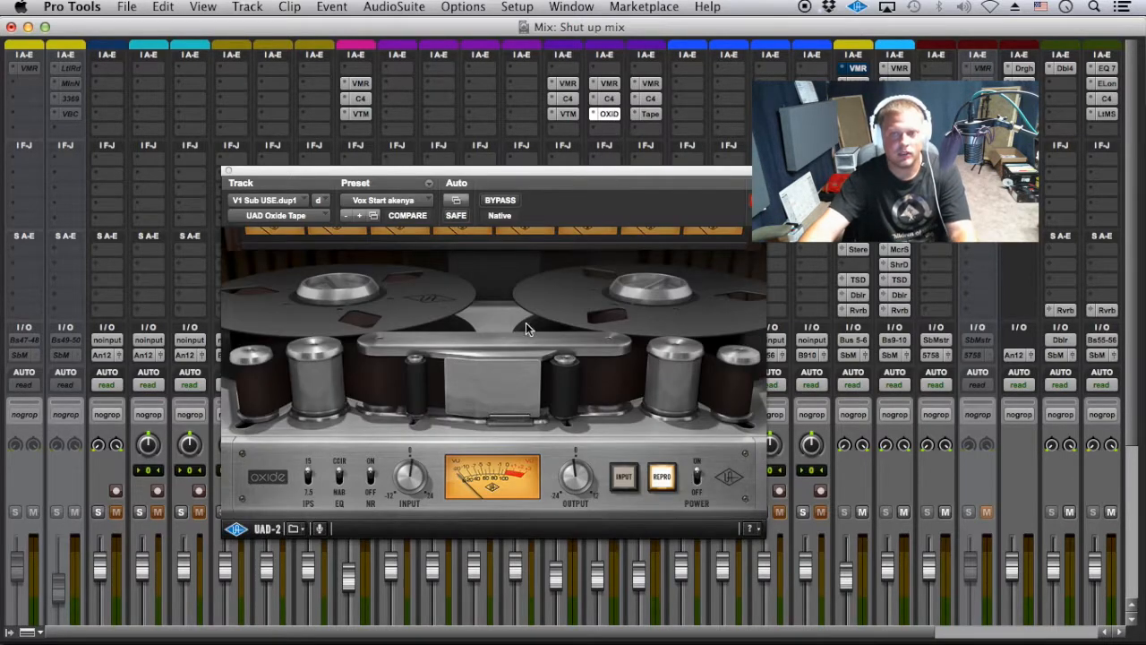
{"action": "left_click", "coordinate": [650, 113]}
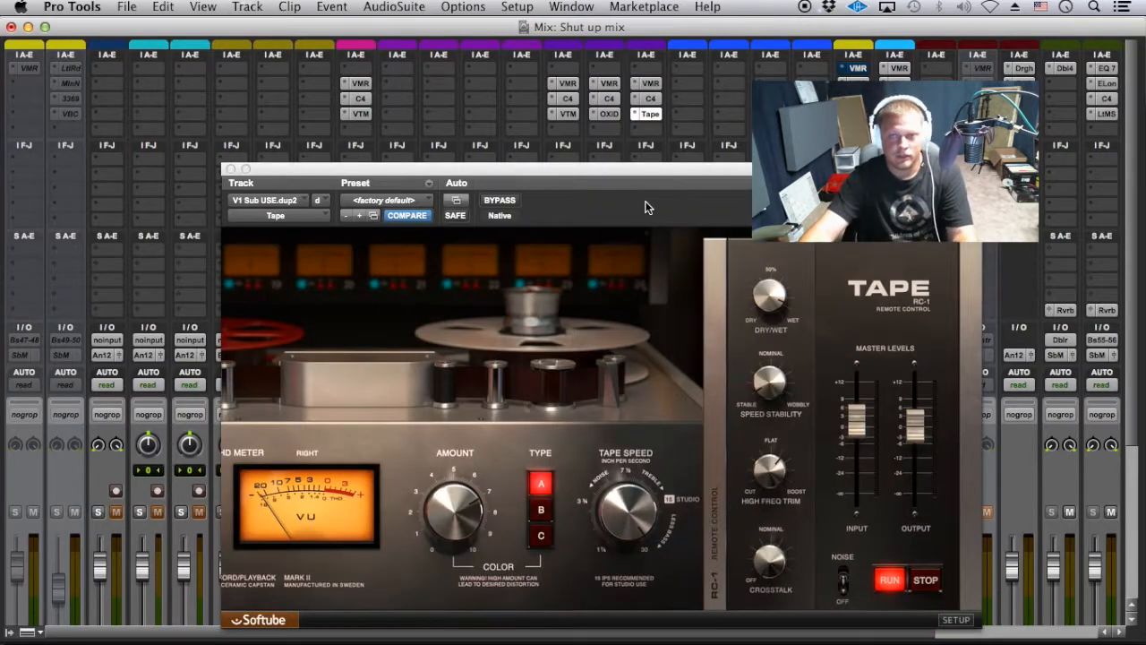
{"action": "left_click", "coordinate": [230, 169]}
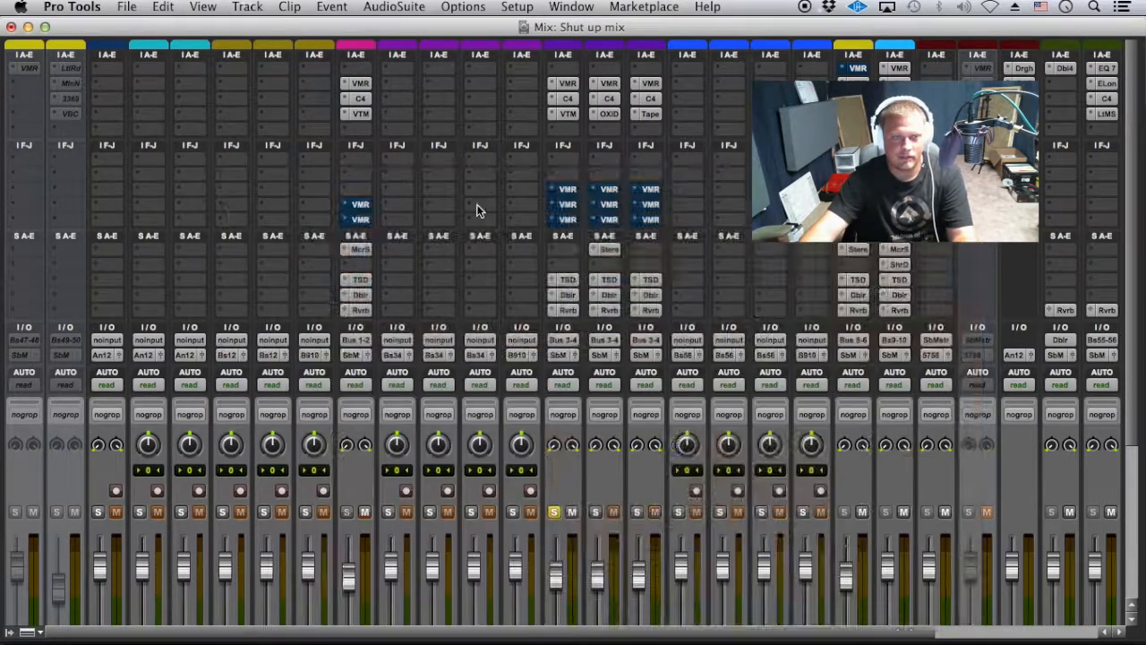
{"action": "scroll", "coordinate": [741, 281], "scroll_direction": "down", "scroll_amount": 2}
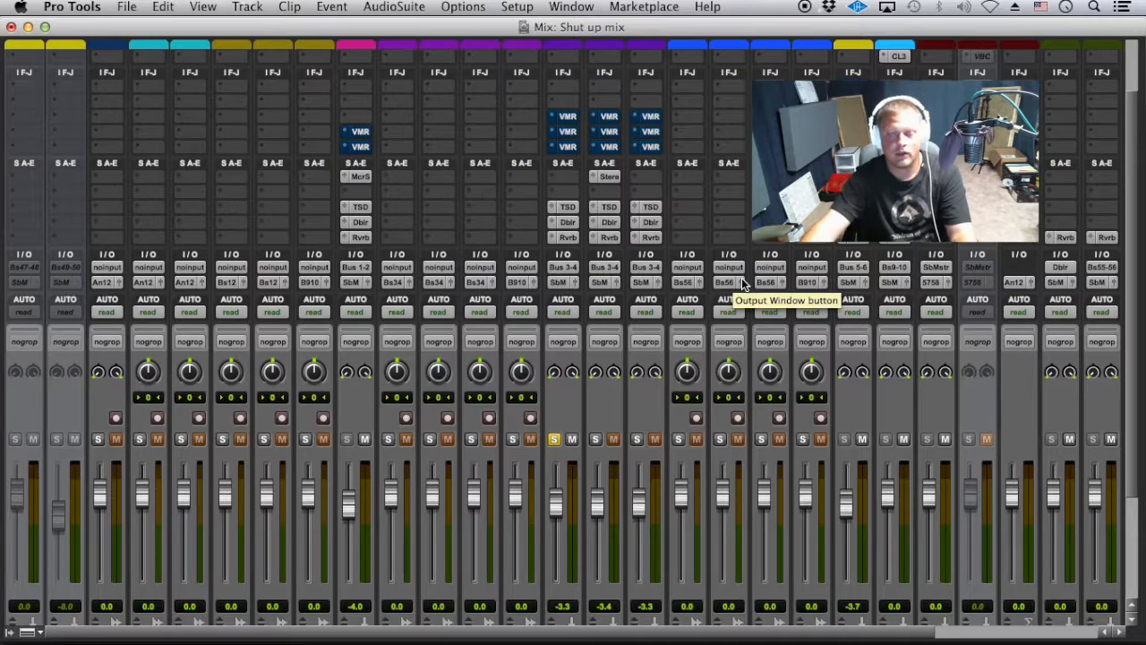
{"action": "scroll", "coordinate": [478, 139], "scroll_direction": "up", "scroll_amount": 3}
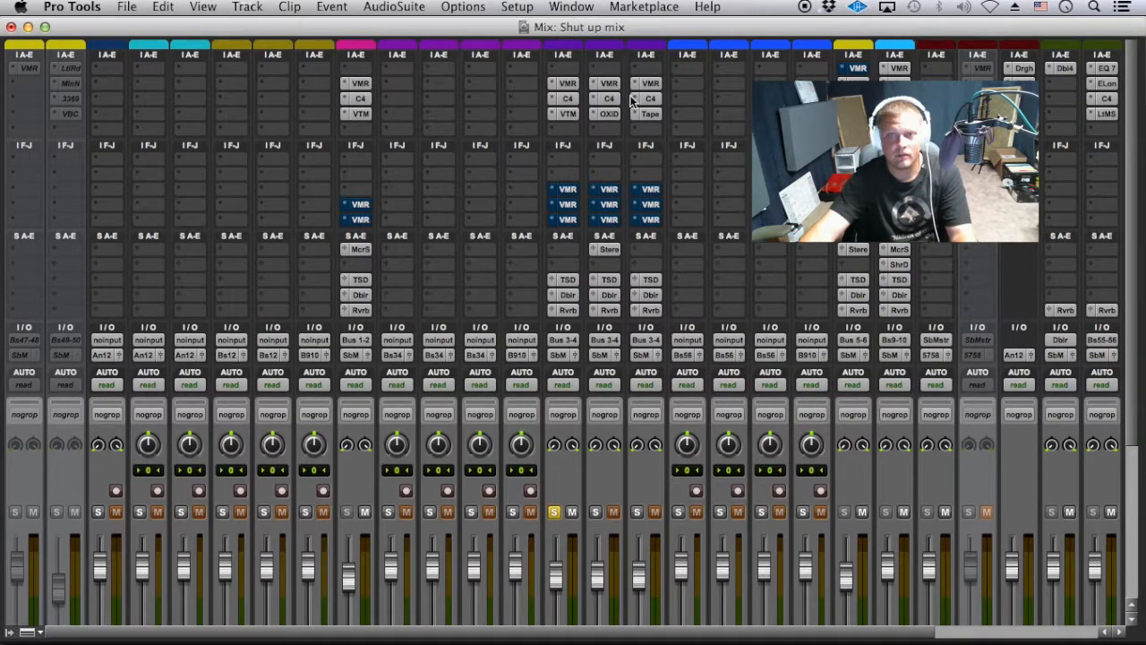
{"action": "left_click_drag", "start_coordinate": [618, 631], "coordinate": [1121, 623]}
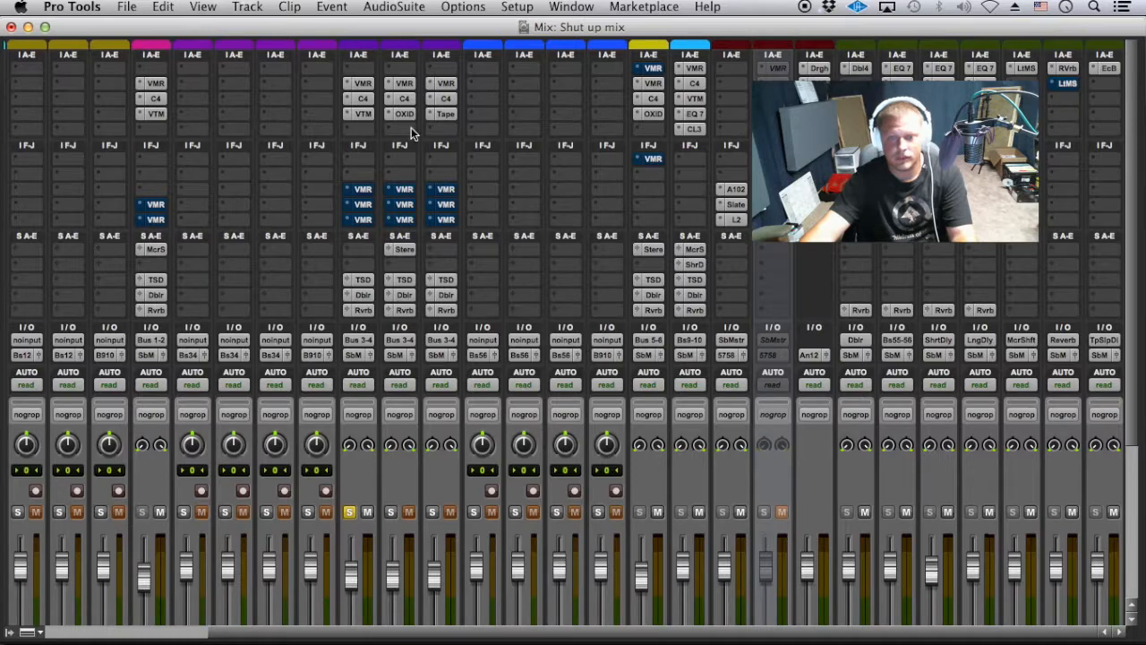
{"action": "scroll", "coordinate": [433, 476], "scroll_direction": "down", "scroll_amount": 5}
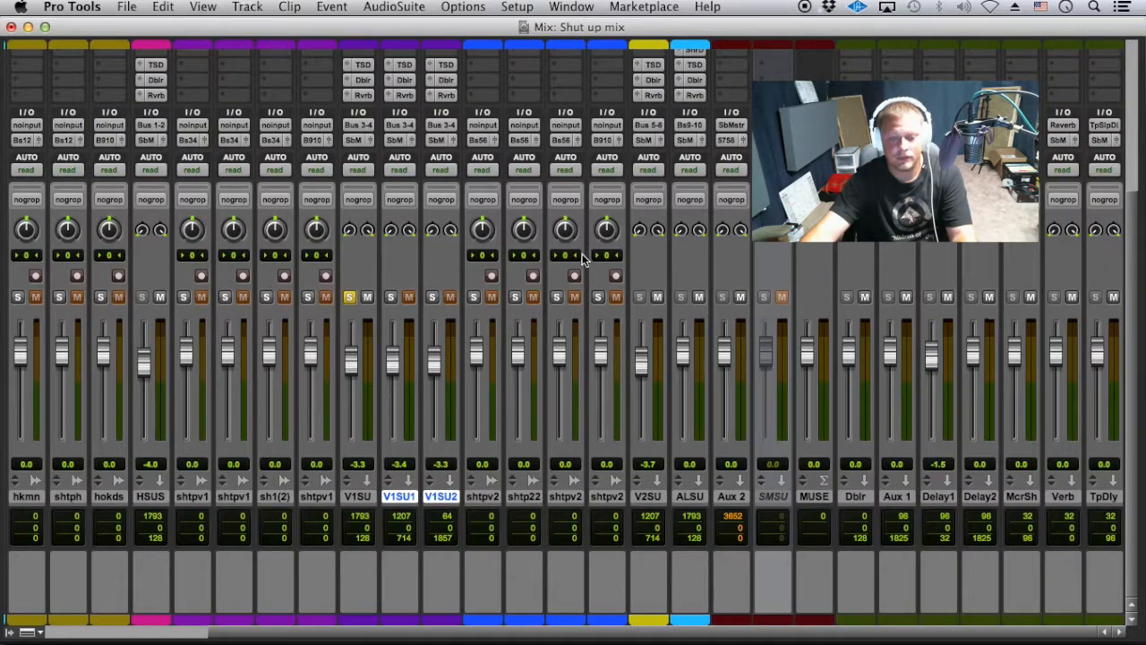
{"action": "scroll", "coordinate": [582, 253], "scroll_direction": "up", "scroll_amount": 5}
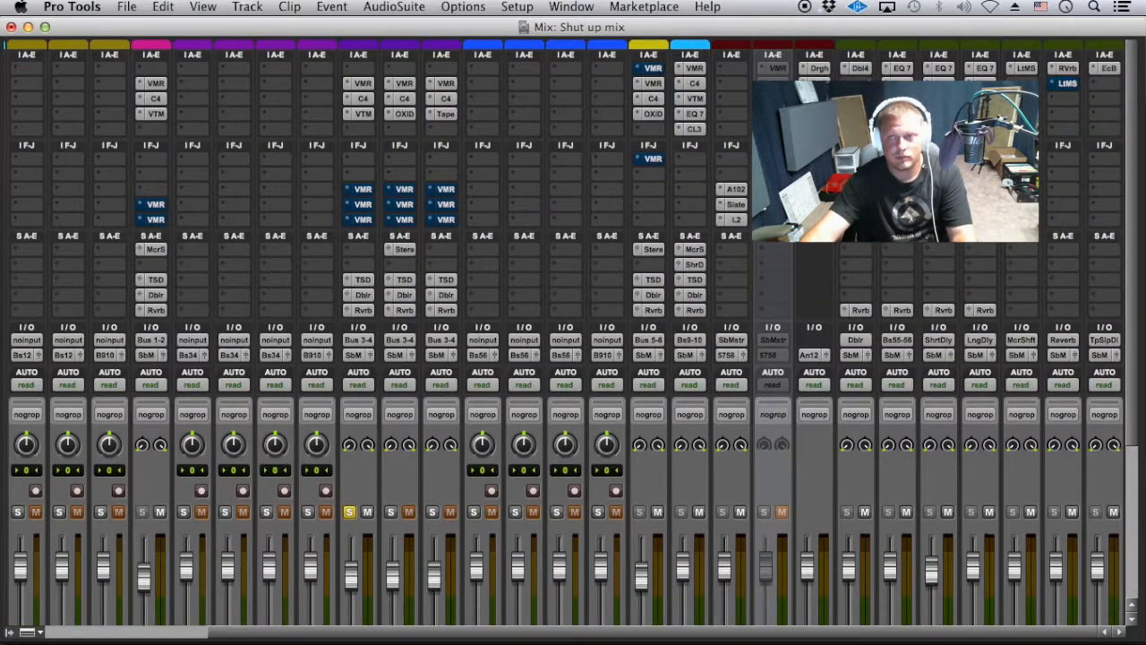